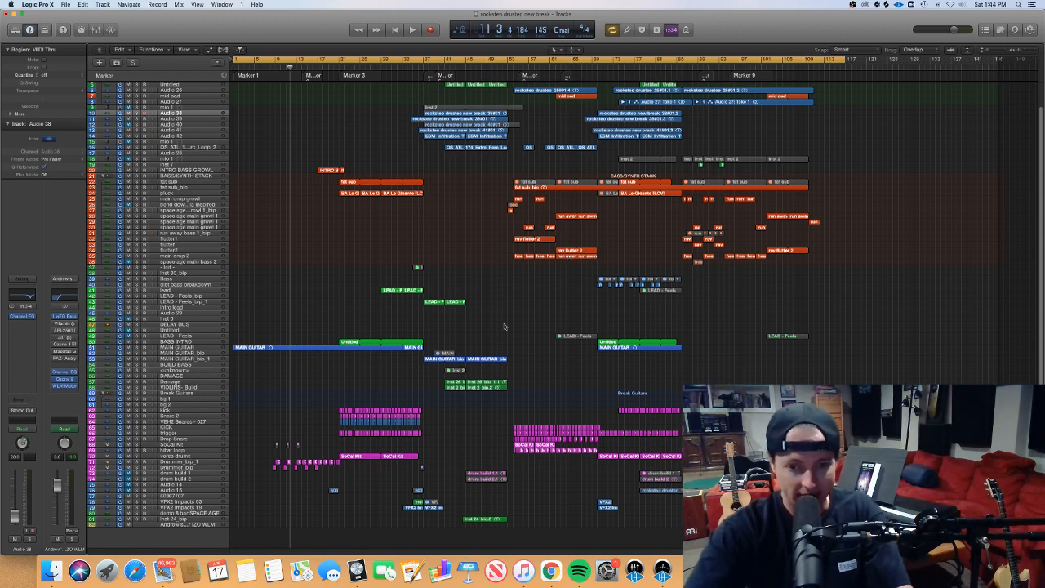
Move the playhead back from bar 53 to bar 26 and start playing the song
left_click(507, 64)
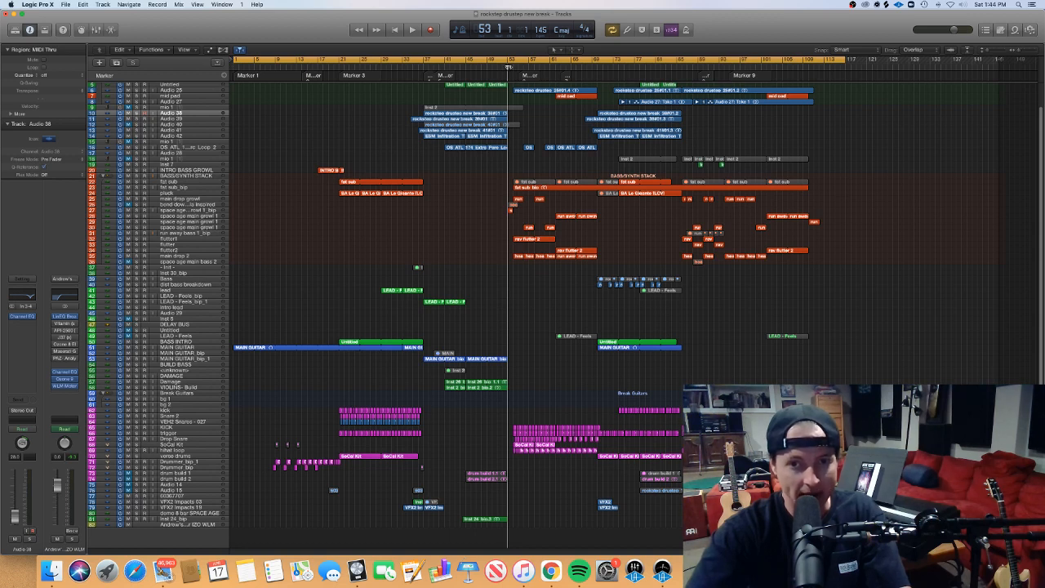
mouse_move(508, 68)
left_mouse_down()
mouse_move(566, 69)
mouse_move(497, 71)
left_mouse_up()
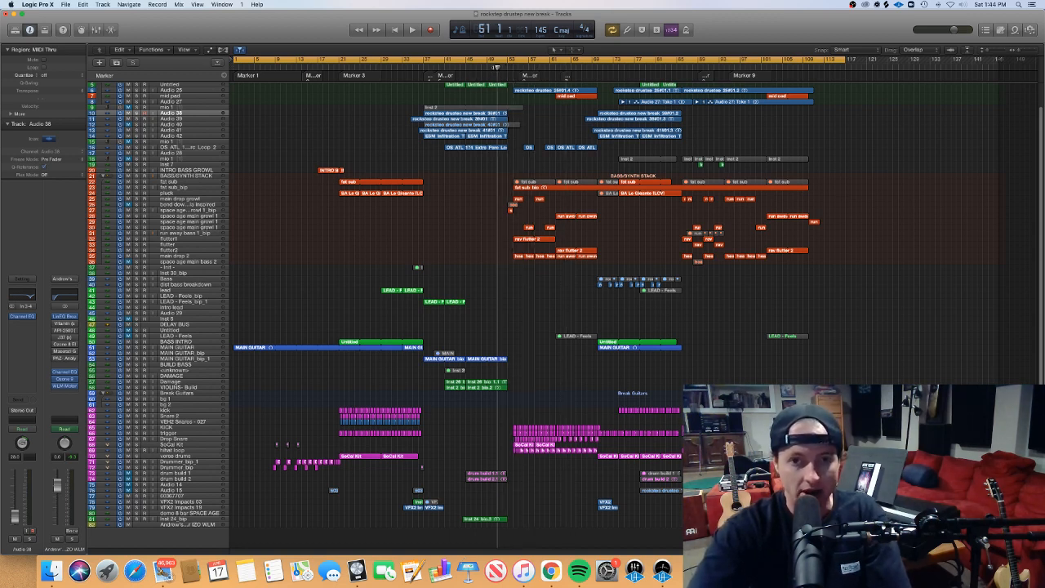
left_click_drag(496, 67, 362, 95)
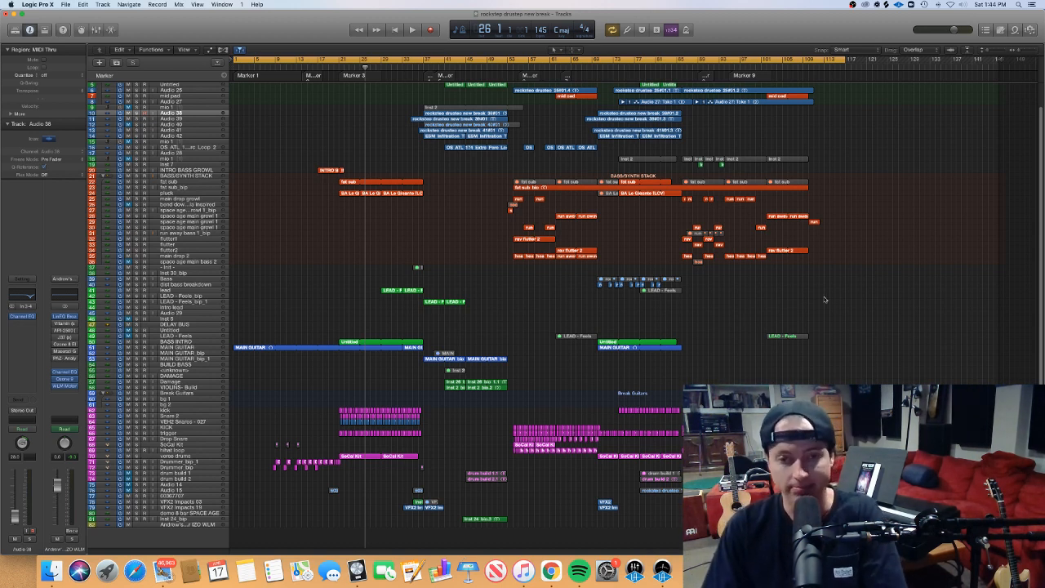
key("space")
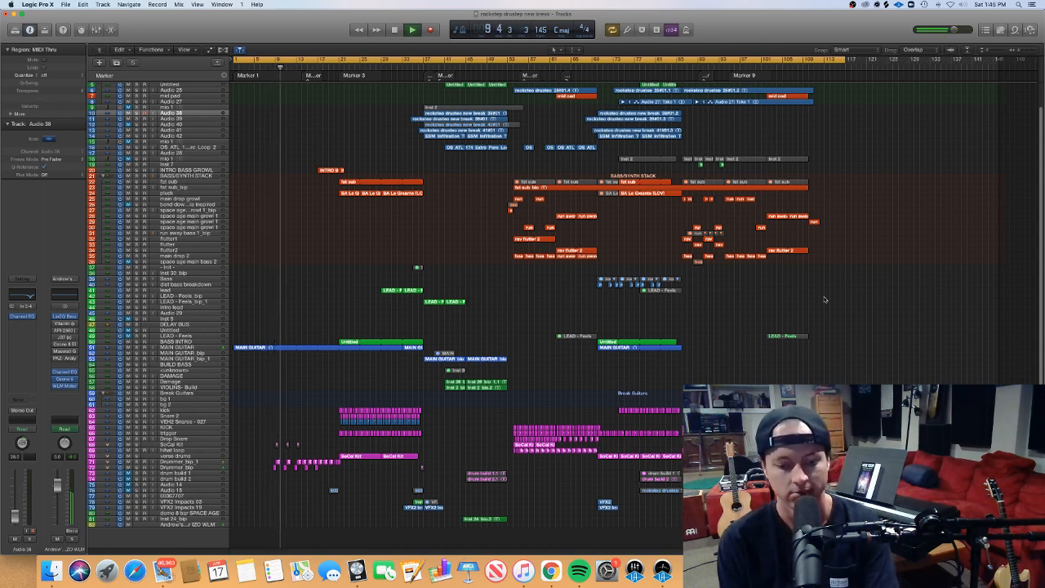
Show the track automation, look over the upper tracks' volume curves, and hide the automation again
key("a")
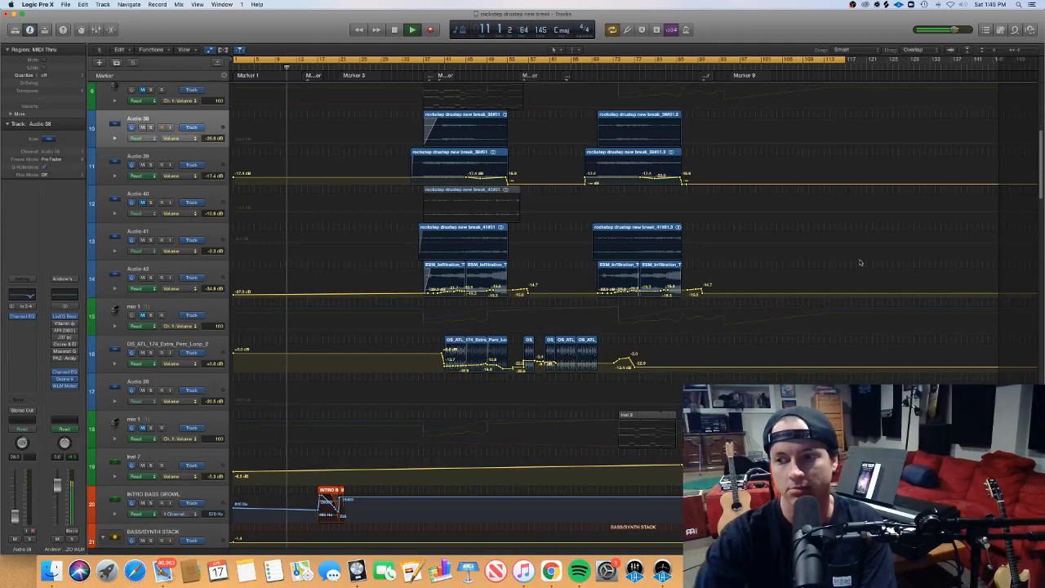
mouse_move(1041, 163)
left_mouse_down()
mouse_move(1041, 273)
mouse_move(1042, 145)
left_mouse_up()
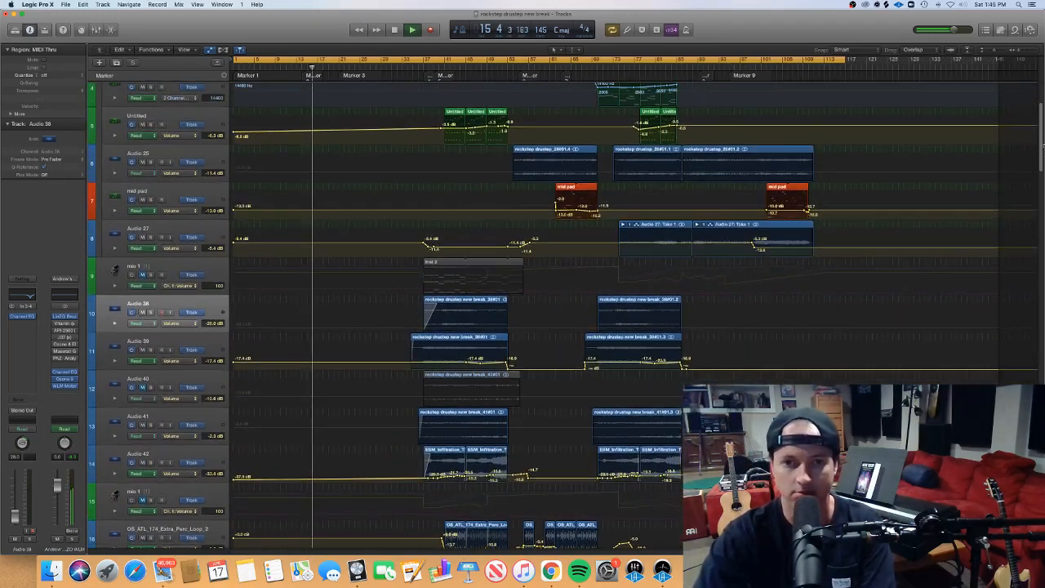
key("a")
key("super+Up")
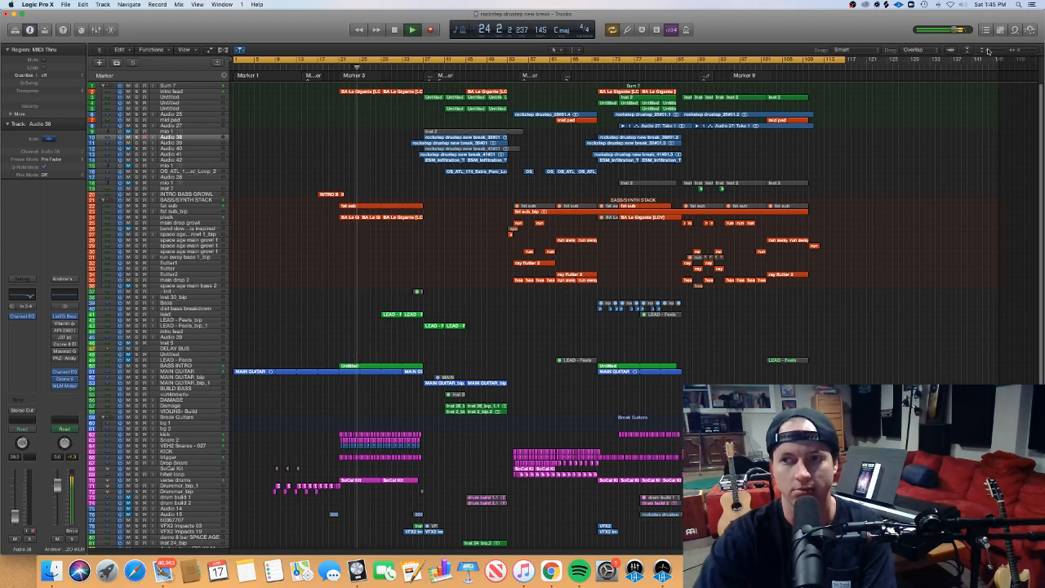
Enlarge the track heights and open the three pluck regions at bars 21 to 37 in the Piano Roll
left_click_drag(988, 50, 992, 51)
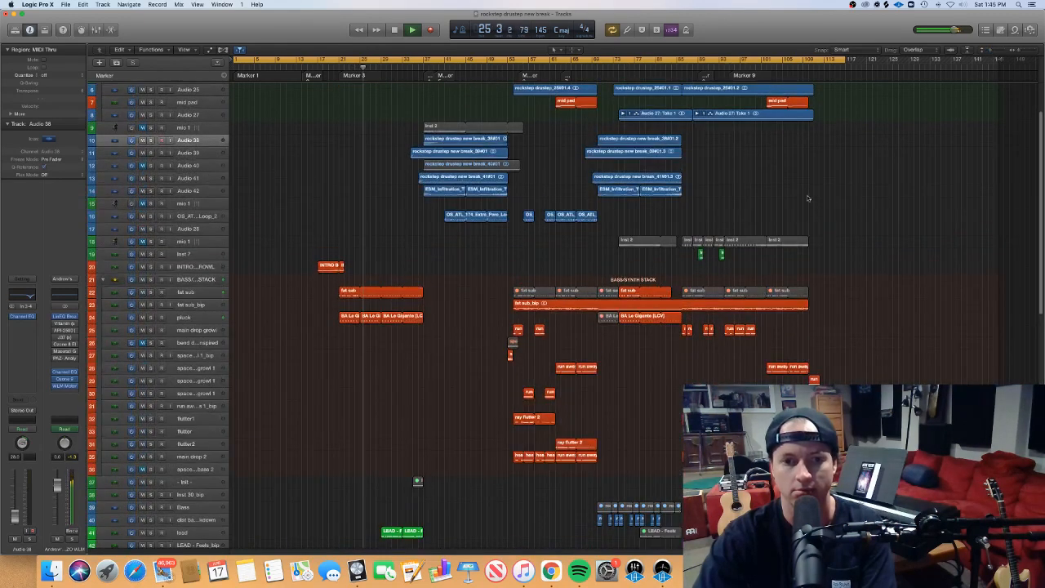
left_click_drag(448, 351, 347, 315)
key("p")
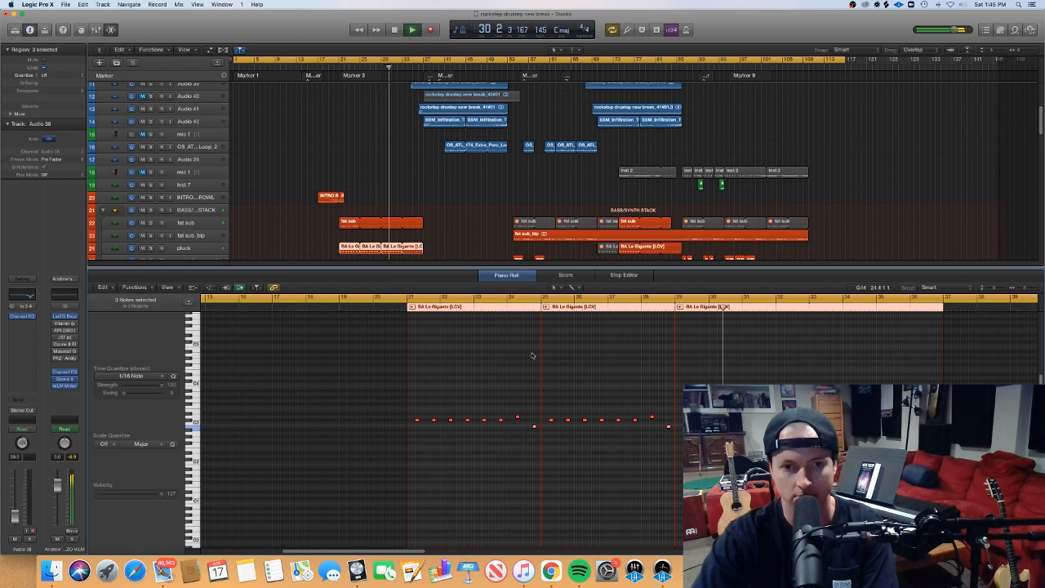
Examine the notes of the first fat sub region in the Piano Roll, and close the editor
left_click(347, 222)
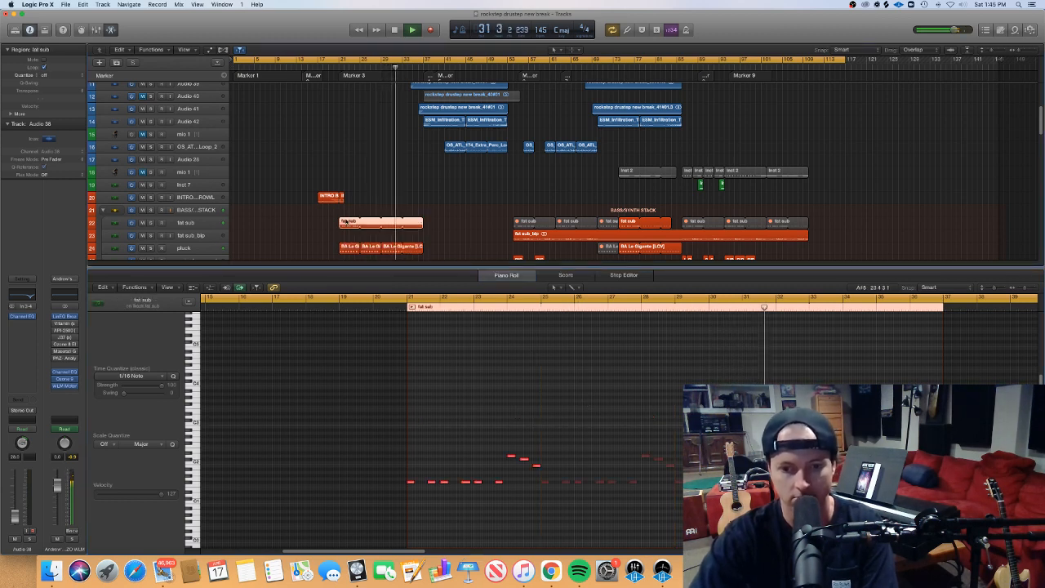
scroll(485, 470, "right", 3)
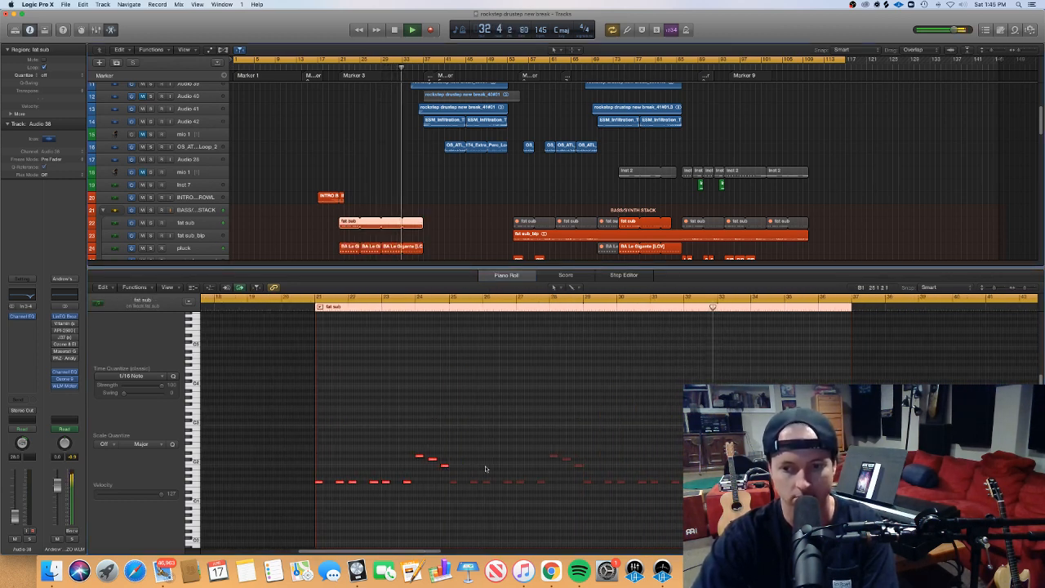
scroll(485, 468, "left", 3)
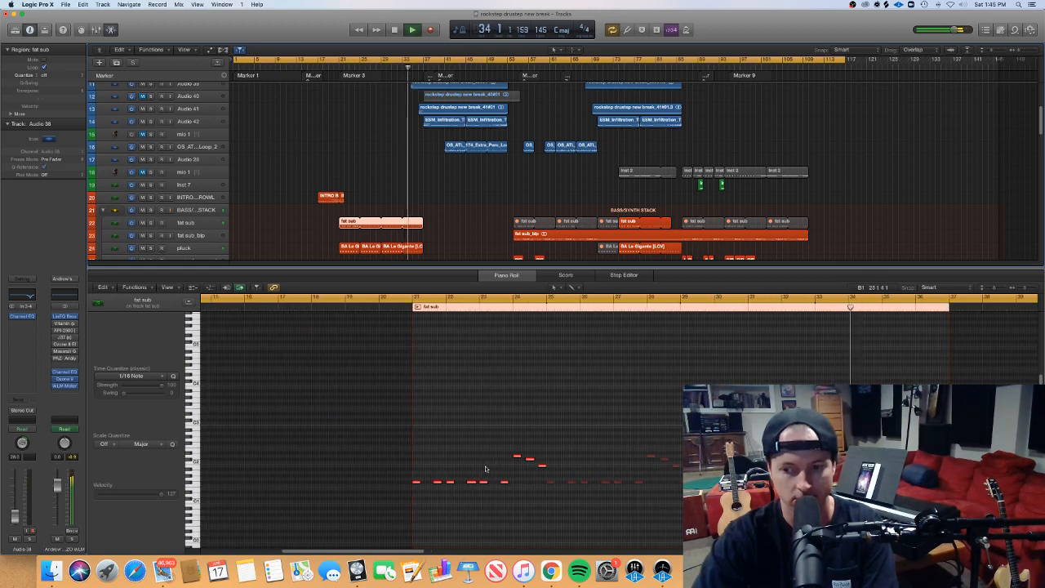
scroll(485, 468, "left", 1)
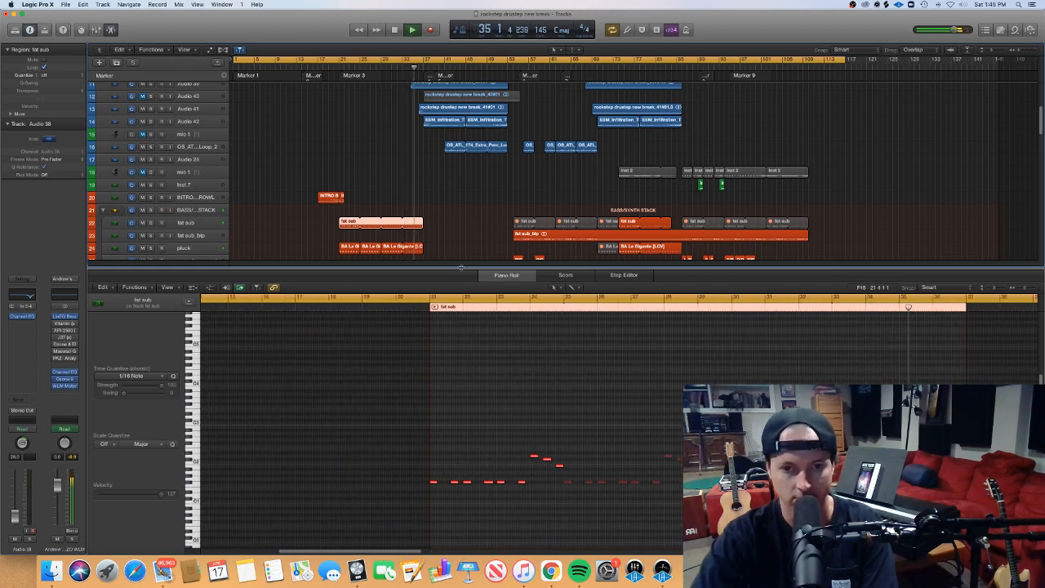
key("p")
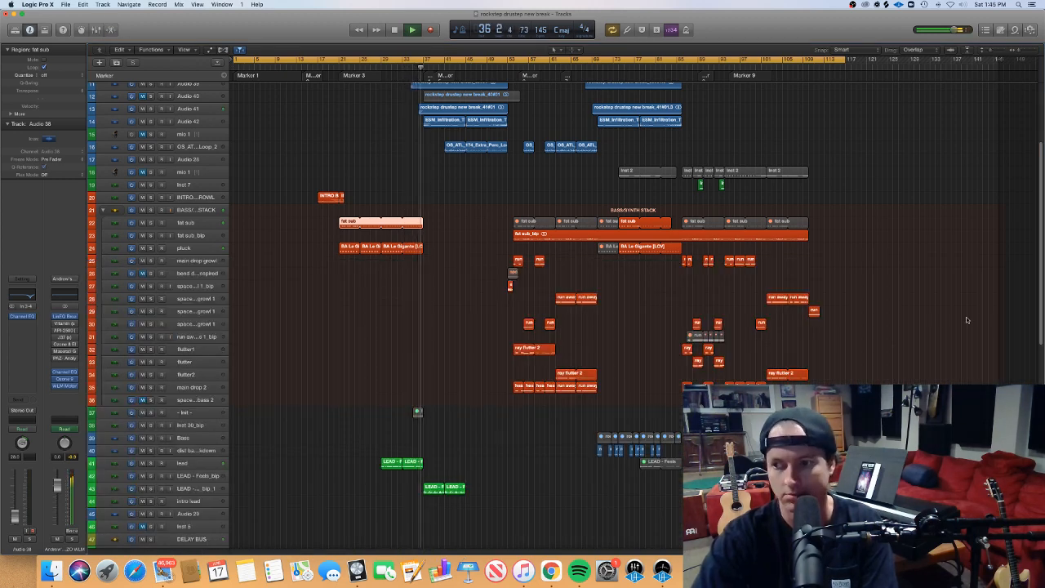
Examine the notes of the three Untitled regions on track 5 before Marker 6 in the Piano Roll, and close it
scroll(1043, 248, "up", 5)
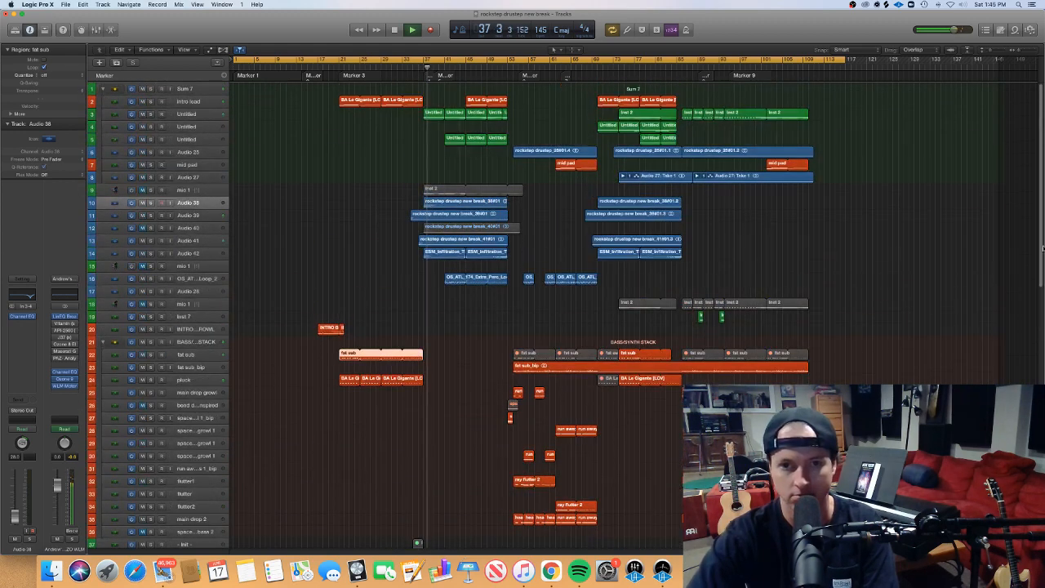
left_click(498, 137)
key("p")
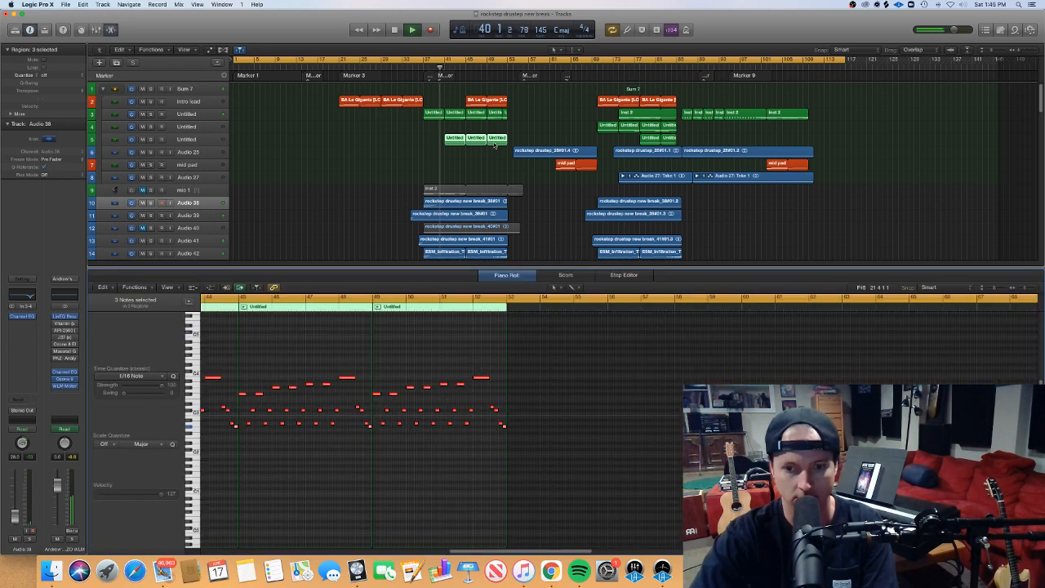
scroll(525, 374, "left", 5)
key("super+Right")
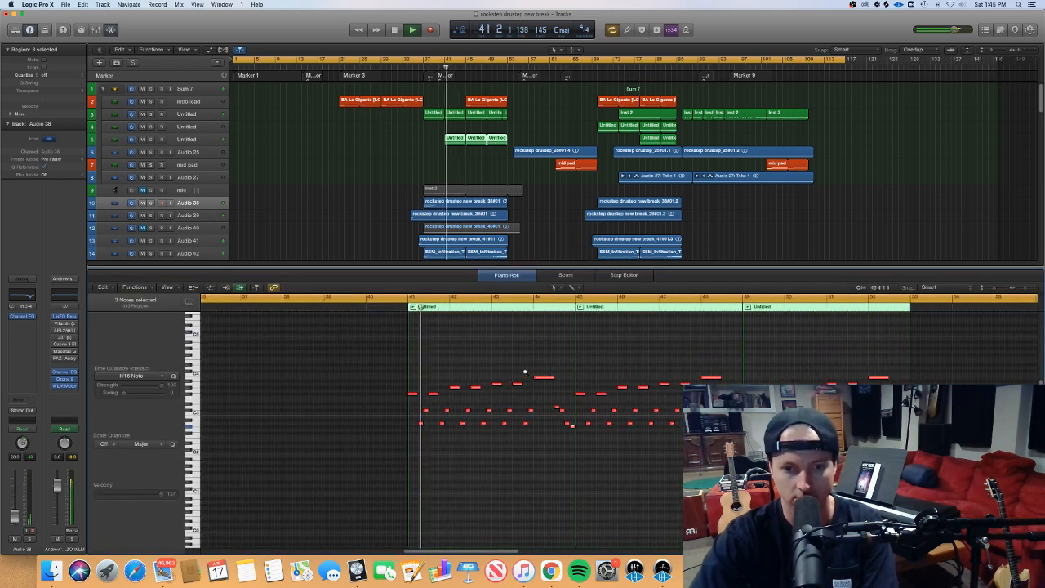
scroll(525, 374, "left", 2)
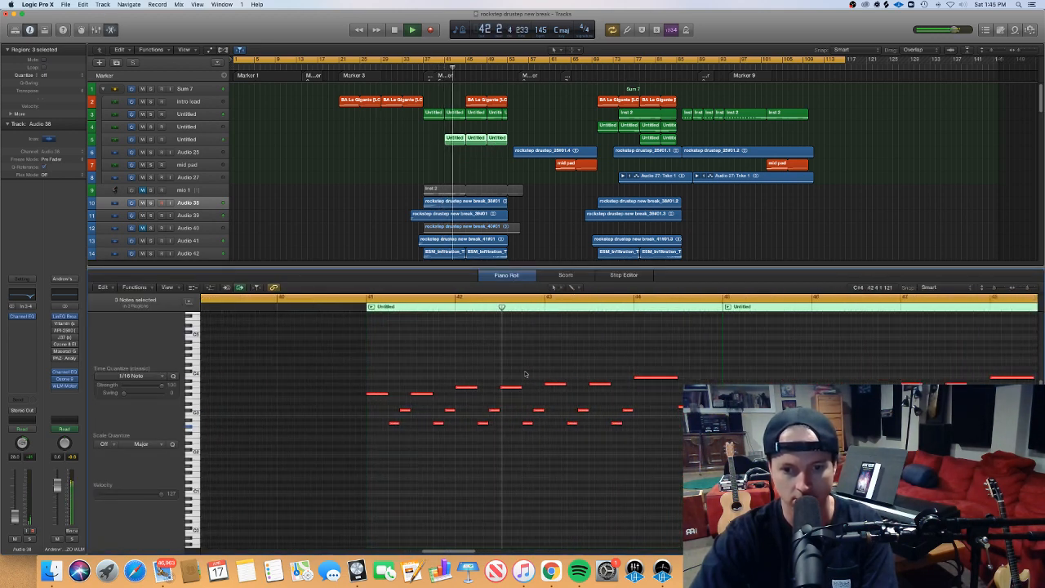
key("super+Right")
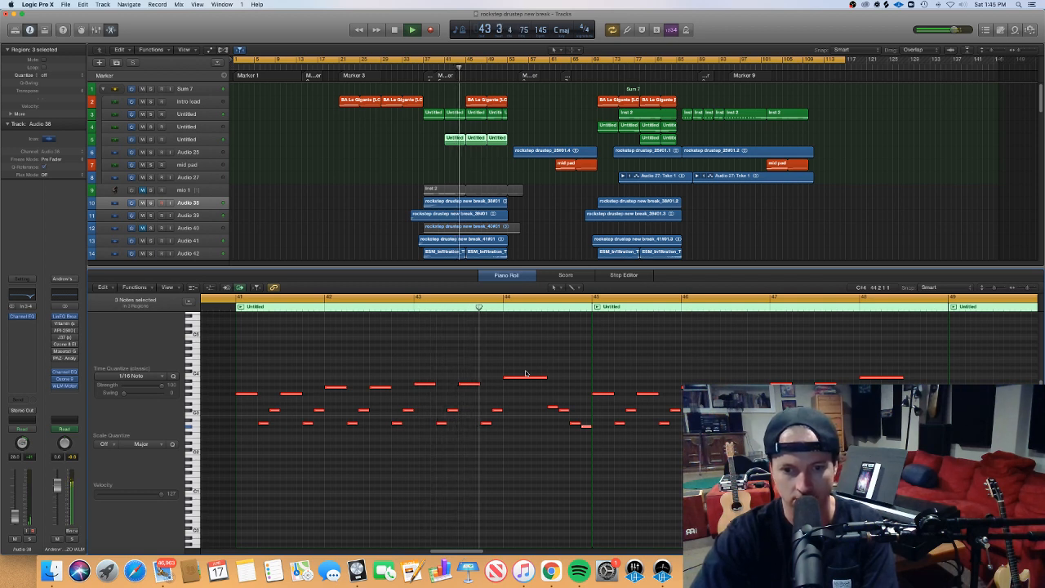
scroll(526, 373, "right", 3)
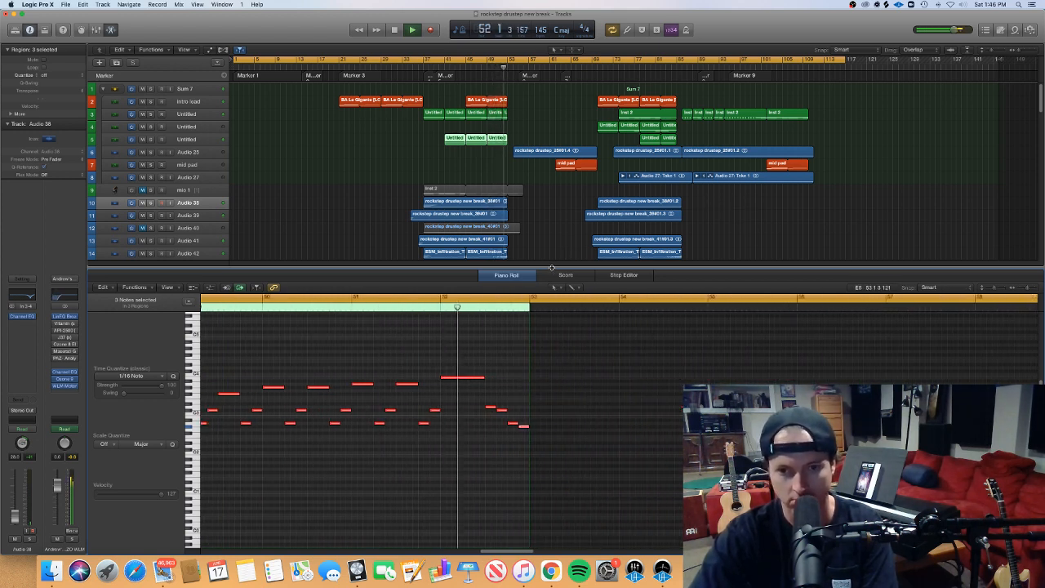
key("e")
Examine the drop section around Marker 6 in the arrangement, fitting the bass, synth and drum tracks in view
key("super+Right")
key("super+Right")
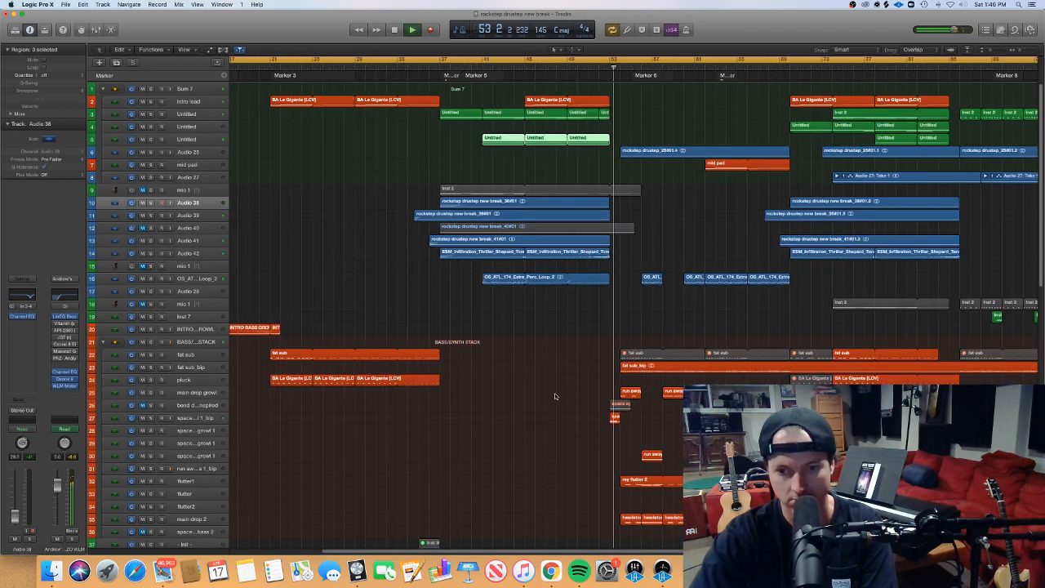
scroll(552, 389, "right", 3)
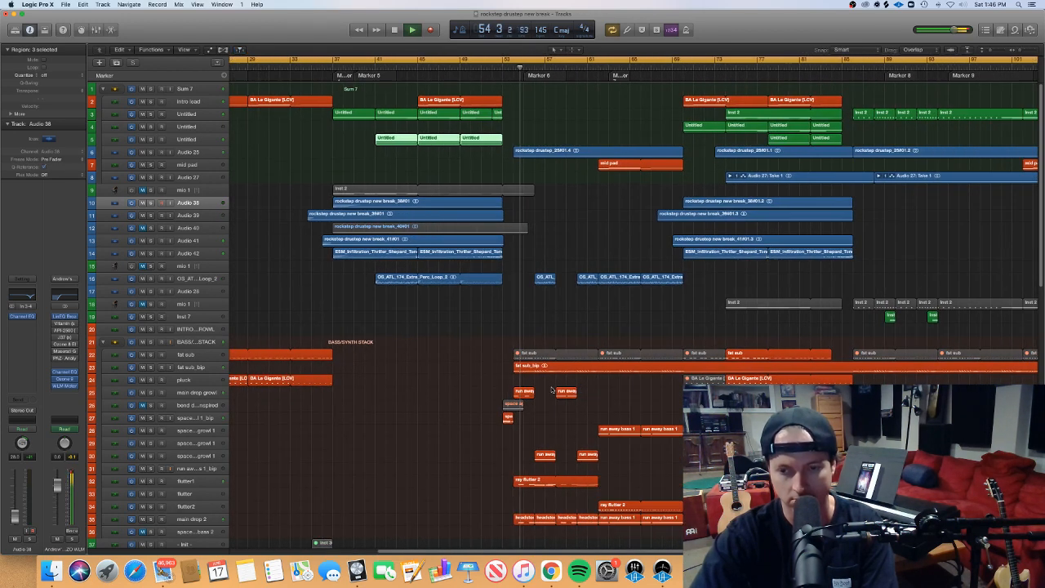
scroll(552, 390, "right", 2)
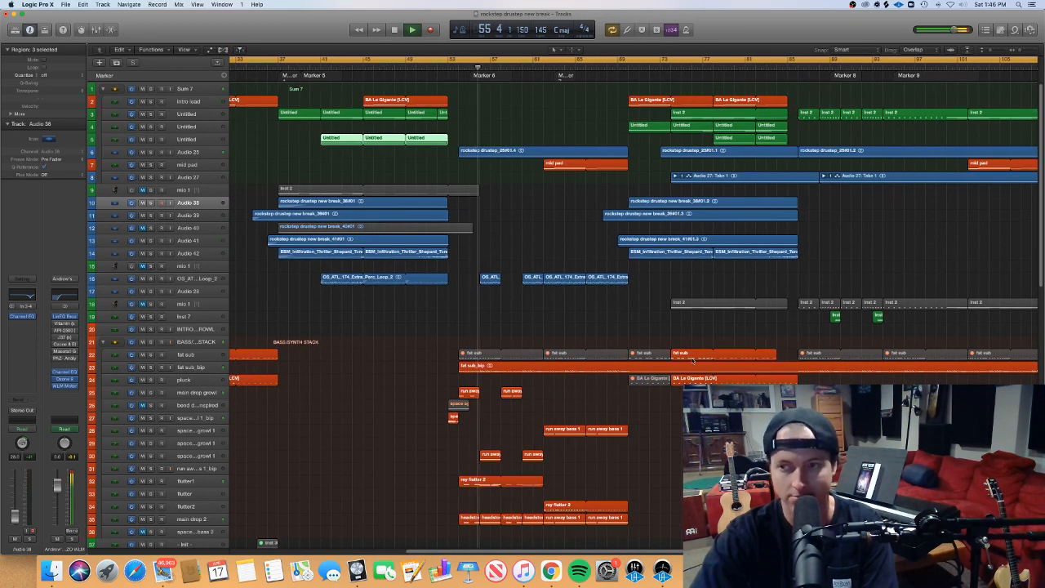
key("super+Up")
key("super+Up")
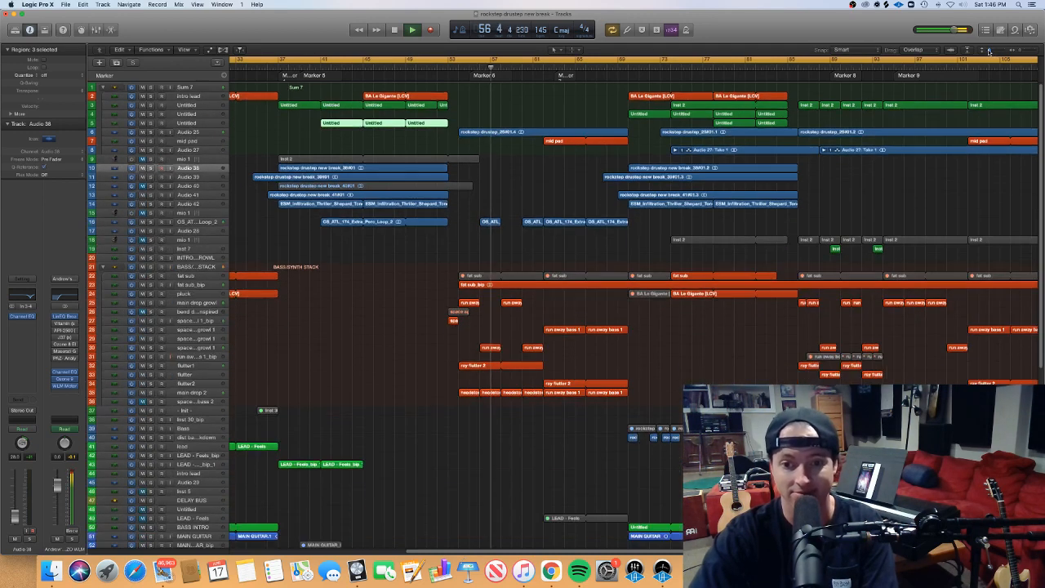
left_click_drag(988, 53, 985, 52)
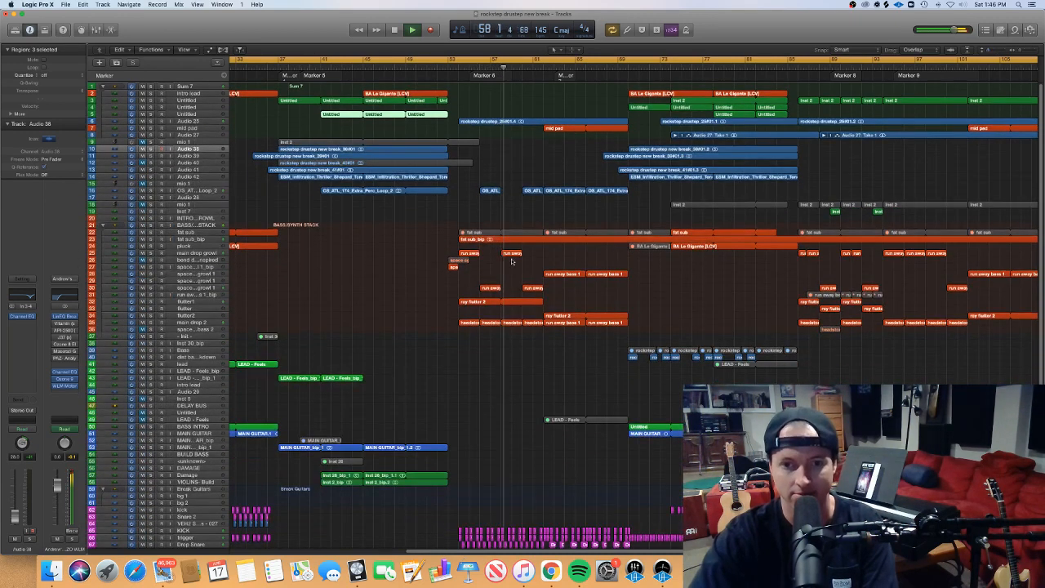
Open the two muted fat sub regions that start at Marker 6 together in the Piano Roll
left_click(478, 226)
left_click_drag(478, 226, 589, 233)
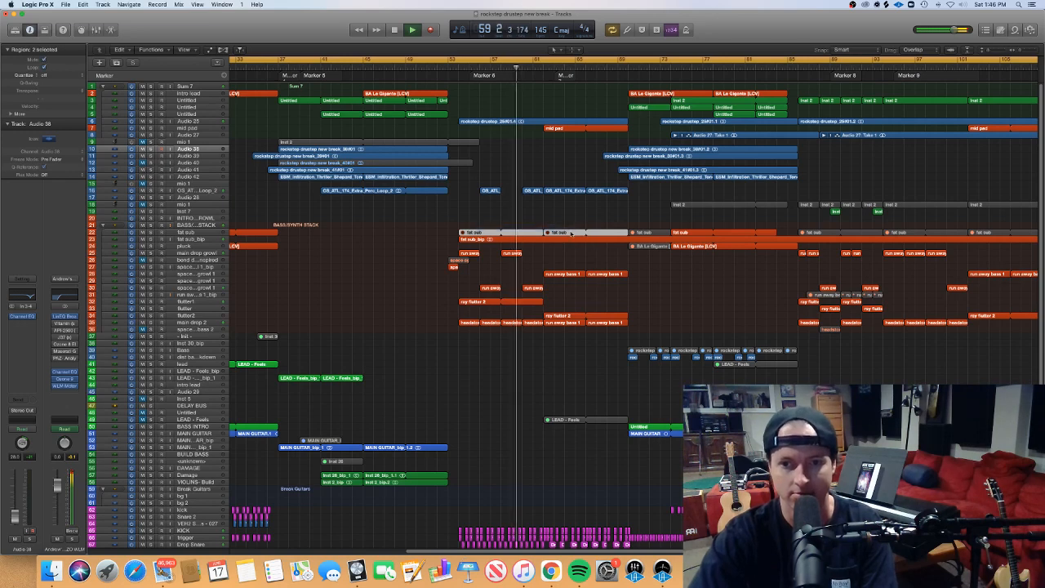
key("p")
key("super+Left")
key("super+Left")
key("super+Left")
key("super+Left")
key("super+Left")
key("super+Right")
key("super+Right")
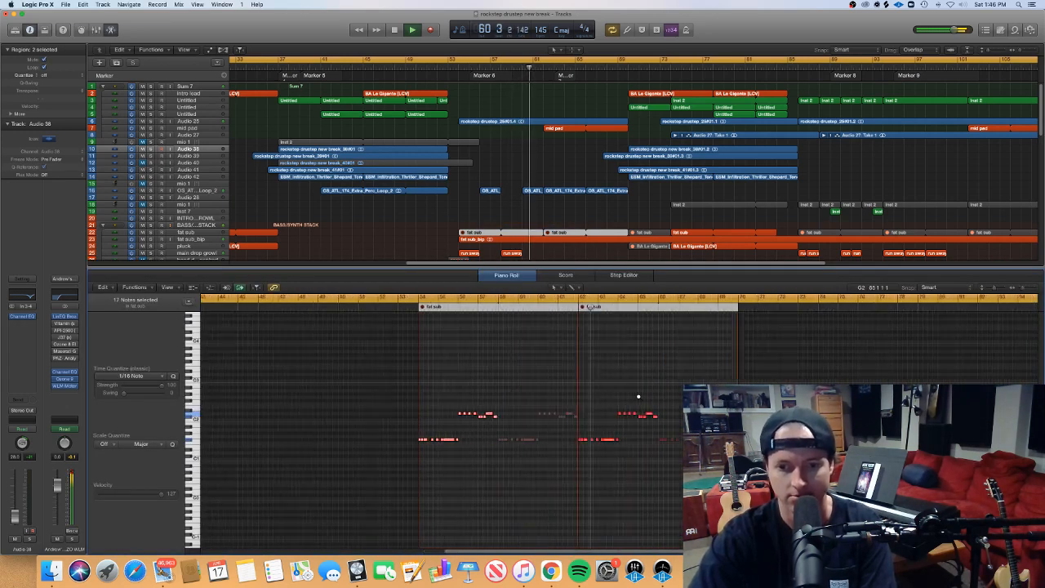
Examine the note patterns of both muted fat sub regions up close, and close the Piano Roll
key("super+Right")
scroll(639, 396, "right", 4)
key("super+Right")
key("super+Right")
key("super+Right")
key("super+Right")
key("super+Right")
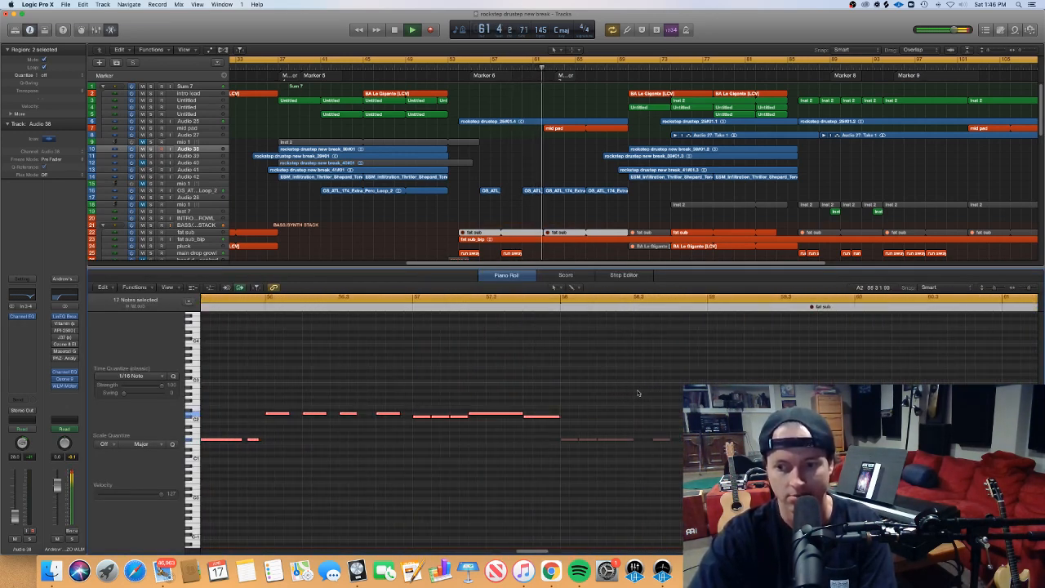
scroll(638, 393, "right", 2)
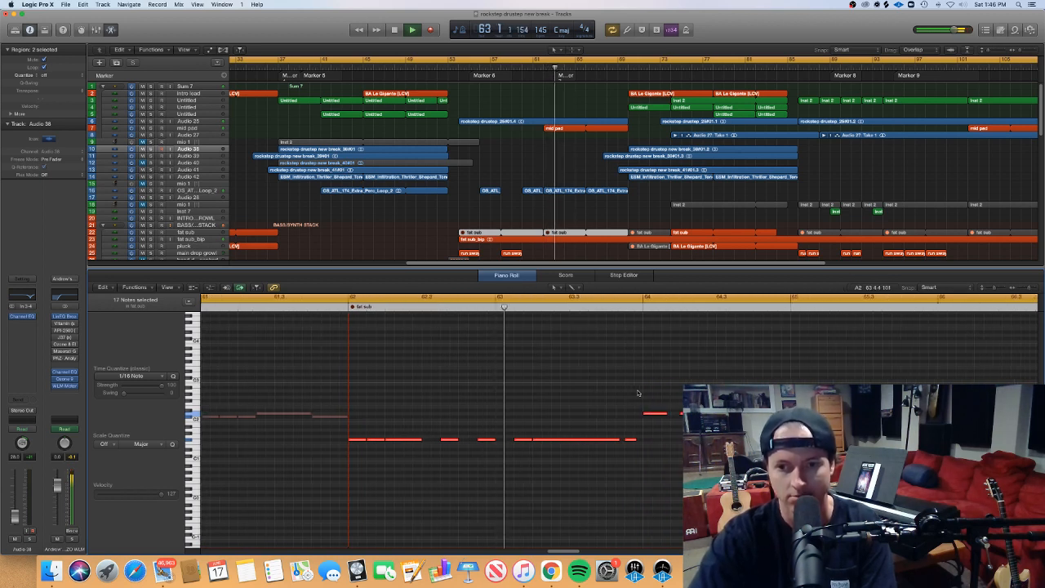
scroll(638, 393, "right", 2)
scroll(638, 393, "right", 3)
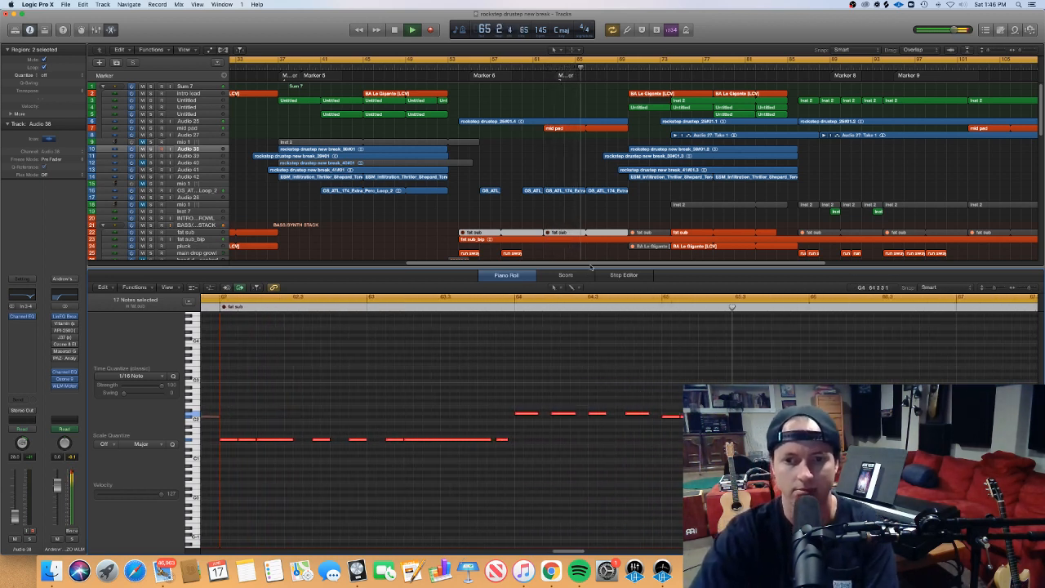
key("p")
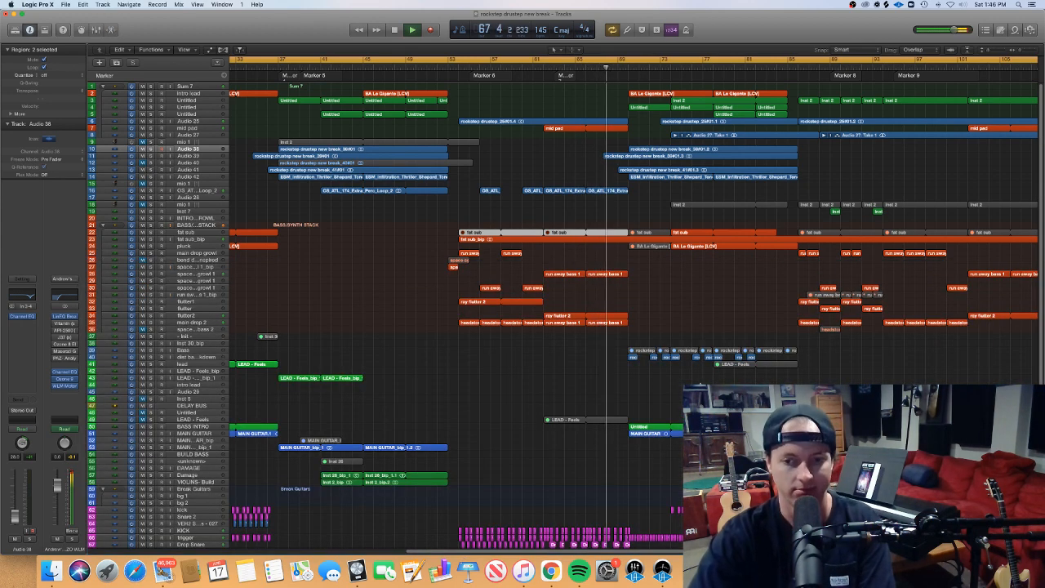
Look over the arrangement from Marker 7 to Marker 9, including the guitar and drum tracks, during playback
key("super+Left")
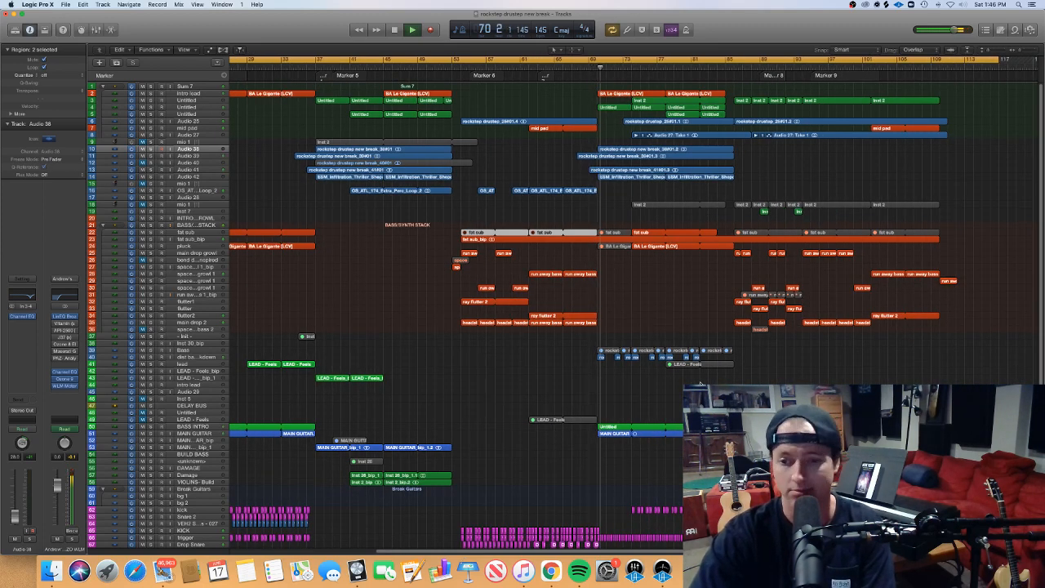
key("super+Right")
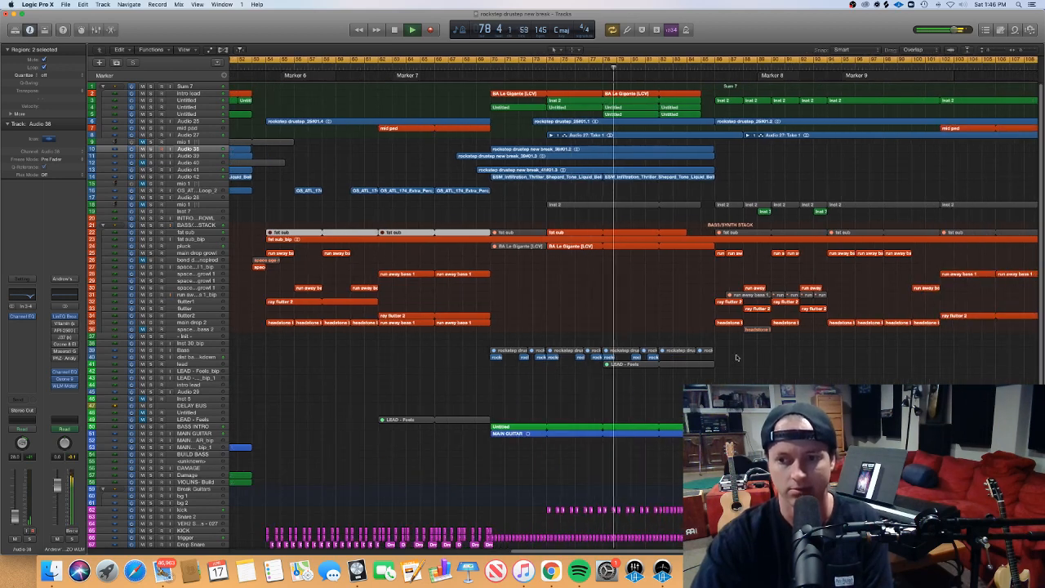
scroll(735, 355, "right", 5)
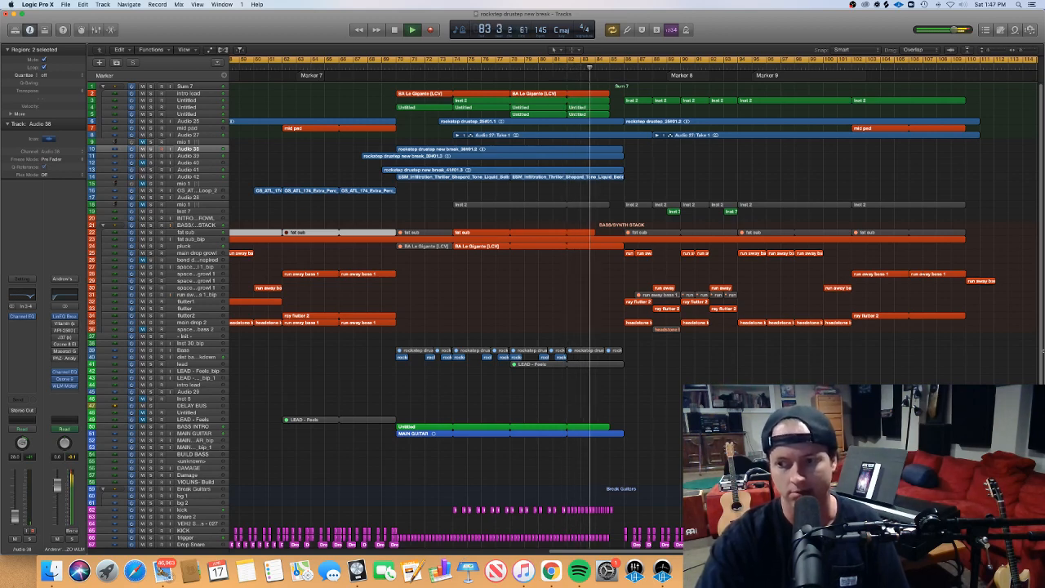
scroll(604, 408, "down", 3)
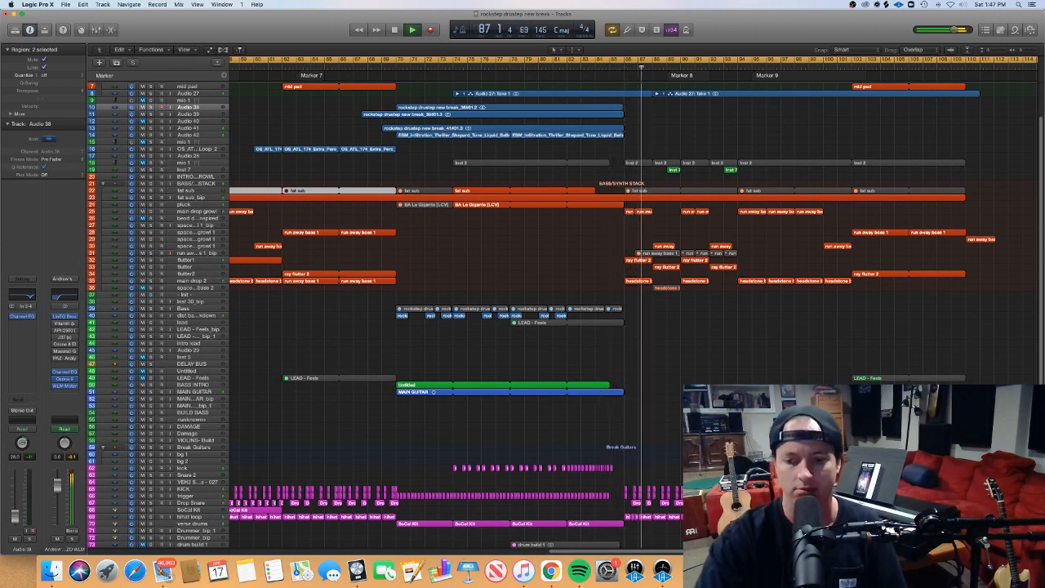
Examine the notes of the ray flutter 2 and run away bass 1 regions at bar 102 in the Piano Roll, and close it
key("super+Right")
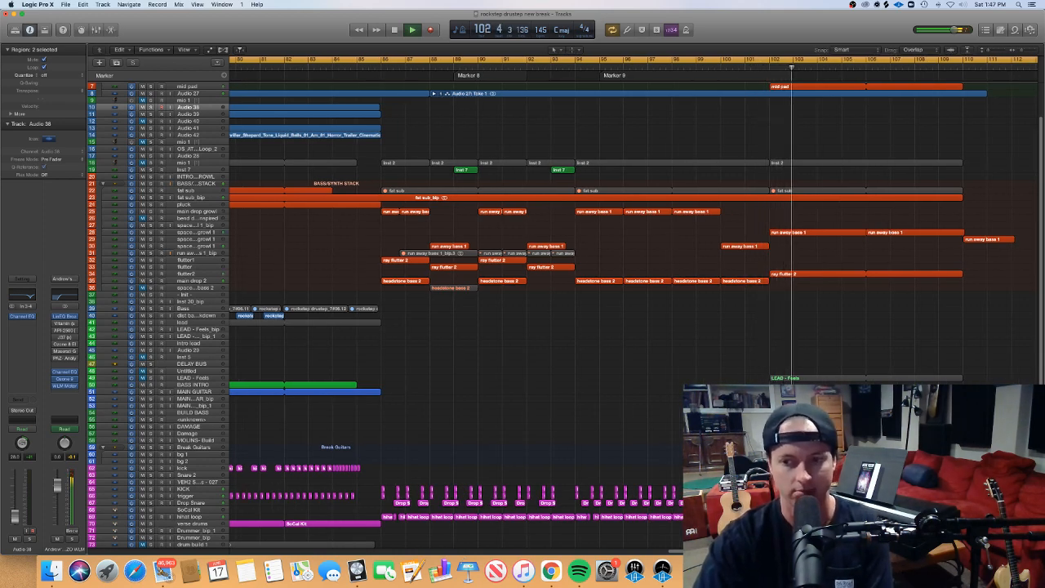
scroll(760, 326, "down", 3)
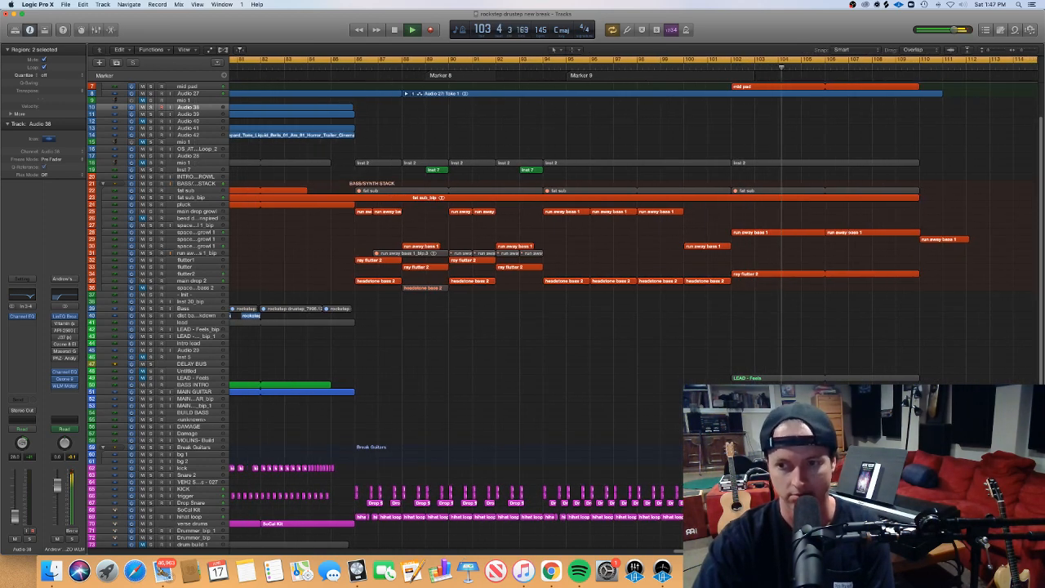
double_click(743, 274)
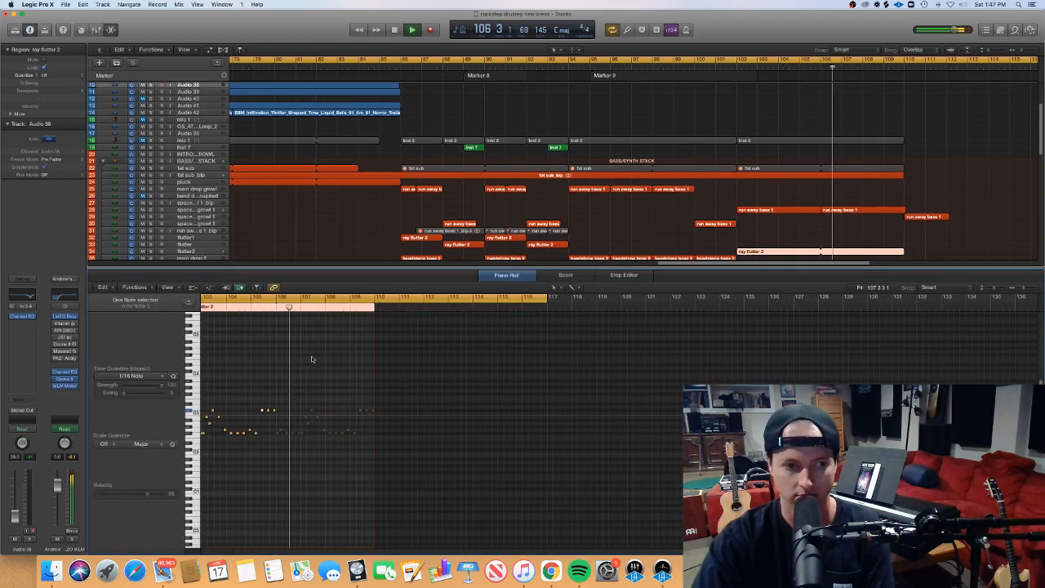
scroll(309, 359, "left", 5)
left_click(783, 211)
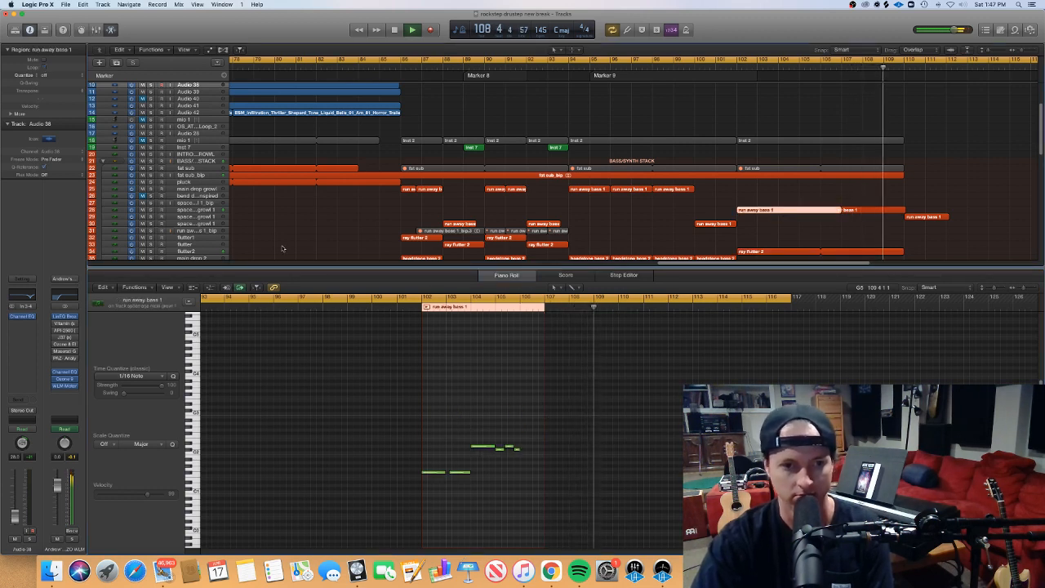
left_click(187, 251)
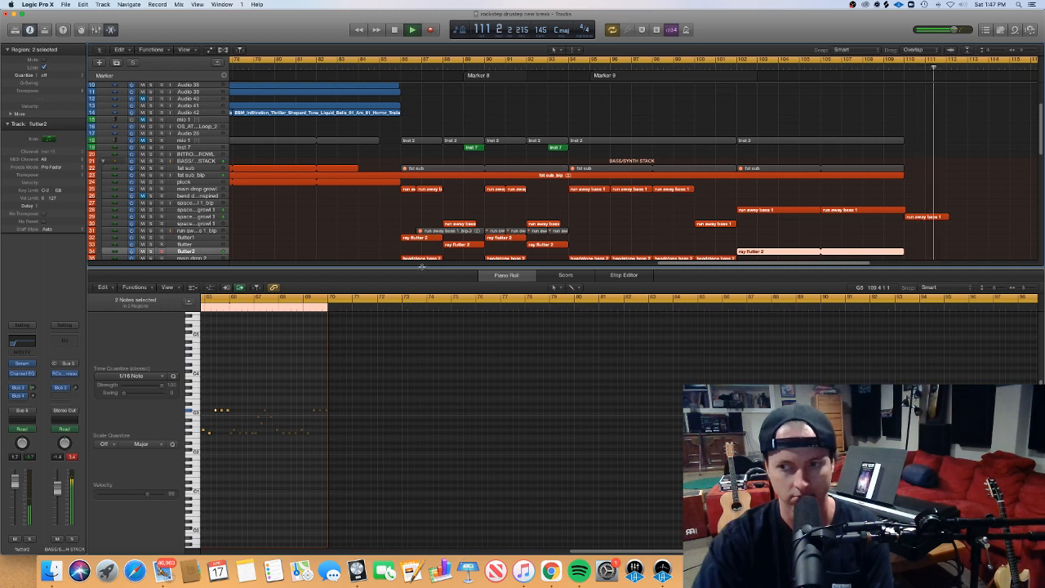
key("p")
Look over the end of the arrangement after Marker 9, fitting all tracks in view, and stop playback
scroll(427, 271, "right", 6)
scroll(426, 271, "left", 2)
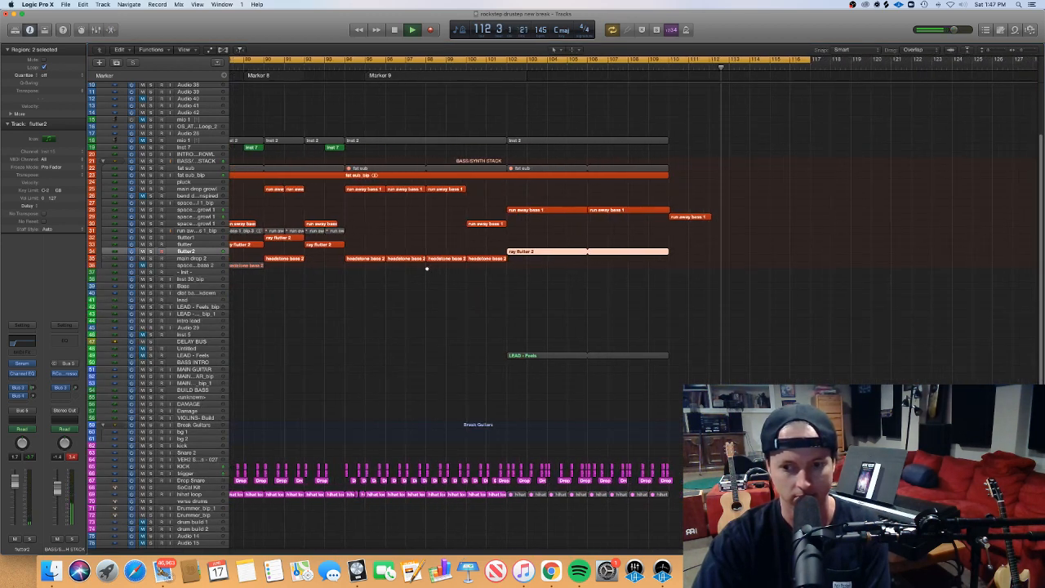
left_click_drag(991, 49, 986, 50)
key("super+Left")
key("super+Left")
key("super+Left")
key("super+Left")
key("super+Left")
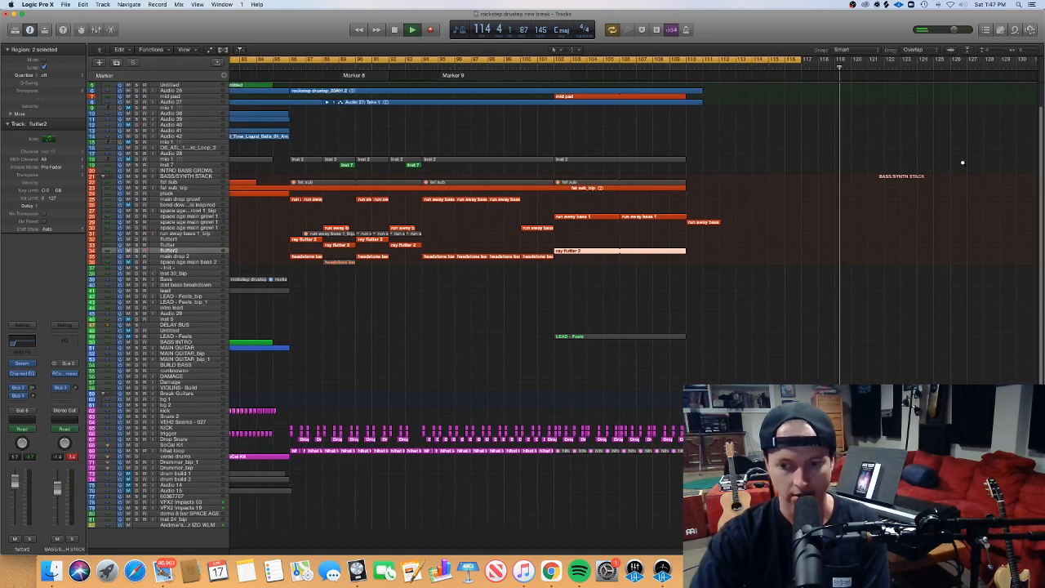
key("space")
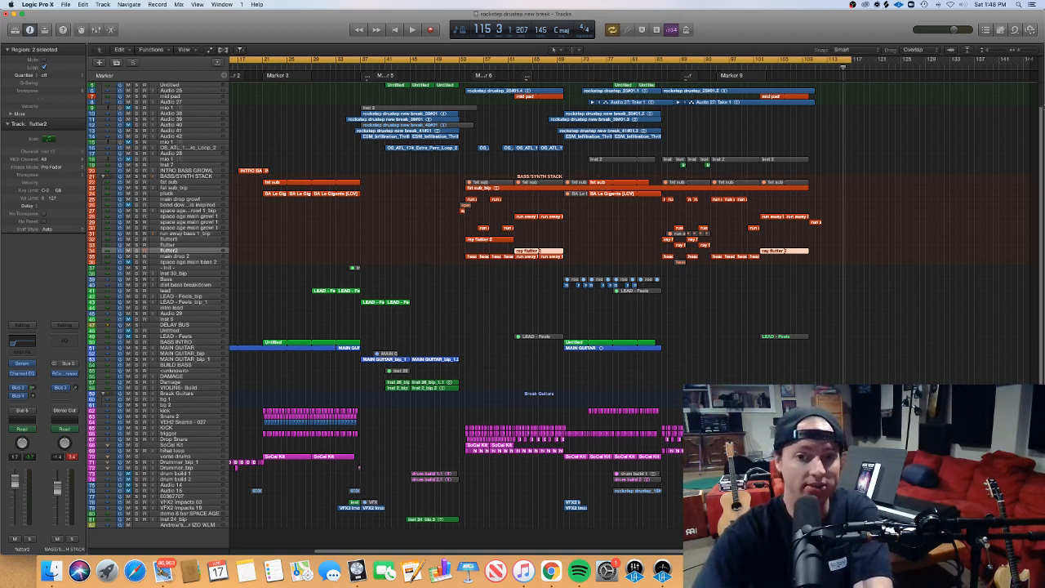
Bring the whole arrangement into view, select the MAIN GUITAR region at Marker 1 and return the playhead to bar 1
scroll(1011, 140, "up", 3)
key("super+Left")
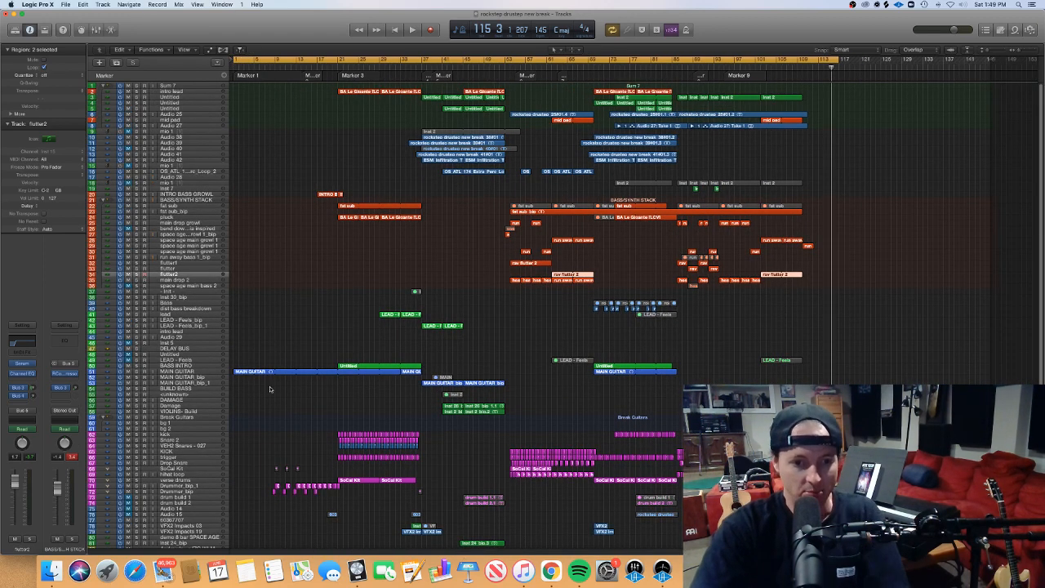
left_click(241, 384)
left_click(377, 373)
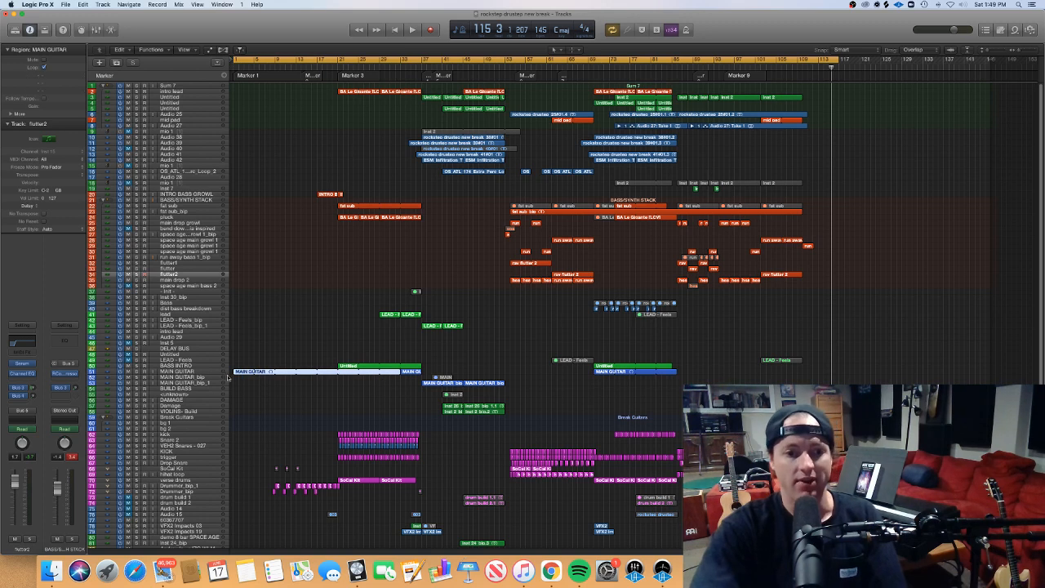
left_click(235, 67)
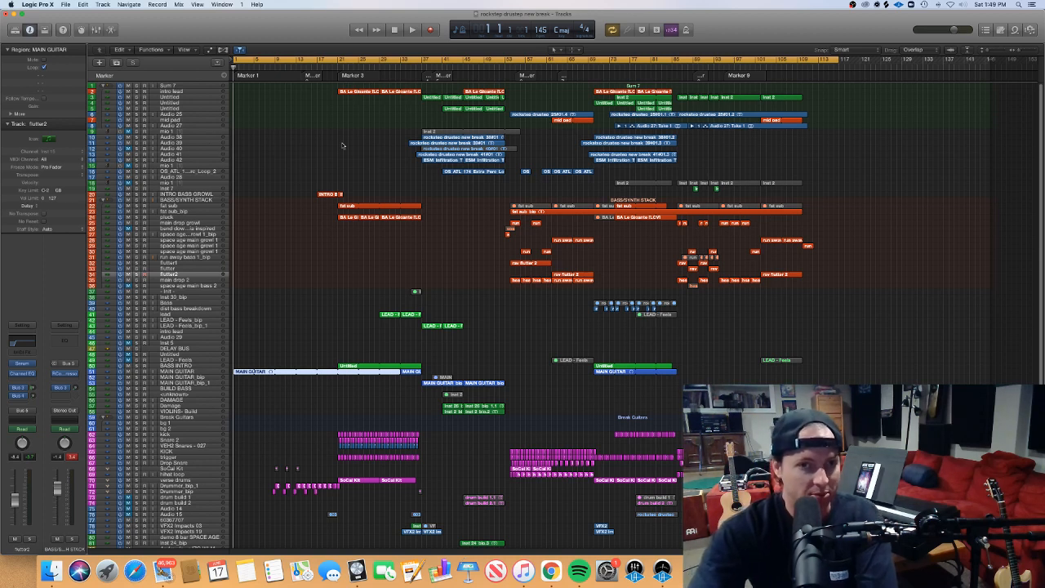
Create an empty MIDI region from bar 3 to bar 7 on the fat sub track and open it in the Piano Roll
left_click(181, 97)
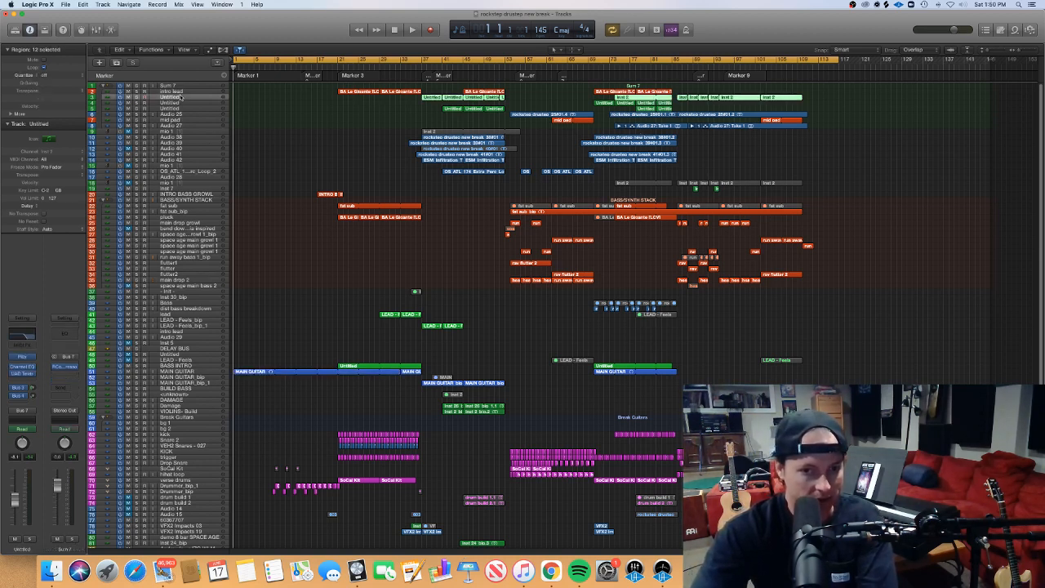
left_click(197, 209)
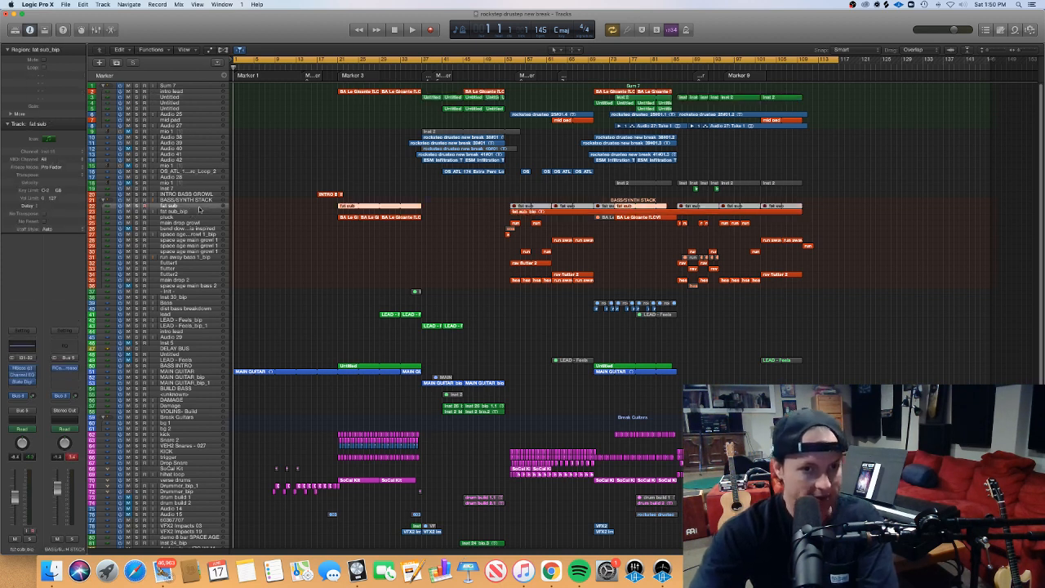
right_click(245, 208)
left_click(246, 209)
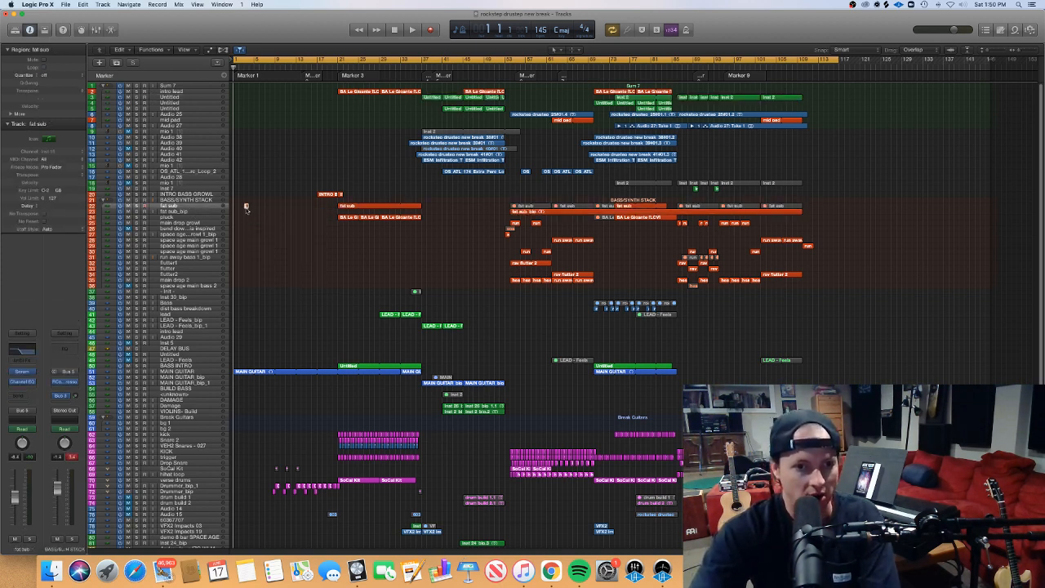
left_click_drag(248, 208, 263, 208)
double_click(258, 206)
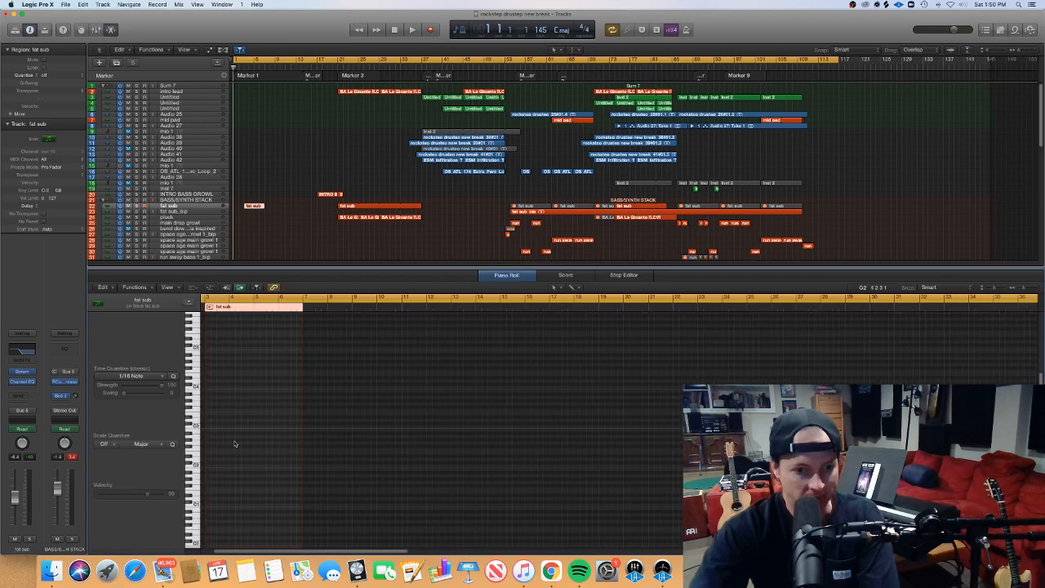
Place an eighth note at the start of bar 3 in the new fat sub region and pitch it to A3
scroll(234, 443, "down", 1)
scroll(235, 443, "up", 10)
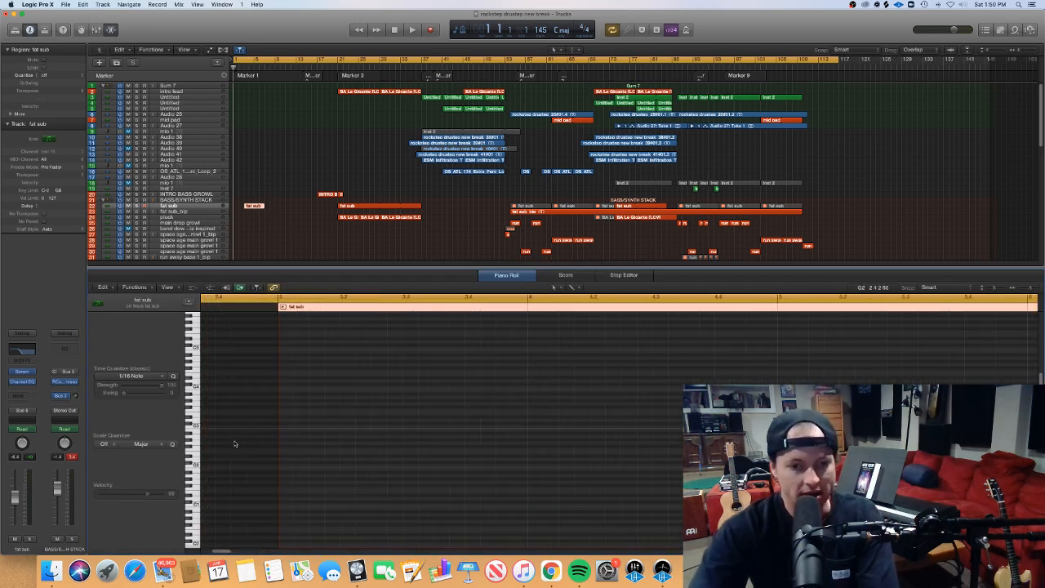
scroll(234, 443, "down", 3)
scroll(235, 443, "right", 2)
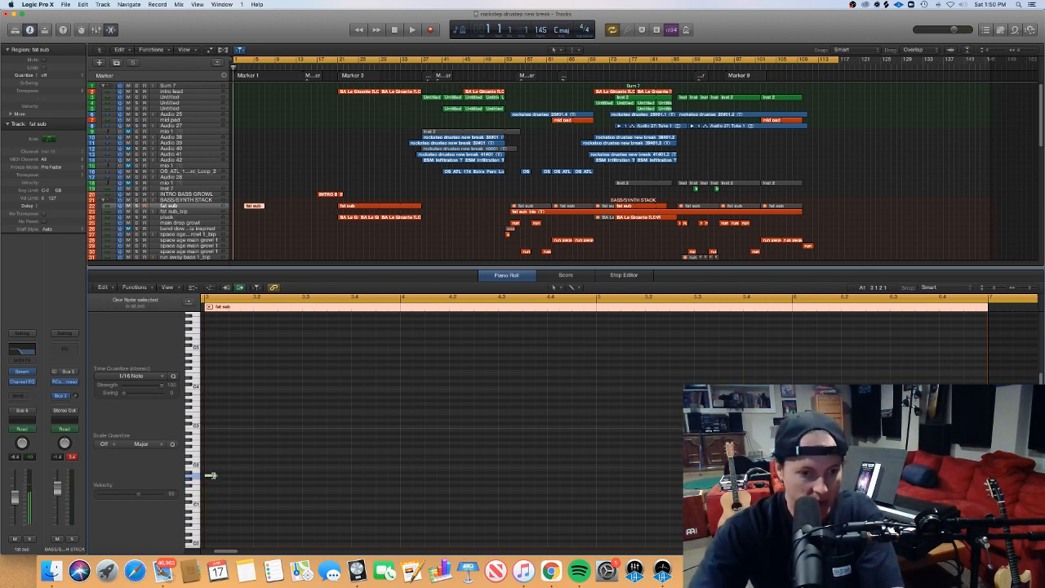
left_click(219, 477)
left_click_drag(225, 424, 229, 396)
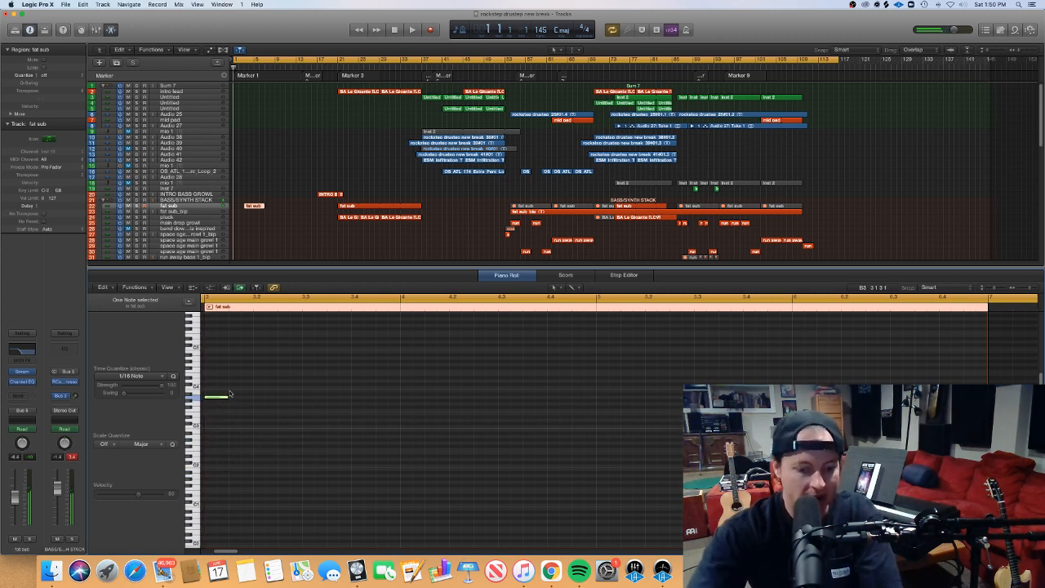
Add seven more eighth notes rising through B3, C4, D4, E4, F4, G4 and A4 to fill bar 3 with an A minor scale
left_click(232, 390)
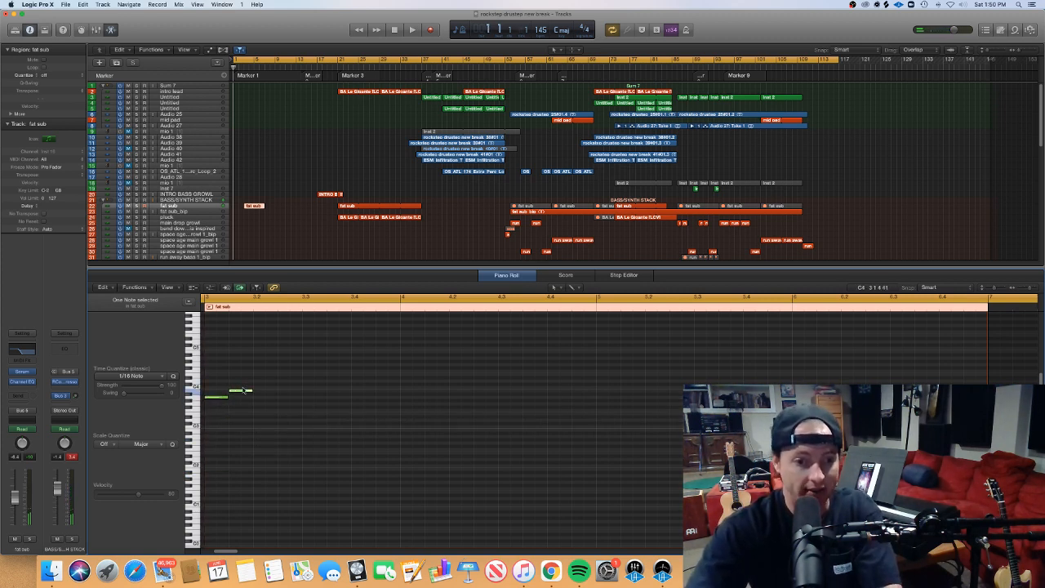
left_click(255, 387)
left_click(282, 381)
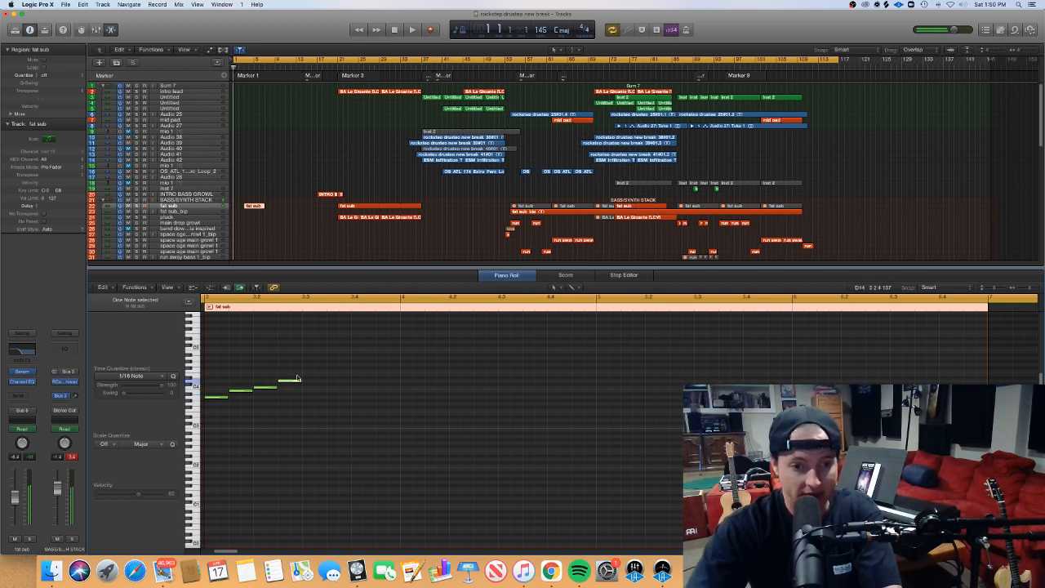
left_click(306, 374)
left_click(331, 371)
left_click(363, 365)
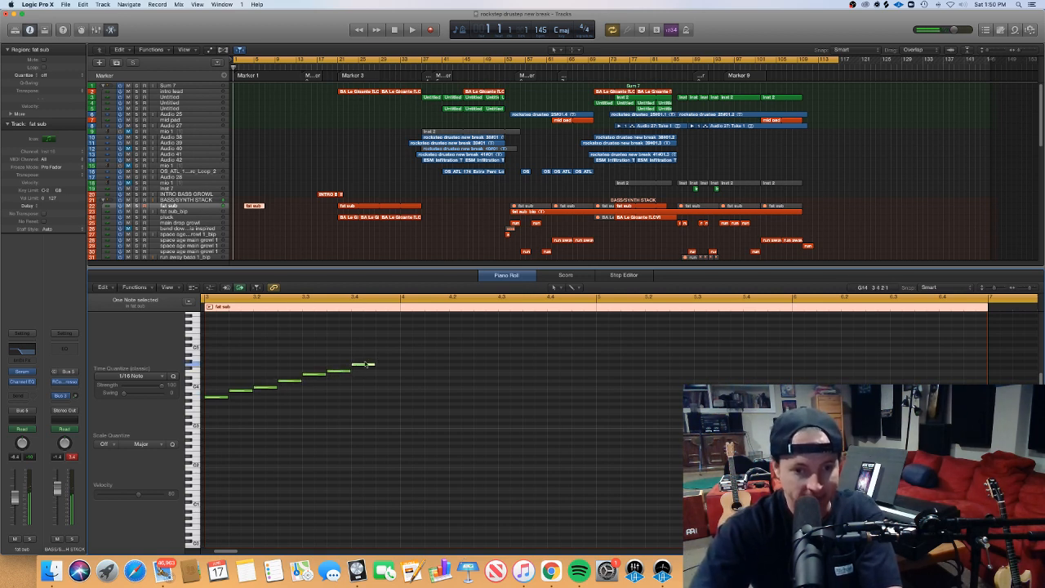
left_click(388, 358)
Select all eight scale notes and transpose them down three semitones so the scale starts on F#3
left_click_drag(435, 405, 190, 356)
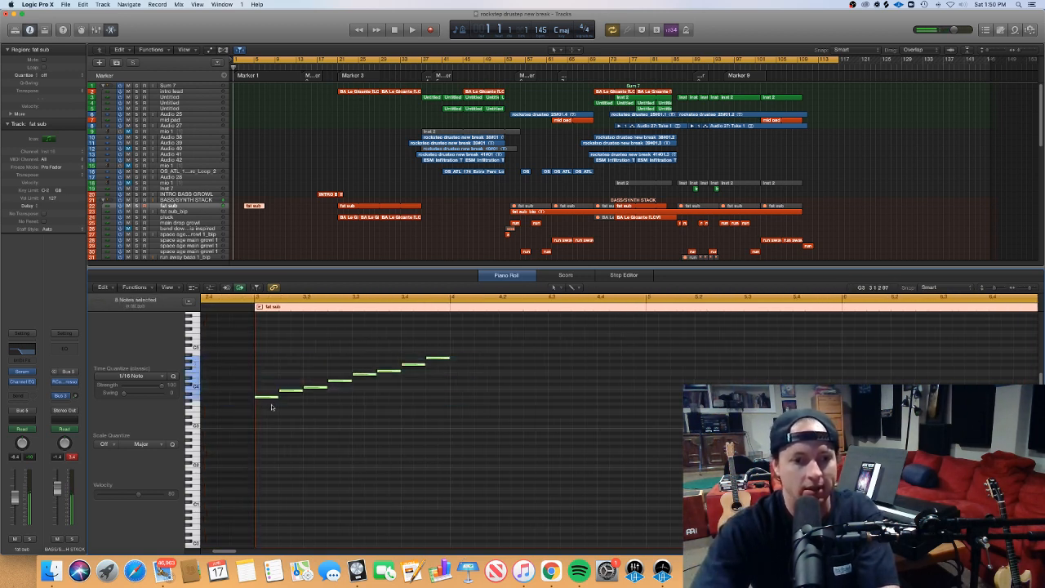
left_click(268, 398)
left_click_drag(269, 420, 434, 348)
left_click_drag(261, 398, 263, 410)
left_click(274, 428)
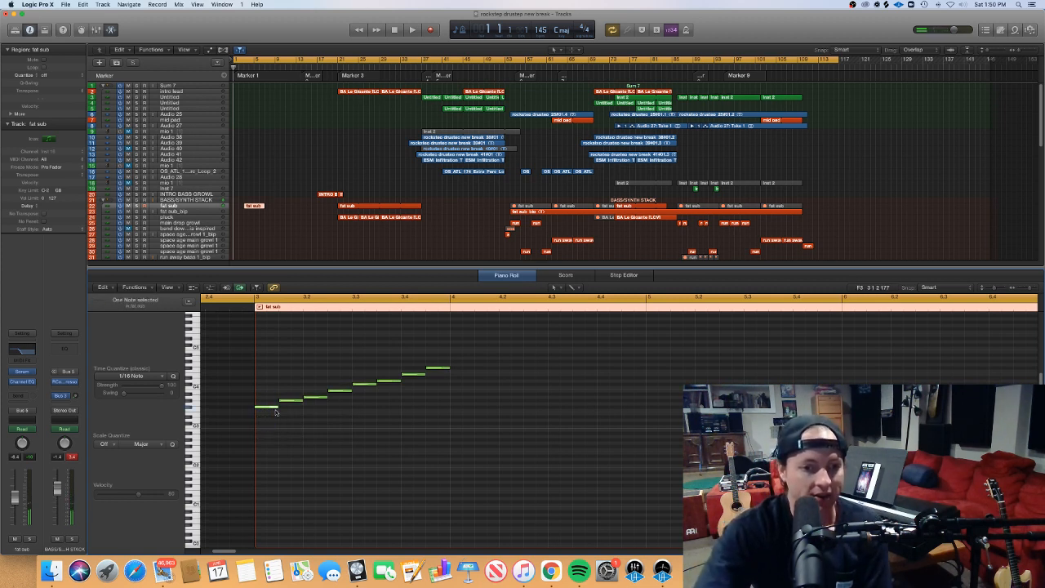
Audition the notes of the transposed scale one by one, from the second up to the eighth
left_click(291, 401)
left_click(315, 397)
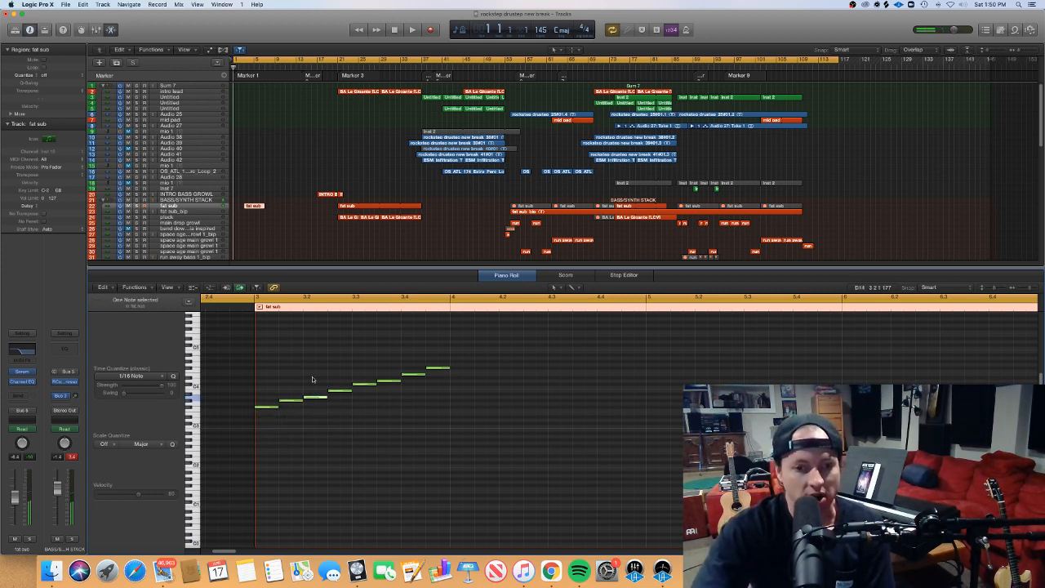
left_click(340, 391)
left_click(365, 383)
left_click(389, 379)
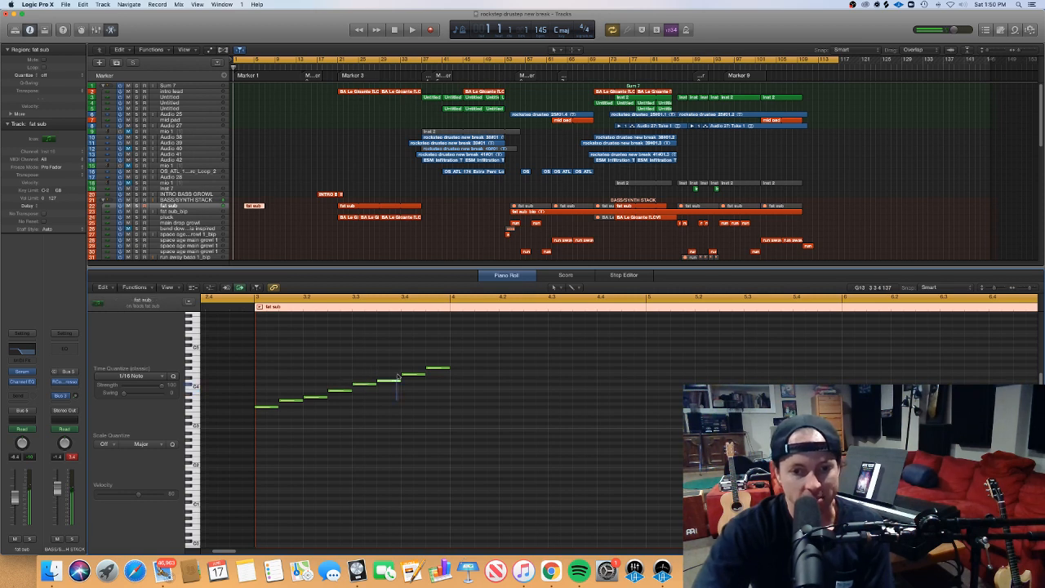
left_click(414, 374)
left_click(437, 368)
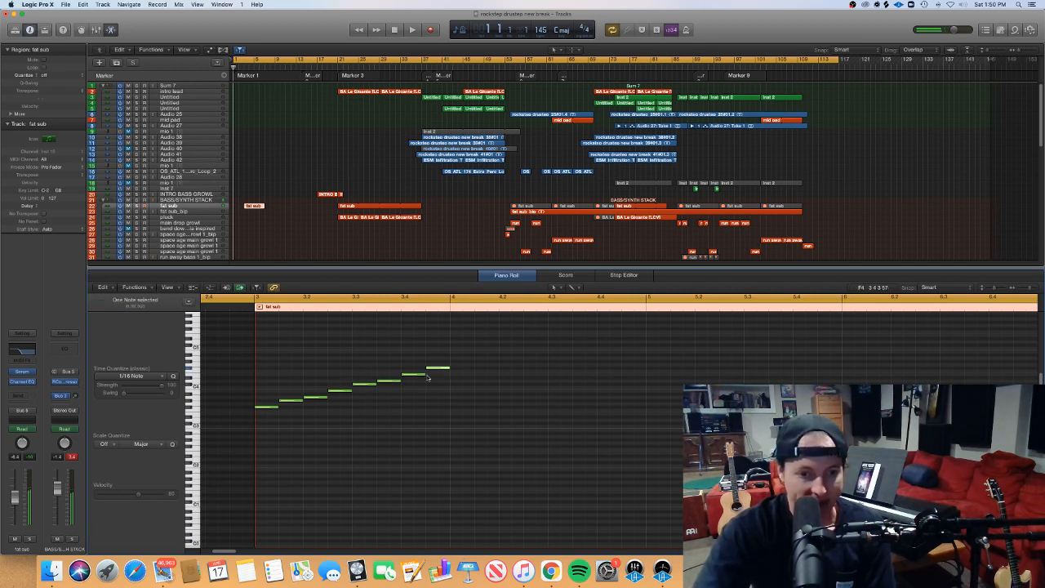
left_click(423, 406)
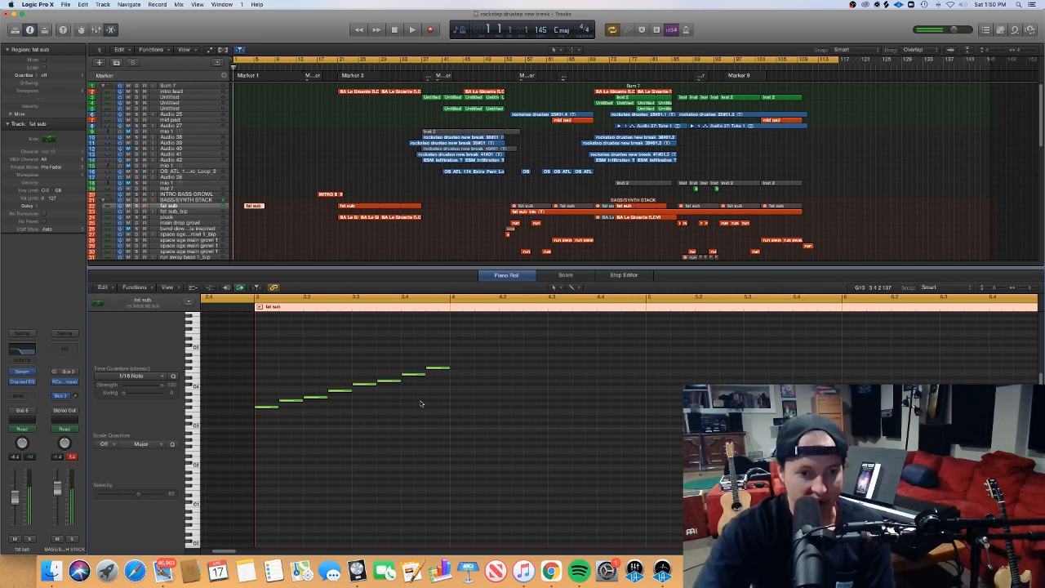
Audition the first, second and fifth notes of the scale individually
left_click(267, 406)
left_click(291, 400)
left_click(365, 383)
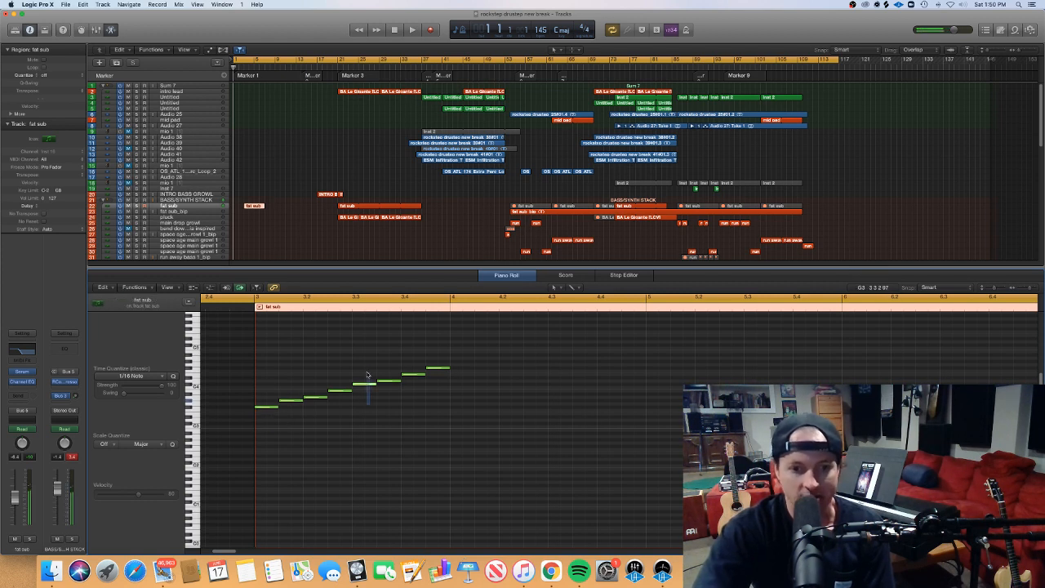
left_click(351, 411)
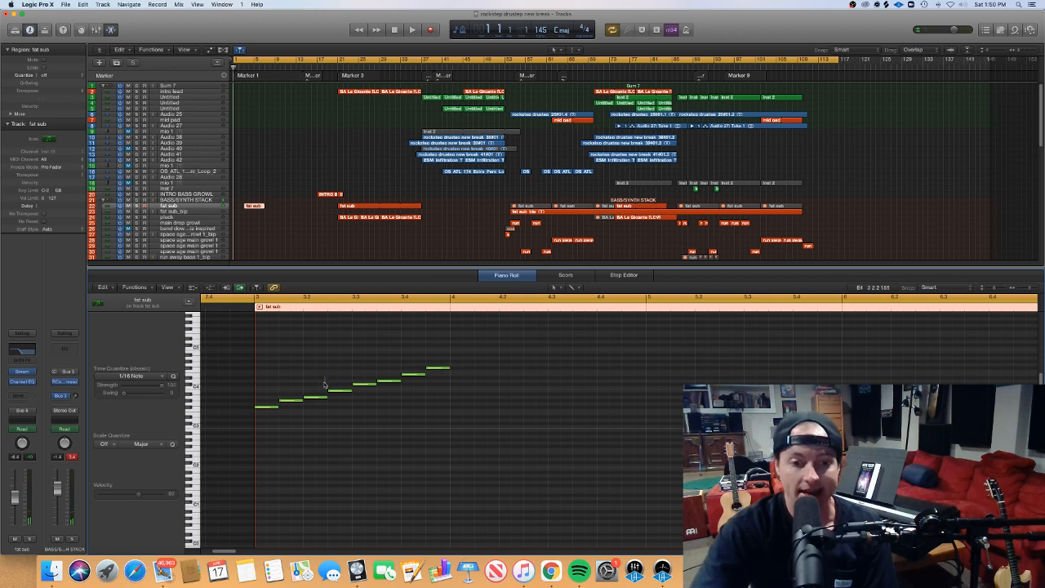
left_click_drag(326, 376, 316, 430)
left_click(316, 427)
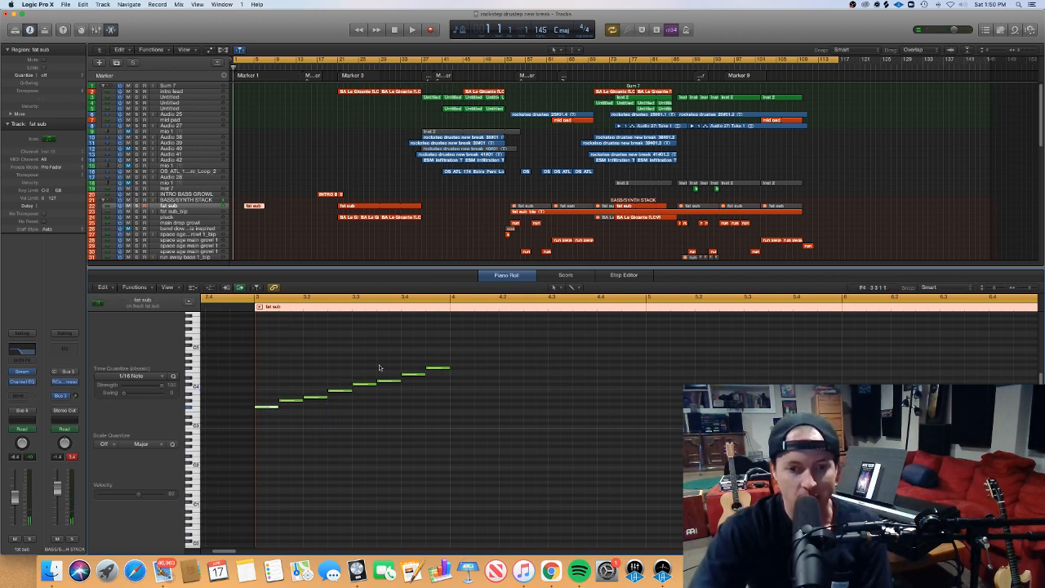
Audition the scale's seventh note, E4, several times and check its pitch
left_click(412, 374)
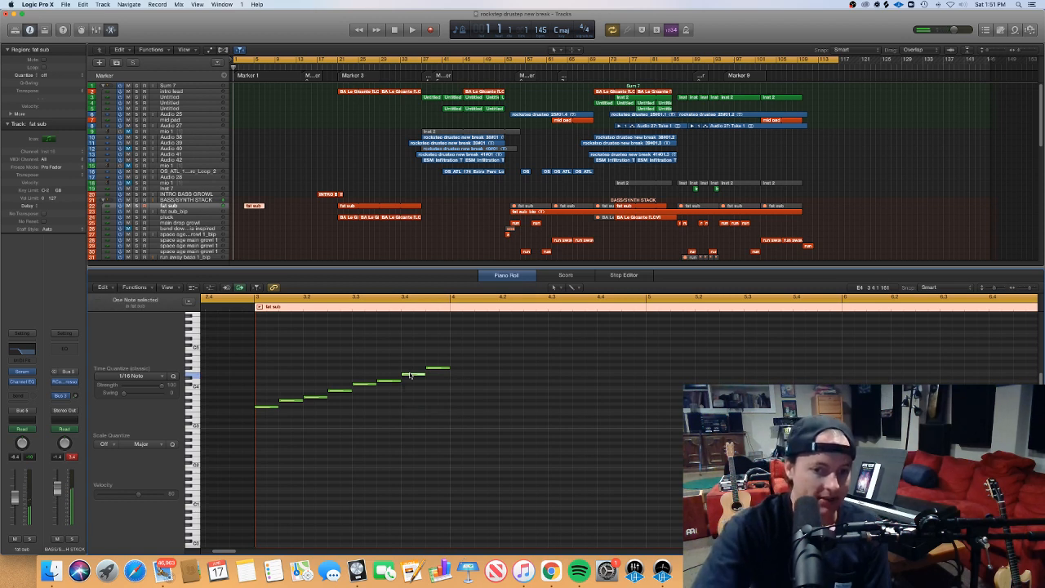
left_click(411, 375)
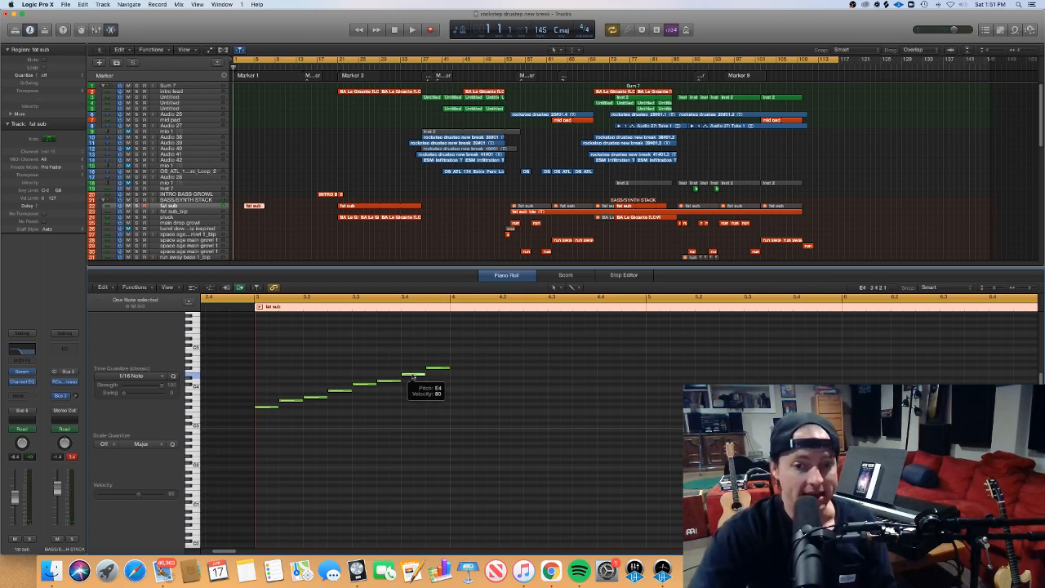
left_click(412, 375)
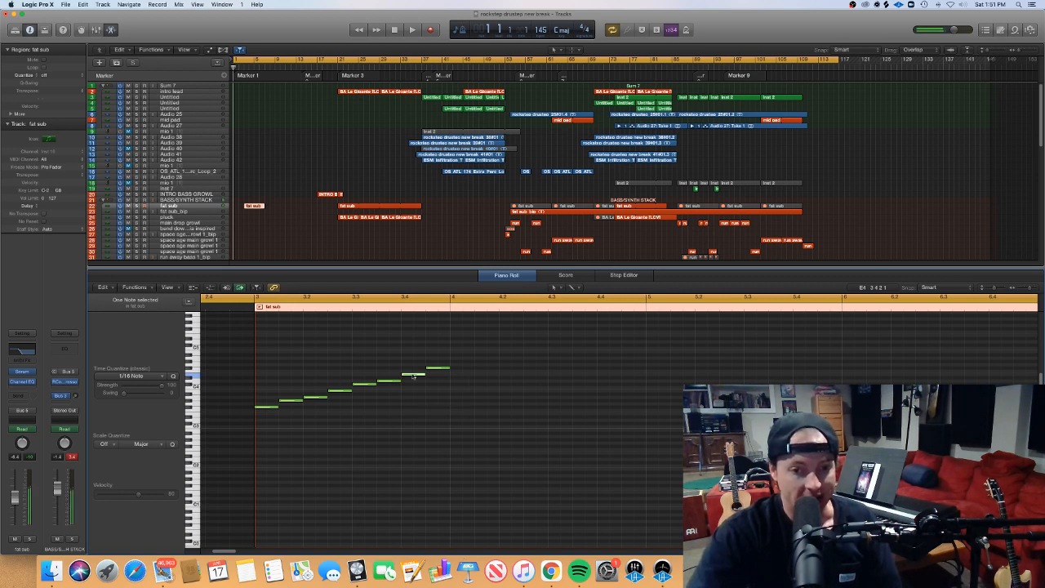
left_click(412, 375)
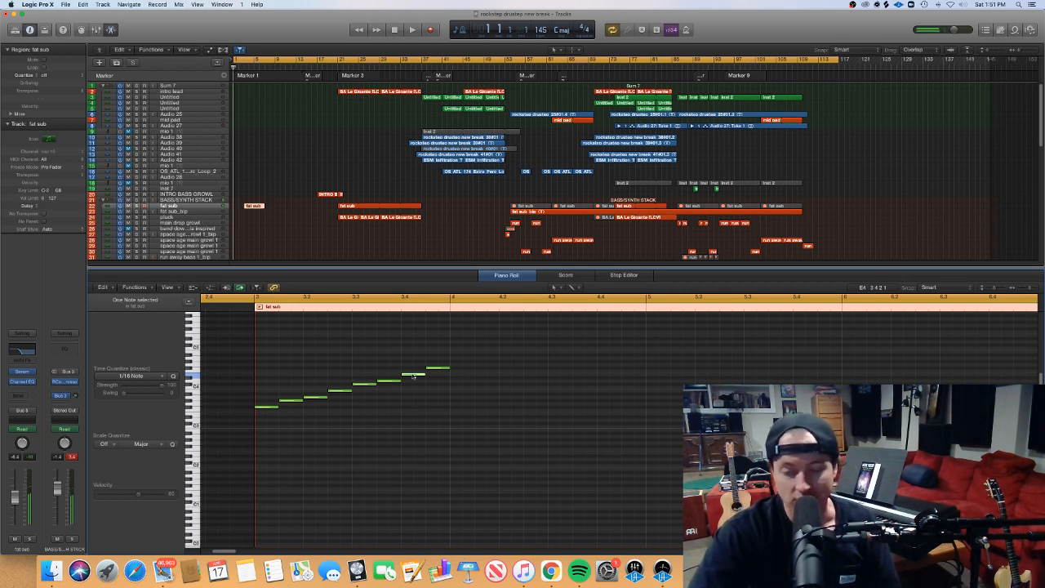
left_click_drag(413, 375, 413, 376)
left_click(413, 373)
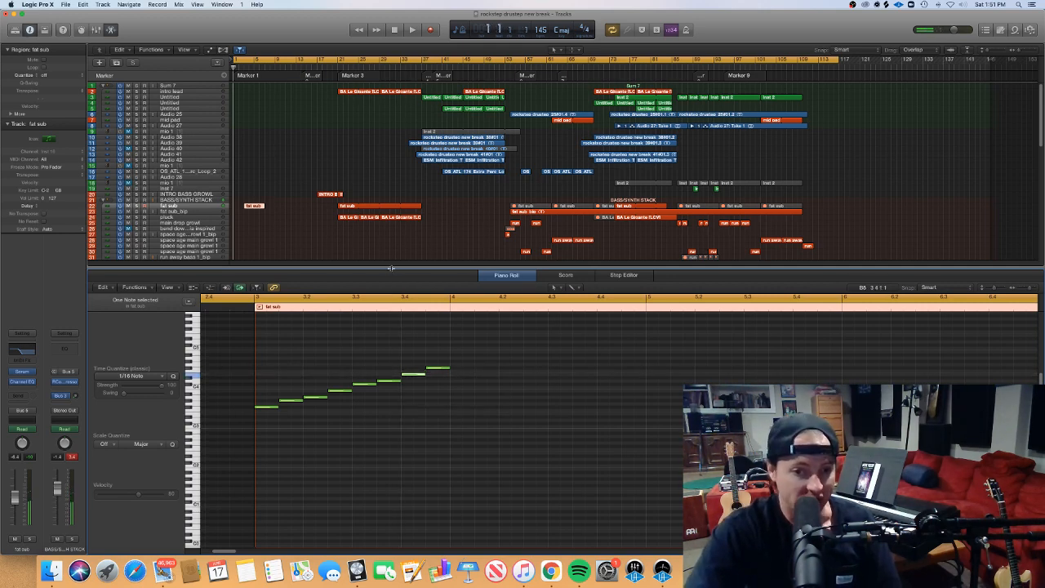
Close the Piano Roll to show the whole arrangement, and move the playhead to bar 17 at Marker 2
key("e")
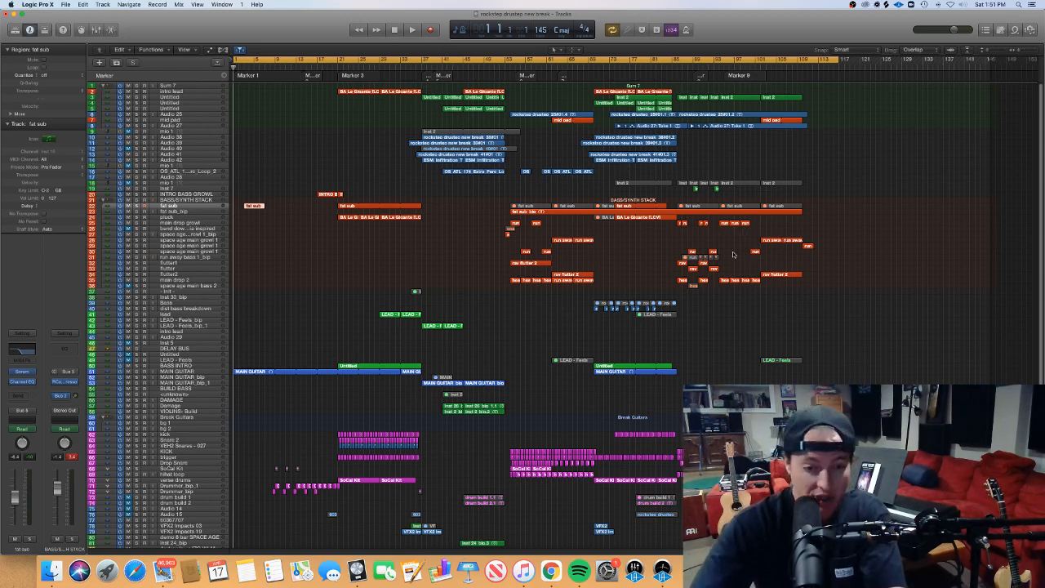
key("super+Right")
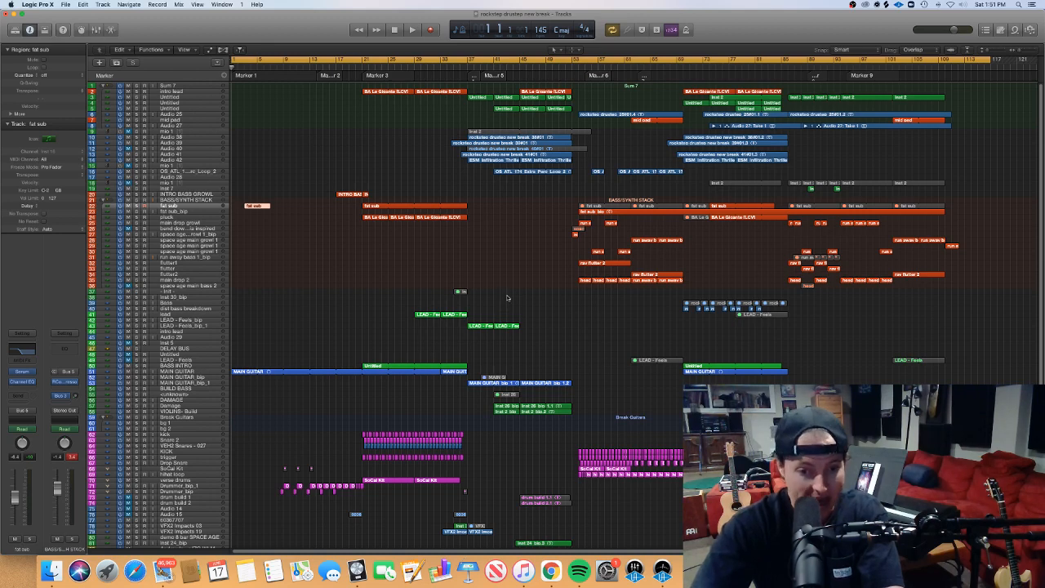
scroll(493, 302, "left", 1)
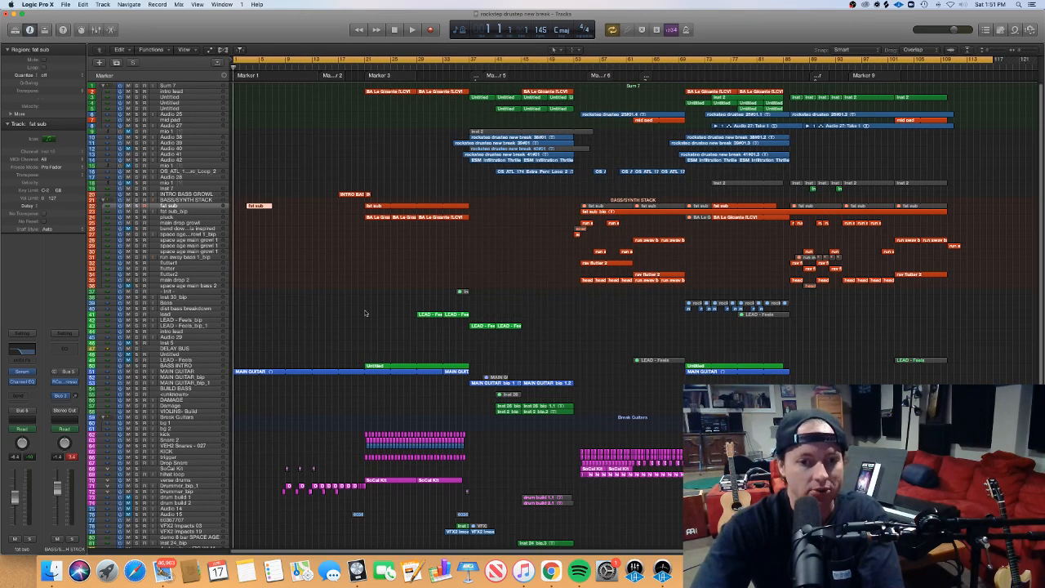
left_click(357, 334)
left_click(285, 65)
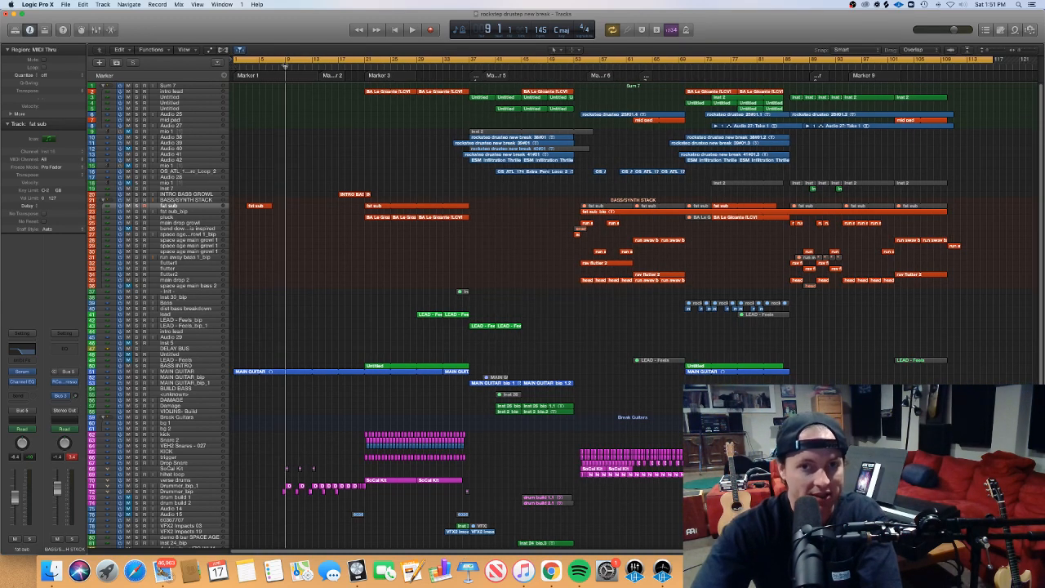
left_click_drag(285, 67, 338, 71)
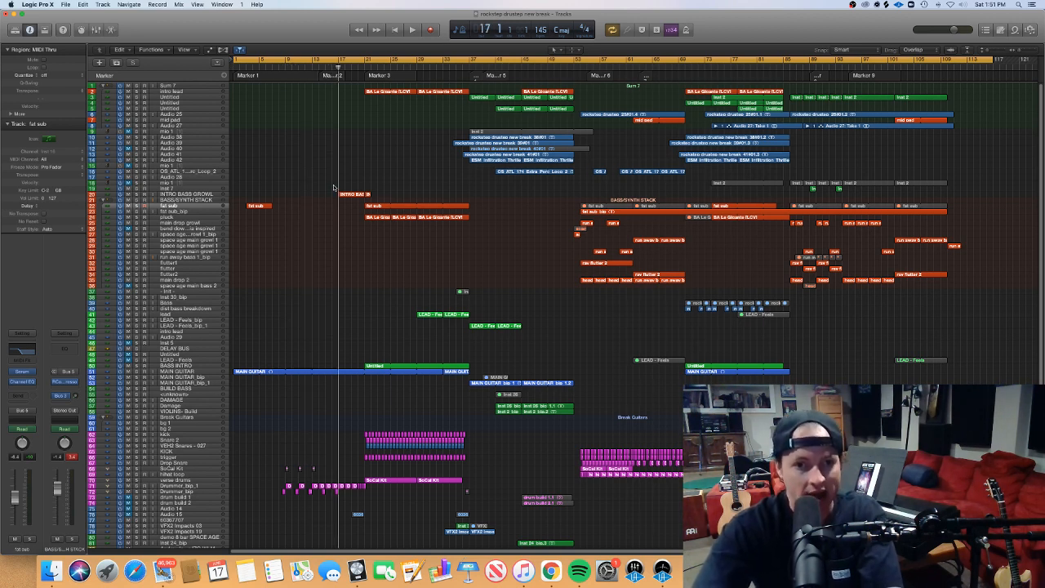
Inspect the waveform of the INTRO BASS GROWL regions in the audio file editor, close the editor and select their track
left_click_drag(323, 183, 374, 197)
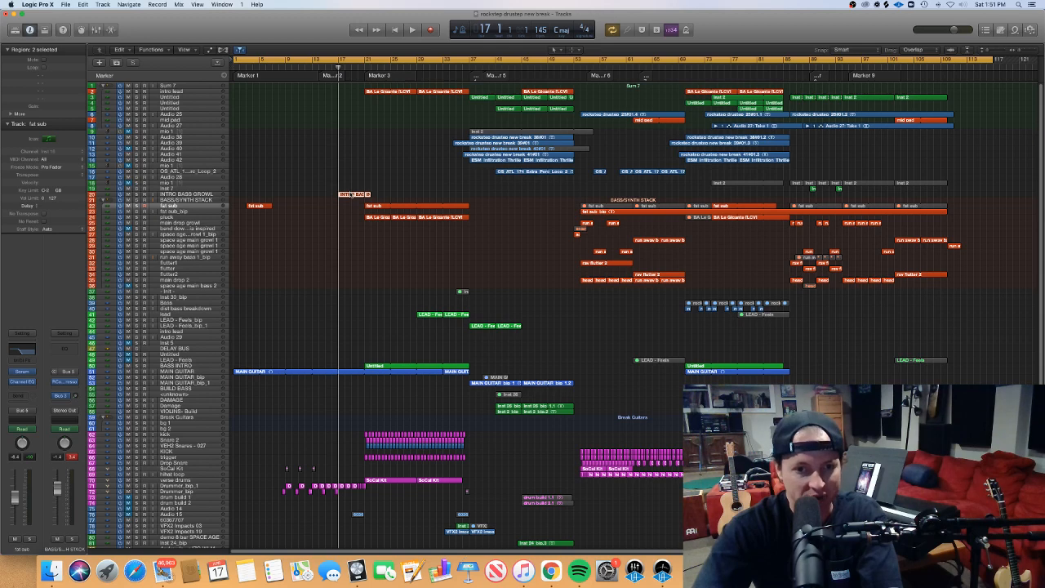
double_click(351, 195)
scroll(407, 351, "down", 5)
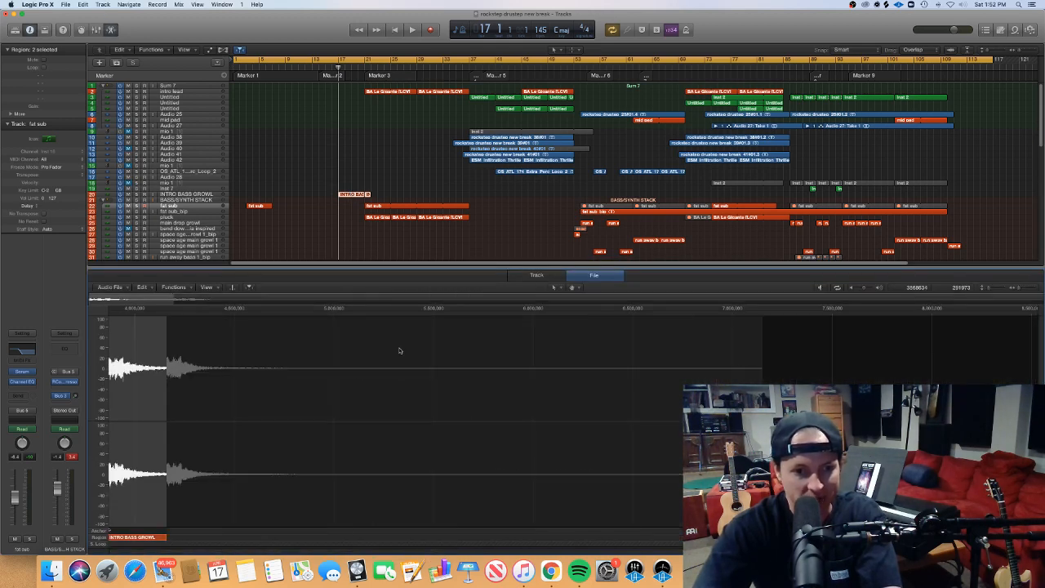
key("e")
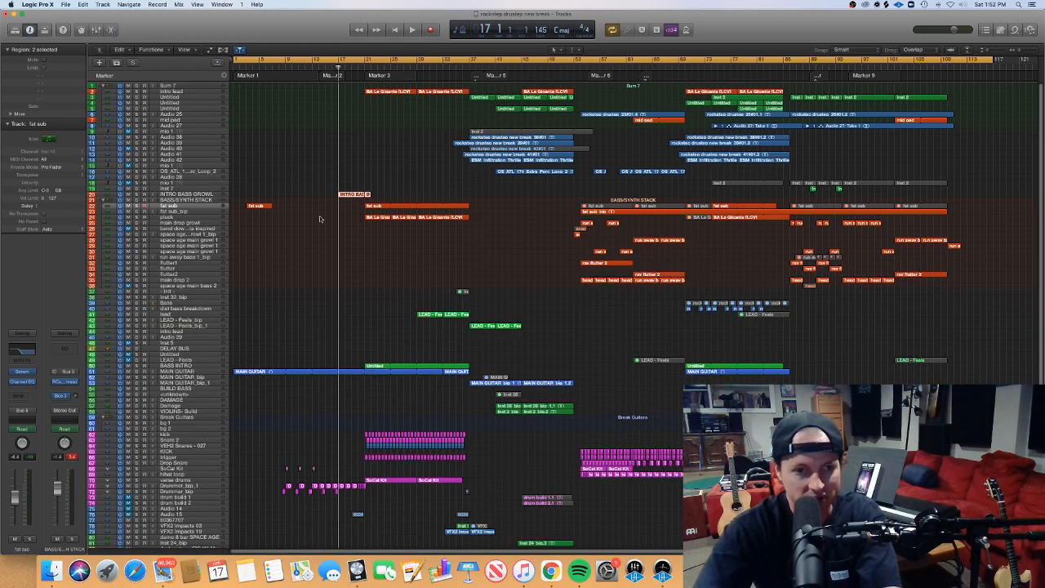
left_click(319, 215)
left_click(188, 194)
Turn off cycle mode and play the arrangement from bar 21 at Marker 3 up to bar 25
scroll(357, 234, "up", 5)
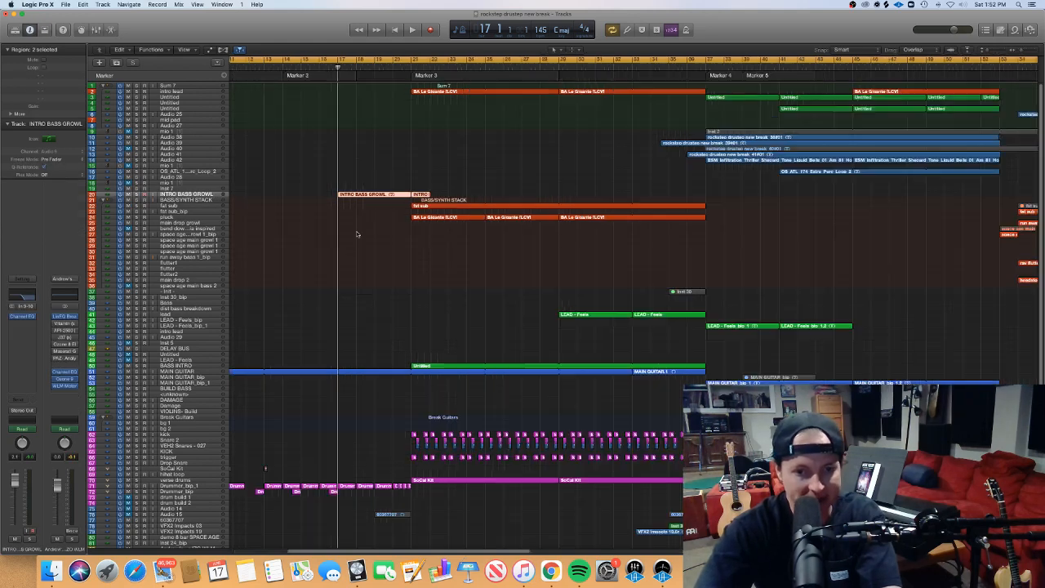
scroll(357, 235, "down", 1)
scroll(357, 234, "down", 1)
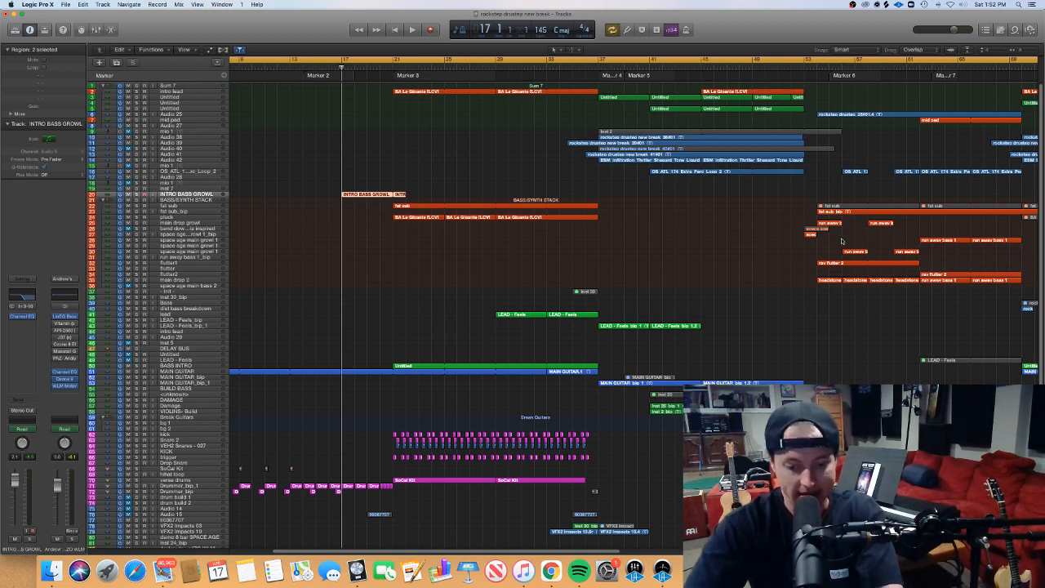
scroll(838, 241, "down", 3)
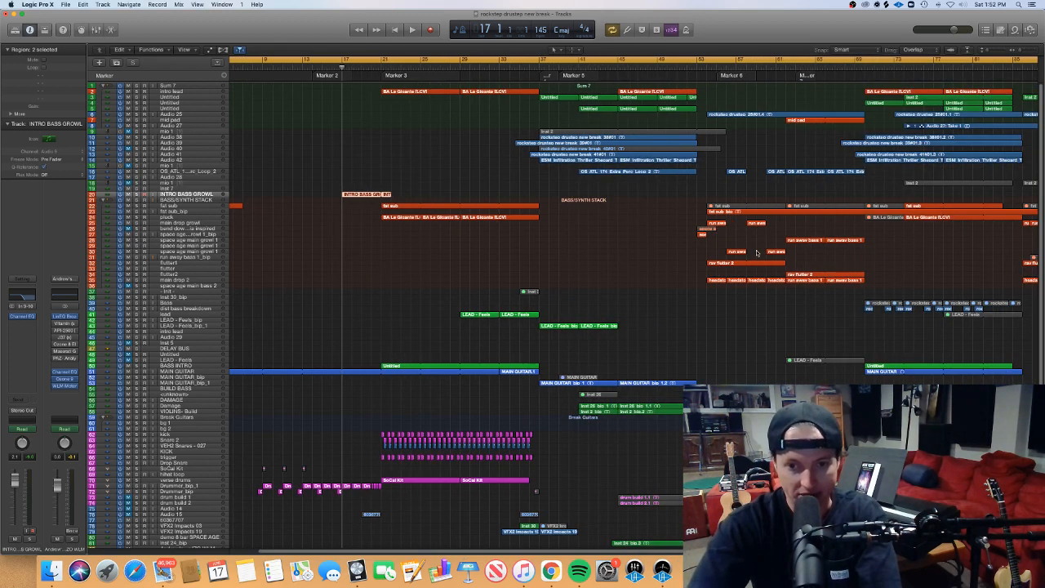
scroll(756, 250, "down", 1)
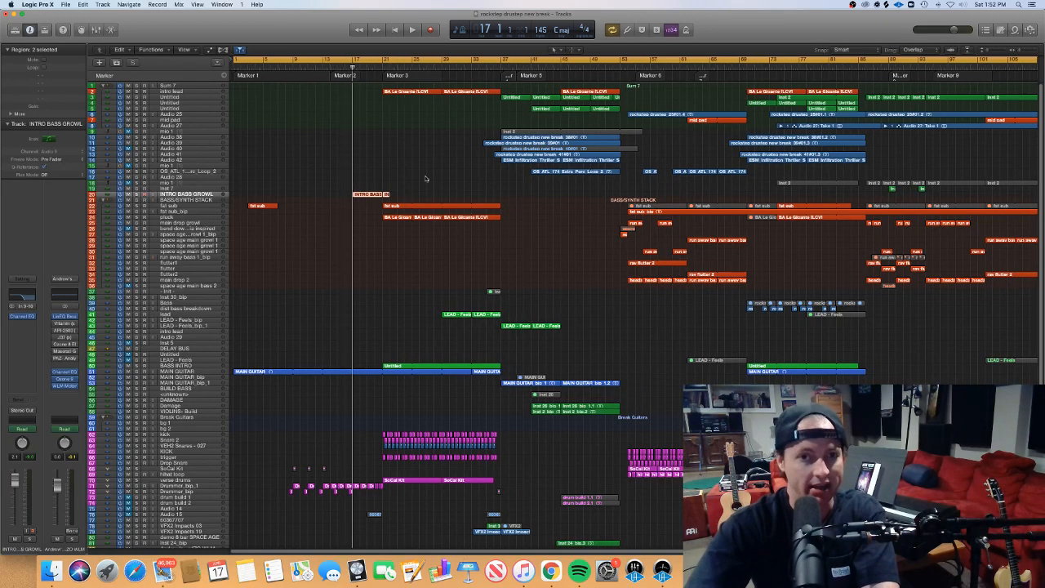
left_click(381, 65)
left_click(384, 59)
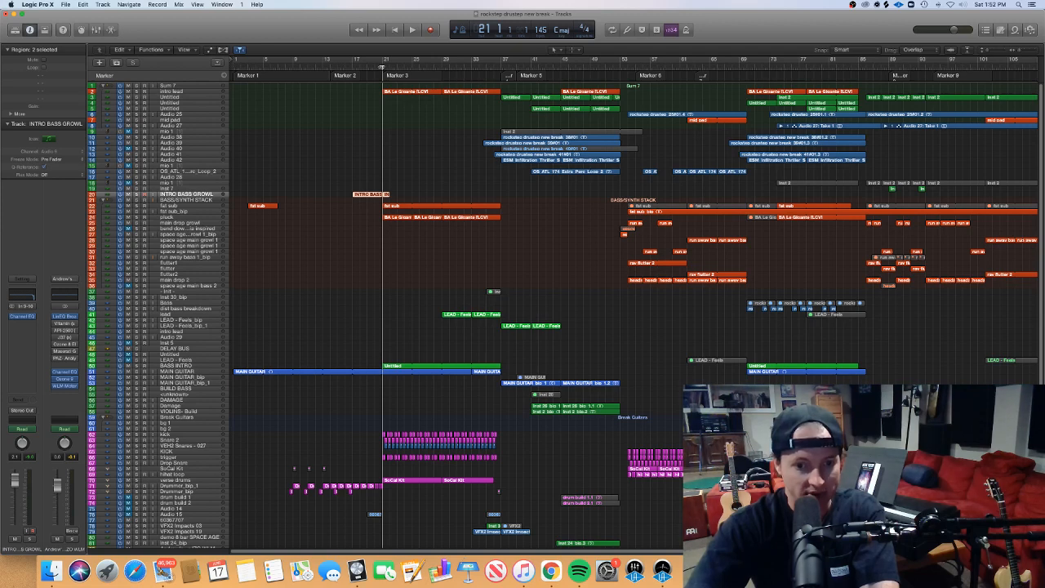
key("space")
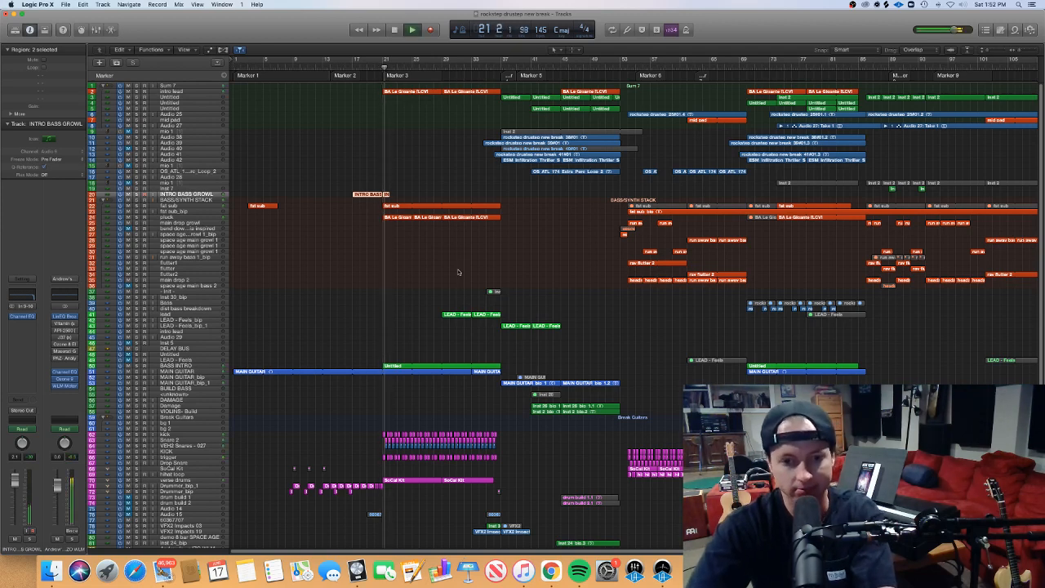
scroll(458, 270, "up", 4)
scroll(458, 270, "up", 4)
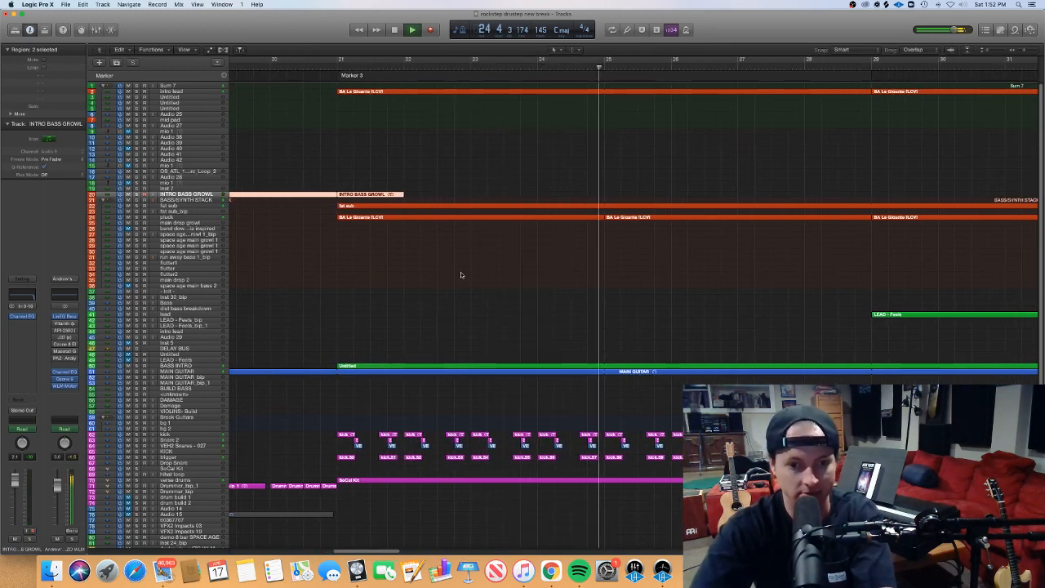
key("space")
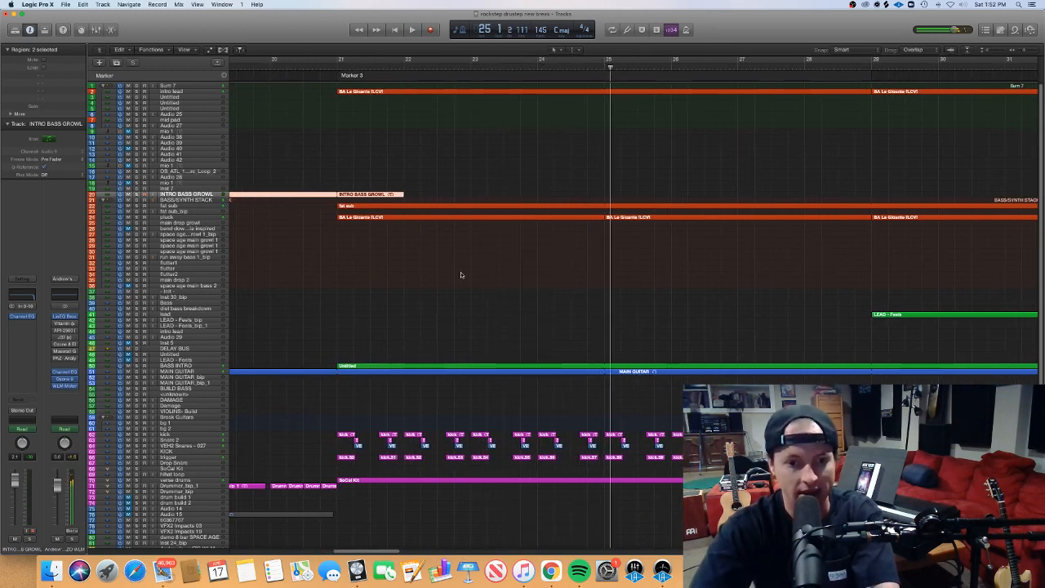
Highlight the MAIN GUITAR region at bar 21, and clear the selection
left_click(356, 382)
left_click(354, 373)
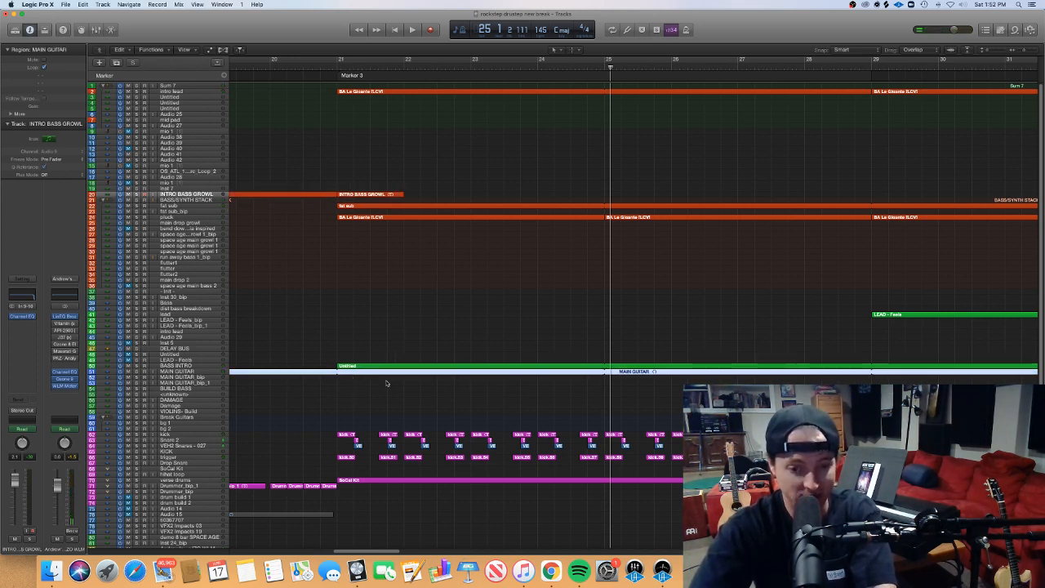
left_click(373, 418)
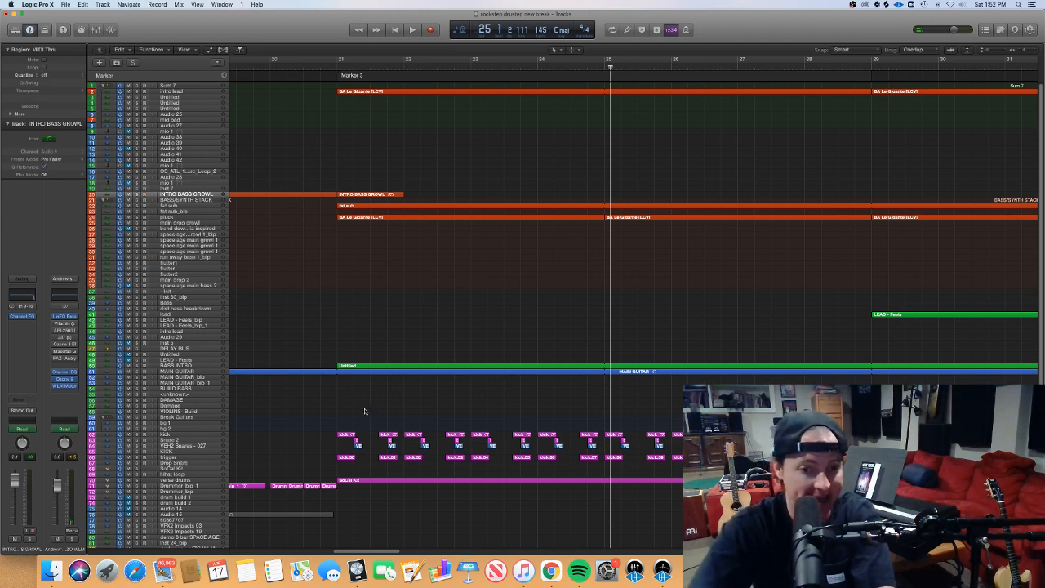
Highlight the first two kick-and-trigger pairs and their snare pairs in bar 21 one after another to trace the beat
left_click_drag(349, 410, 346, 467)
left_click(365, 449)
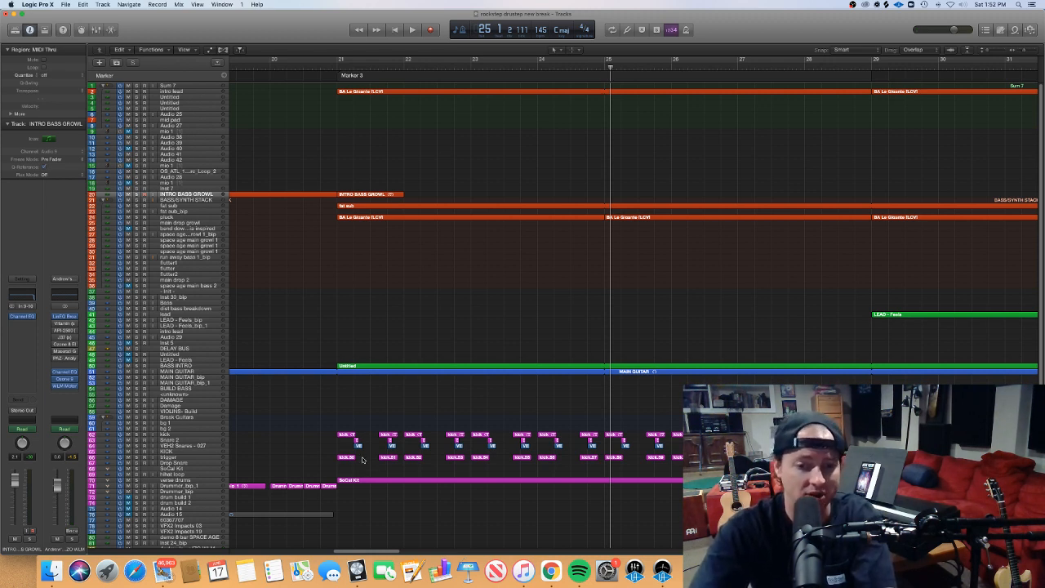
left_click_drag(343, 472, 347, 421)
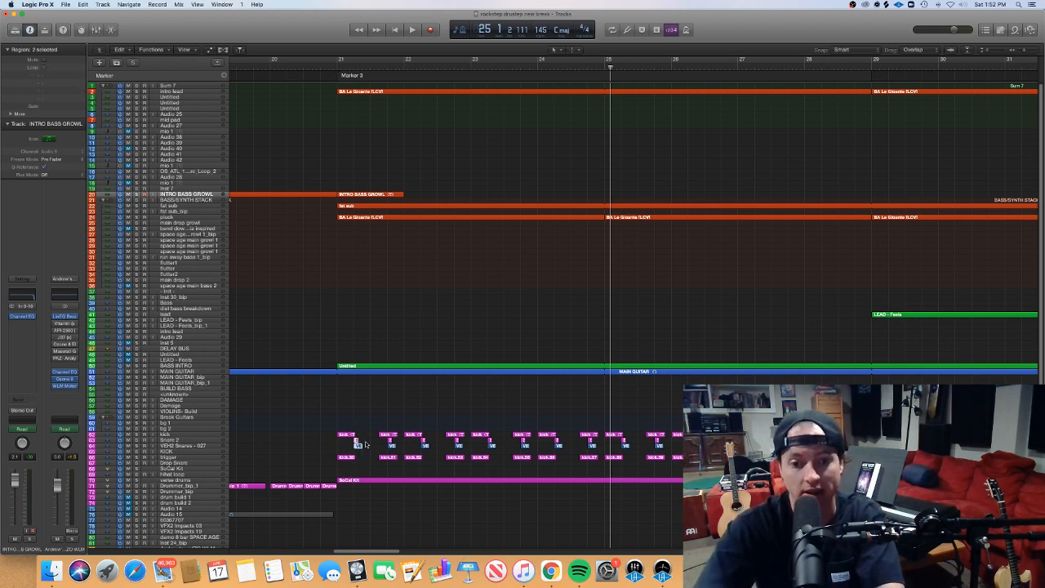
left_click_drag(387, 475, 384, 422)
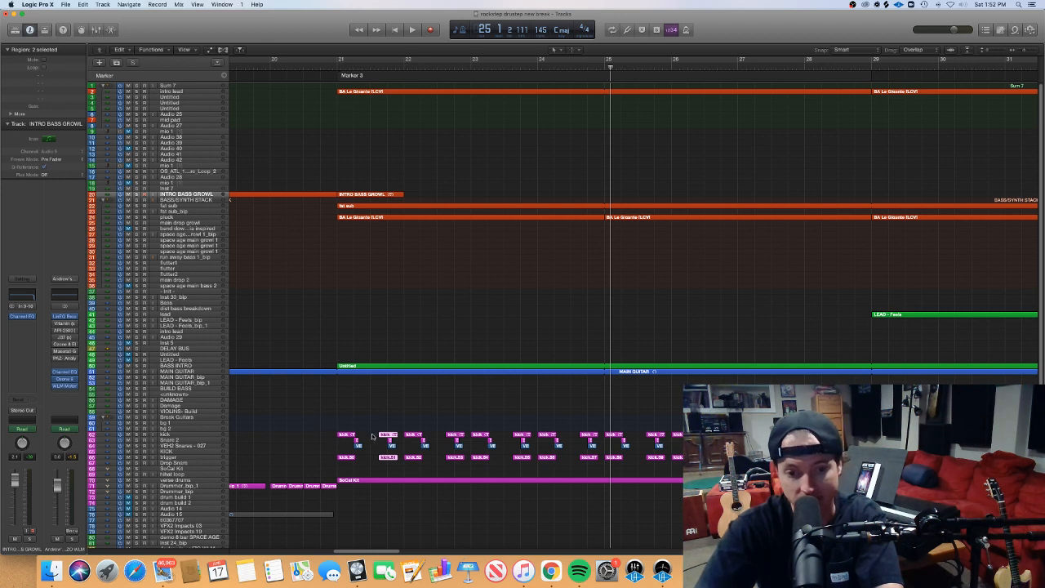
left_click(405, 451)
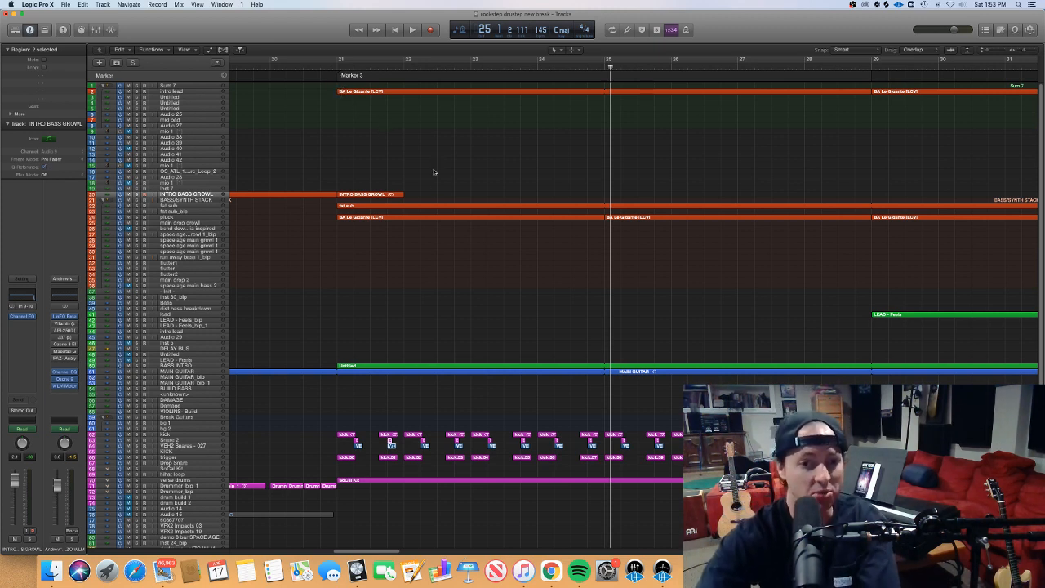
Select the BASS INTRO track and open its region at bar 21 in the Piano Roll
scroll(483, 234, "down", 3)
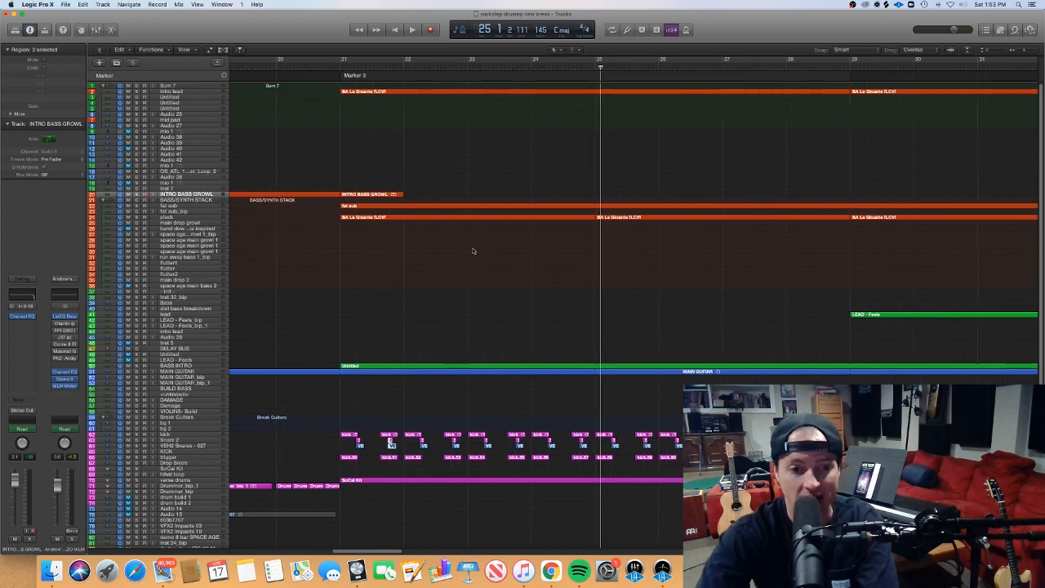
scroll(468, 252, "up", 5)
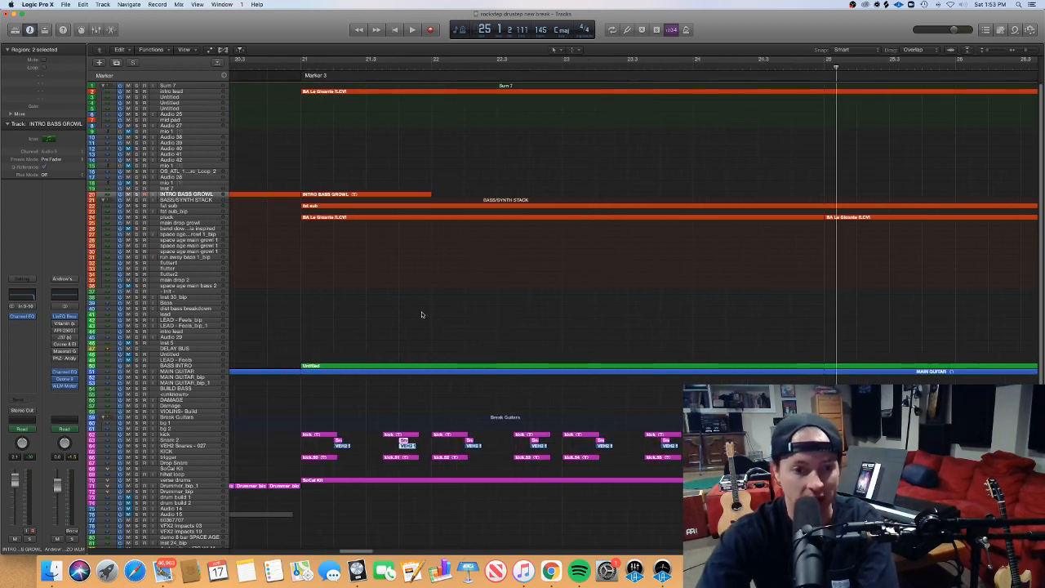
left_click(196, 367)
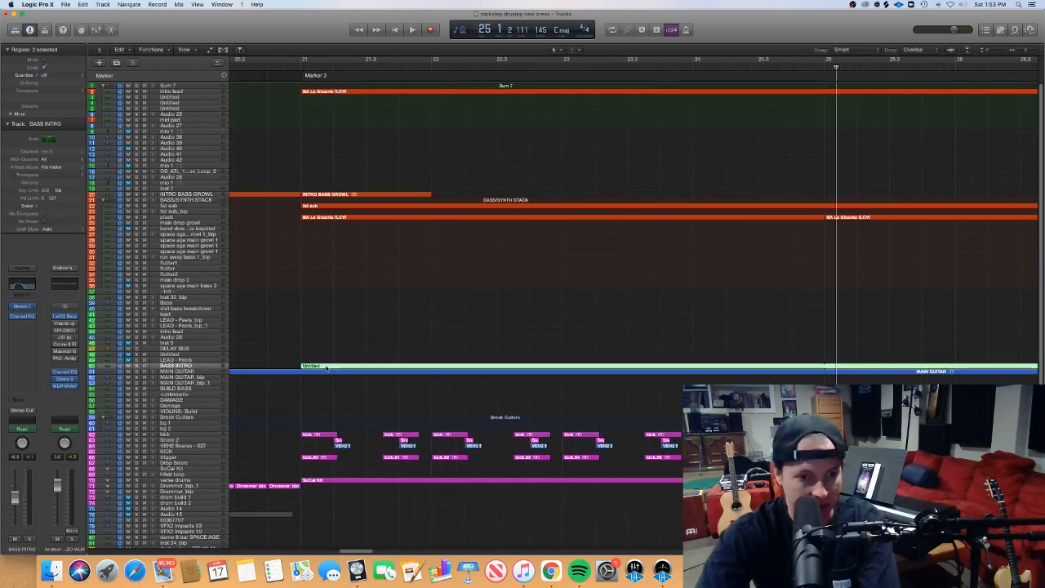
double_click(326, 369)
scroll(325, 368, "down", 5)
scroll(324, 370, "left", 5)
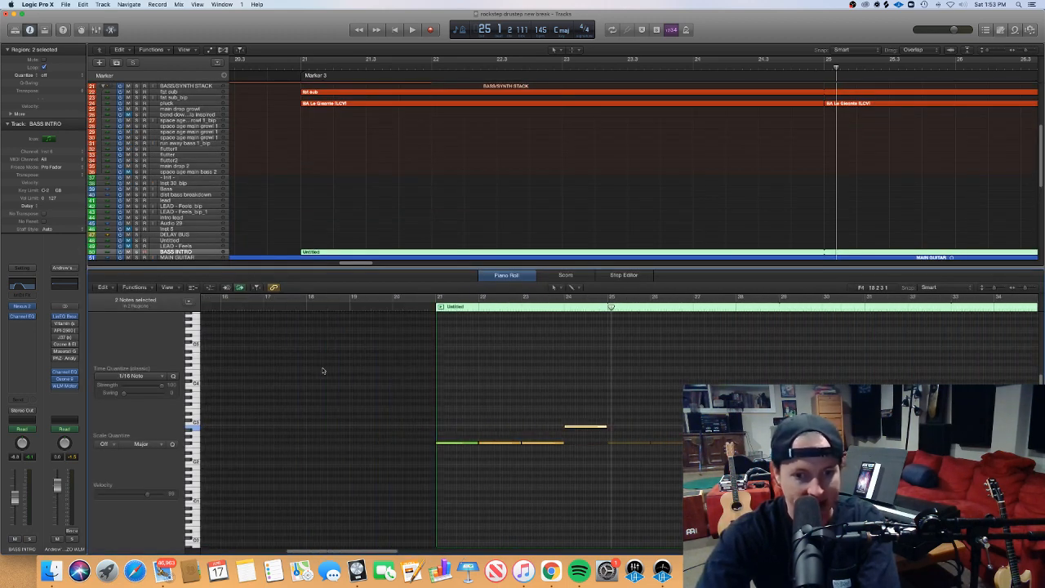
Play the BASS INTRO region's notes from bar 21 up to bar 25
scroll(322, 370, "right", 1)
scroll(324, 369, "right", 2)
left_click(353, 308)
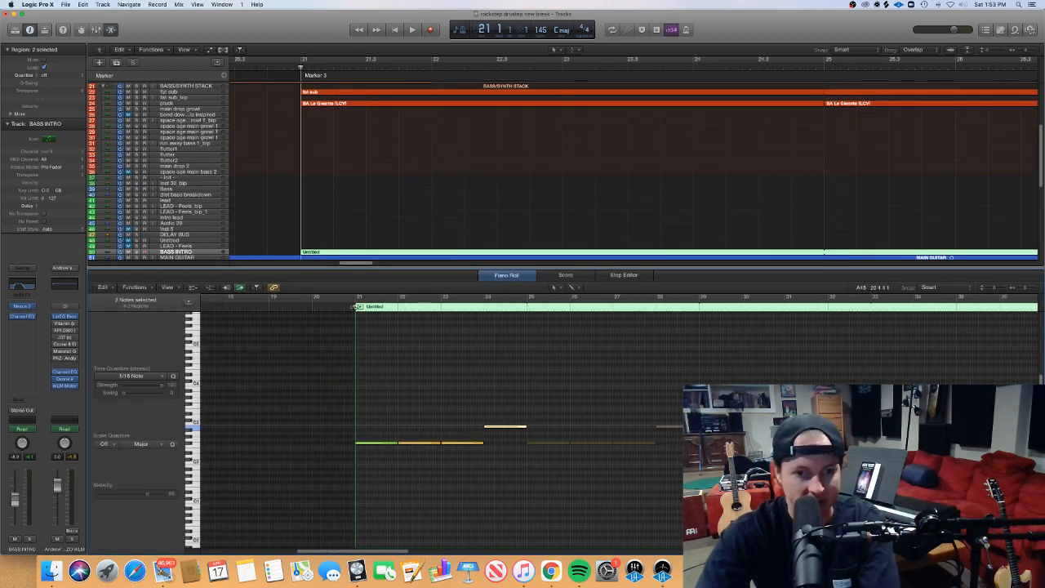
key("space")
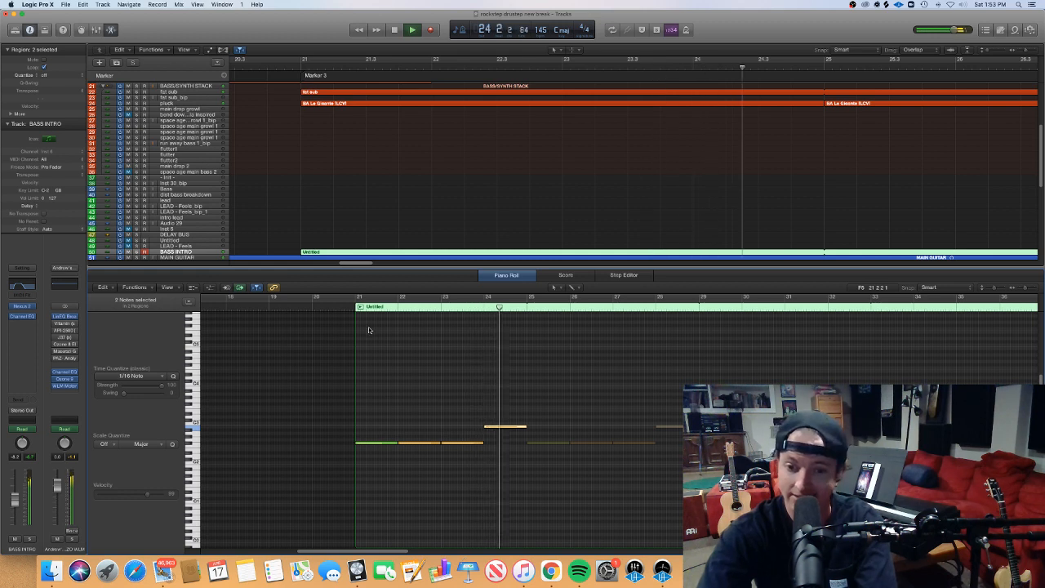
key("space")
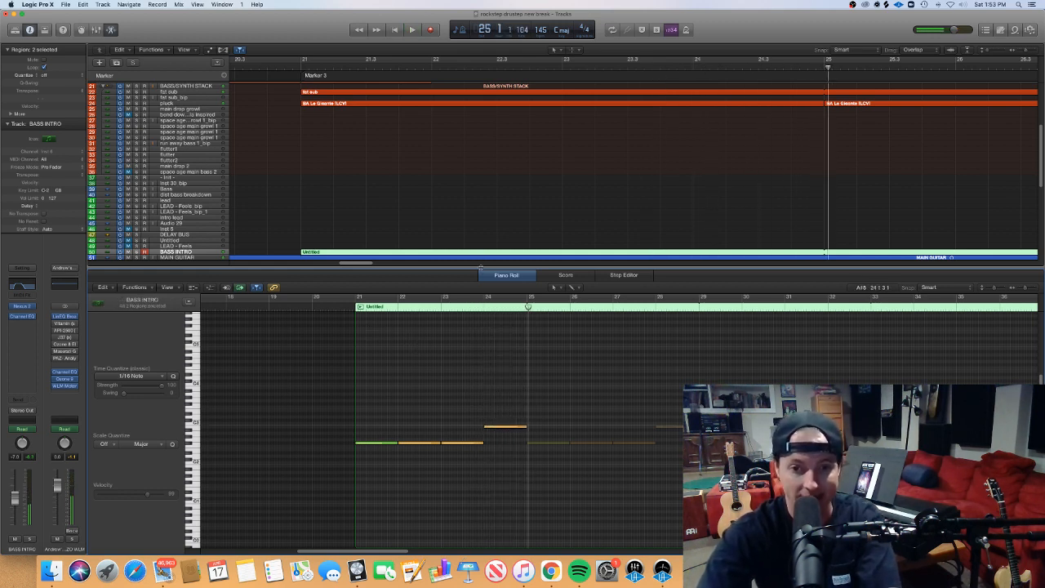
Close the bass region's editor and open the pluck track's region at bar 21 in the Piano Roll
key("p")
left_click(480, 267)
left_click(387, 193)
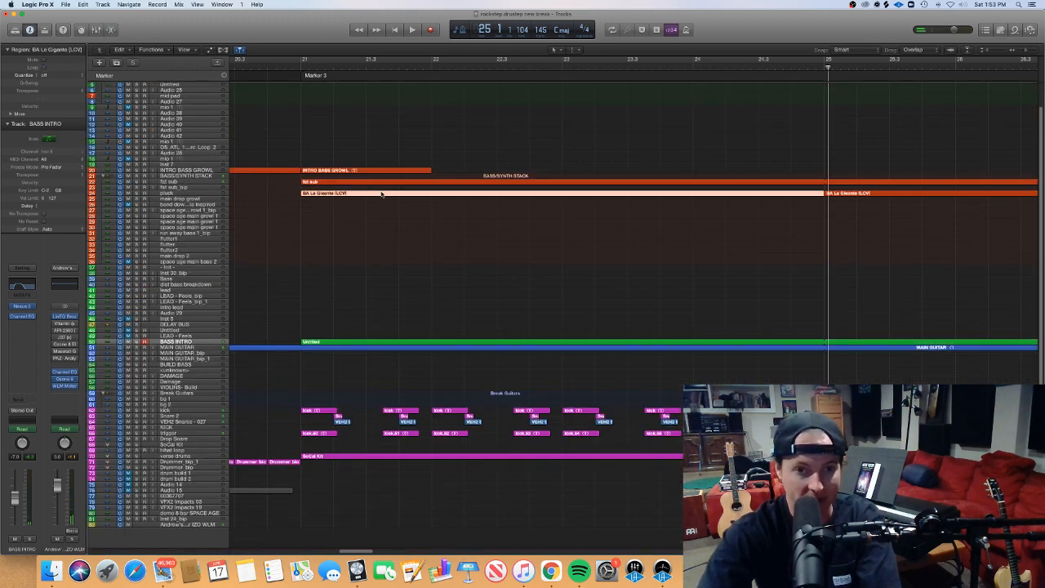
key("p")
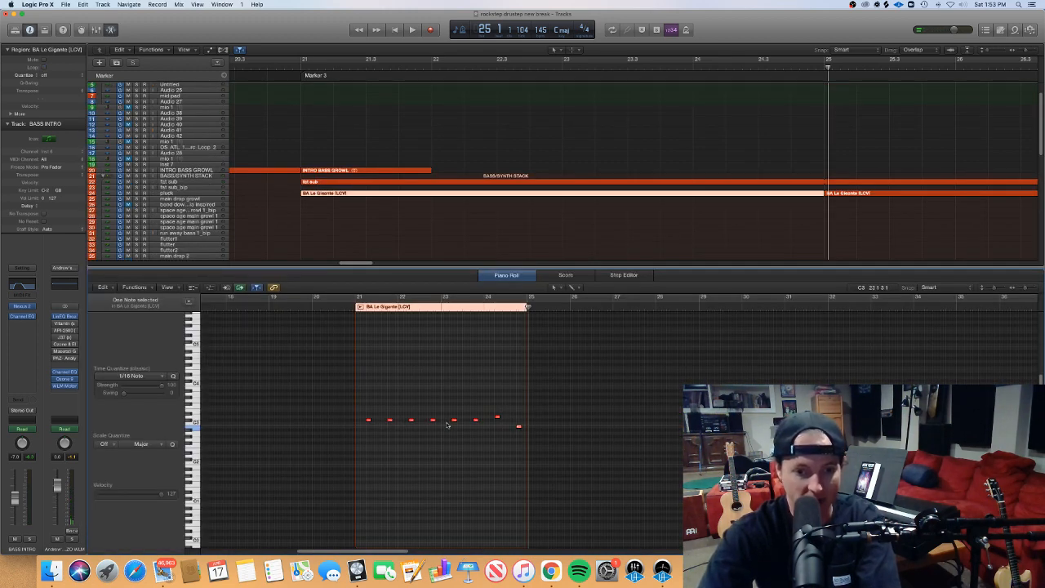
Add the fat sub region to the Piano Roll view alongside the pluck, and audition the sub note at bar 24
left_click(306, 183, "shift")
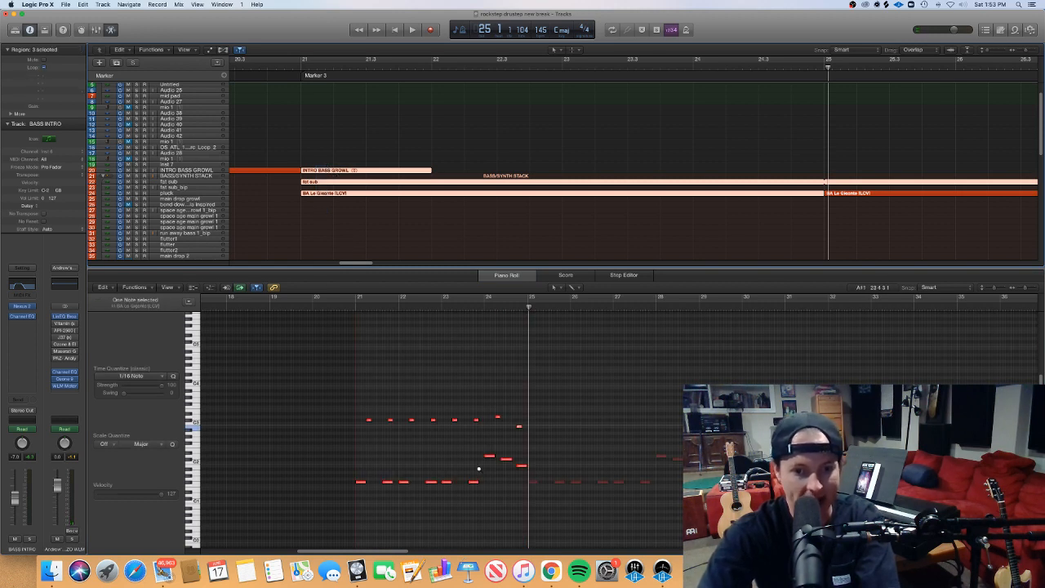
scroll(478, 468, "left", 5)
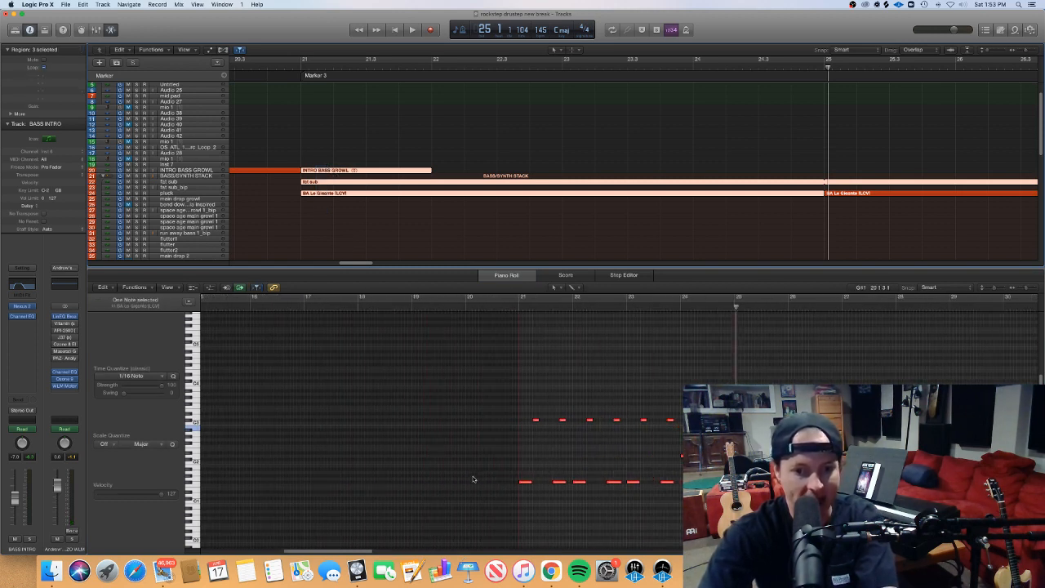
scroll(472, 479, "right", 3)
left_click_drag(492, 502, 518, 457)
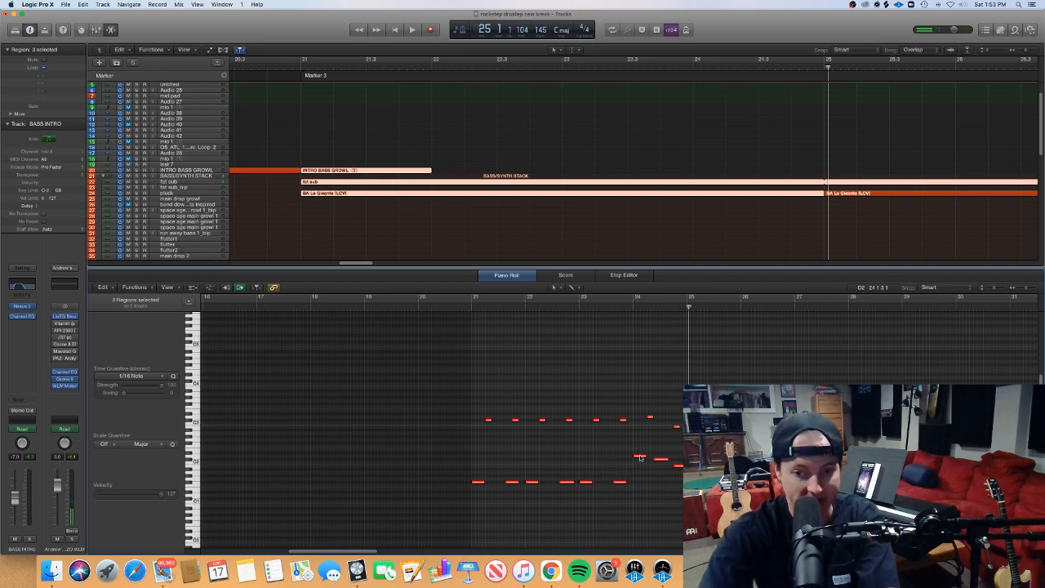
left_click(640, 458)
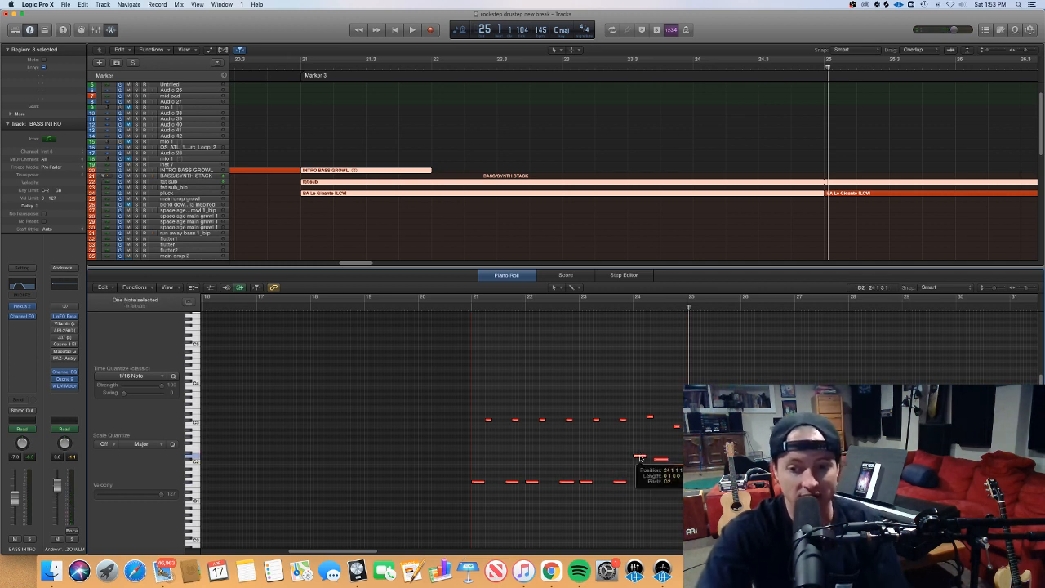
Audition the remaining fat sub notes through the end of bar 24
left_click(663, 461)
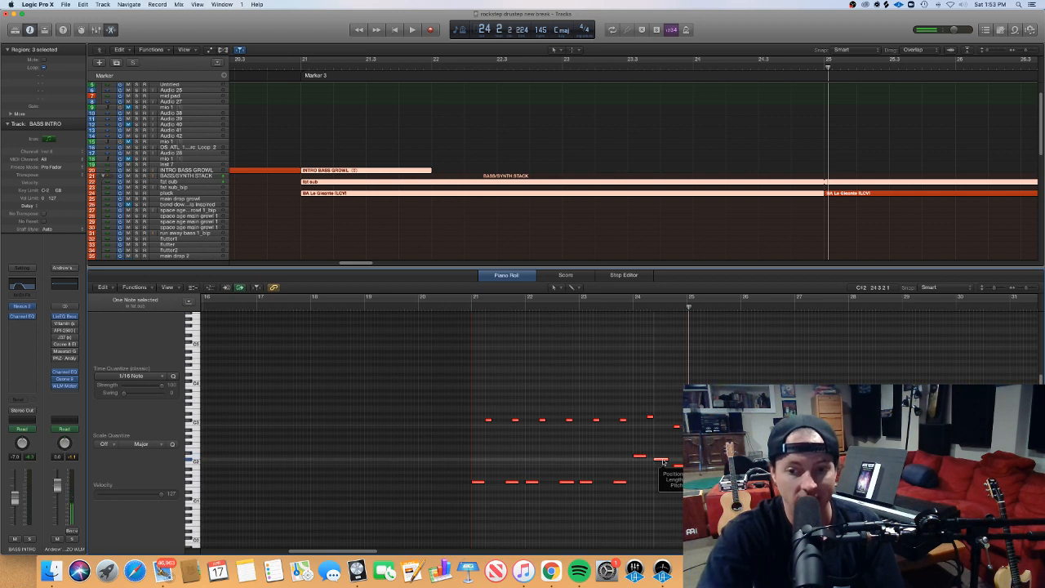
left_click(678, 467)
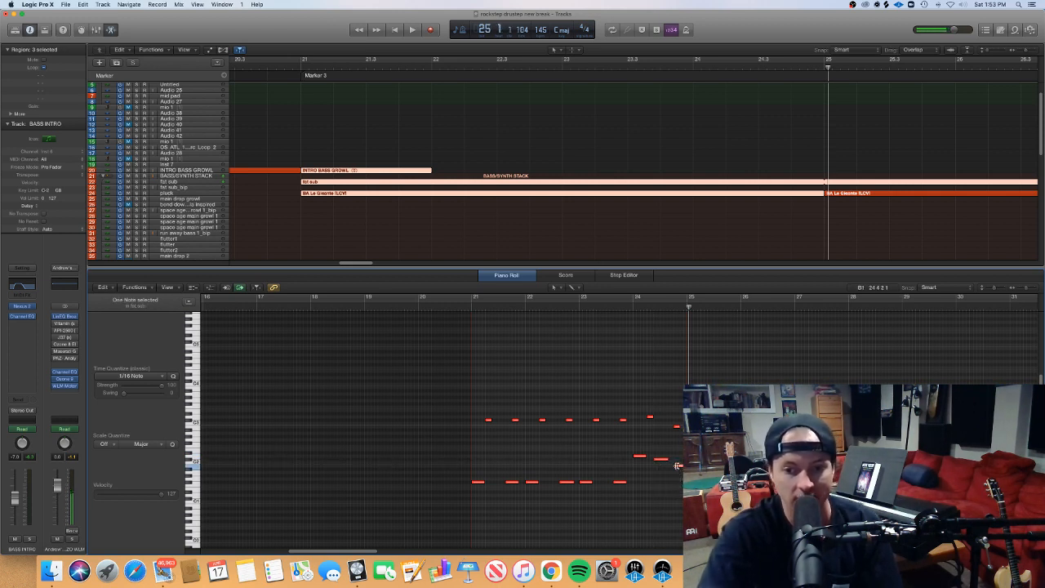
left_click(674, 473)
left_click(679, 466)
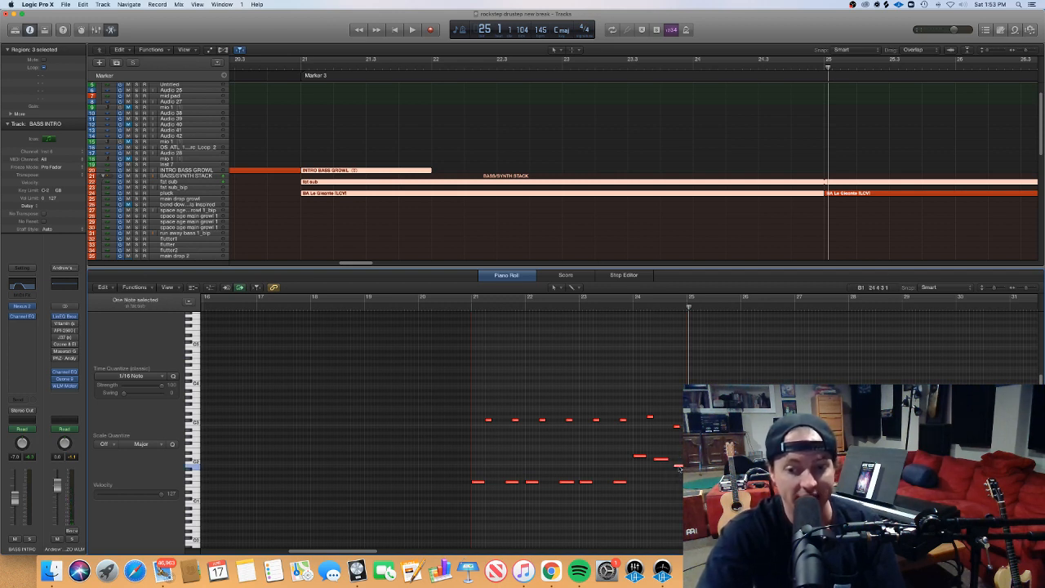
Audition the pluck's repeated notes, show only its region in the Piano Roll, and select the closing notes in bar 24
left_click(527, 430)
left_click_drag(554, 431, 478, 405)
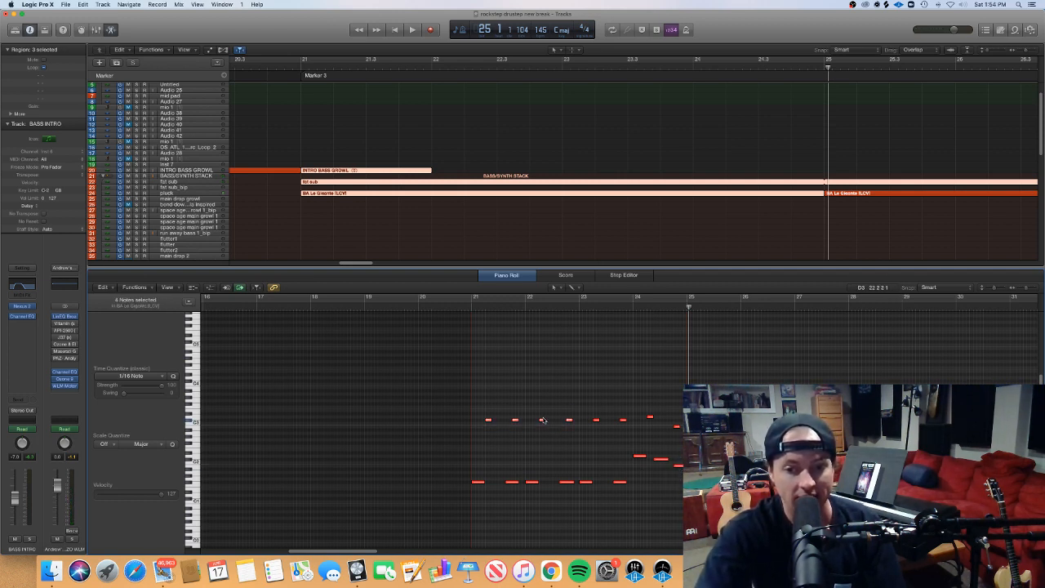
left_click(543, 420)
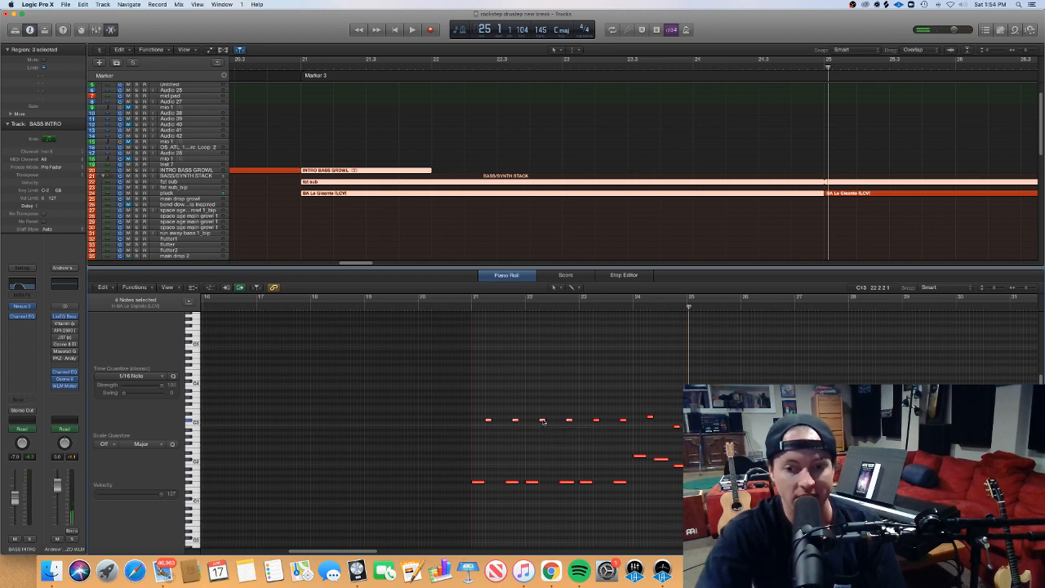
double_click(543, 422)
left_click(548, 442)
left_click_drag(487, 443, 521, 402)
left_click(543, 456)
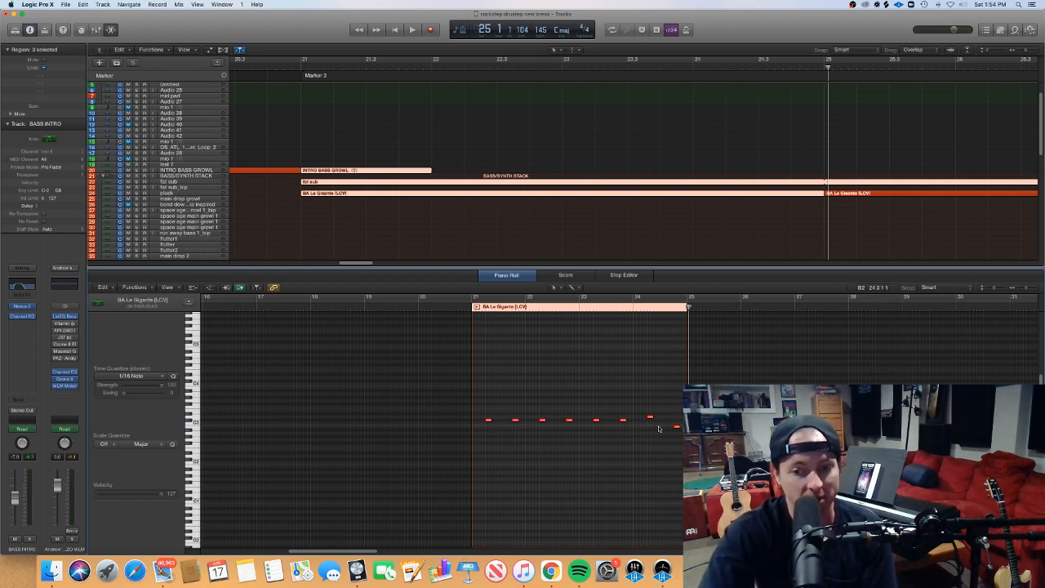
left_click_drag(654, 434, 647, 394)
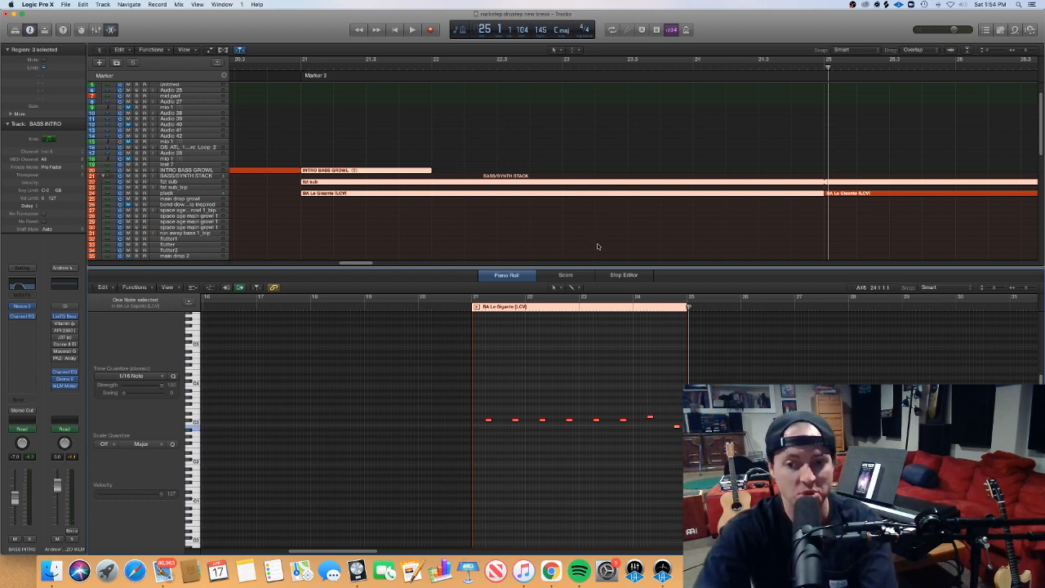
Close the pluck editor and open both SoCal Kit regions of the verse drums track in the Piano Roll
key("p")
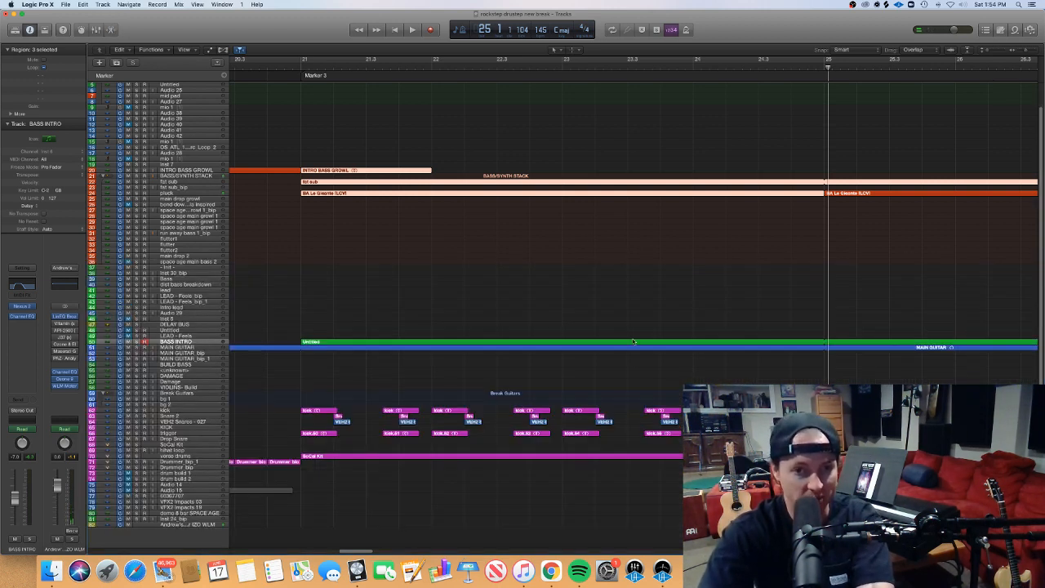
scroll(616, 315, "down", 10)
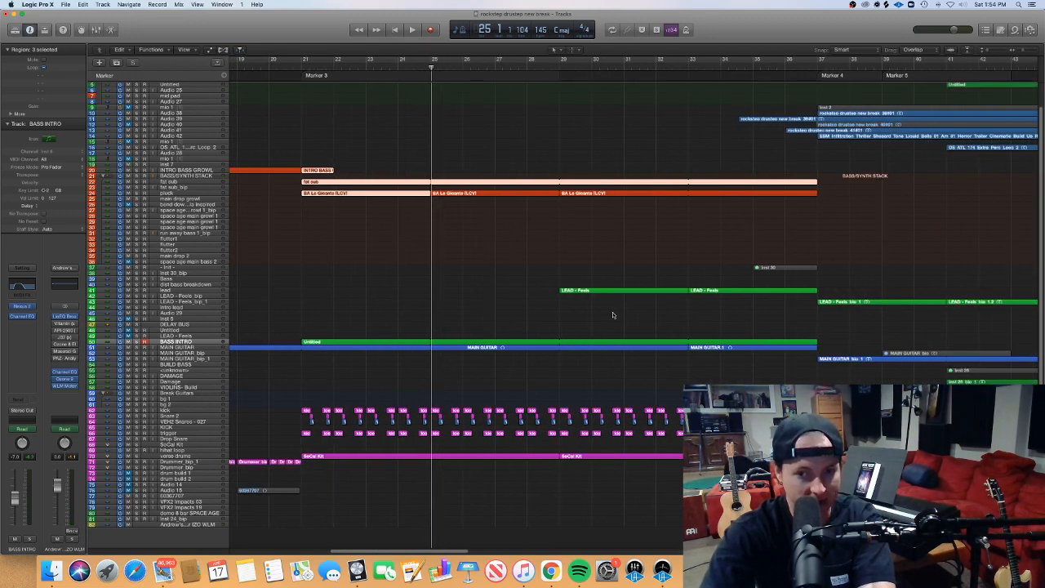
scroll(494, 217, "down", 5)
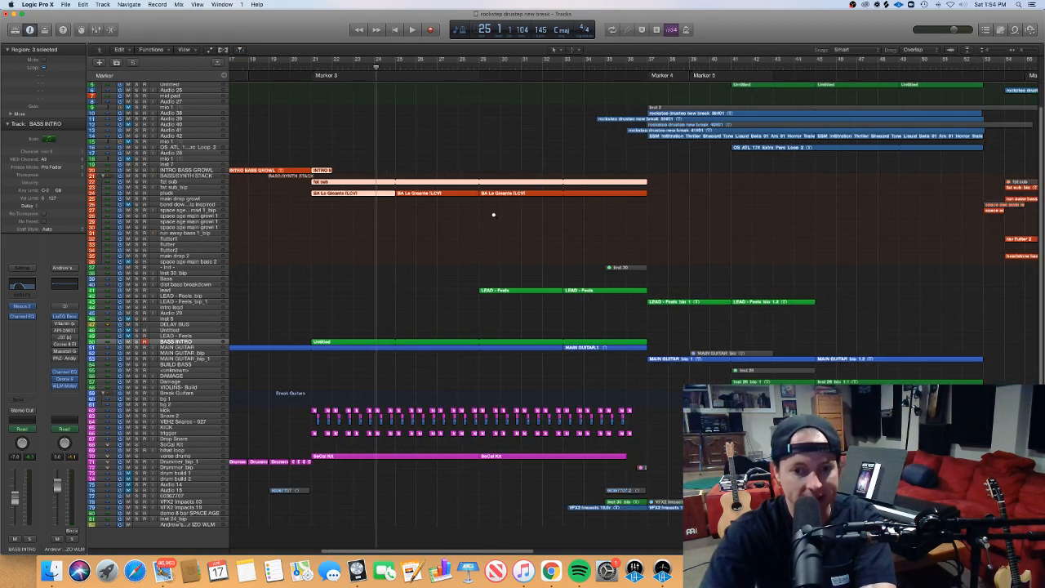
left_click_drag(403, 478, 463, 454)
key("p")
scroll(467, 476, "right", 5)
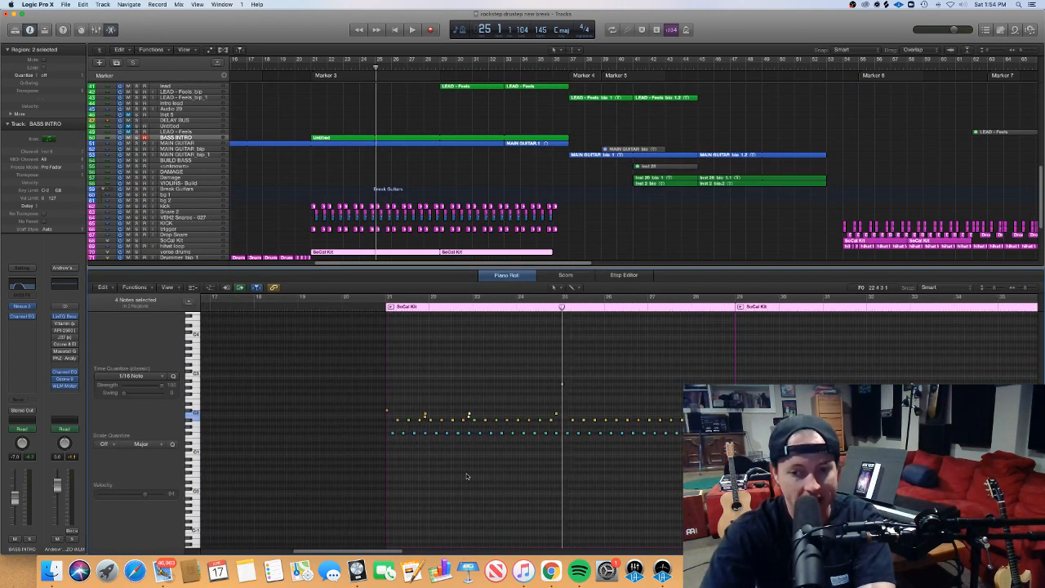
Examine the SoCal Kit notes in bar 21, selecting the opening hits and the paired notes just before bar 22
key("super+Right")
scroll(467, 476, "left", 3)
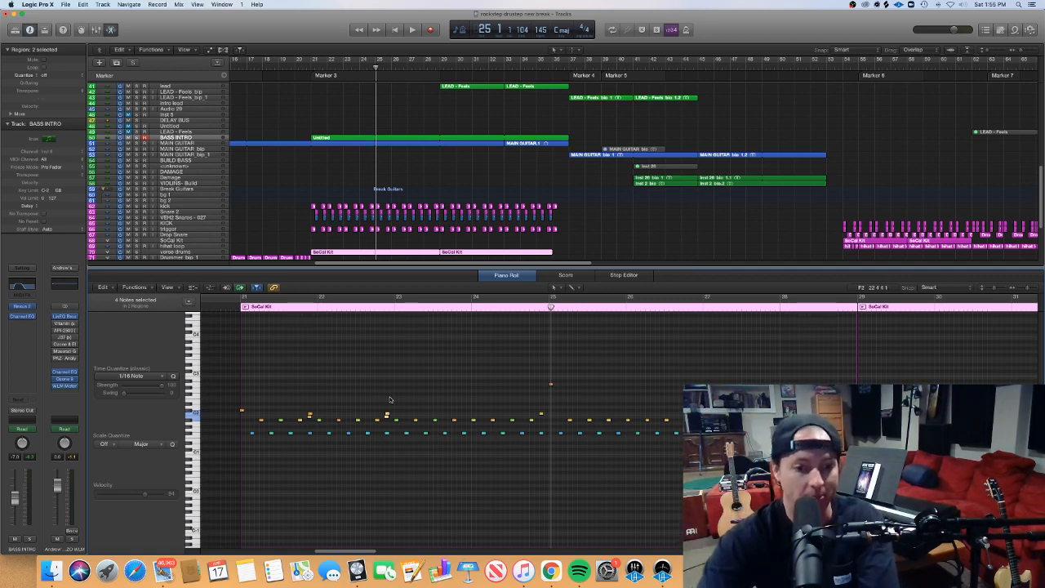
left_click_drag(250, 454, 270, 408)
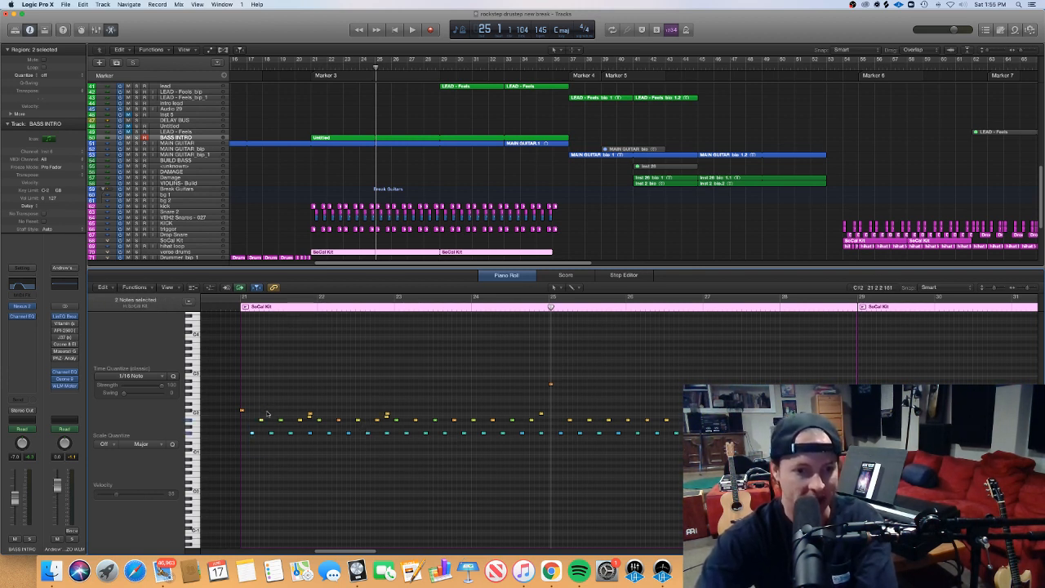
left_click(262, 446)
scroll(262, 446, "up", 6)
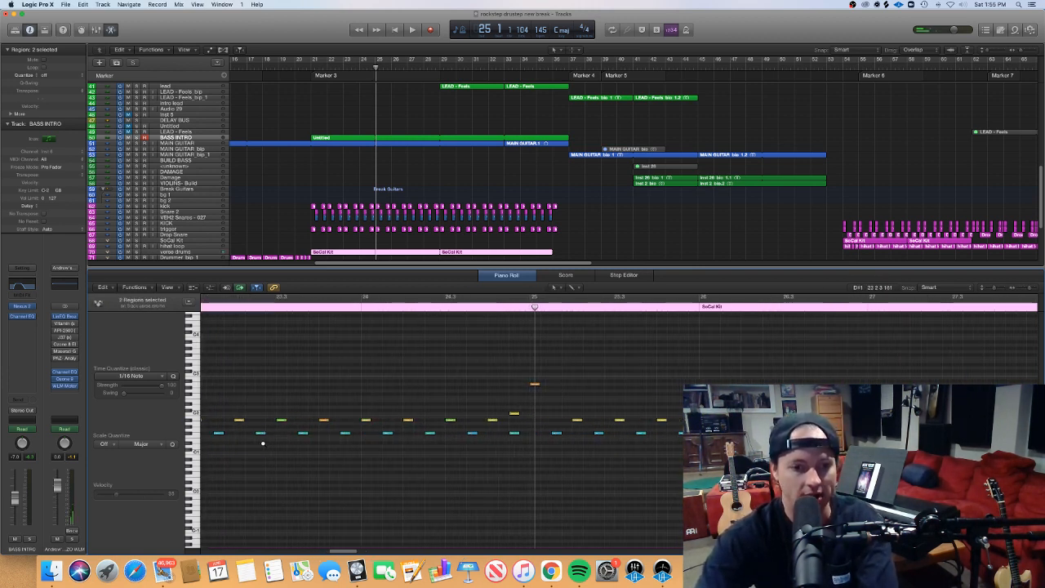
left_click_drag(370, 424, 363, 411)
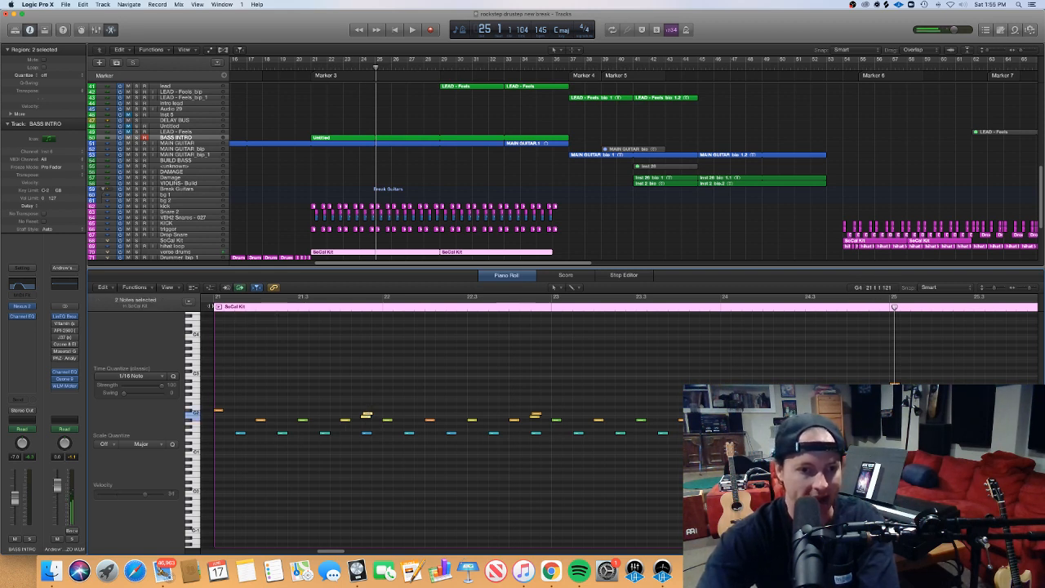
Play the arrangement up to bar 32 while following the verse drum notes in the Piano Roll
key("space")
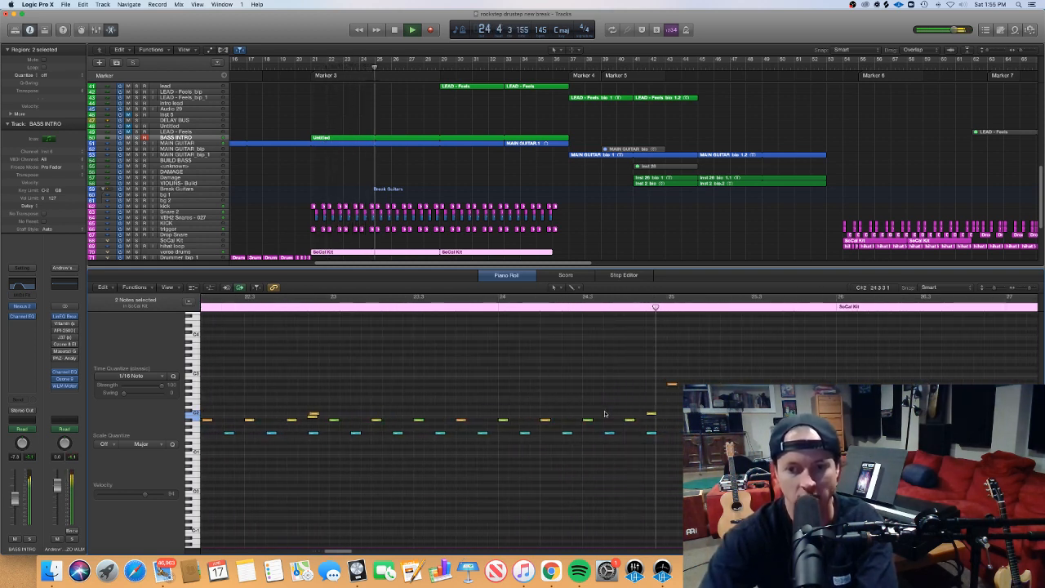
scroll(606, 414, "right", 4)
scroll(606, 415, "left", 5)
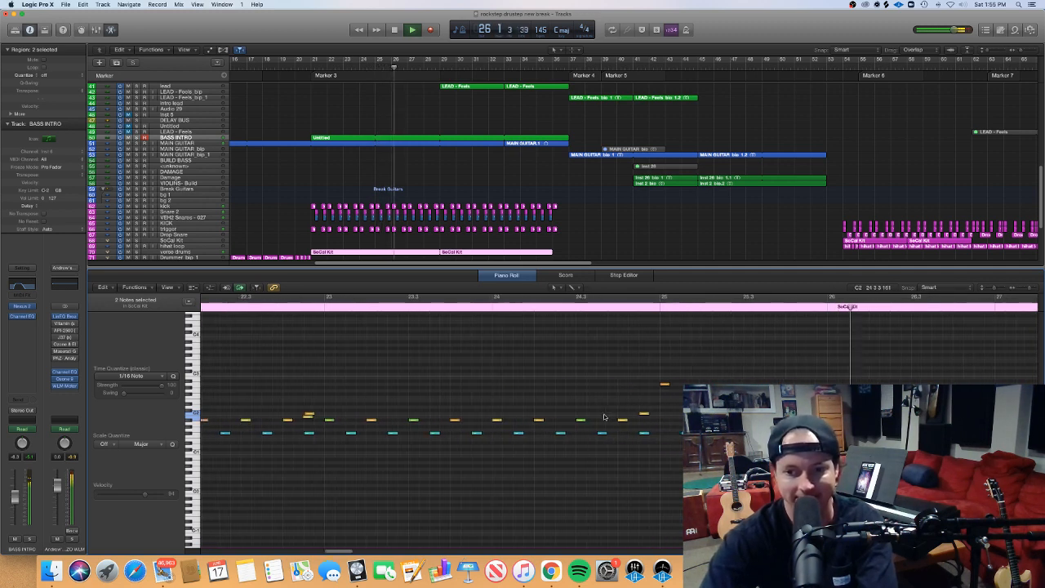
scroll(606, 417, "down", 5)
scroll(605, 418, "right", 6)
scroll(606, 416, "right", 5)
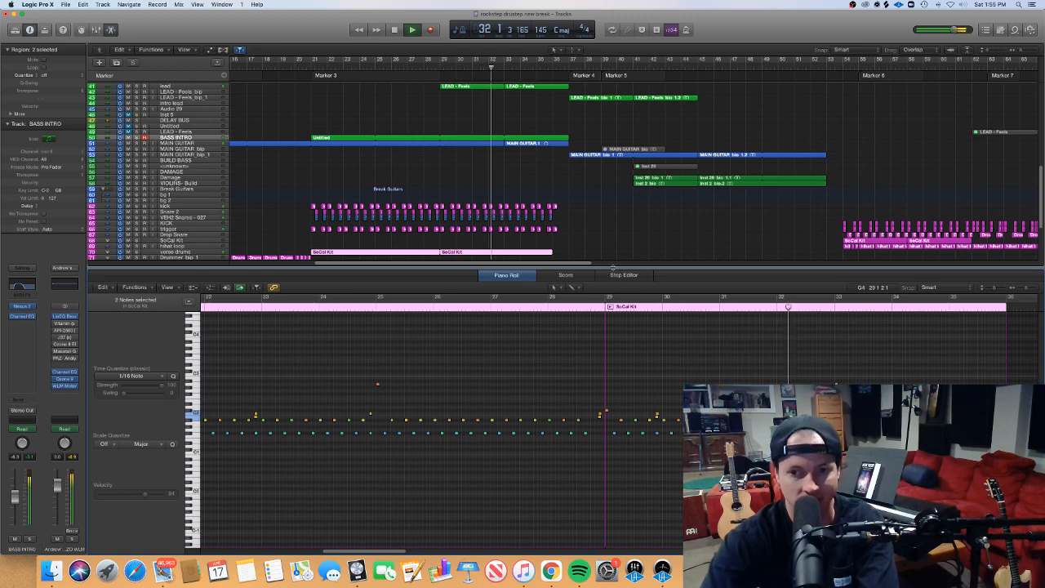
Close the drum editor and select the two LEAD - Feels regions between bars 29 and 37
key("e")
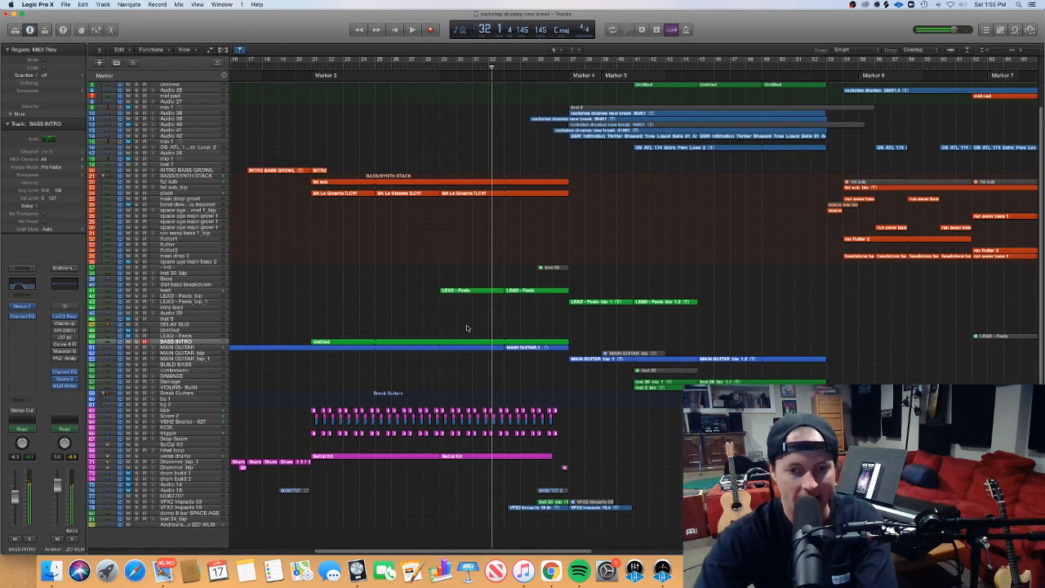
left_click_drag(468, 309, 524, 290)
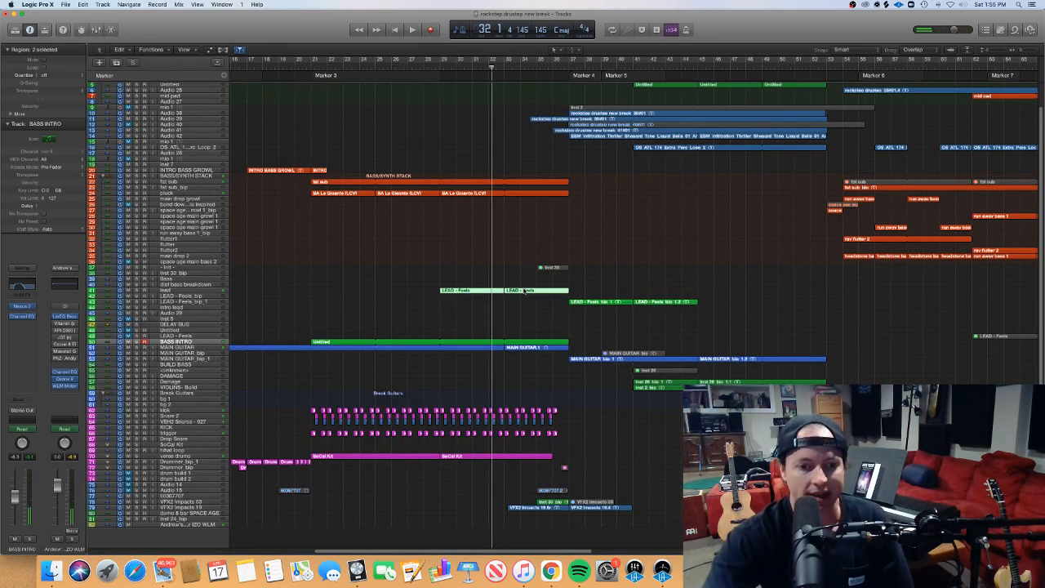
Select the INTRO BASS GROWL region, play briefly from bar 17, and move the playhead to bar 21
left_click_drag(315, 134, 287, 198)
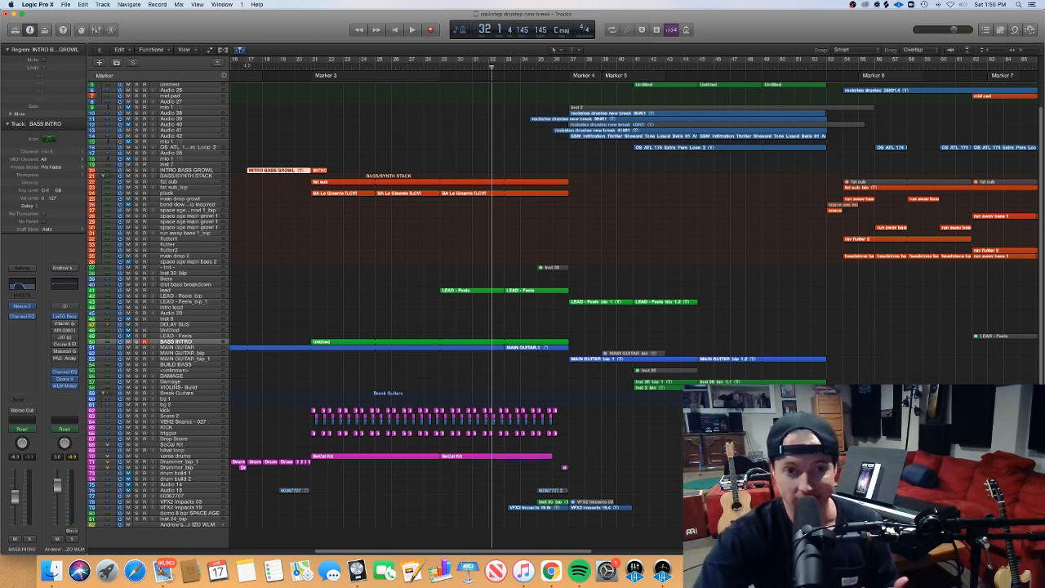
left_click(247, 63)
key("space")
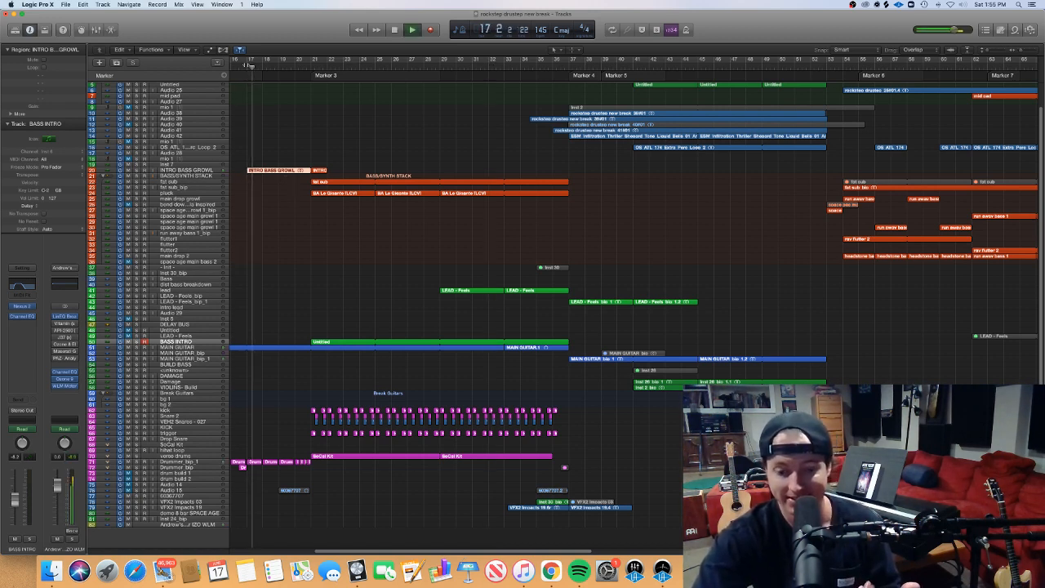
key("space")
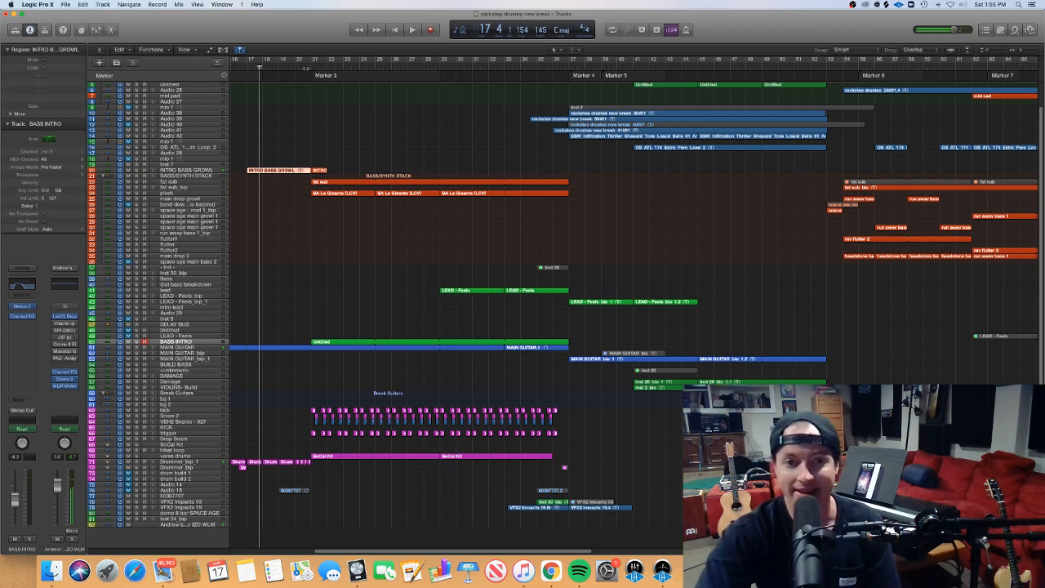
left_click(310, 67)
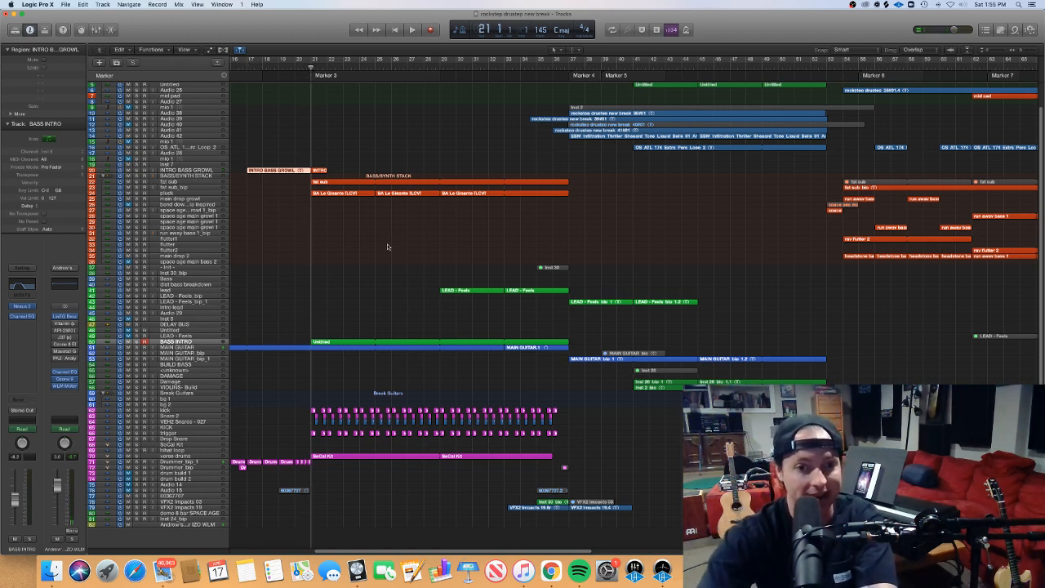
Select the BASS INTRO region at bar 21, then open the two LEAD - Feels regions in the Piano Roll
left_click(338, 141)
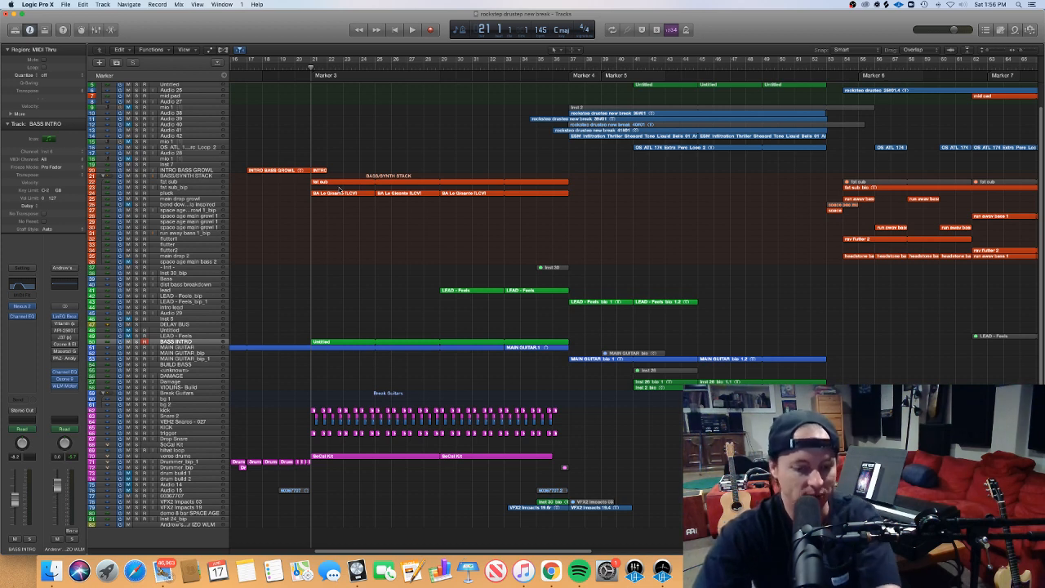
left_click(337, 341)
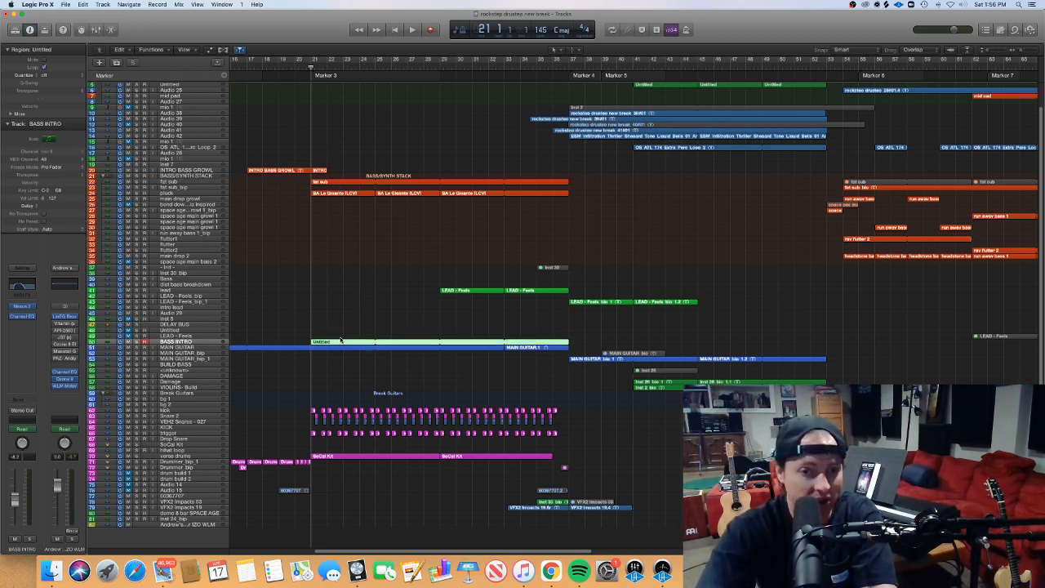
left_click(379, 270)
left_click_drag(461, 310, 523, 292)
double_click(523, 292)
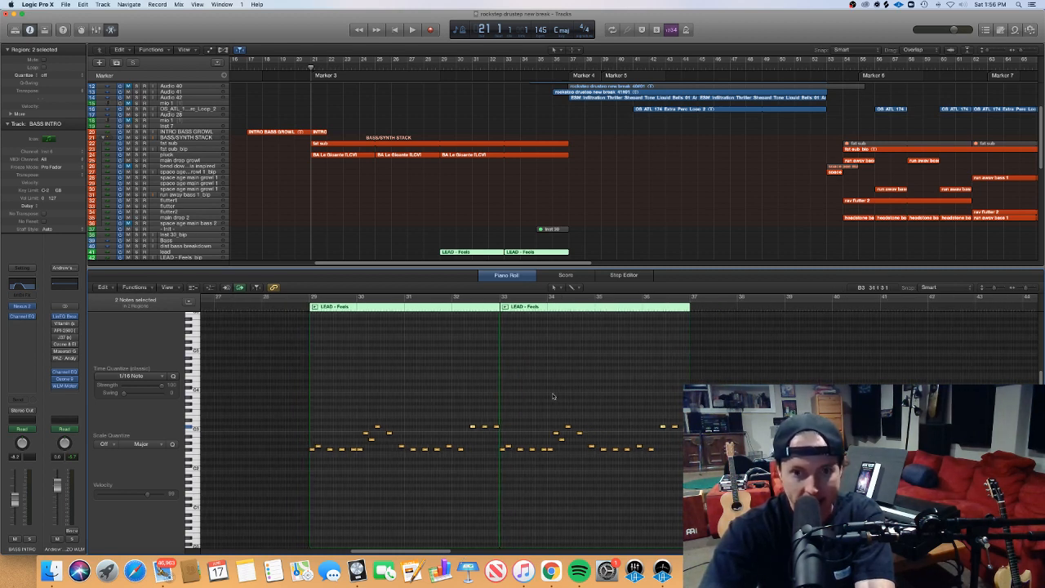
Select the lead track and its two regions, then view and close its Amp Designer plug-in
left_click(187, 252)
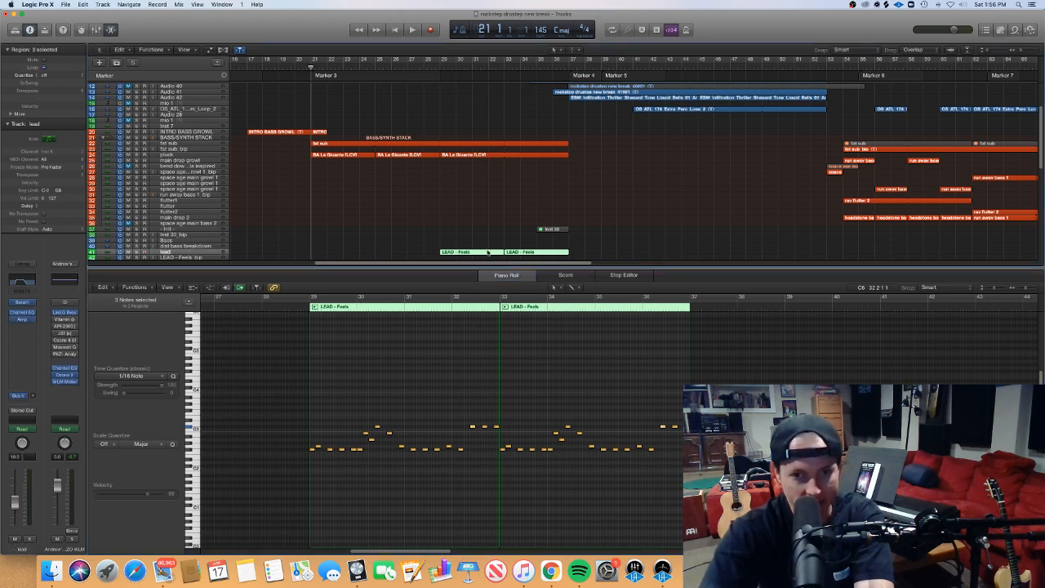
left_click_drag(497, 242, 524, 257)
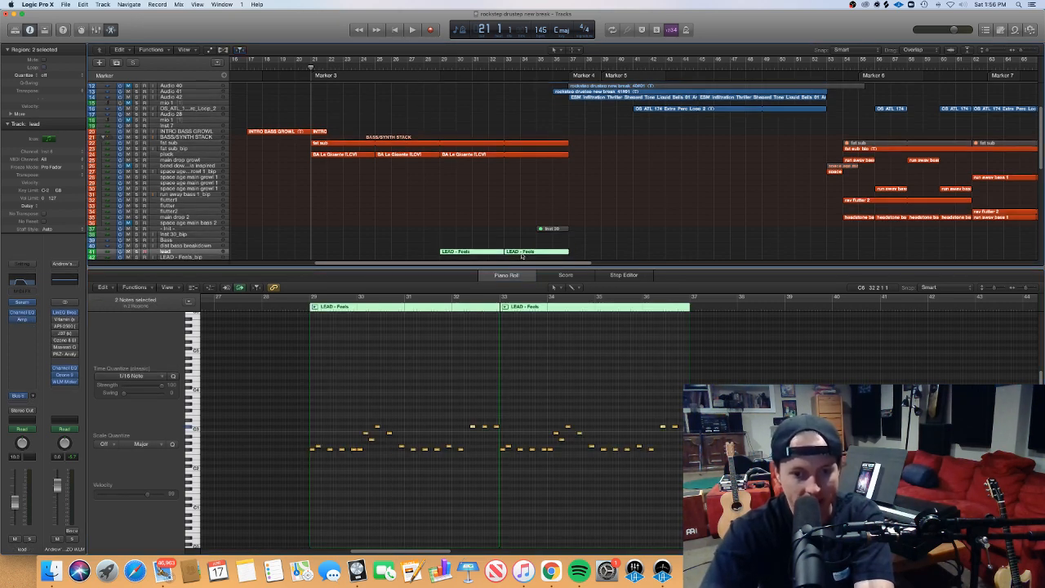
left_click(23, 318)
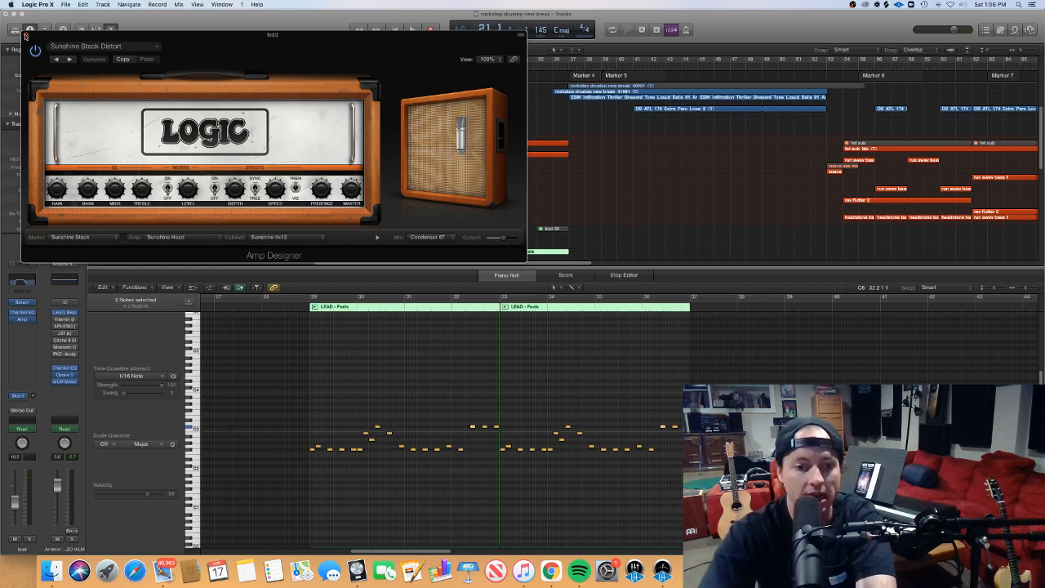
left_click(25, 36)
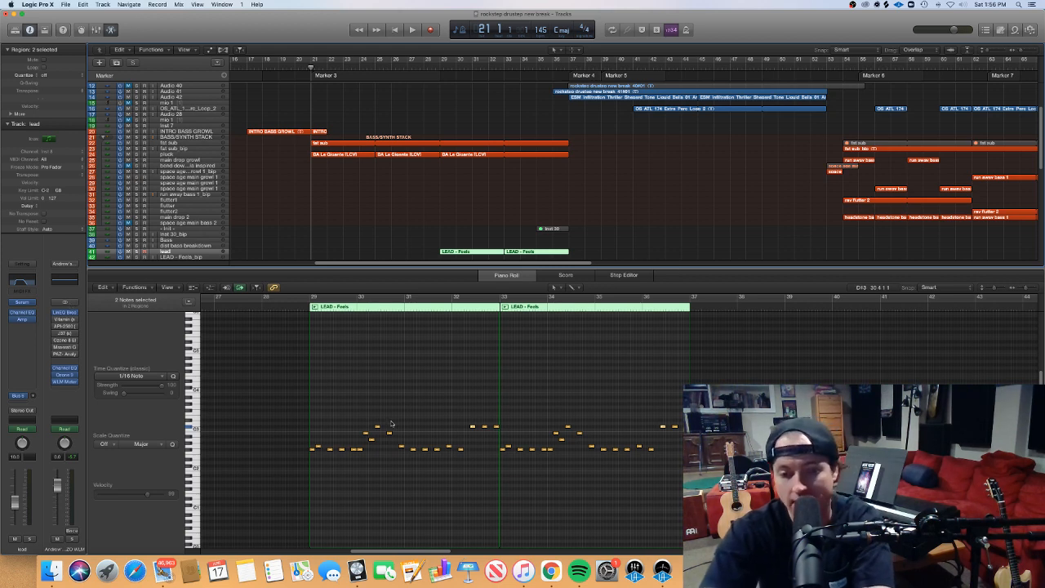
Place the playhead at bar 29 and examine the lead melody's notes in bars 29 and 30 up close
left_click(312, 296)
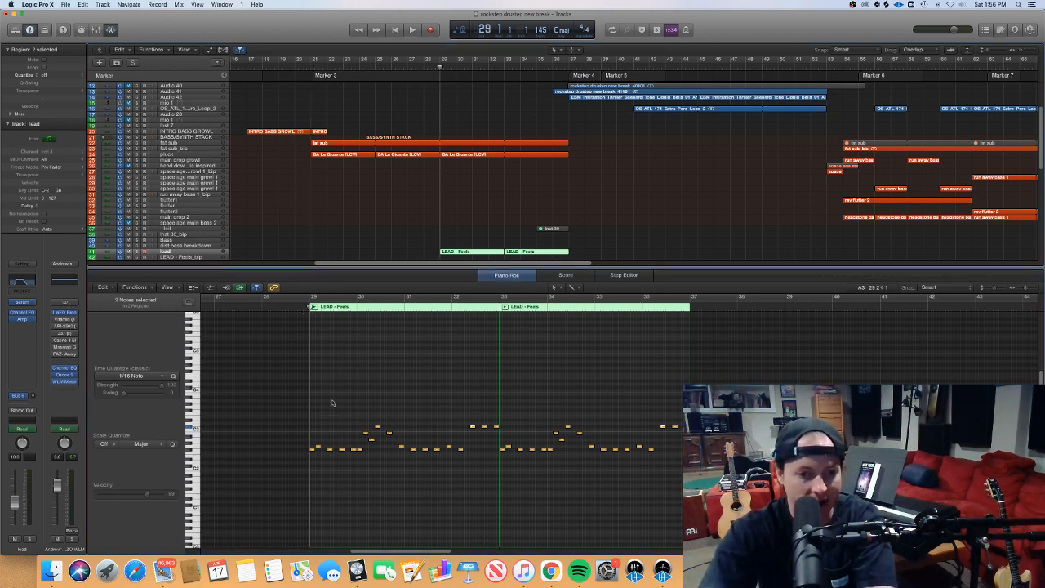
key("super+Right")
key("super+Right")
key("super+Right")
key("super+Right")
key("super+Right")
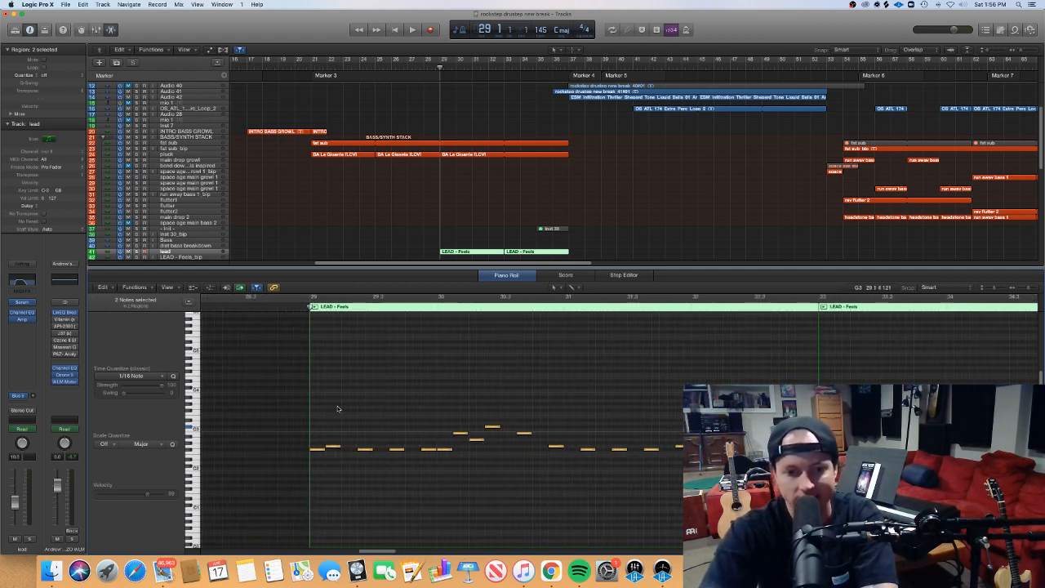
left_click(332, 447)
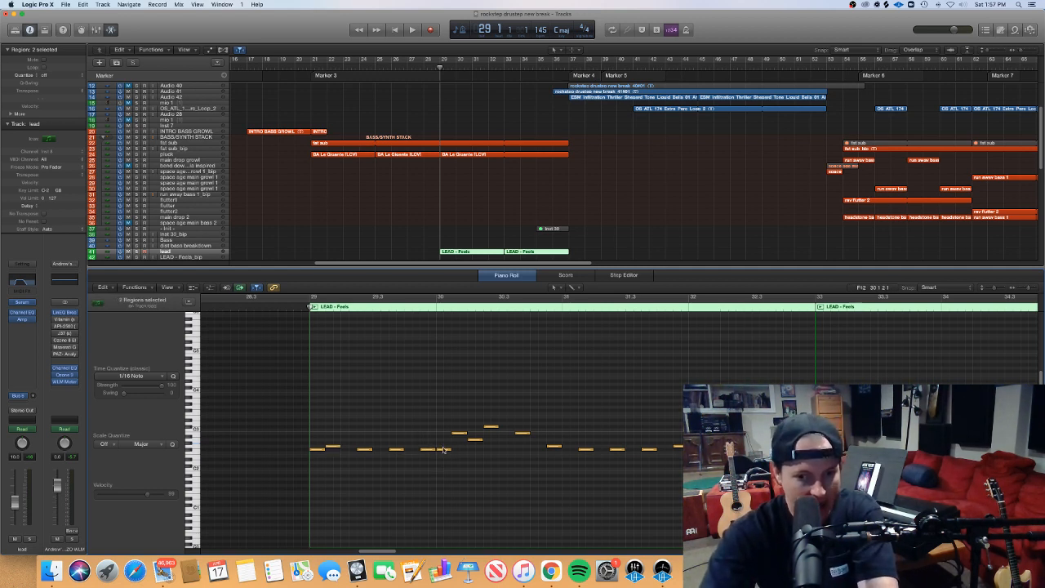
left_click_drag(439, 469, 511, 421)
left_click(511, 449)
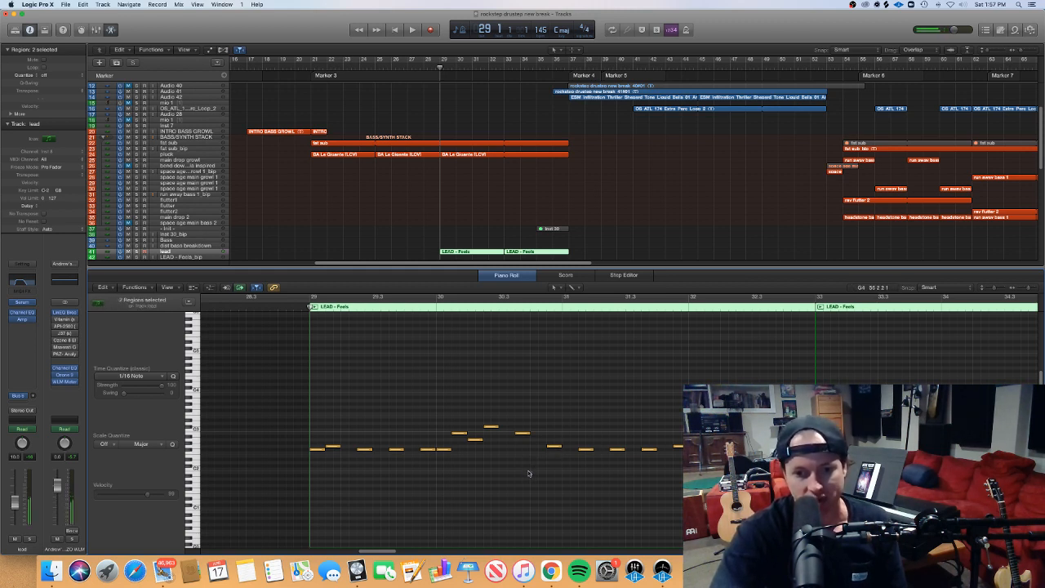
Examine the lead melody's notes through bar 32 in the Piano Roll, selecting the three high notes that end the first LEAD - Feels region
left_click_drag(442, 477, 454, 454)
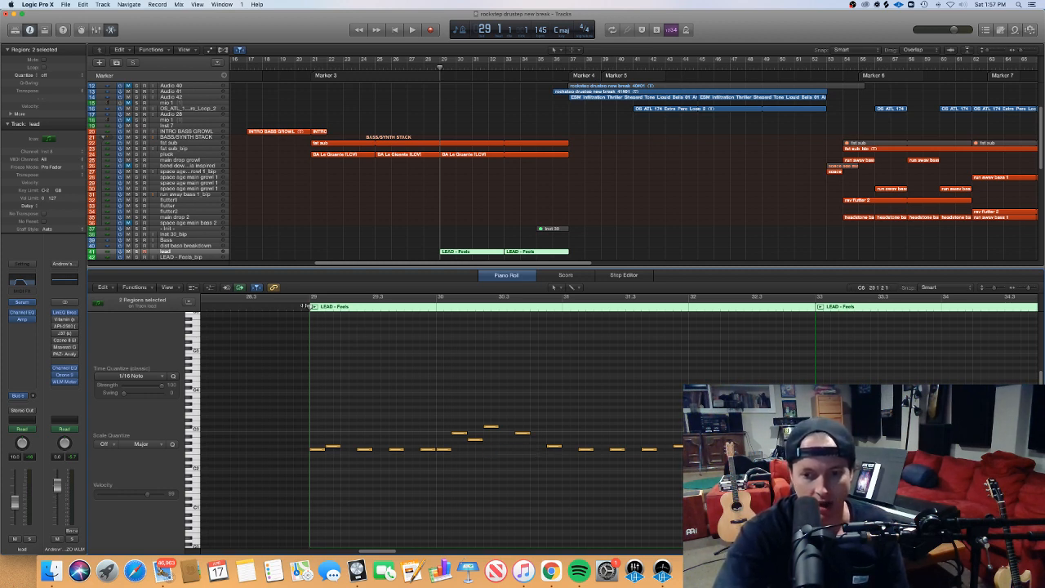
scroll(335, 334, "right", 2)
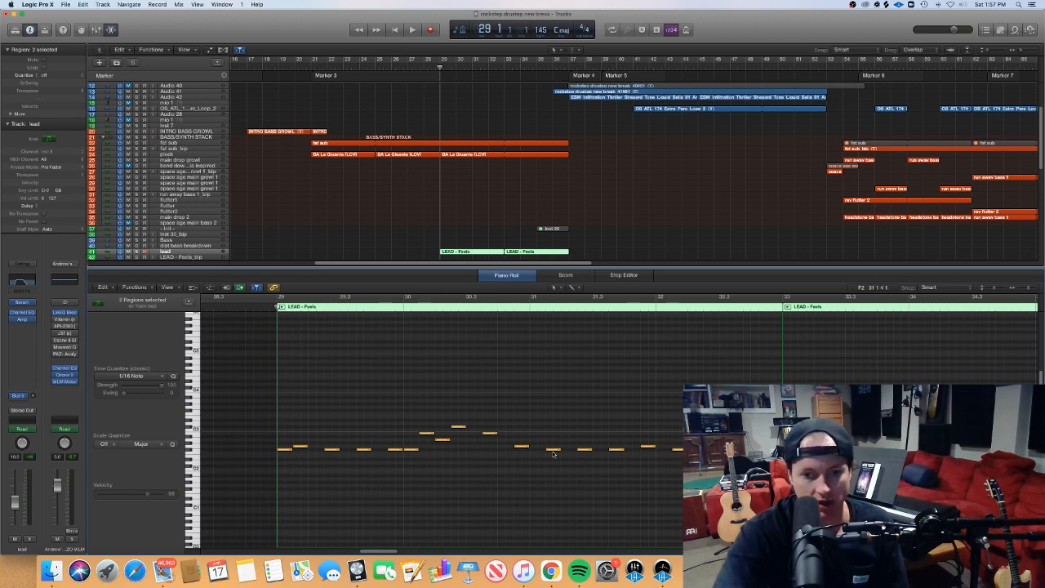
scroll(547, 461, "right", 4)
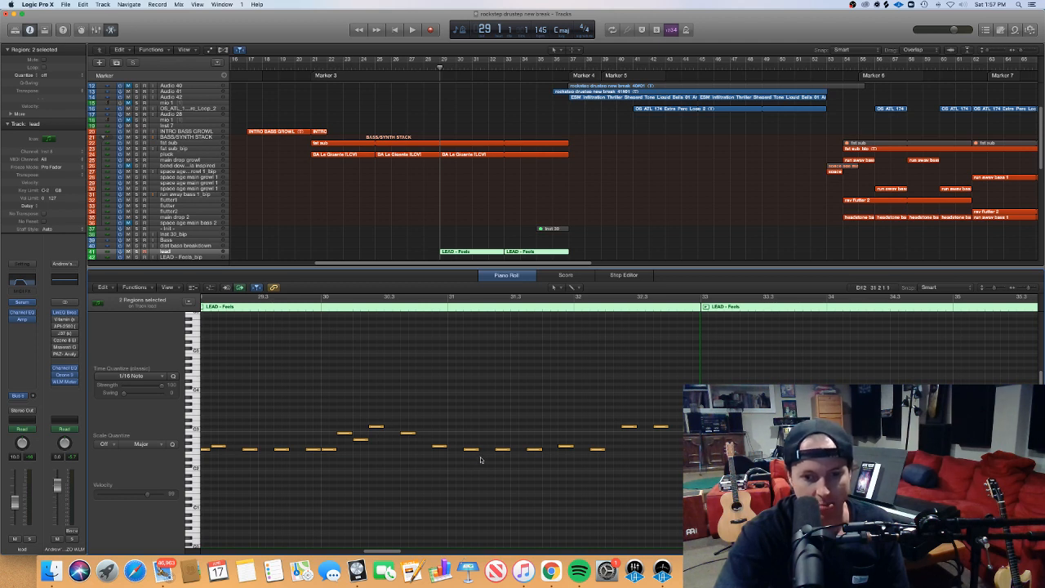
scroll(480, 459, "left", 1)
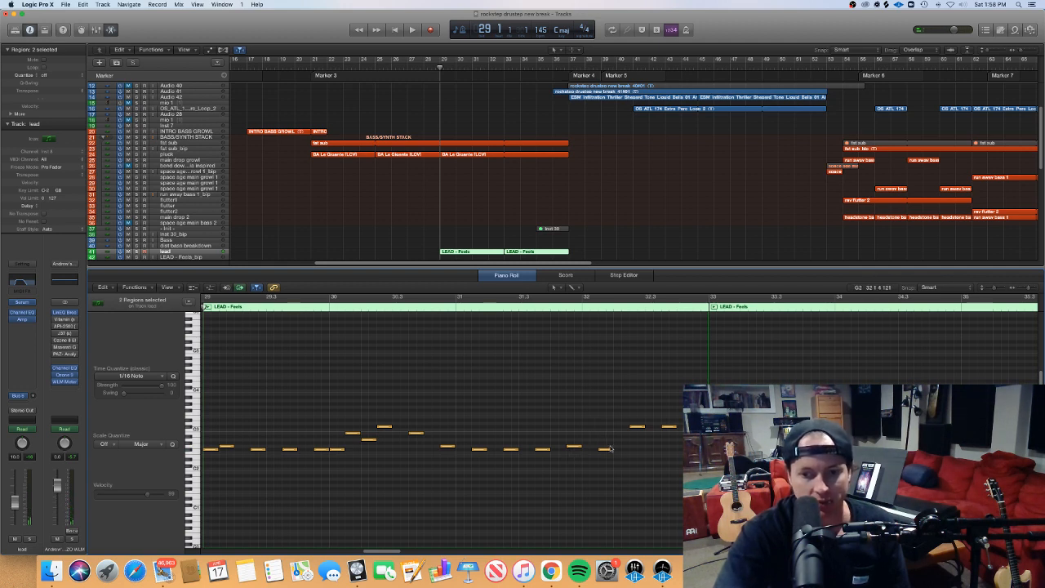
left_click_drag(627, 443, 704, 419)
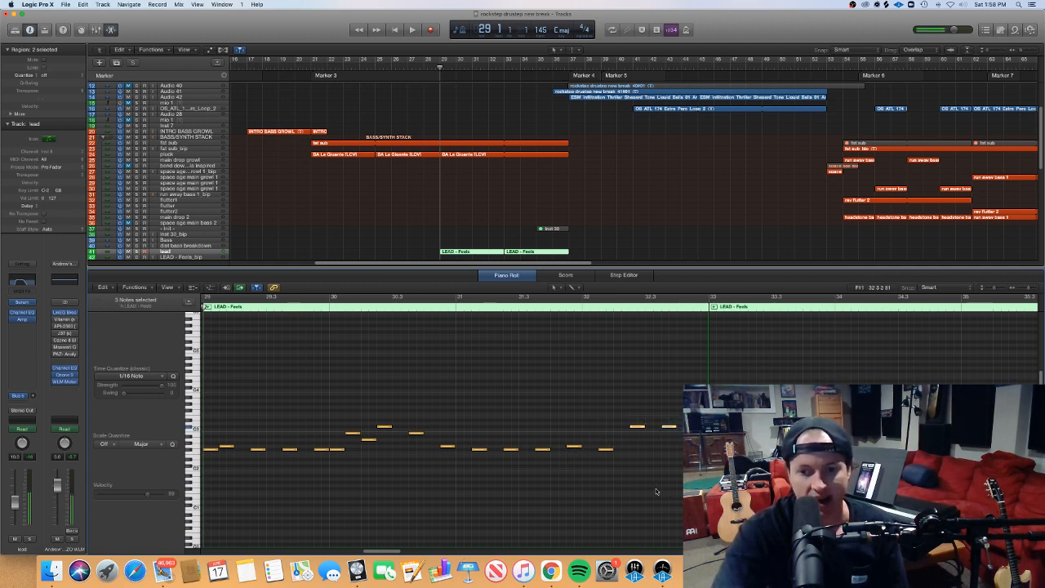
scroll(661, 492, "left", 3)
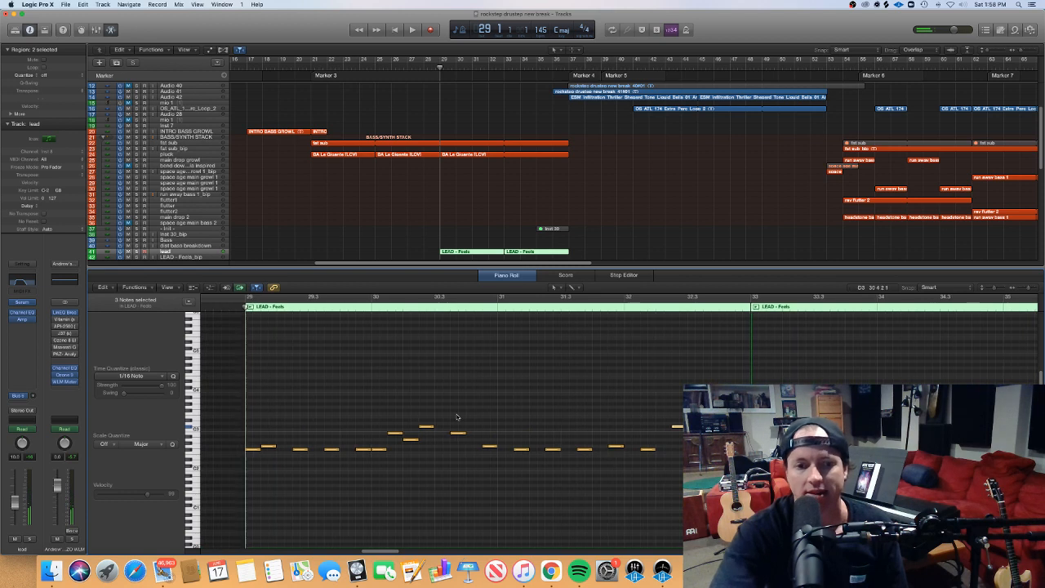
Play the arrangement from bar 29 into bar 38, stop playback, and close the Piano Roll
key("space")
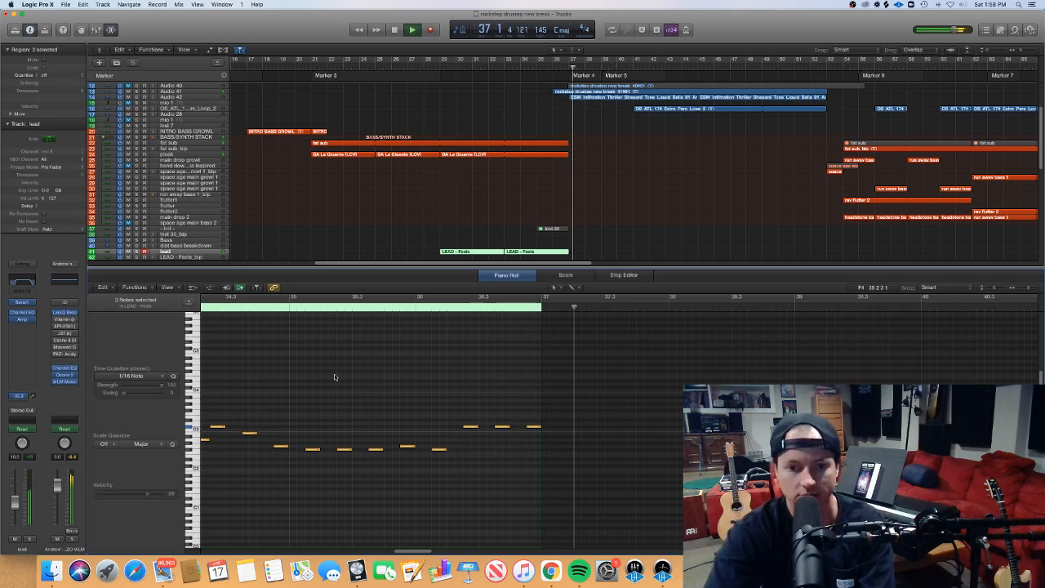
key("space")
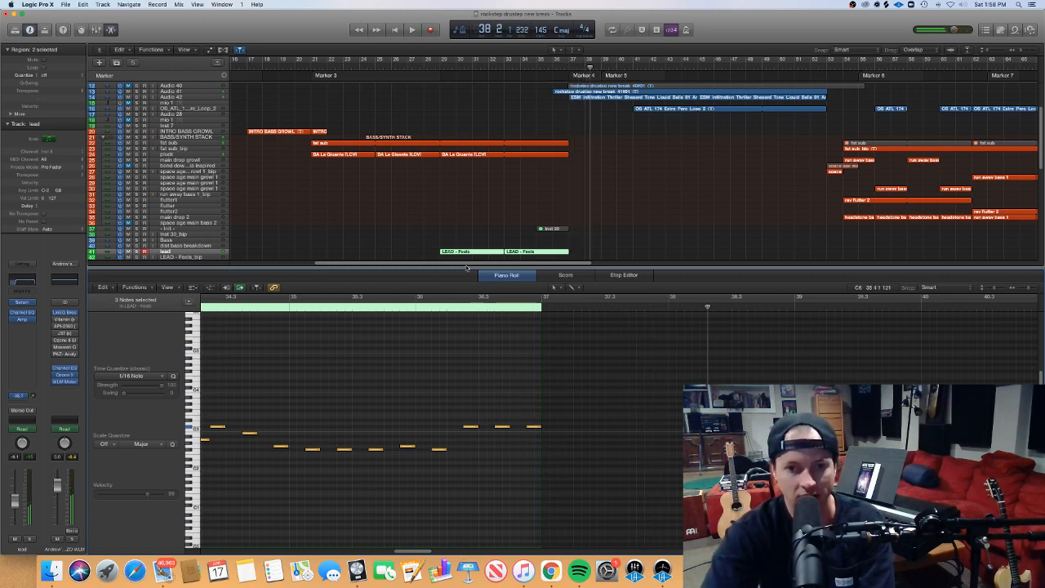
key("p")
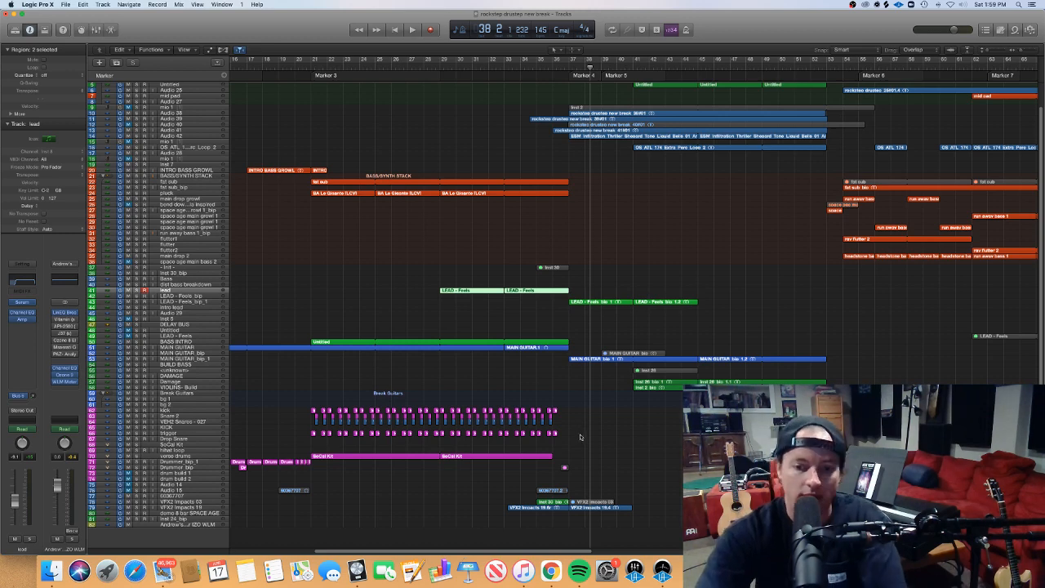
Set a cycle range from bar 36 to bar 43 and select the lead track
left_click(579, 441)
key("super+Right")
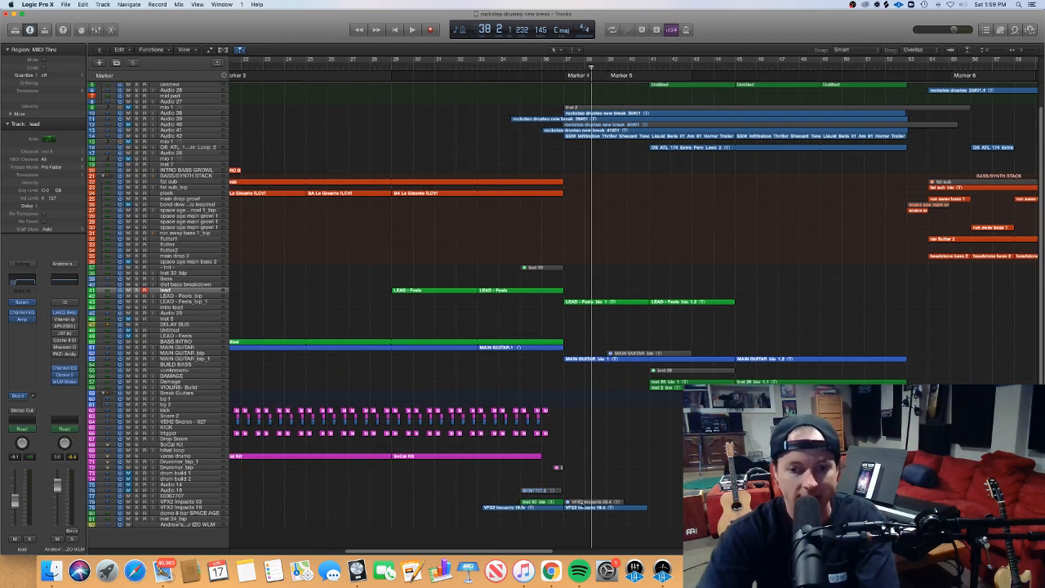
key("super+Right")
key("super+Right")
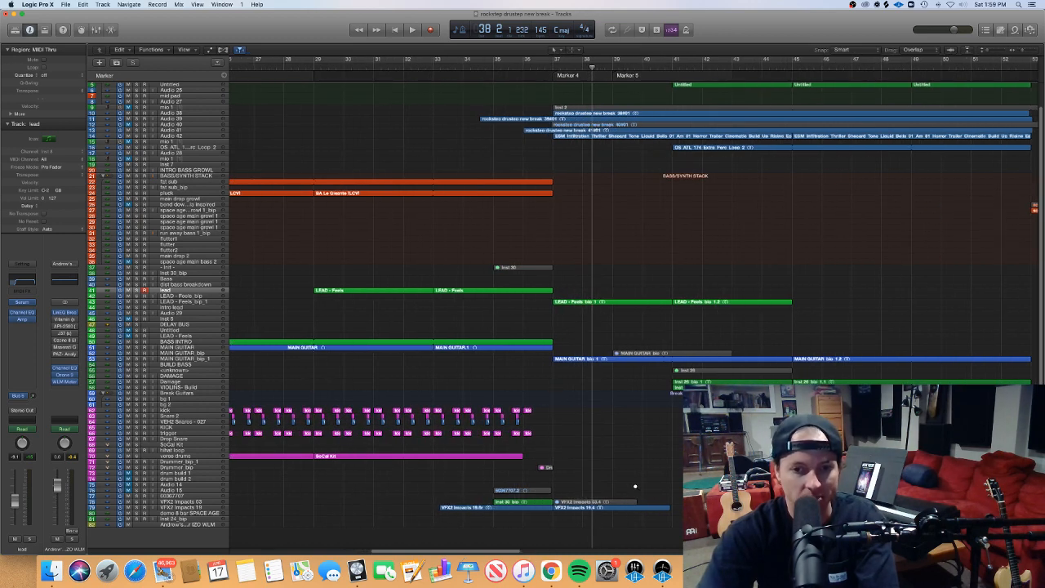
scroll(641, 487, "left", 2)
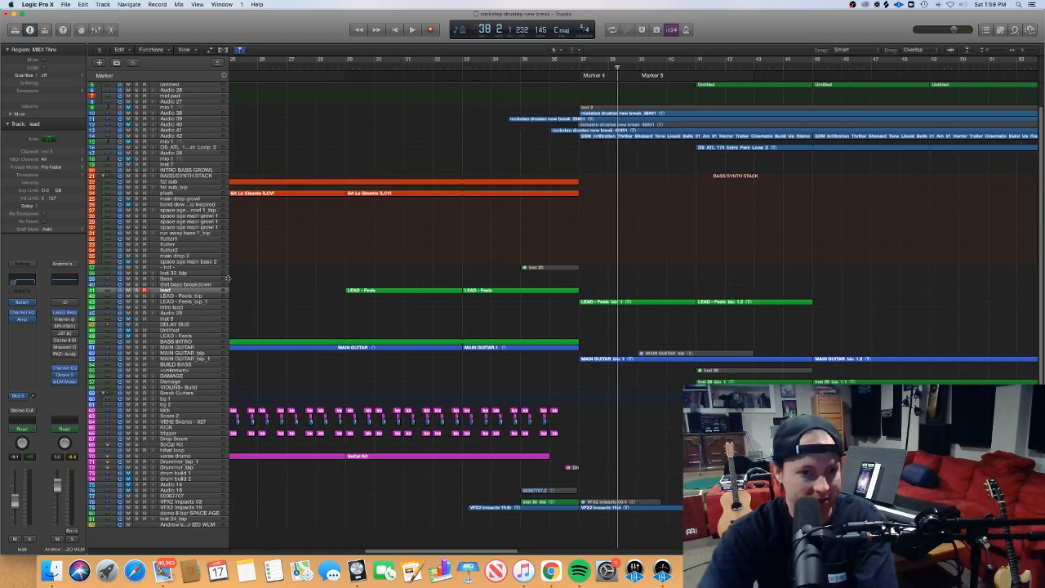
left_click(192, 291)
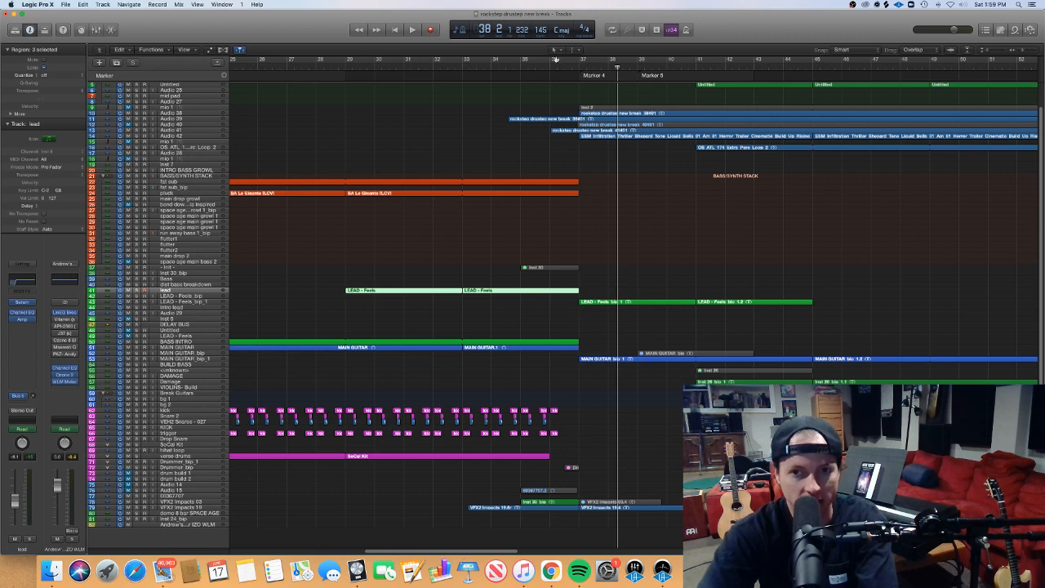
left_click_drag(554, 59, 748, 173)
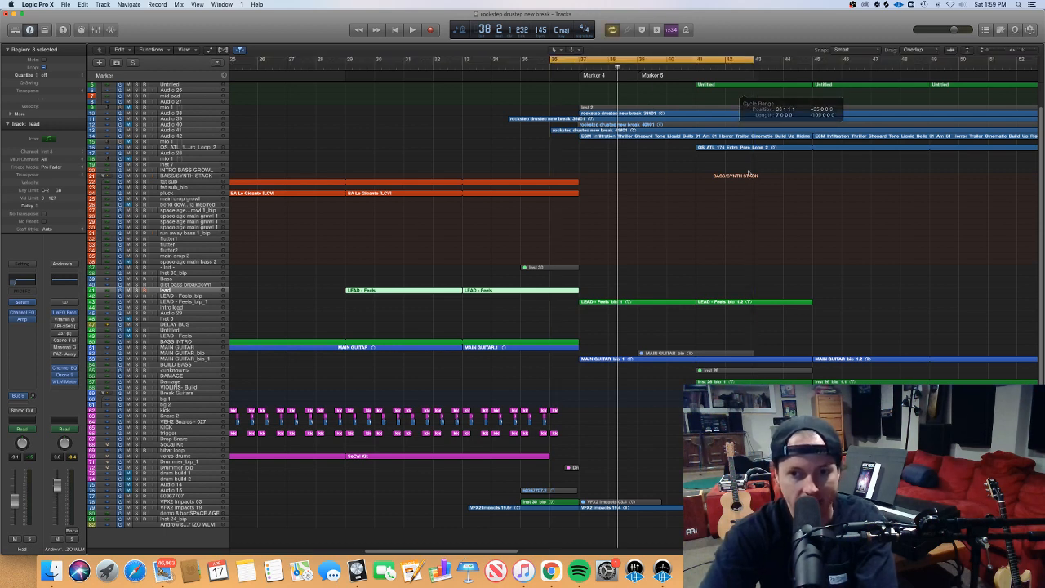
left_click(182, 296)
left_click(183, 291)
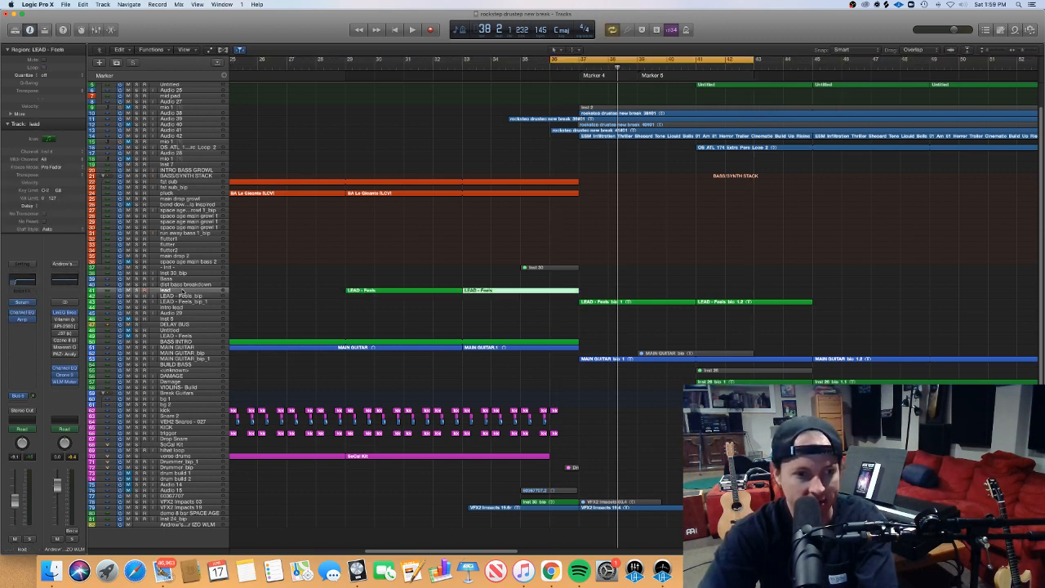
View the second LEAD - Feels region's notes up to bar 37 in the Piano Roll and close the editor
double_click(549, 293)
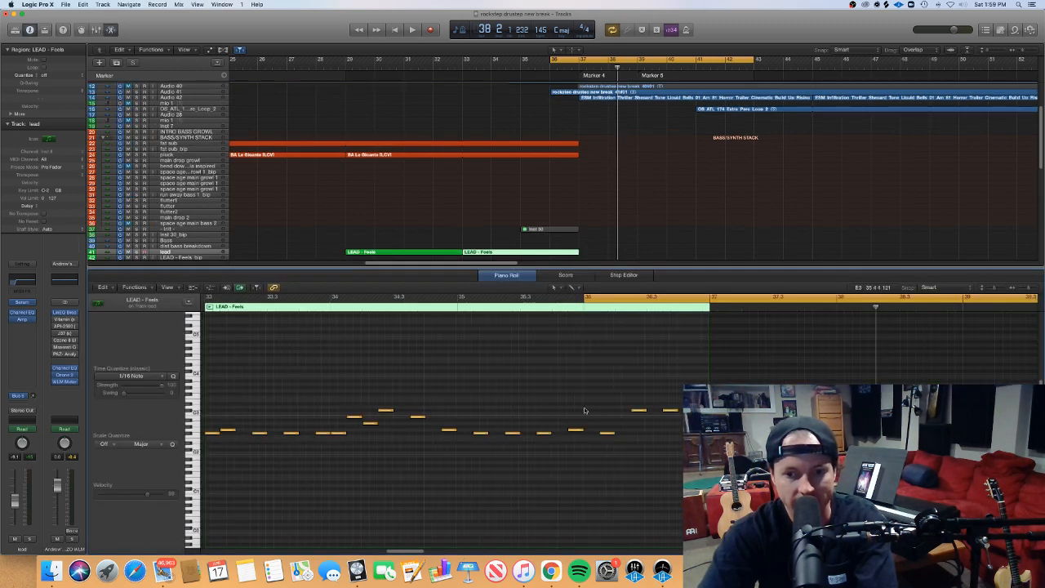
scroll(585, 414, "down", 2)
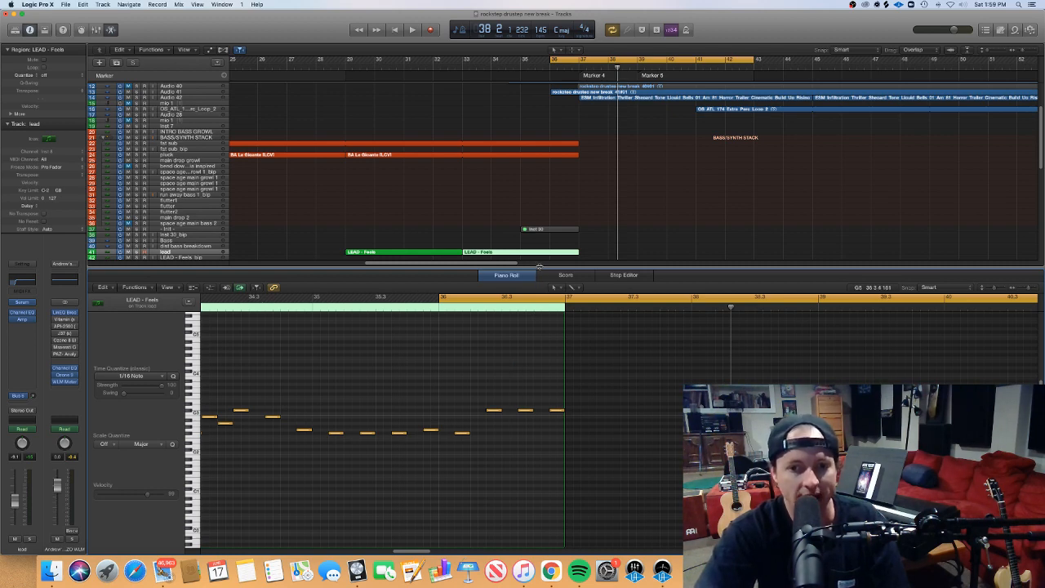
key("e")
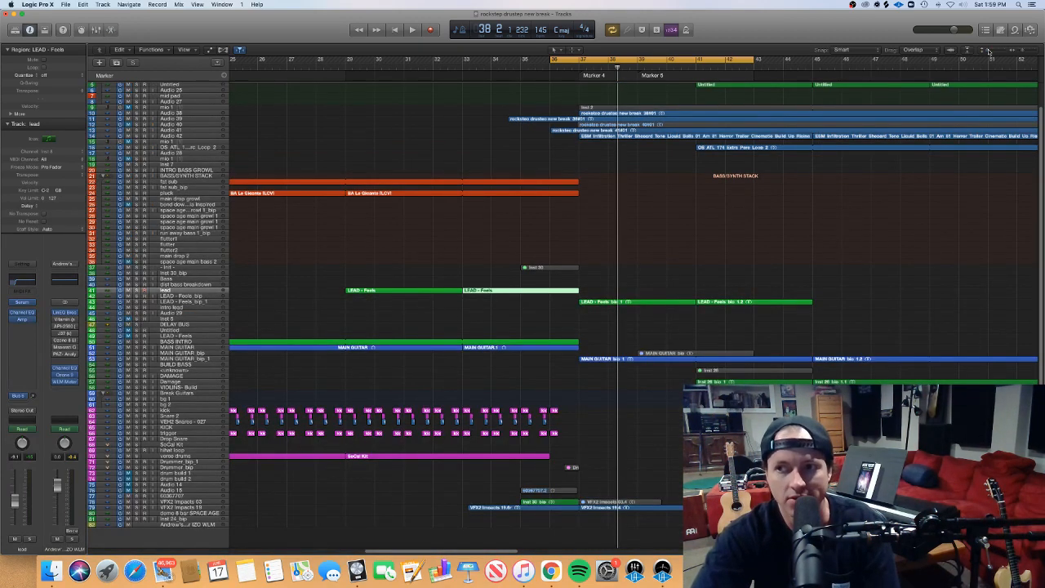
Enlarge the track heights, solo the LEAD - Feels_bip_1 track, and start playback to hear it alone
left_click_drag(987, 51, 996, 51)
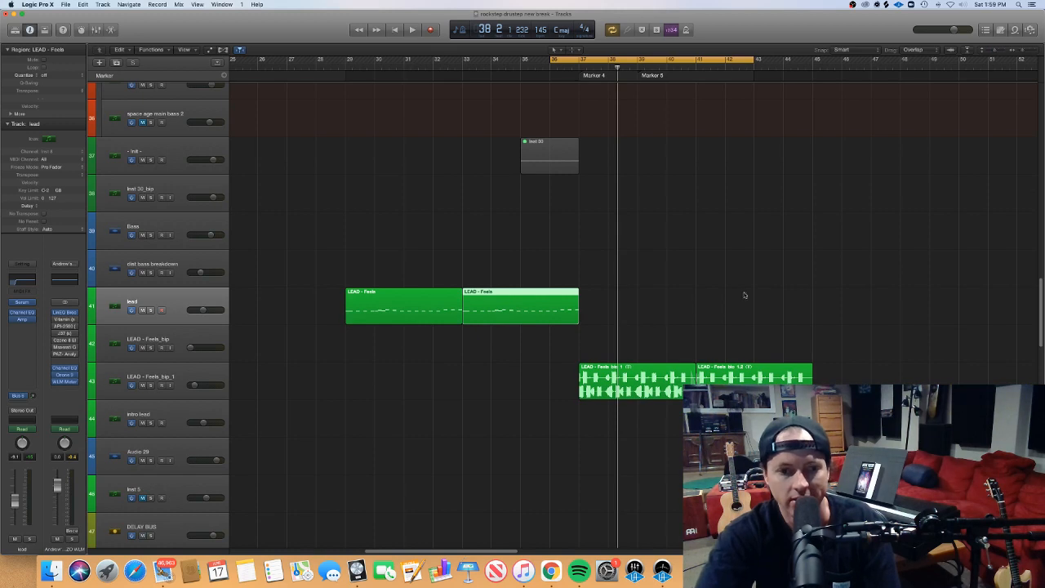
left_click(156, 386)
left_click(151, 385)
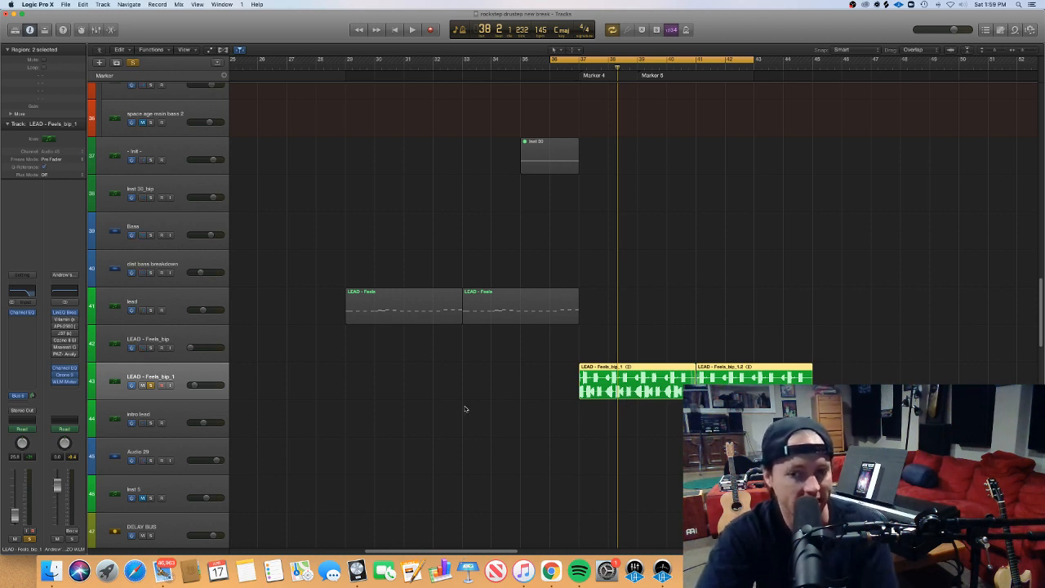
key("space")
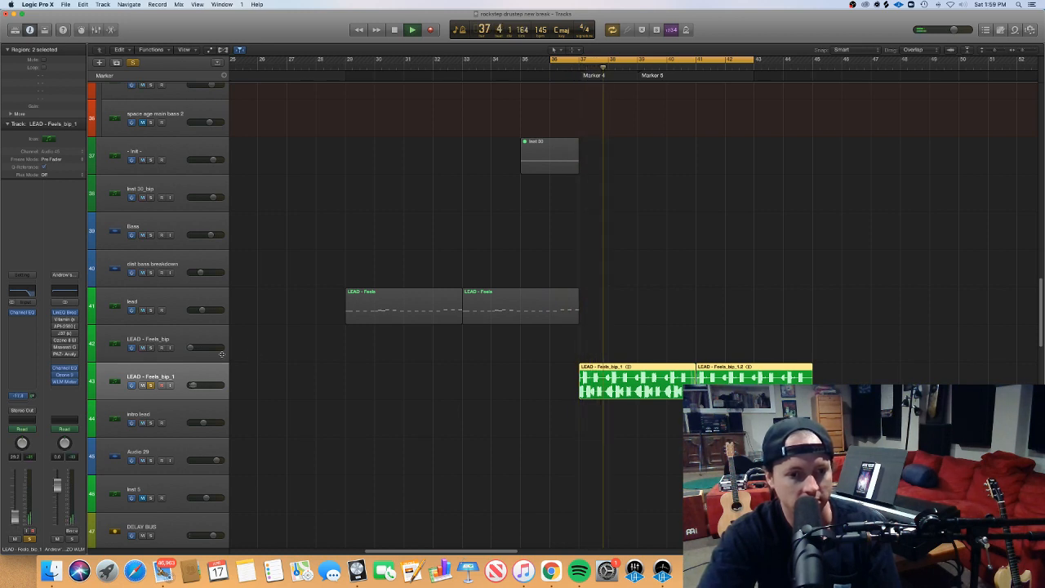
Solo the LEAD - Feels_bip and lead tracks as well, play them back, and stop with all solos cleared
left_click(150, 348)
key("space")
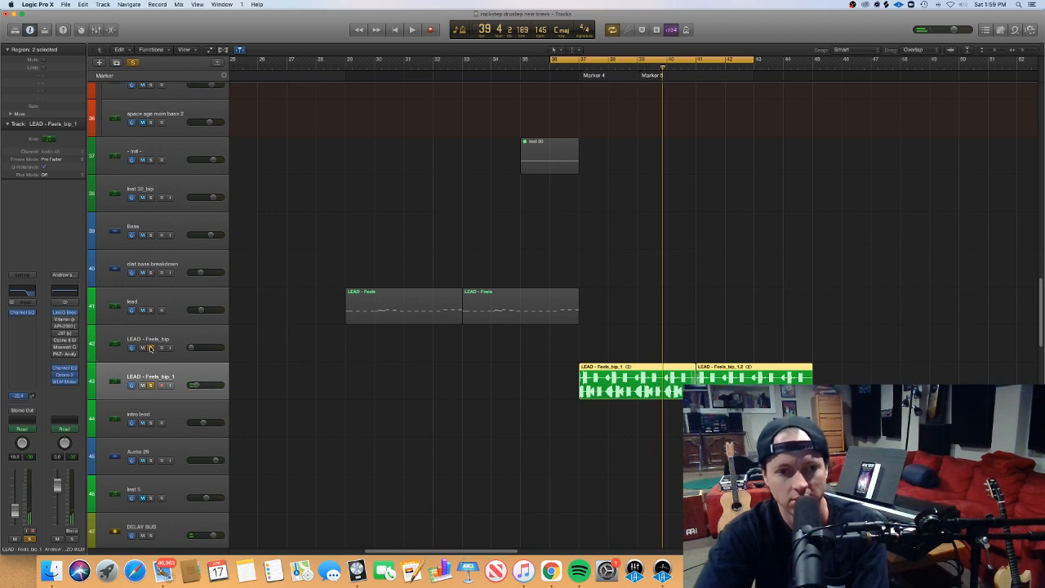
left_click(150, 310)
key("space")
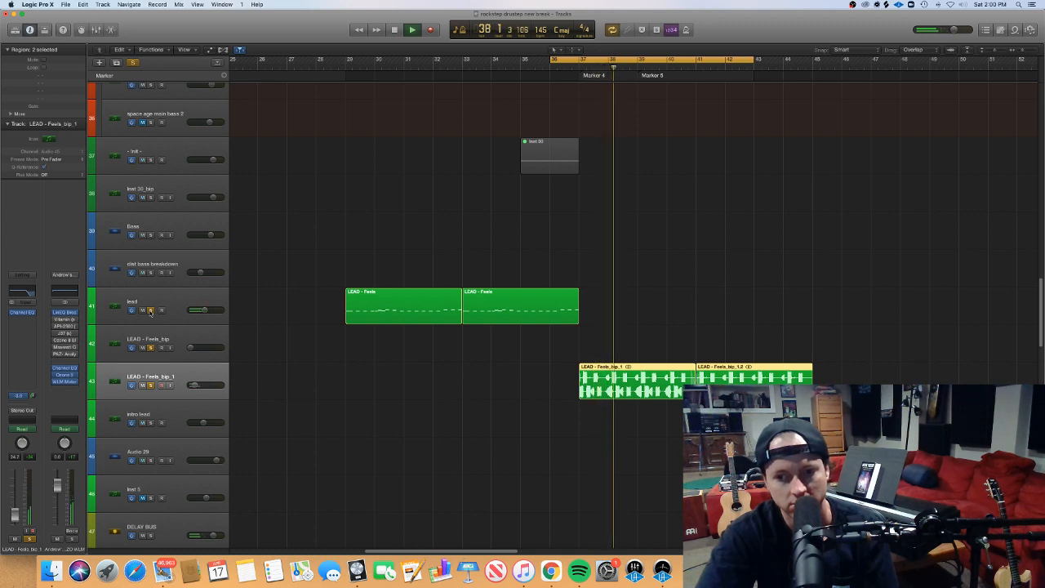
key("space")
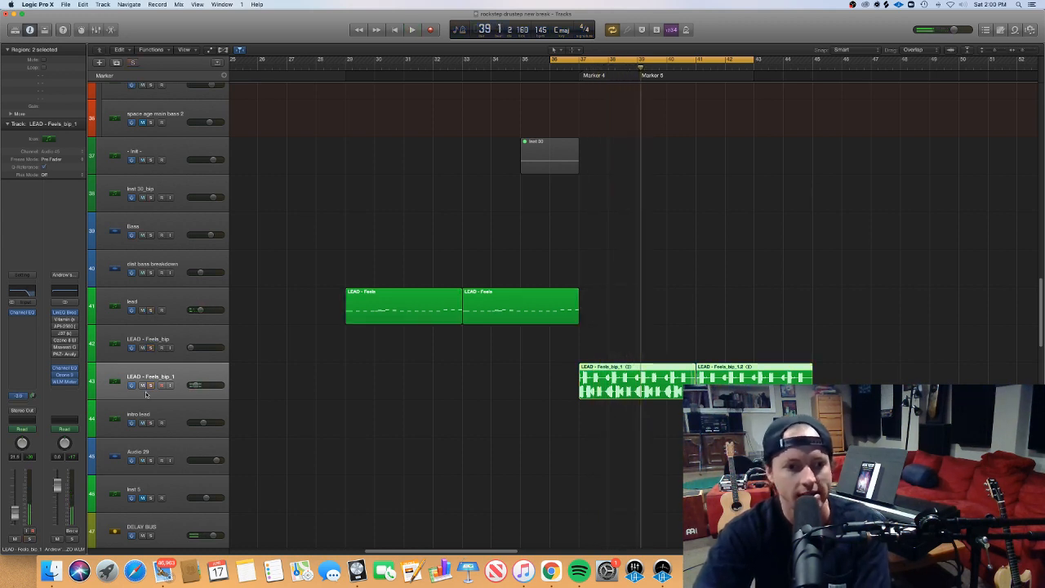
Shrink the track heights, view the MAIN GUITAR_bip_1 region at bar 37 in the audio file editor, and close it
left_click(547, 359)
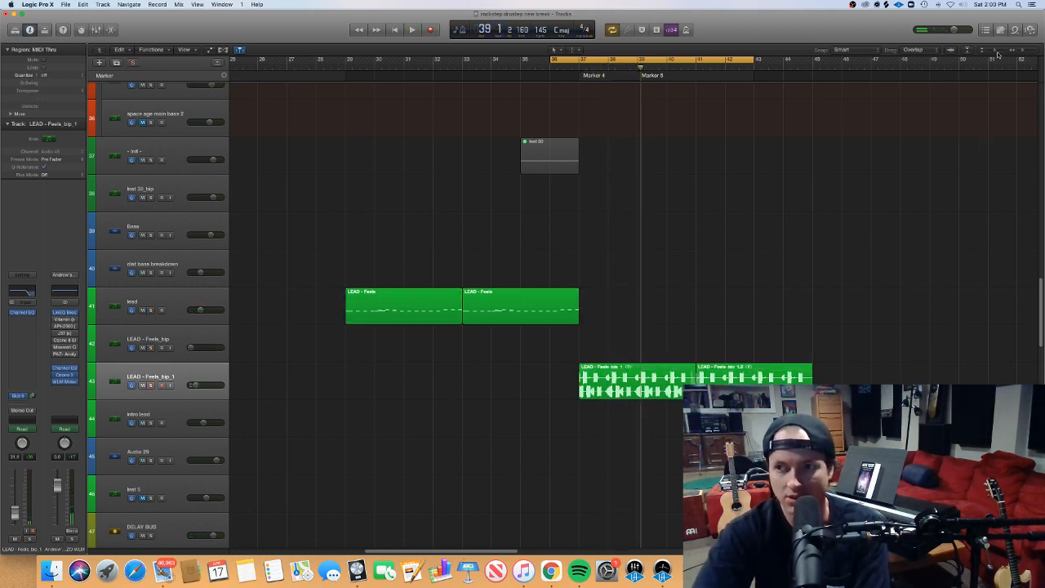
left_click_drag(994, 50, 983, 49)
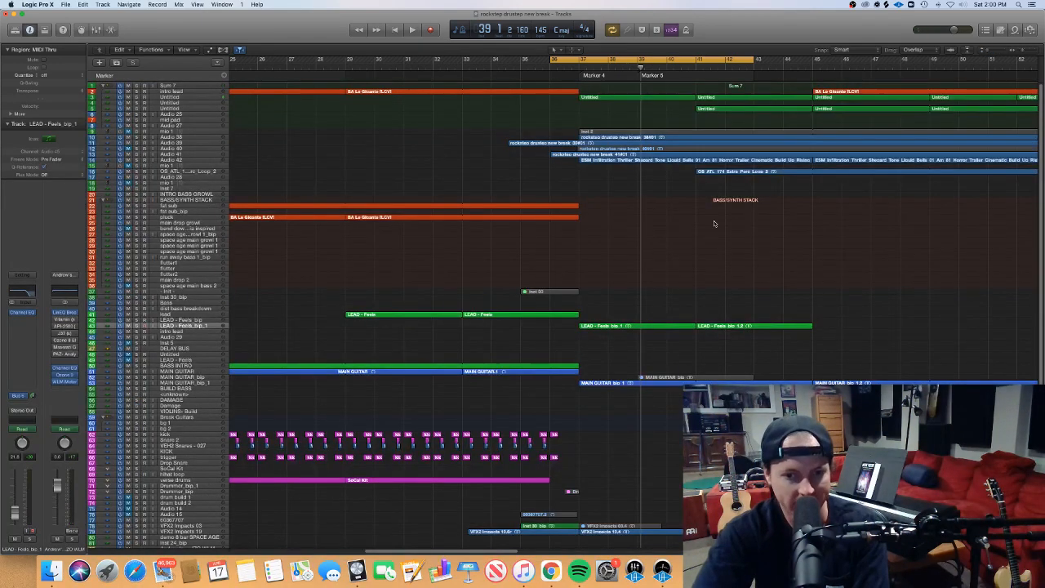
left_click(589, 383)
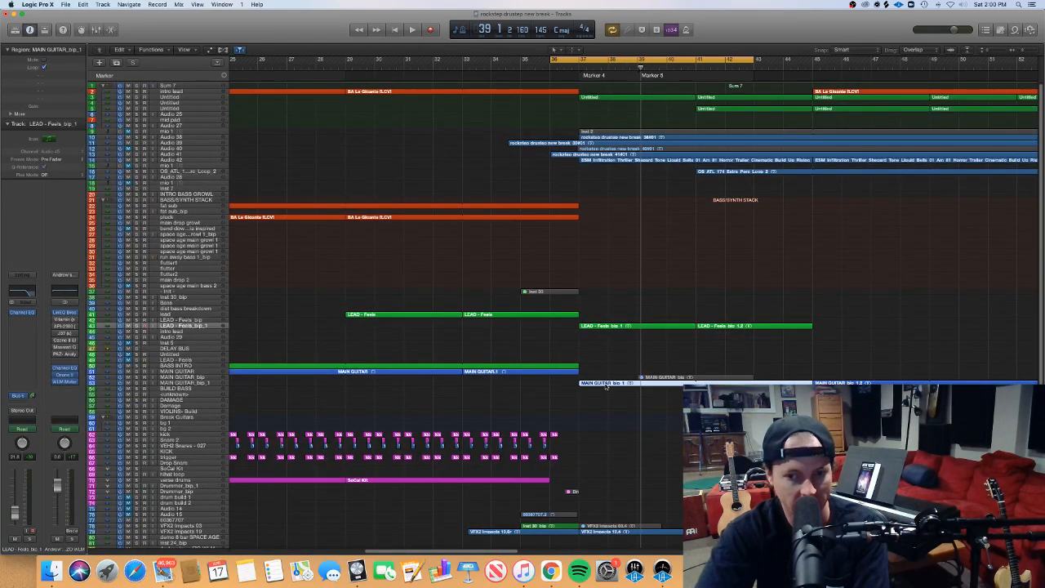
double_click(605, 383)
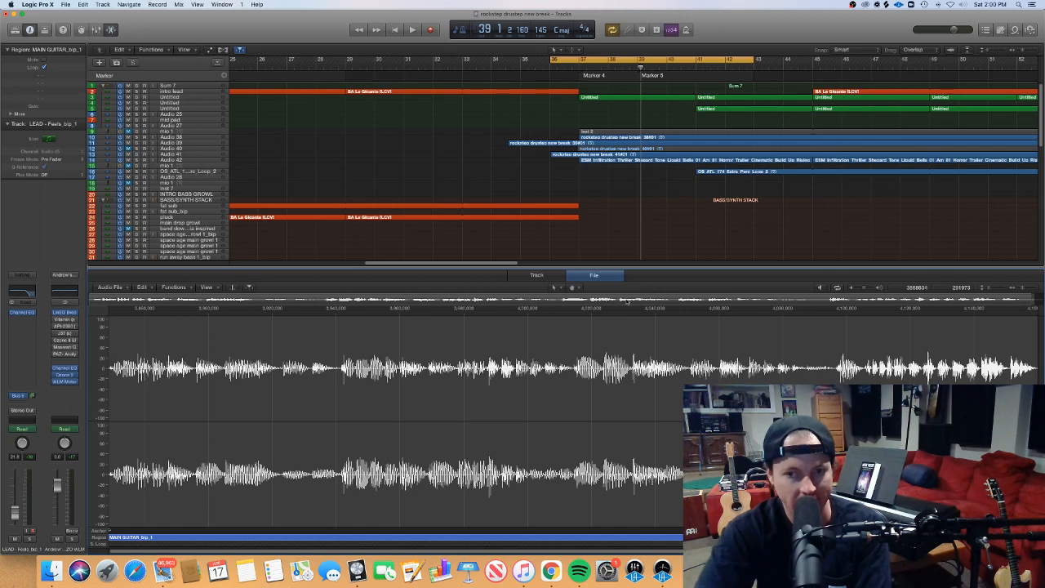
key("e")
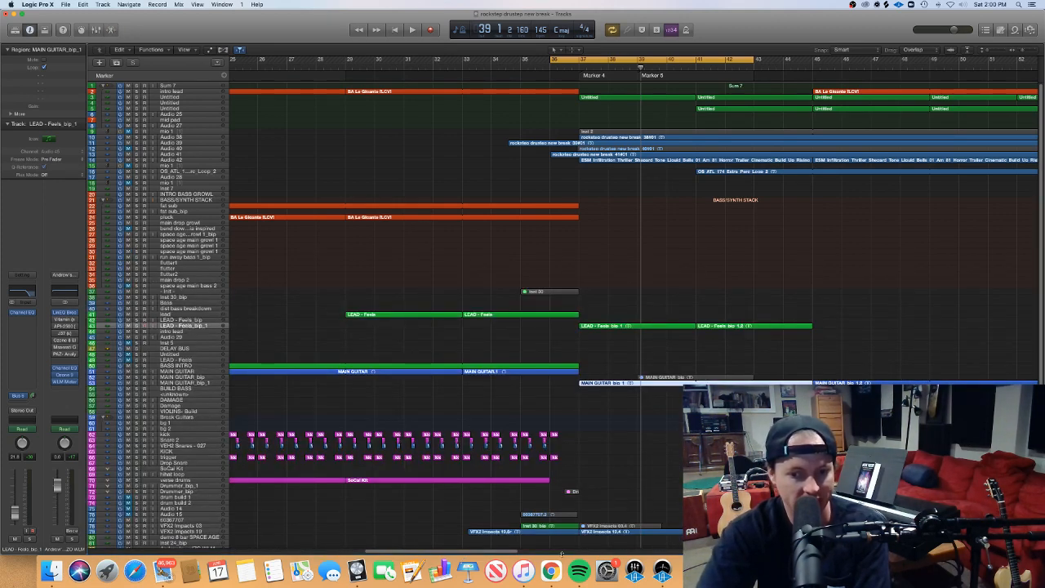
Select the VFX2 Impacts 19 regions, view the Inst 30_bip region's waveform in the audio file editor, and close it
left_click_drag(562, 542, 594, 532)
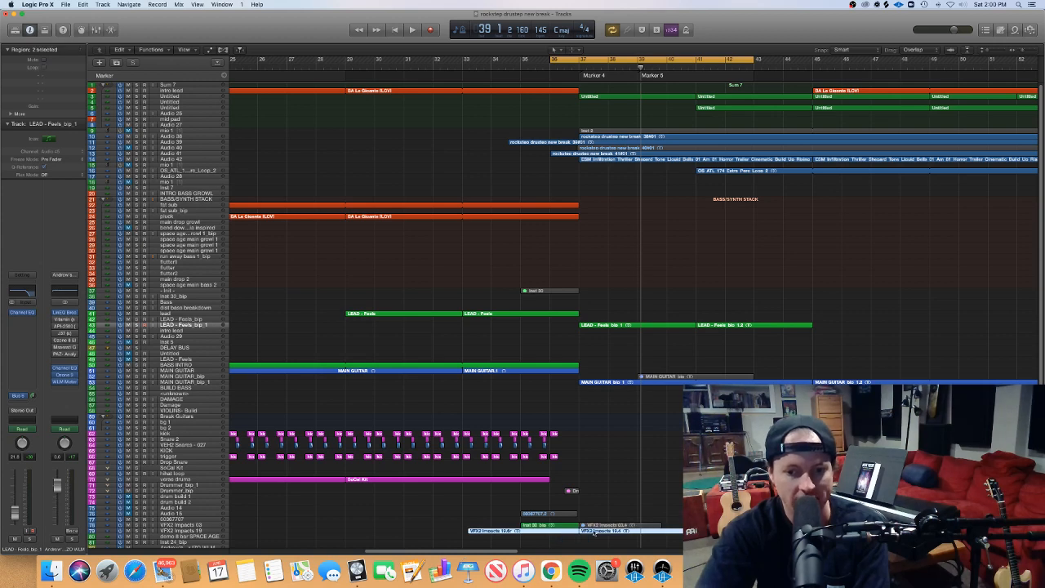
left_click(547, 526)
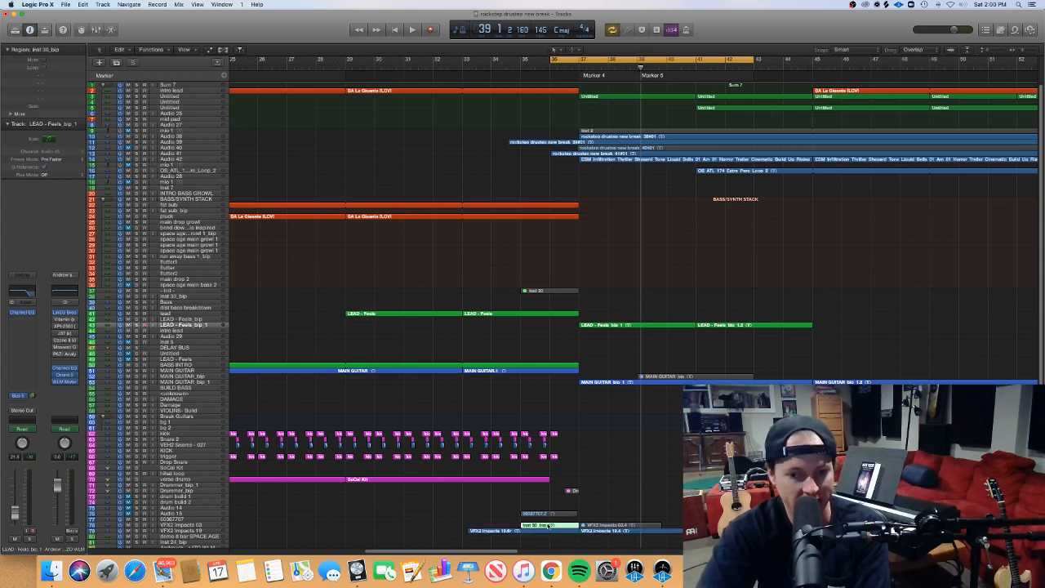
double_click(547, 525)
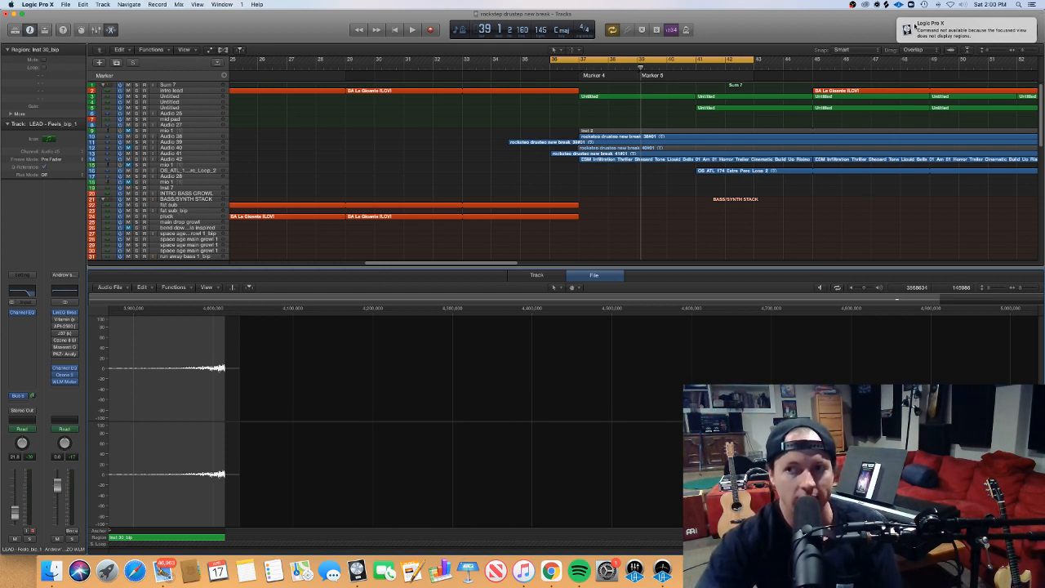
left_click(913, 28)
left_click(585, 181)
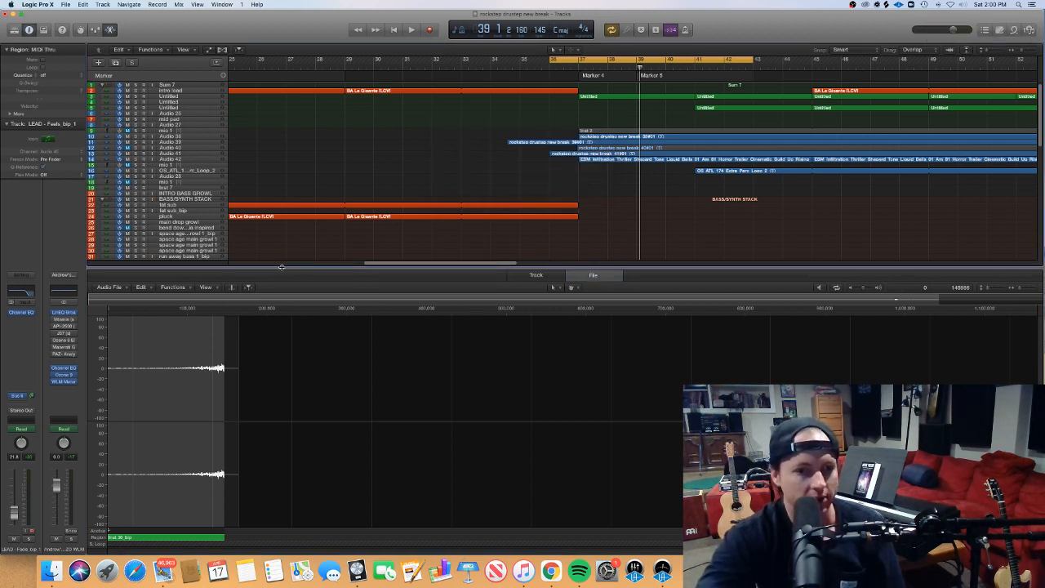
key("e")
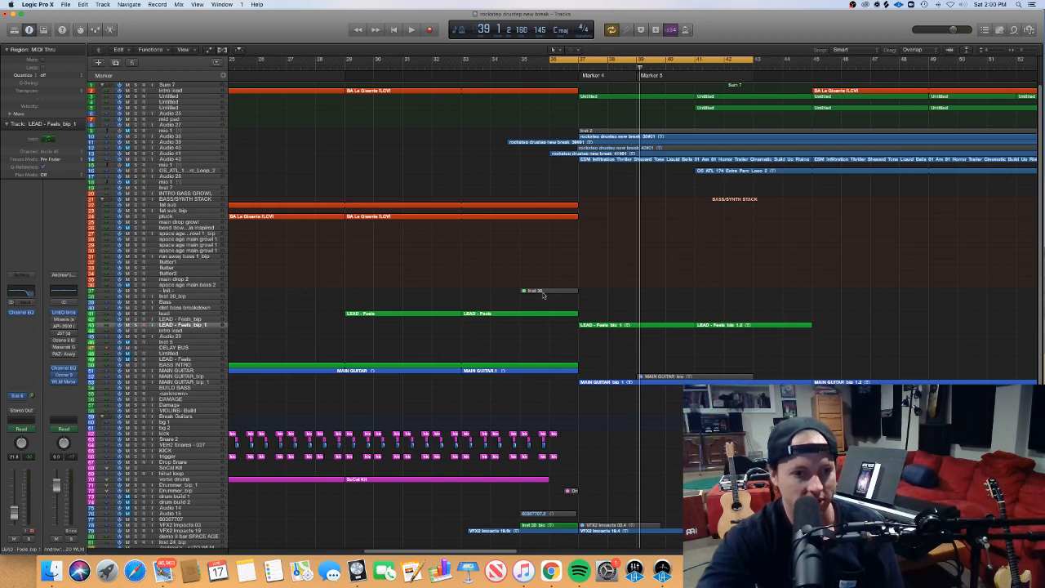
Select the Inst 30 region and its -Init- track, inspect the Serum patch's FX and OSC pages, and close the plug-in
left_click(543, 291)
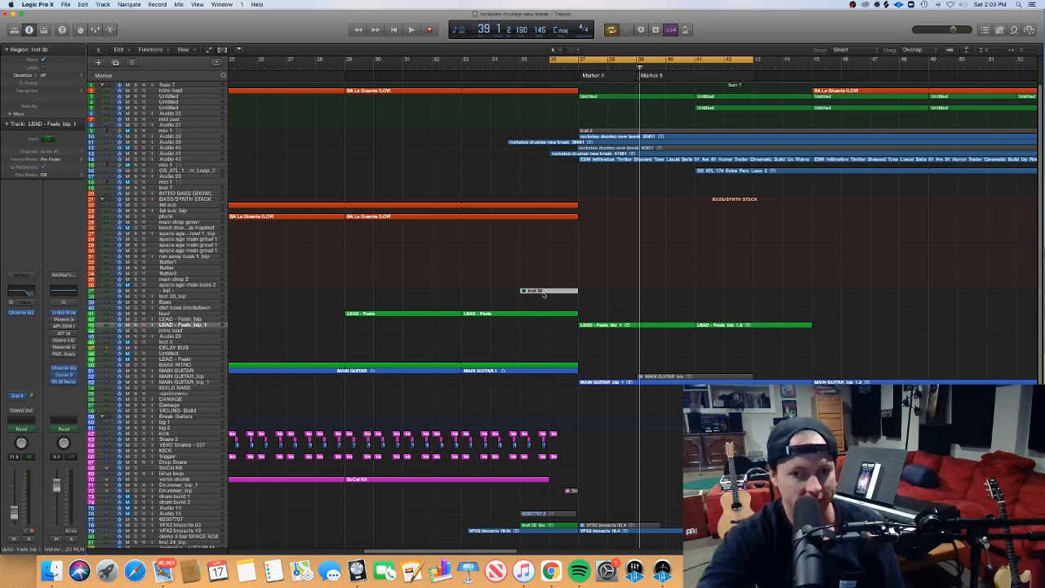
left_click(197, 291)
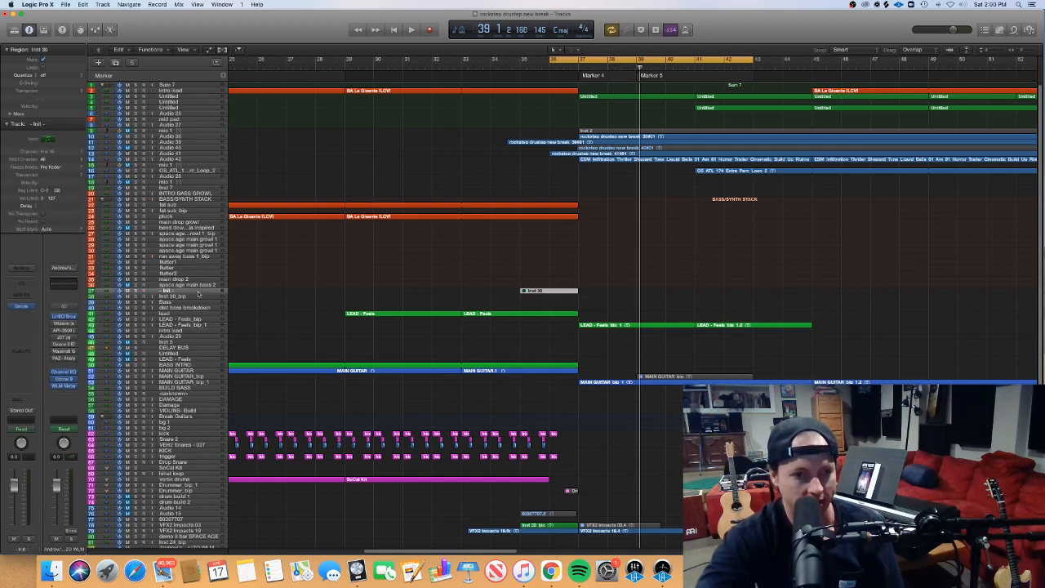
left_click(21, 307)
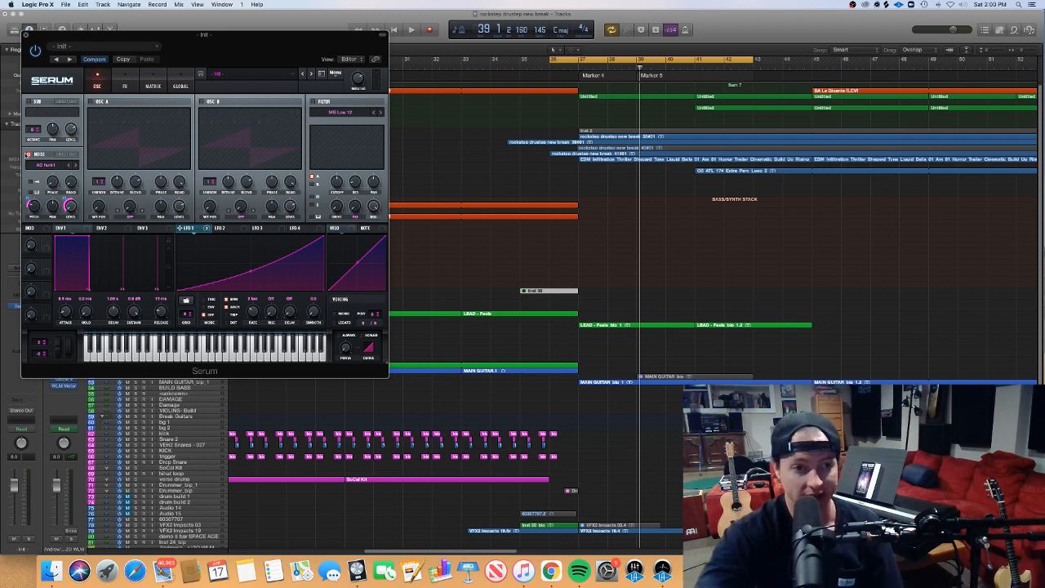
left_click(124, 86)
left_click(92, 87)
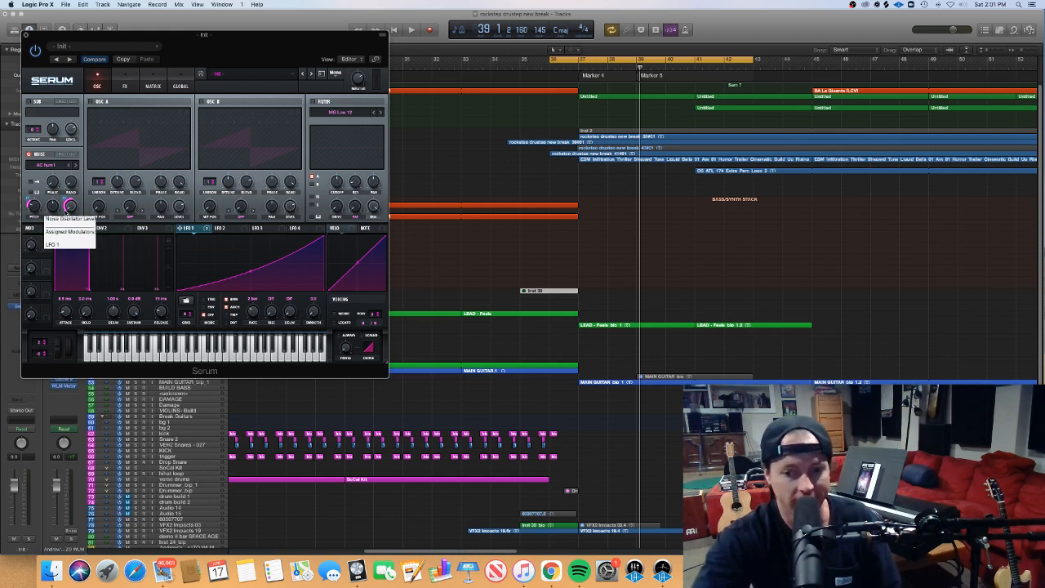
left_click(25, 35)
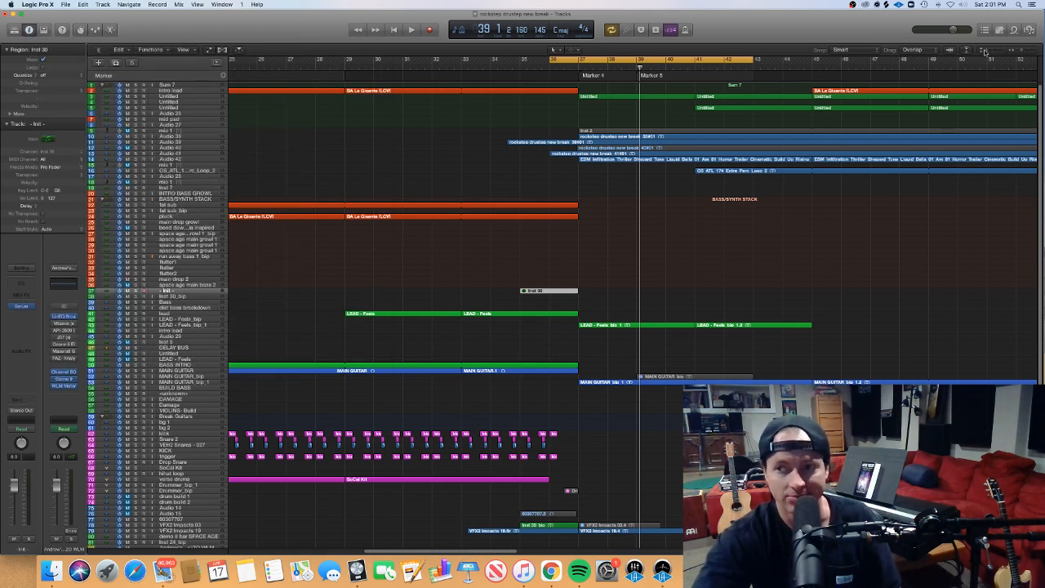
Turn cycle mode off, play the transition from bar 35 into the build, and stop at bar 39
left_click_drag(986, 51, 983, 51)
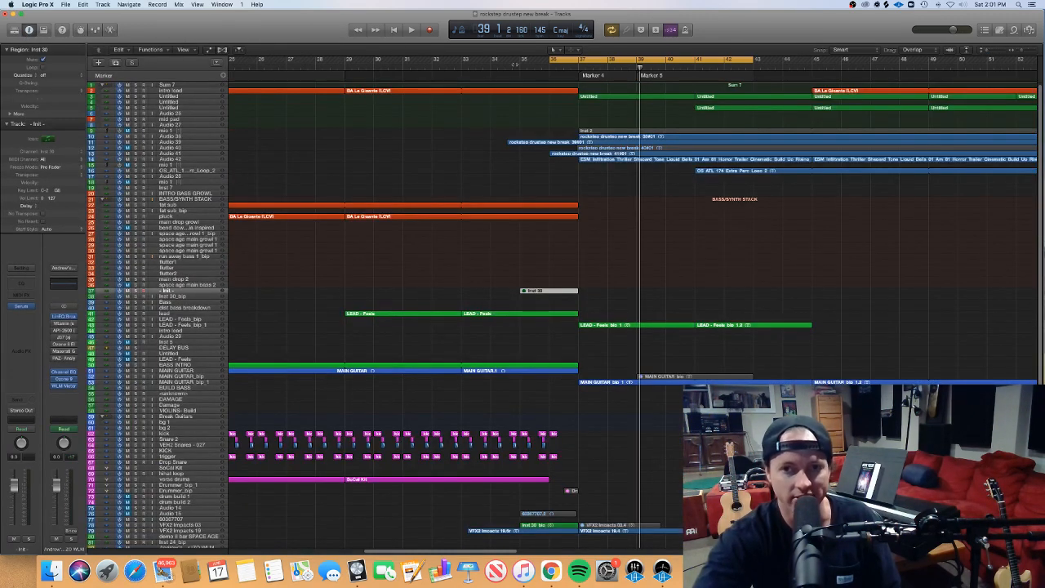
key("space")
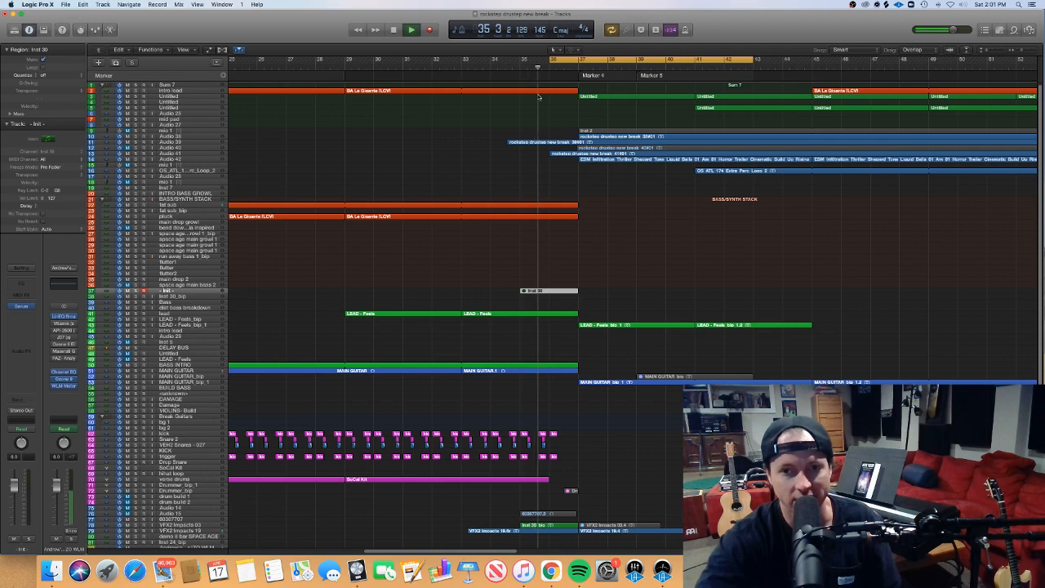
left_click(570, 51)
left_click(532, 62)
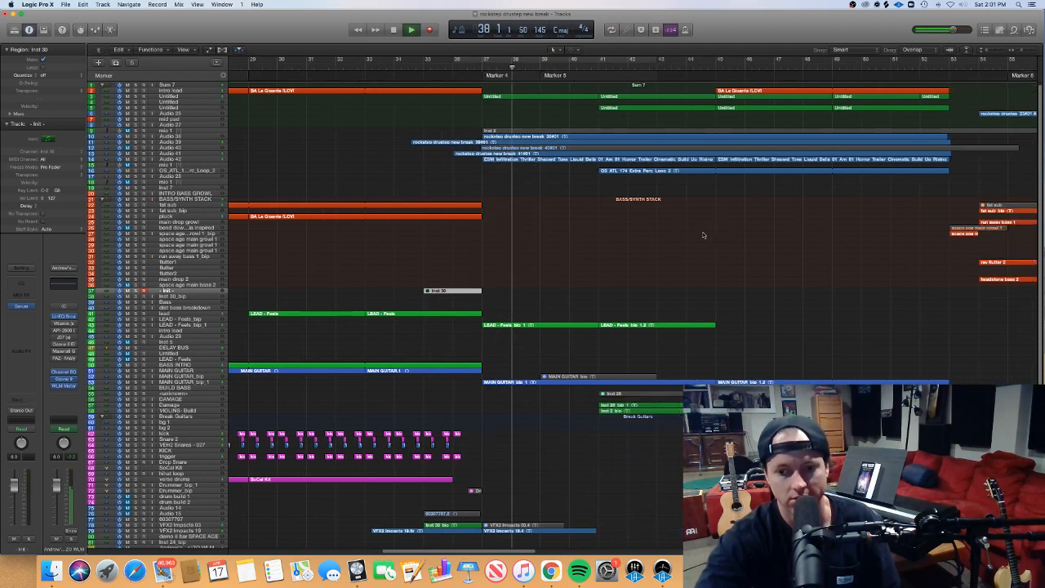
scroll(702, 234, "right", 5)
key("space")
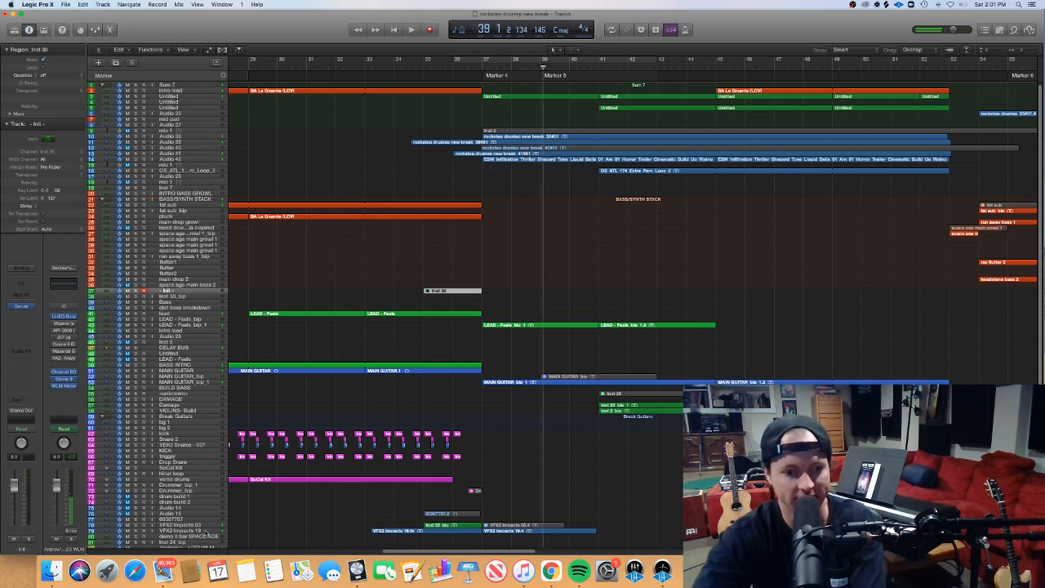
Select the VFX2 Impacts 19, Audio 38 and first Untitled tracks in turn, and clear the region selection
left_click(209, 531)
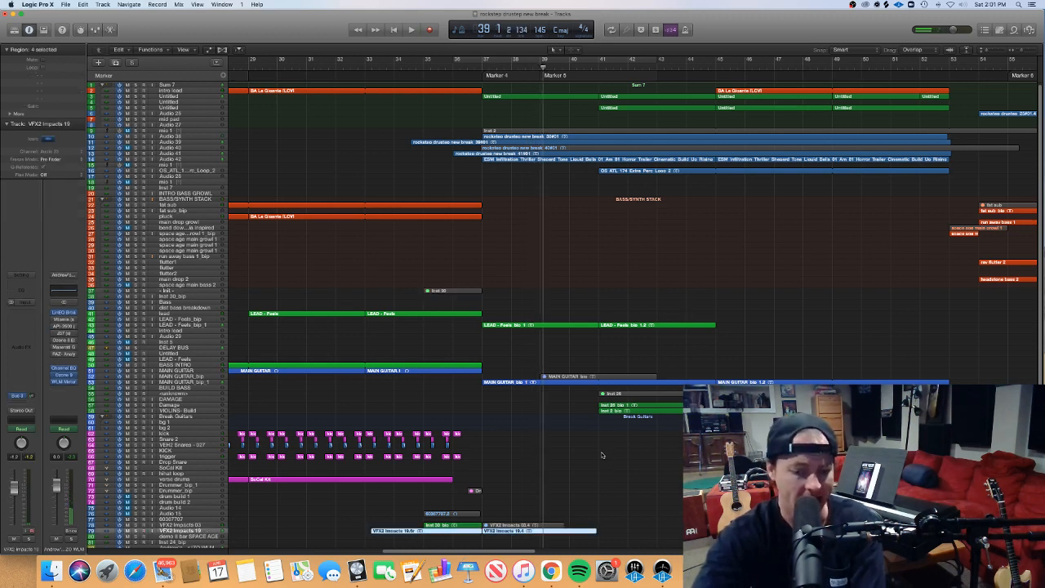
left_click(588, 467)
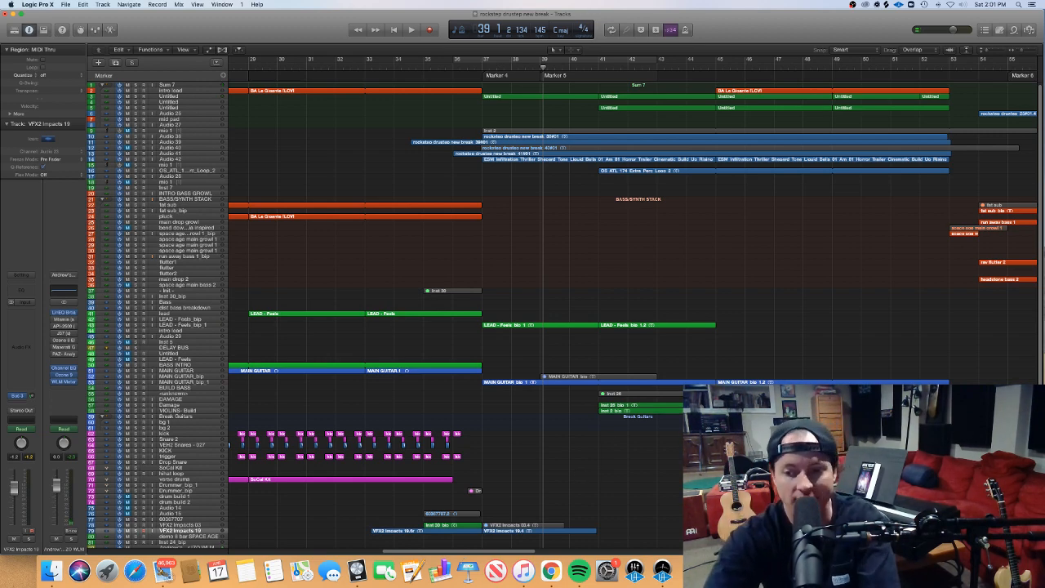
scroll(1040, 379, "down", 3)
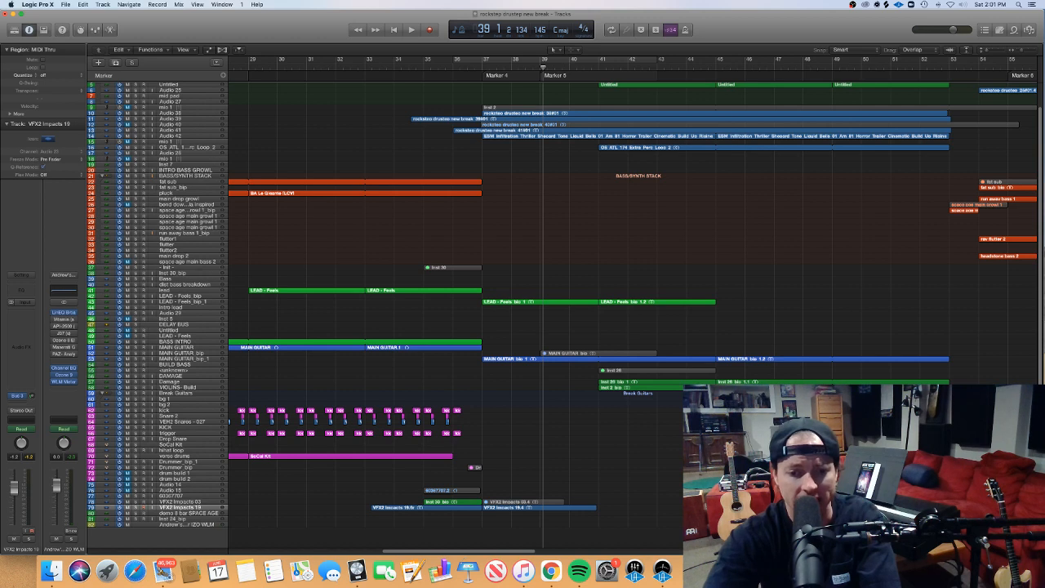
scroll(1040, 379, "up", 3)
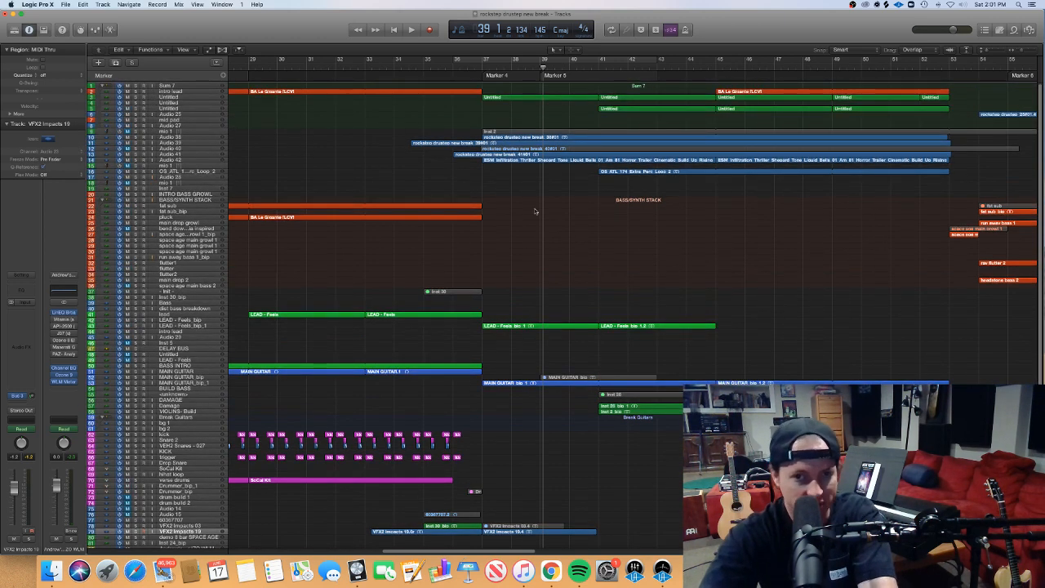
left_click(184, 141)
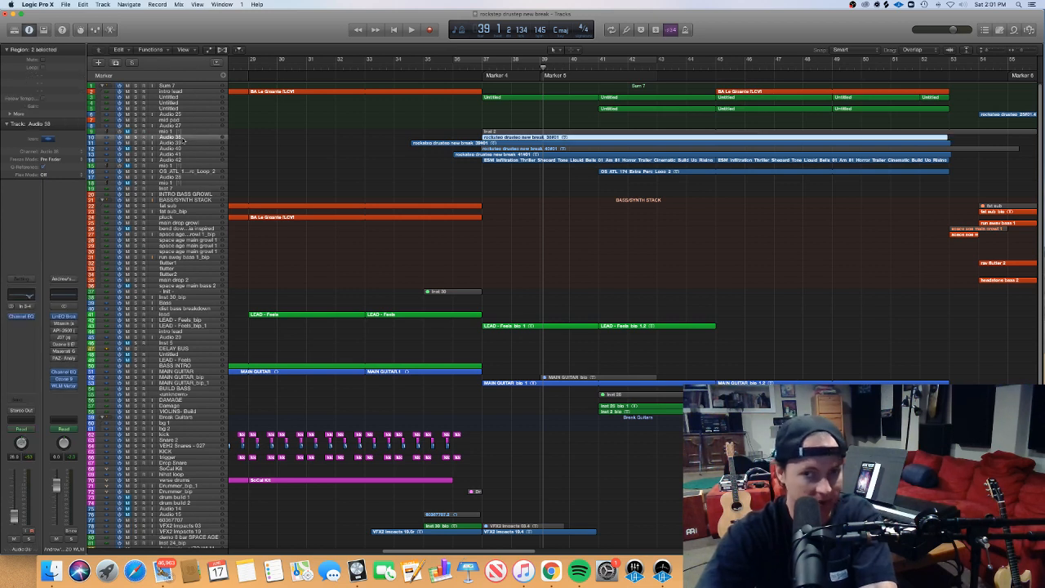
left_click(198, 97)
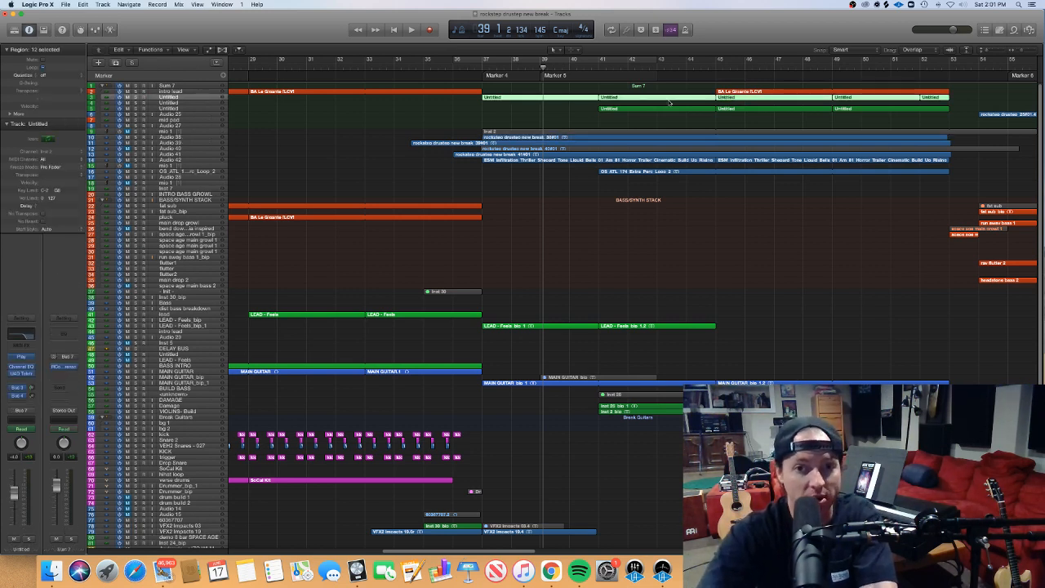
left_click(545, 110)
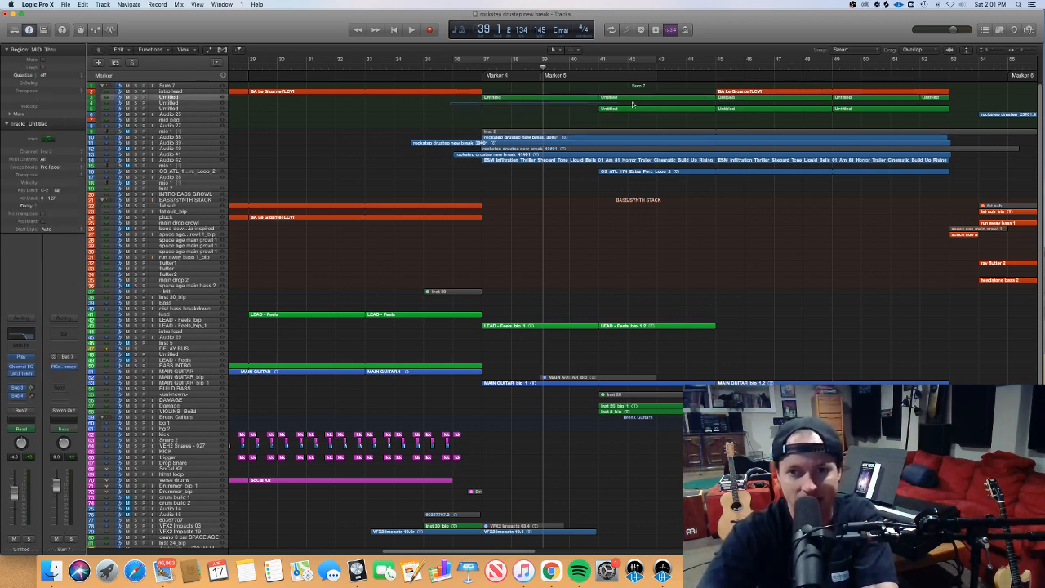
Select the five Untitled regions from bar 37 to bar 53 and view their notes together in the Piano Roll
left_click_drag(756, 104, 931, 99)
key("p")
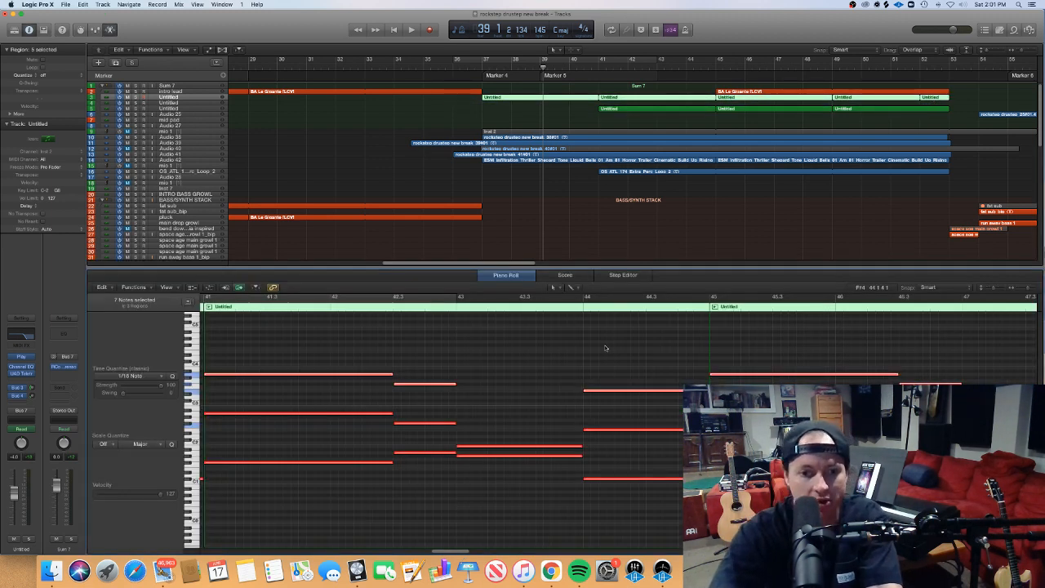
scroll(607, 347, "down", 2)
scroll(603, 347, "left", 2)
scroll(602, 347, "down", 3)
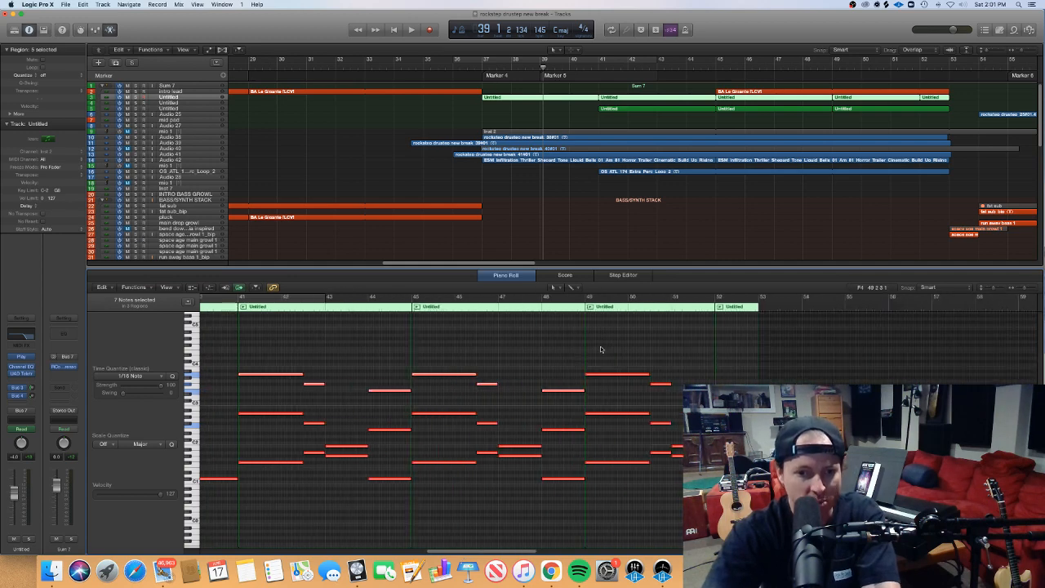
scroll(600, 347, "left", 3)
scroll(601, 350, "down", 3)
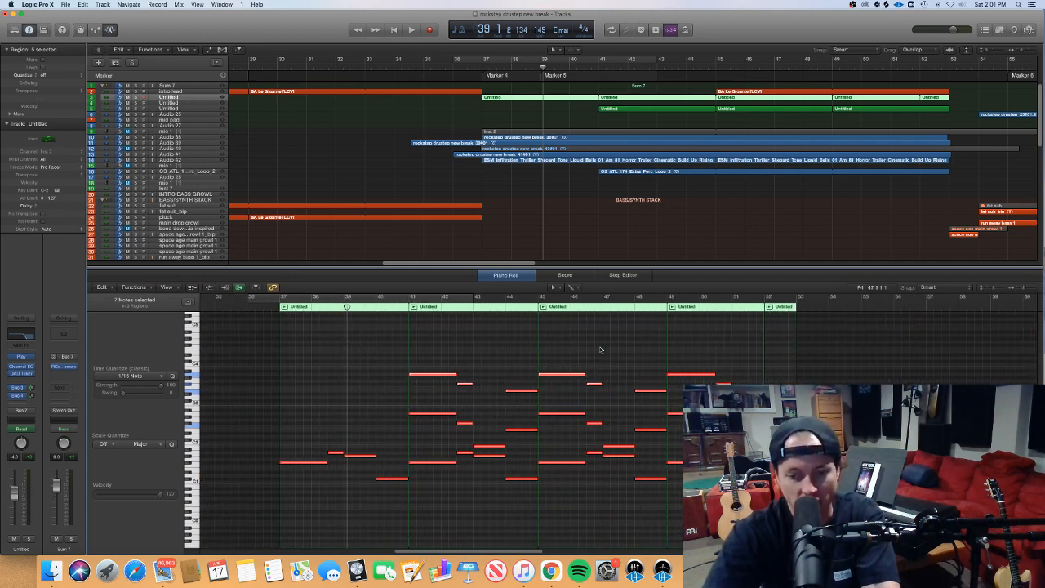
Move the playhead to bar 37, and highlight the single opening notes and the three-note chord at bar 41
left_click(278, 308)
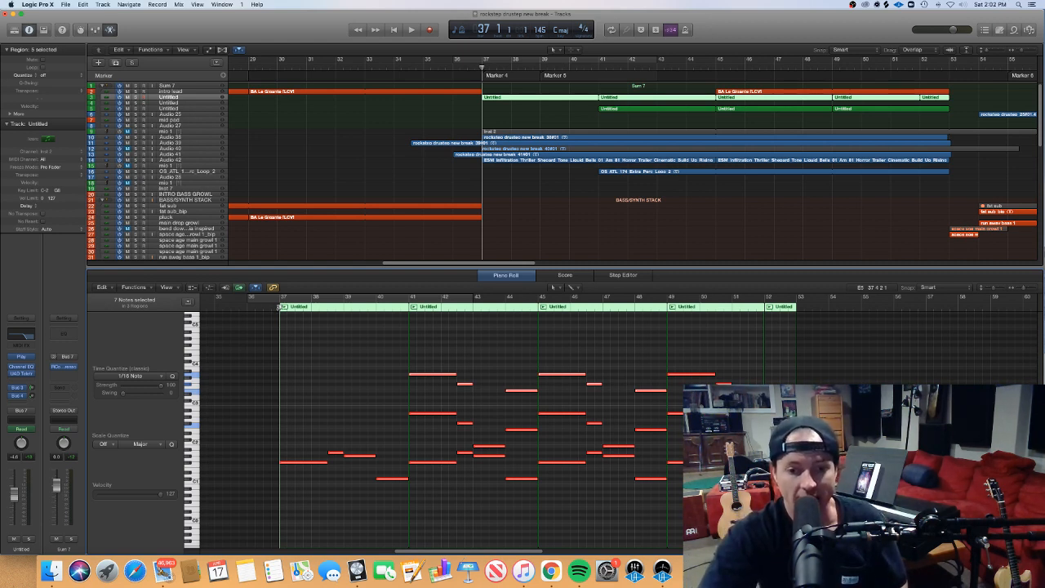
left_click(362, 412)
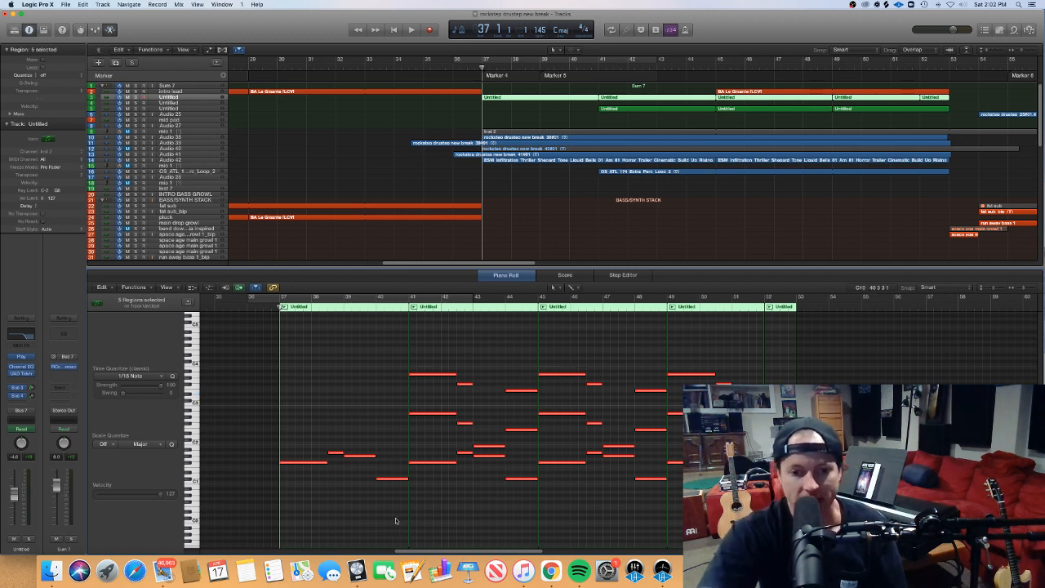
left_click_drag(396, 517, 307, 430)
left_click(431, 434)
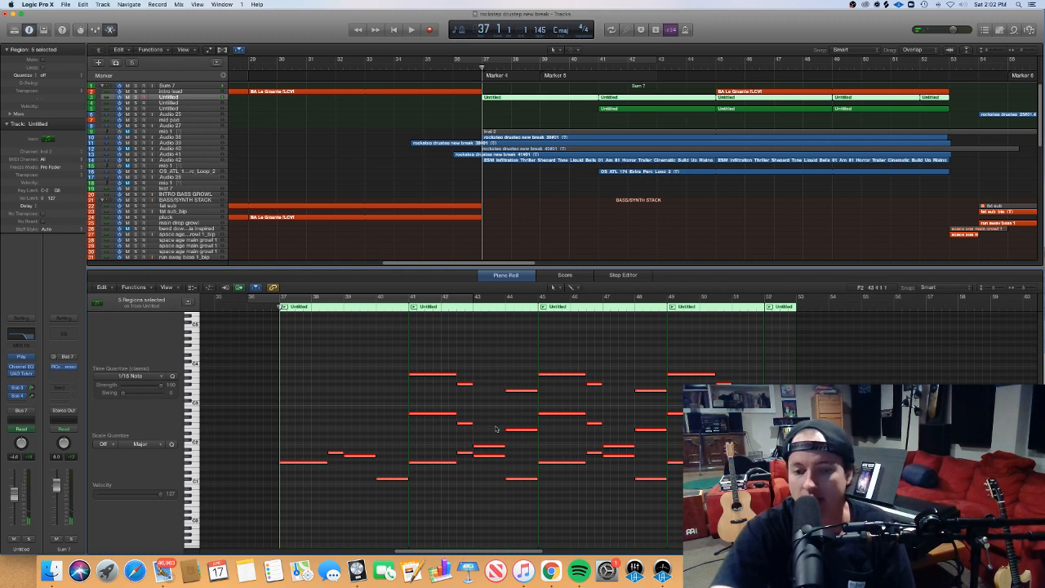
left_click_drag(432, 497, 427, 334)
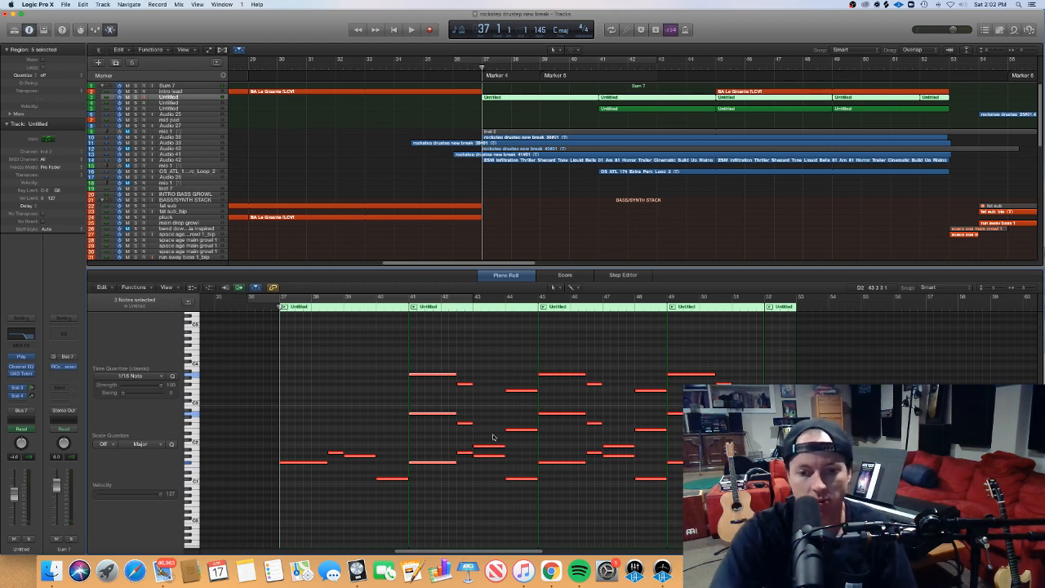
Highlight the short three-note chord in bar 42, its lowest note, and the lower note of the bar 43 pair
left_click(467, 467)
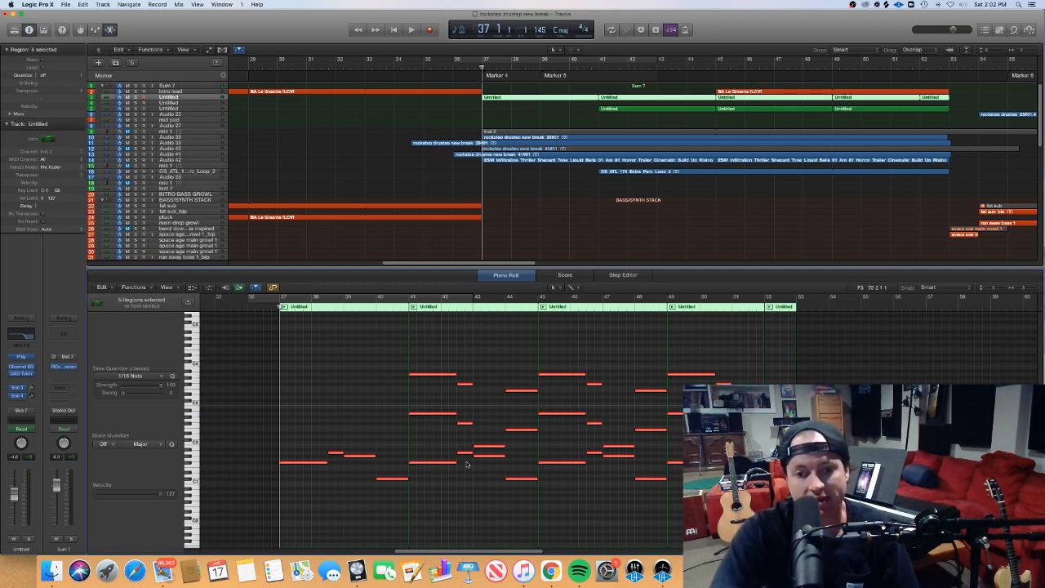
left_click_drag(467, 459, 463, 358)
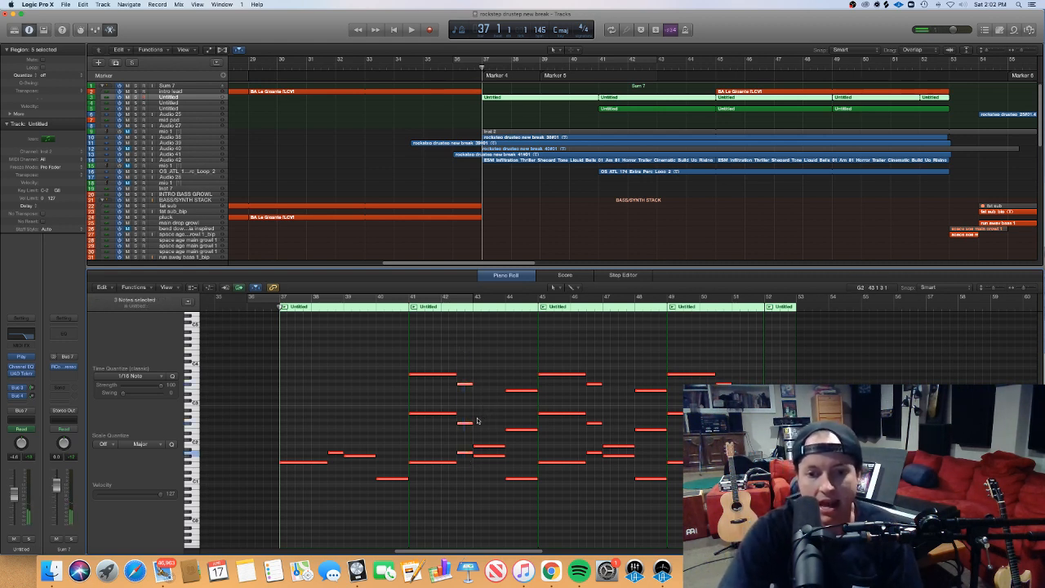
left_click(463, 451)
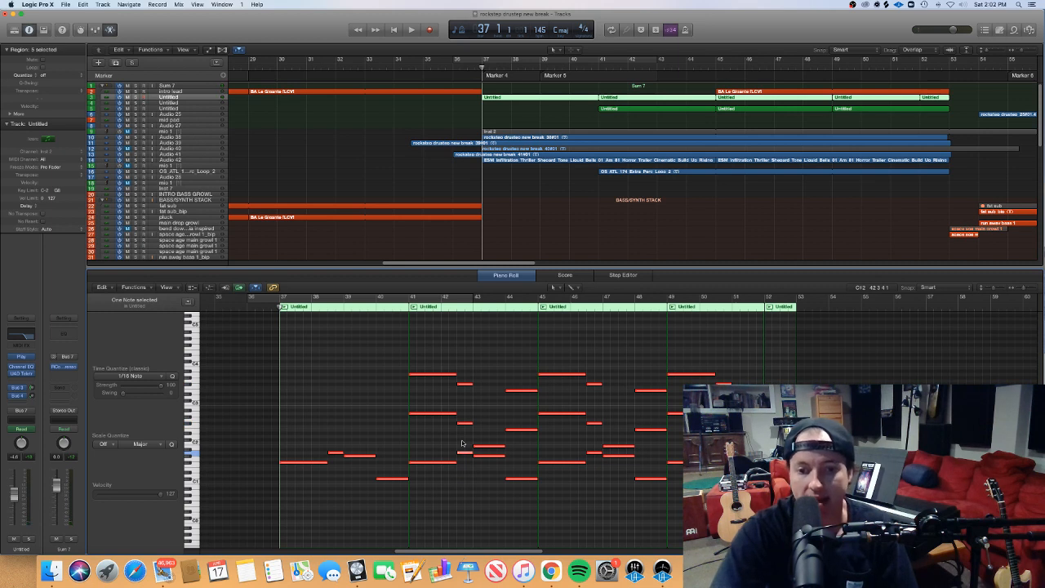
left_click(463, 444)
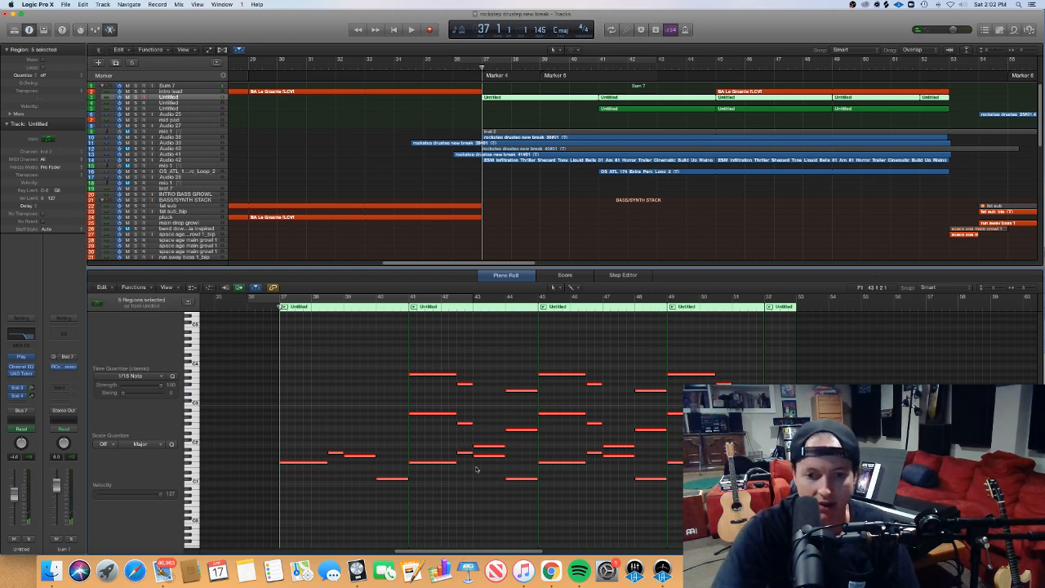
left_click_drag(485, 470, 488, 441)
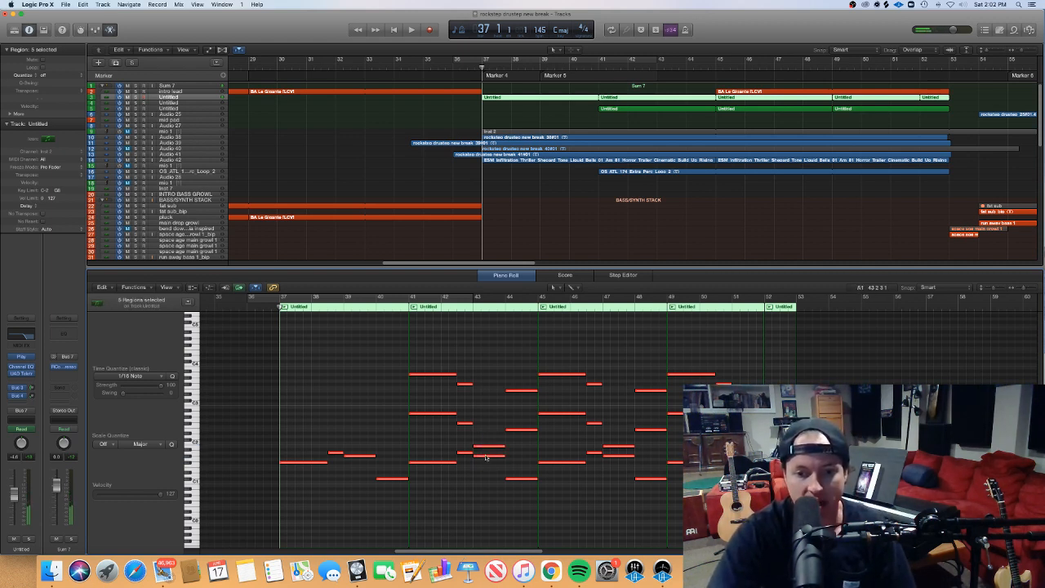
left_click(485, 456)
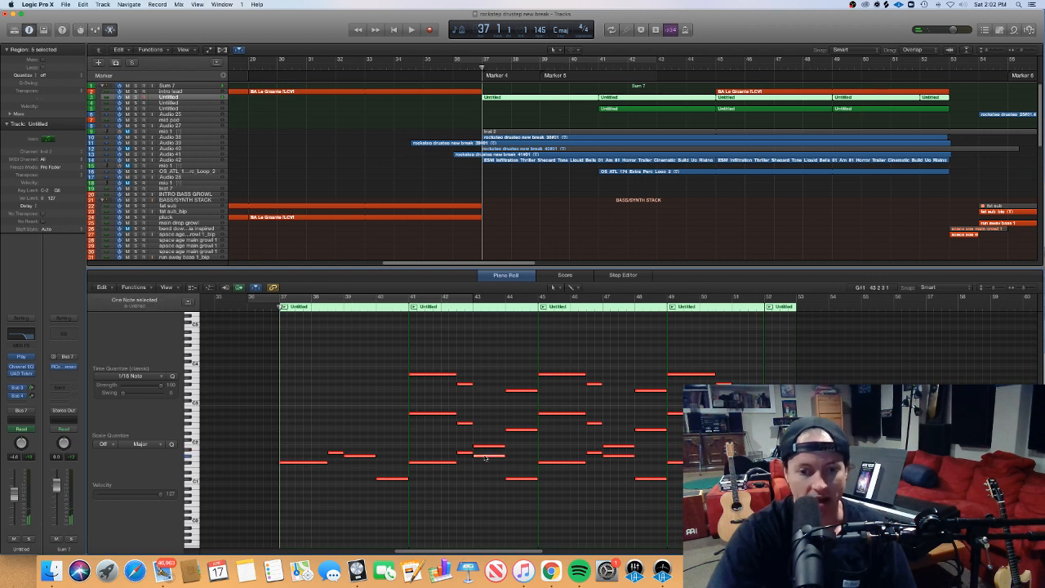
Highlight the bar 44 chord, audition its middle E2 note, and close the Piano Roll
left_click(510, 495)
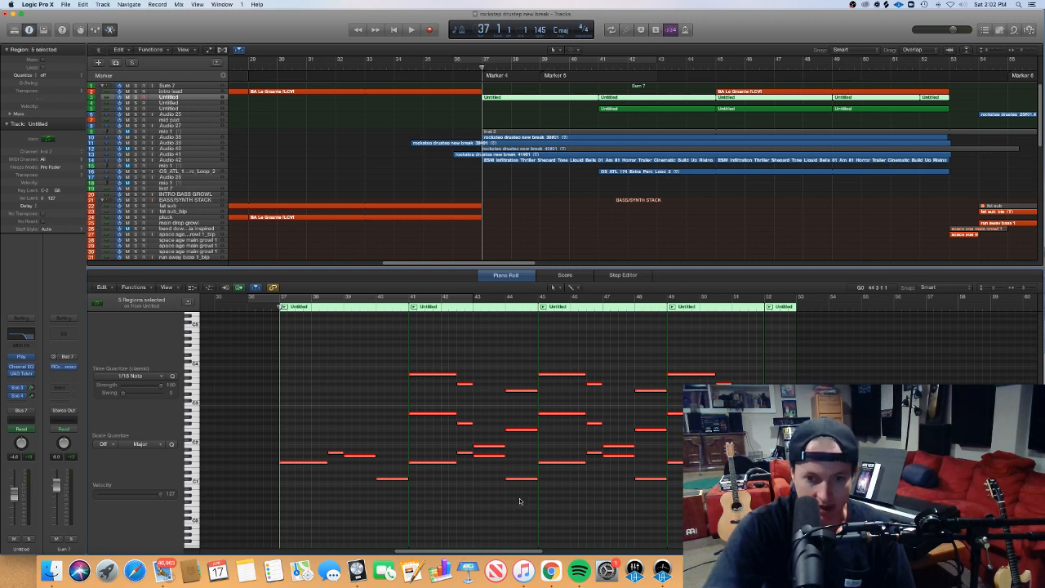
left_click_drag(519, 501, 534, 350)
left_click(512, 430)
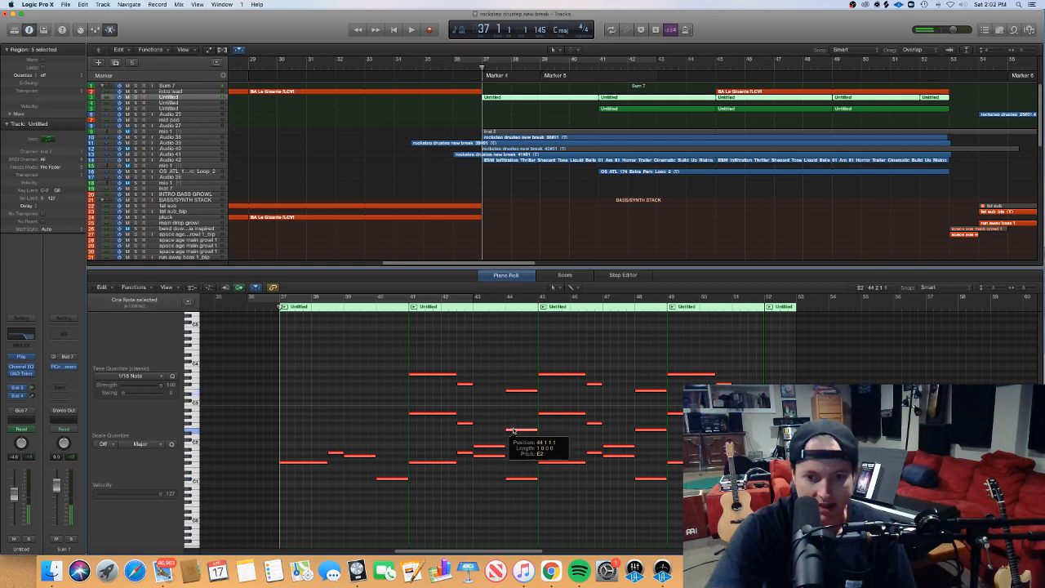
left_click_drag(512, 430, 512, 428)
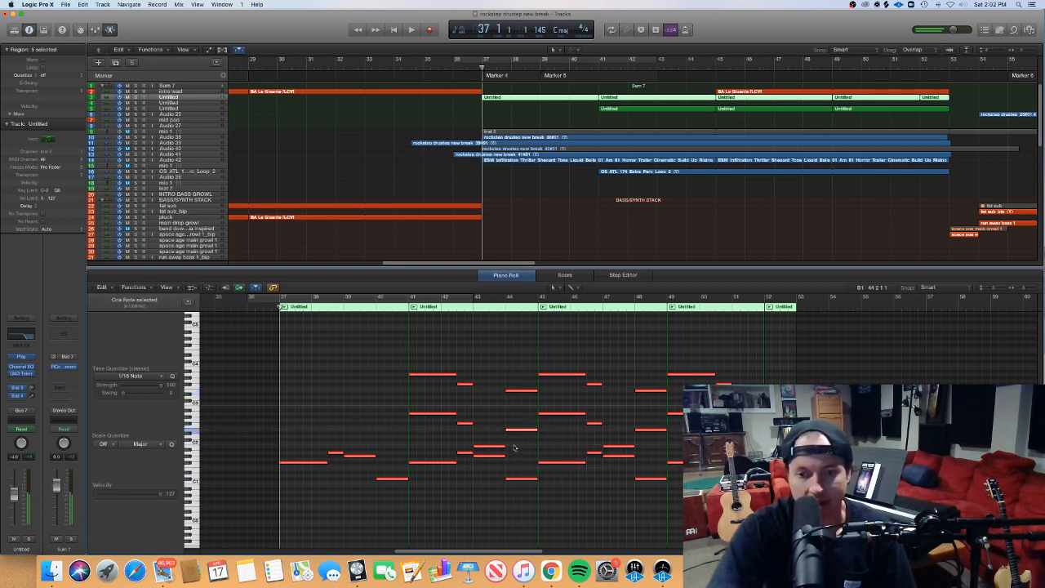
key("p")
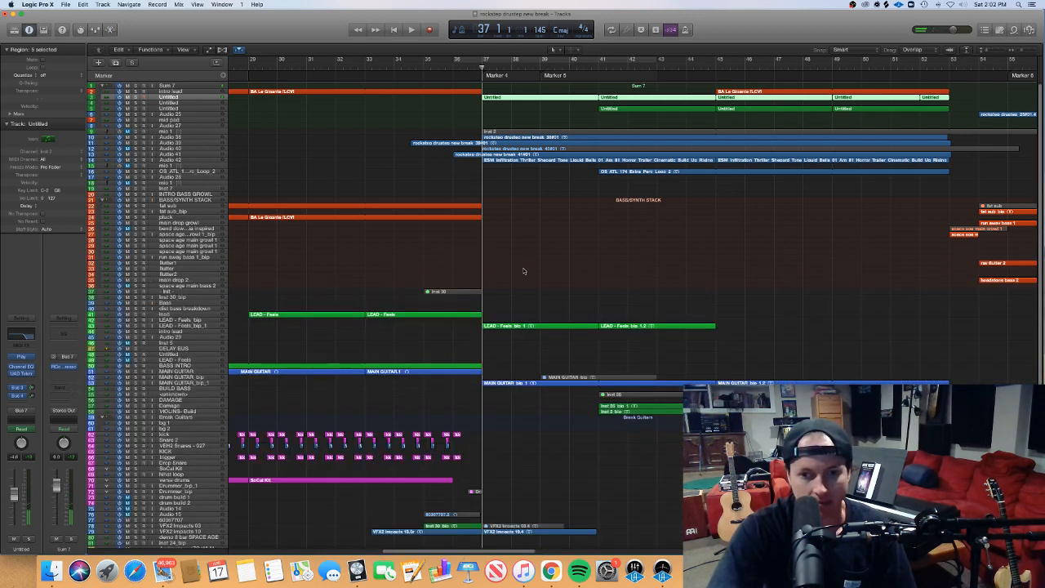
Select the four bounced Inst regions on the Damage and VIOLINS- Build tracks between bars 41 and 53
scroll(526, 358, "left", 5)
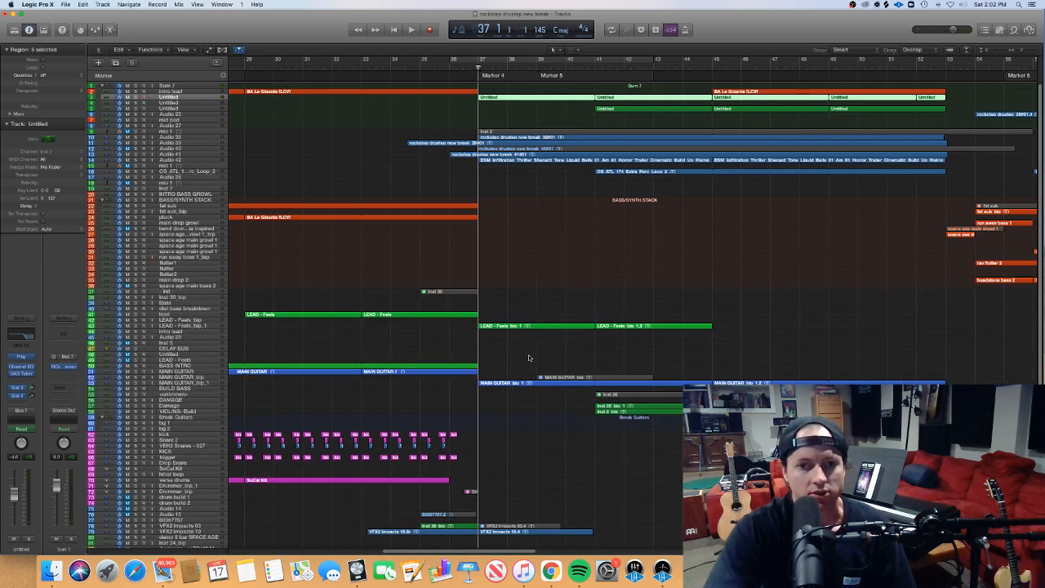
scroll(528, 357, "left", 8)
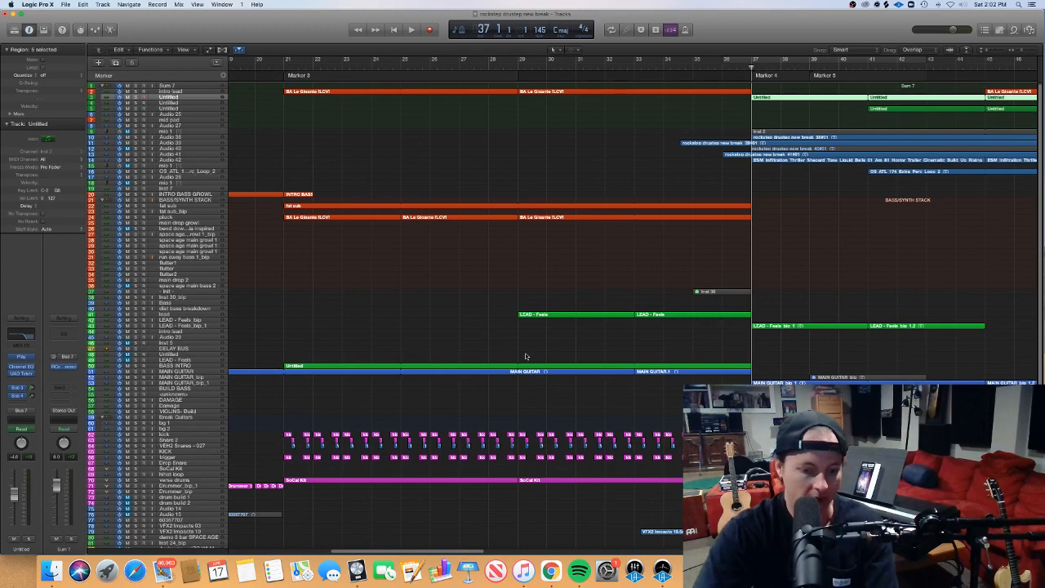
scroll(527, 357, "down", 6)
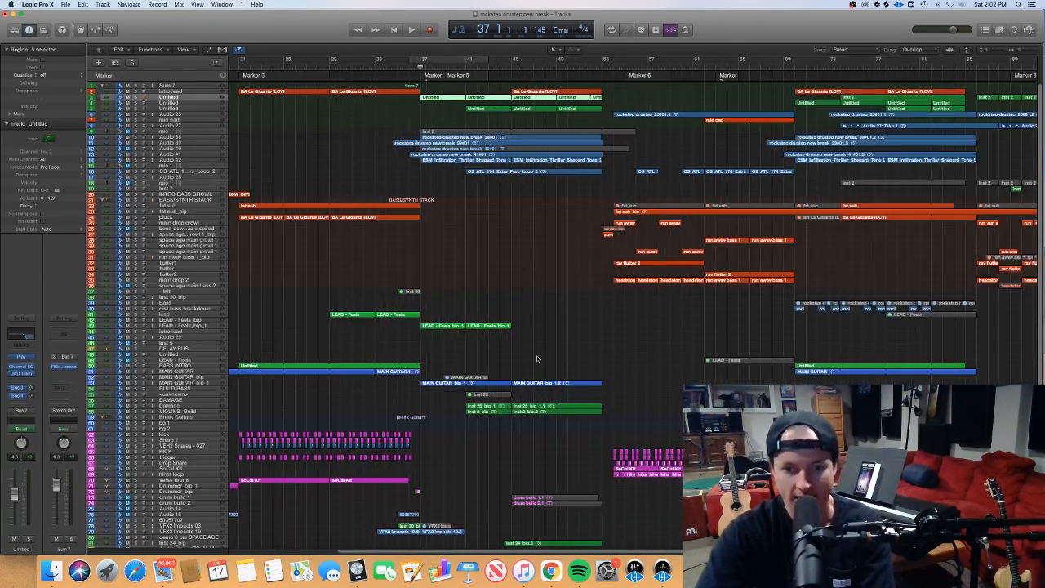
scroll(541, 364, "right", 1)
left_click_drag(449, 440, 537, 408)
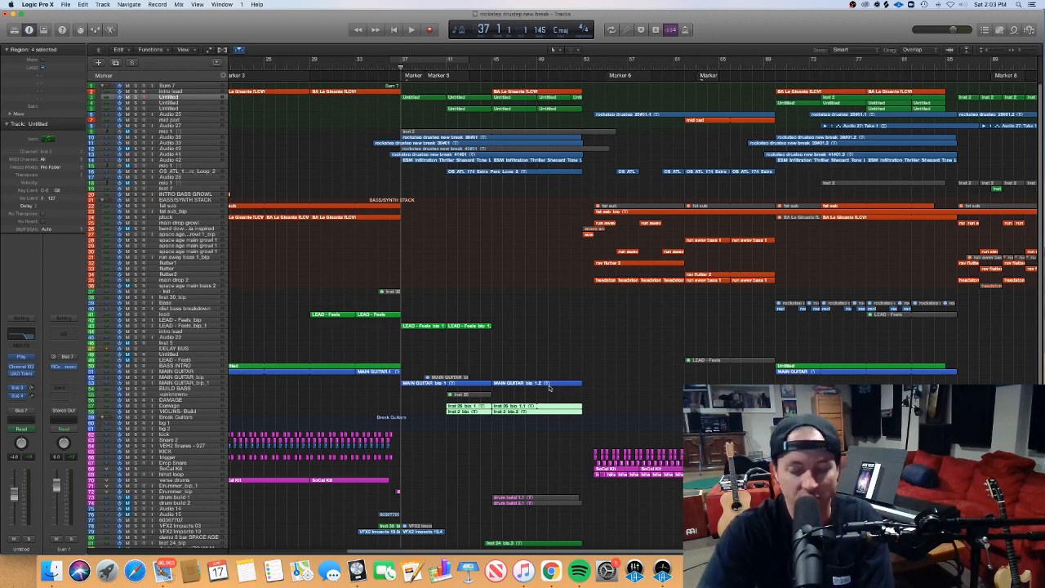
Return the playhead to bar 37, the start of the build, and move it to bar 54 where the drop starts
scroll(1041, 372, "down", 3)
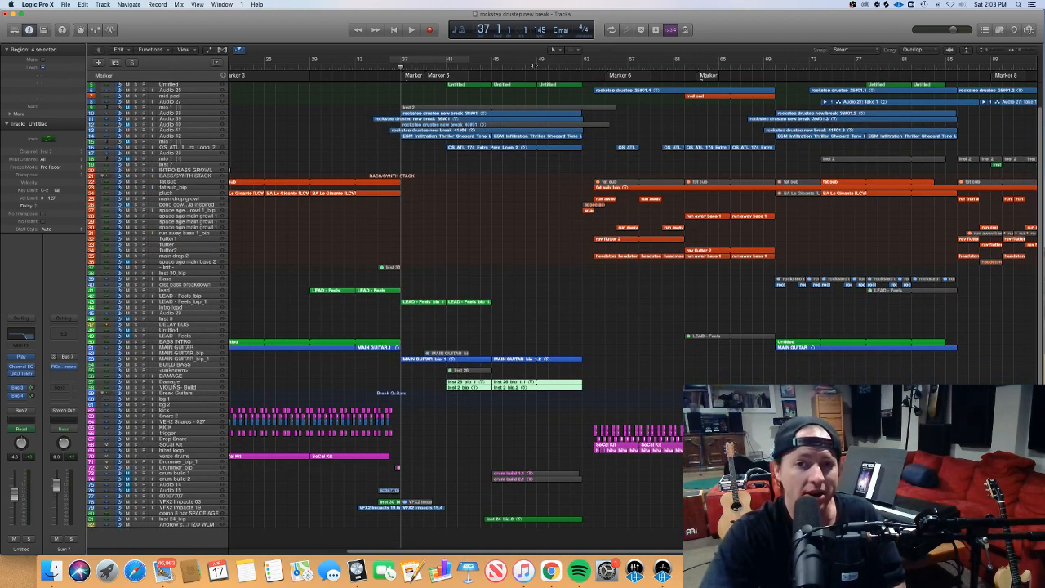
left_click(535, 66)
left_click(399, 68)
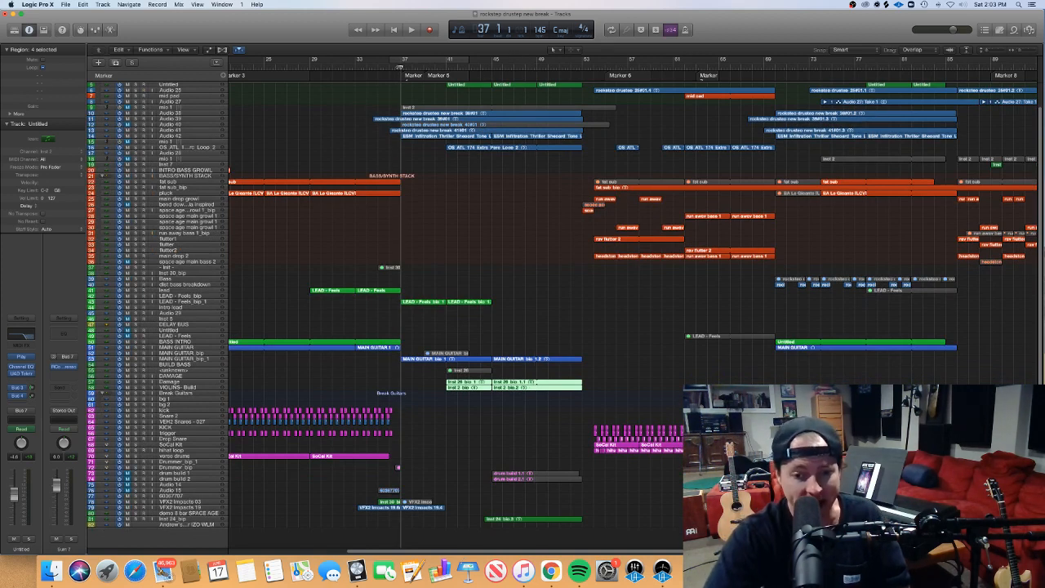
left_click(593, 66)
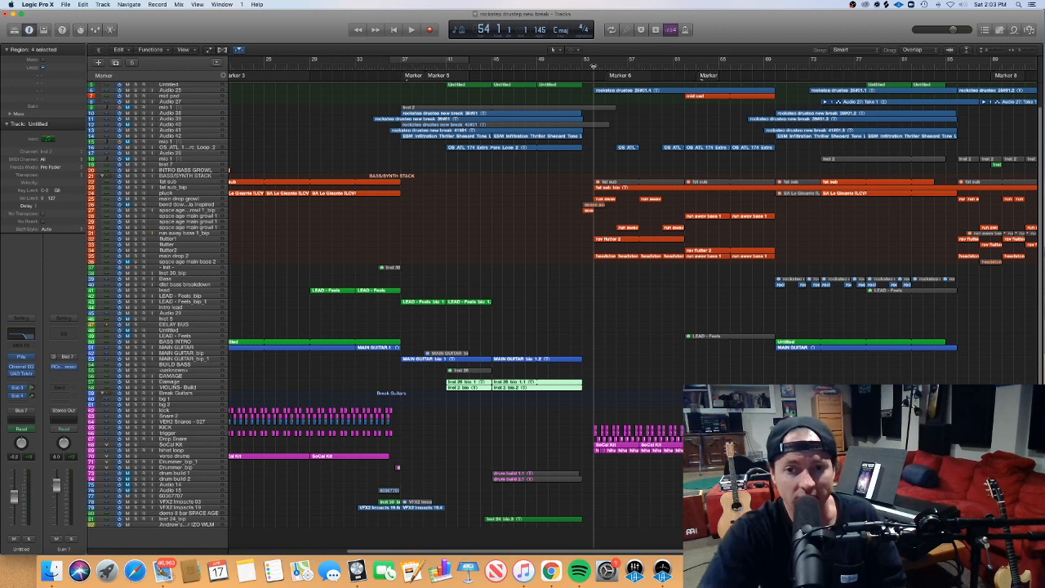
Move the playhead to bar 41 and open the five regions of track 3 between bars 37 and 53 in the Piano Roll
left_click(581, 66)
left_click_drag(581, 68, 451, 67)
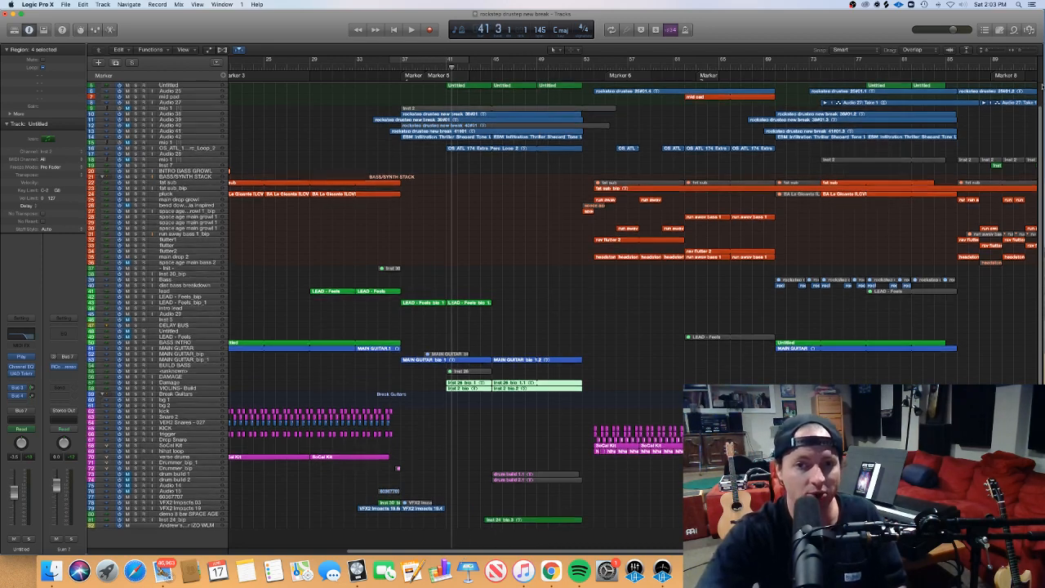
scroll(1038, 123, "up", 2)
left_click_drag(381, 107, 577, 99)
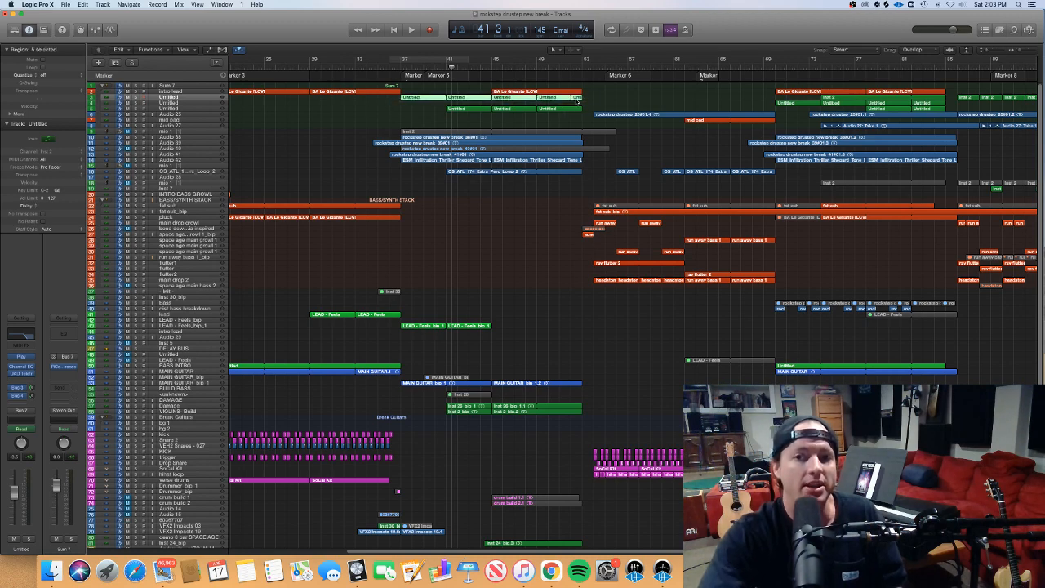
double_click(576, 99)
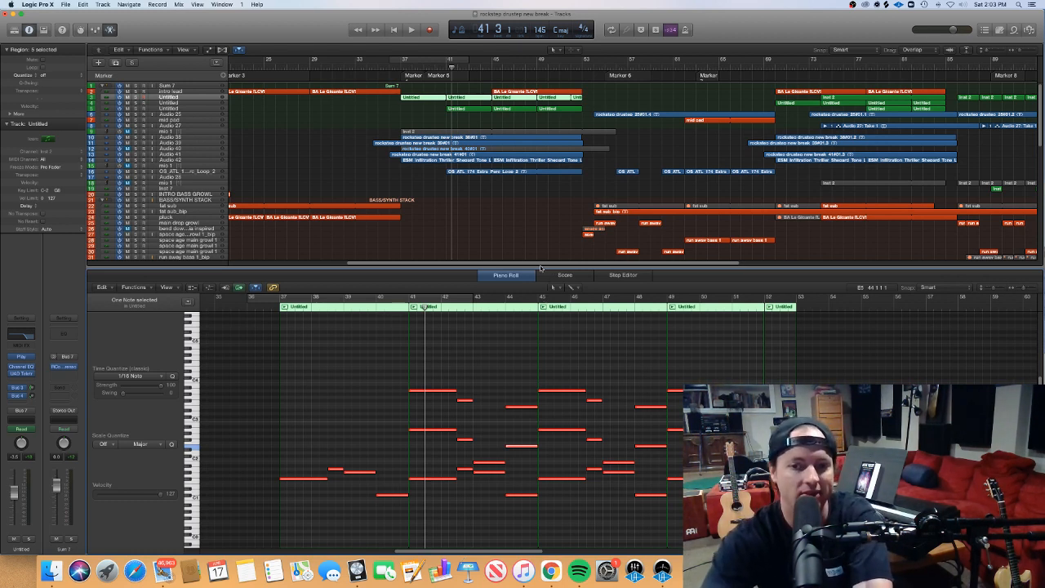
Play the track 3 part from bar 37 and stop playback around bar 49
left_click_drag(426, 307, 276, 310)
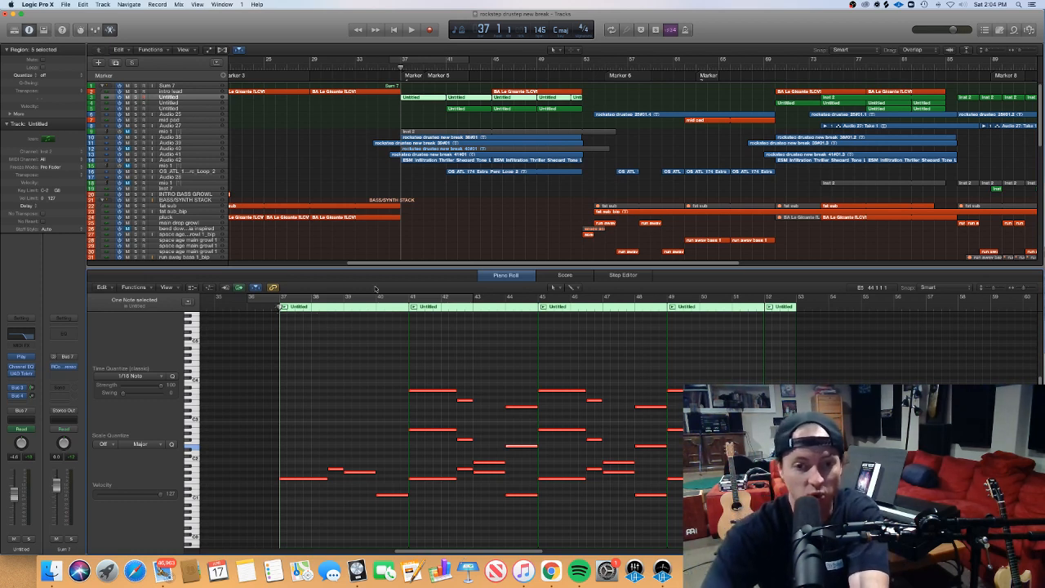
left_click(442, 325)
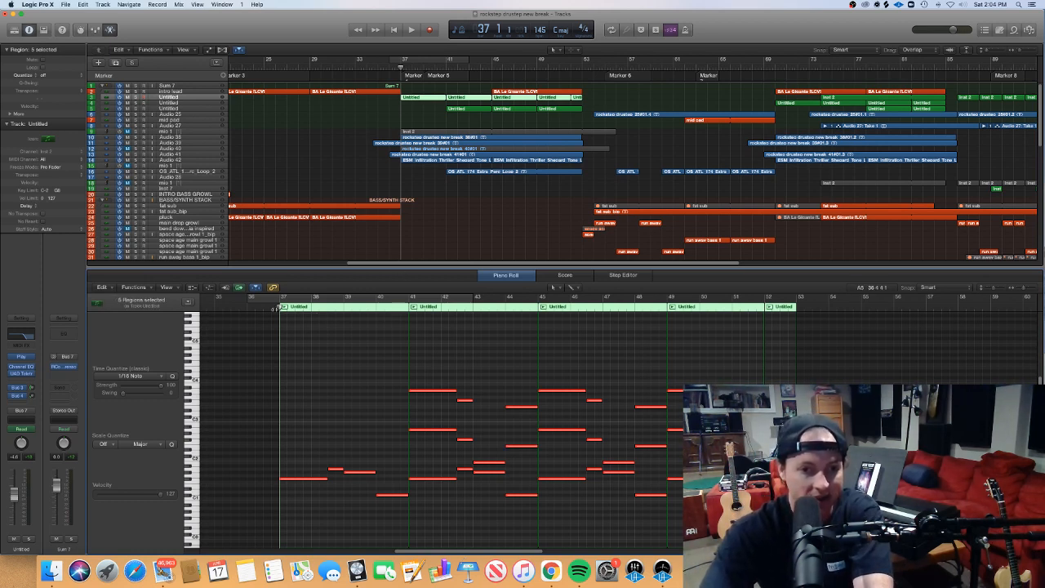
key("space")
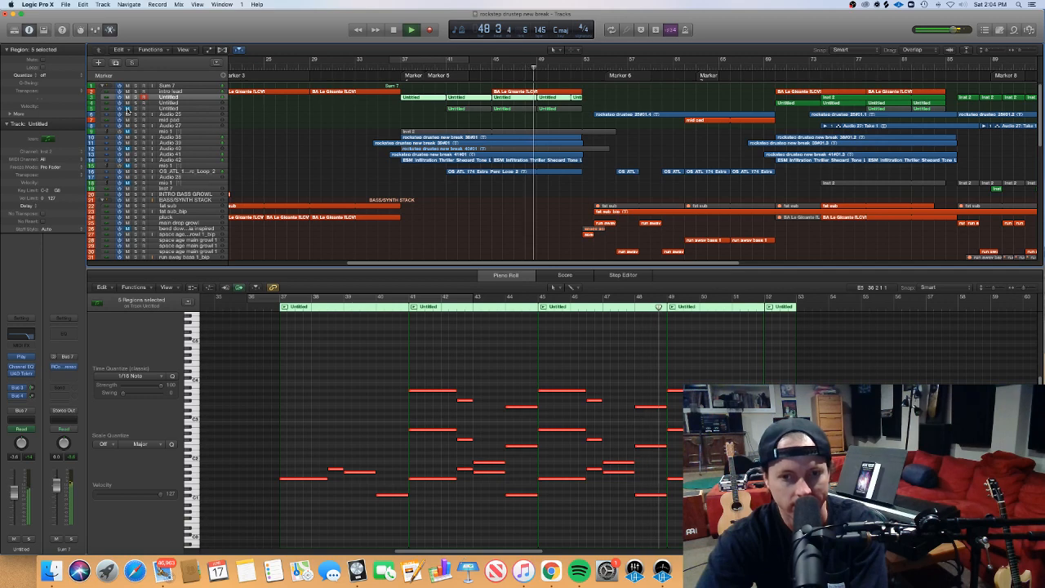
key("space")
Select track 5 and inspect its volume automation just before bar 41, hiding the automation again
left_click(168, 108)
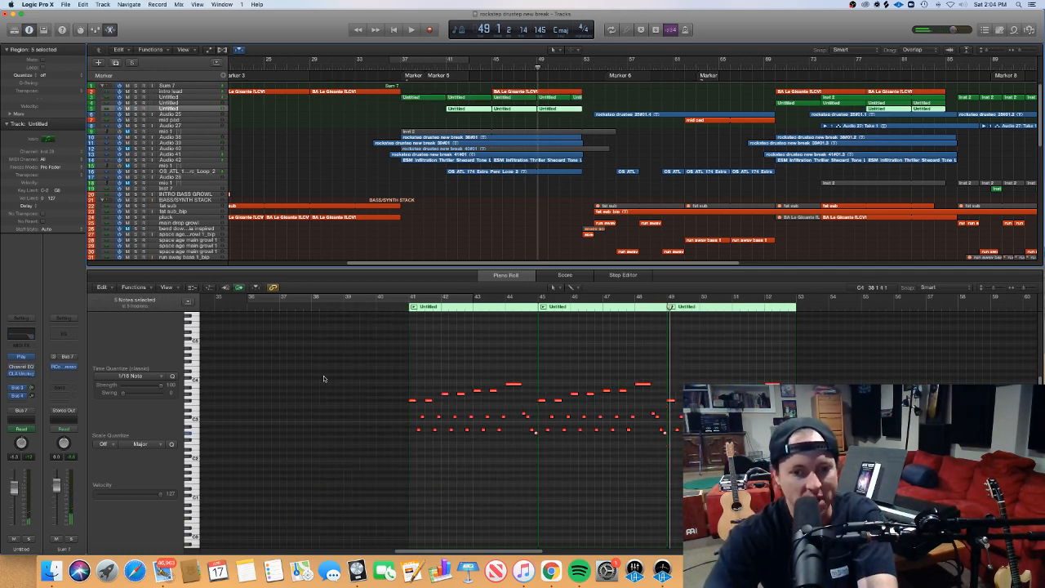
key("a")
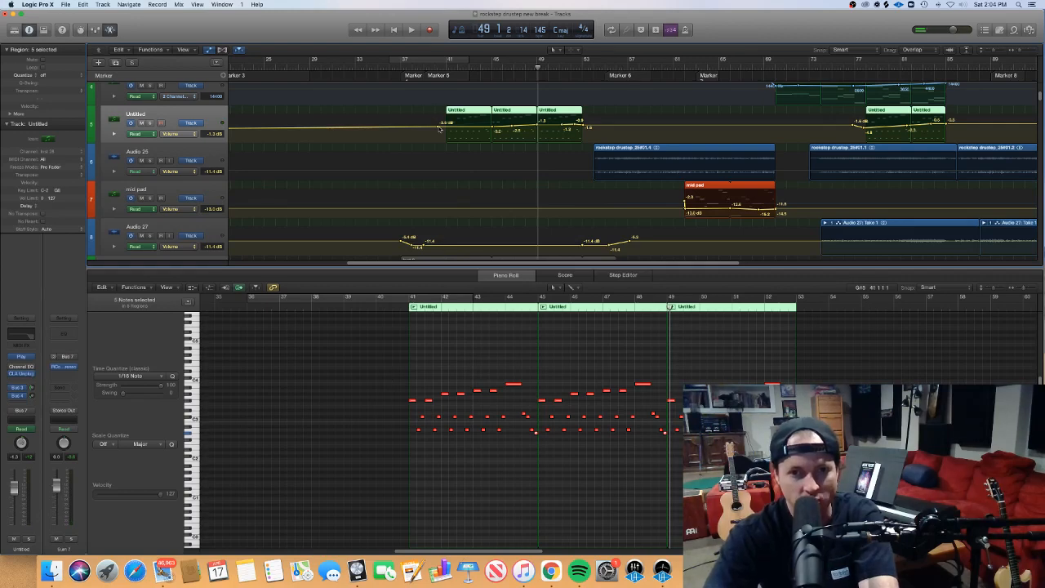
left_click(433, 128)
left_click_drag(439, 127, 437, 129)
key("a")
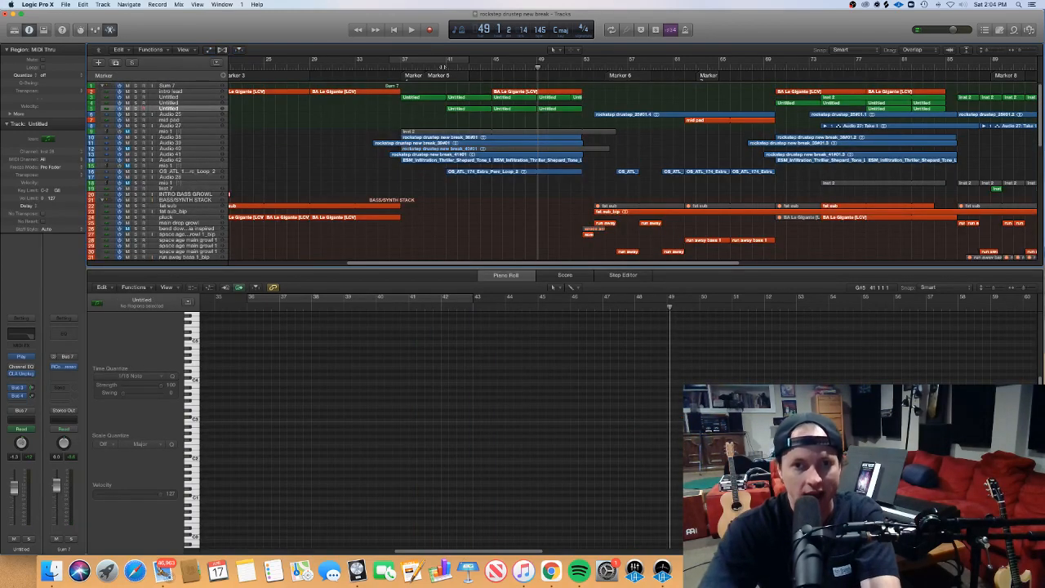
Show only track 5's first region at bar 41 in the Piano Roll and enlarge its notes, with the playhead just before it
left_click(443, 67)
left_click(459, 108)
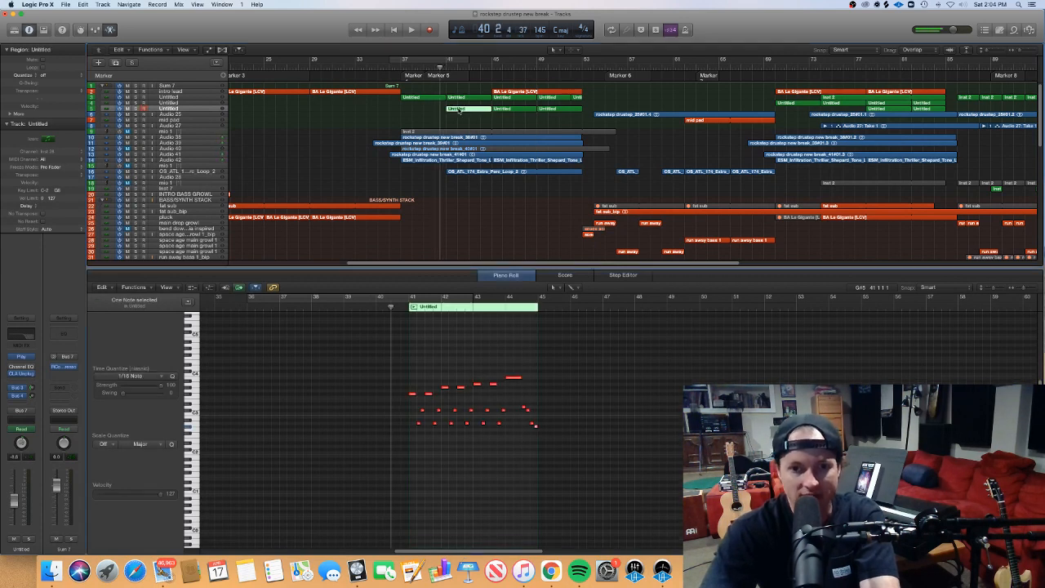
scroll(598, 438, "up", 5)
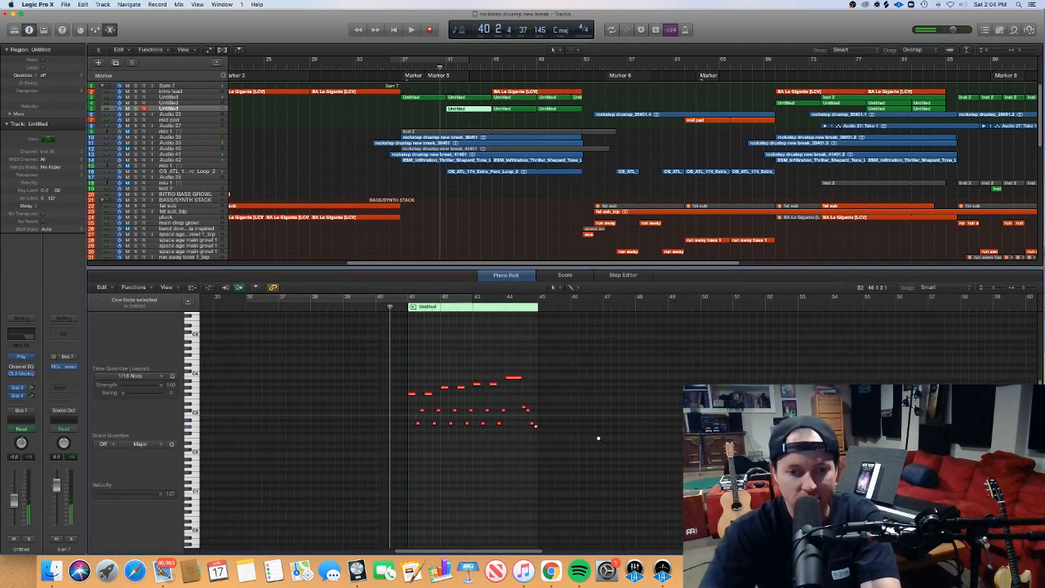
scroll(591, 437, "left", 5)
left_click(599, 450)
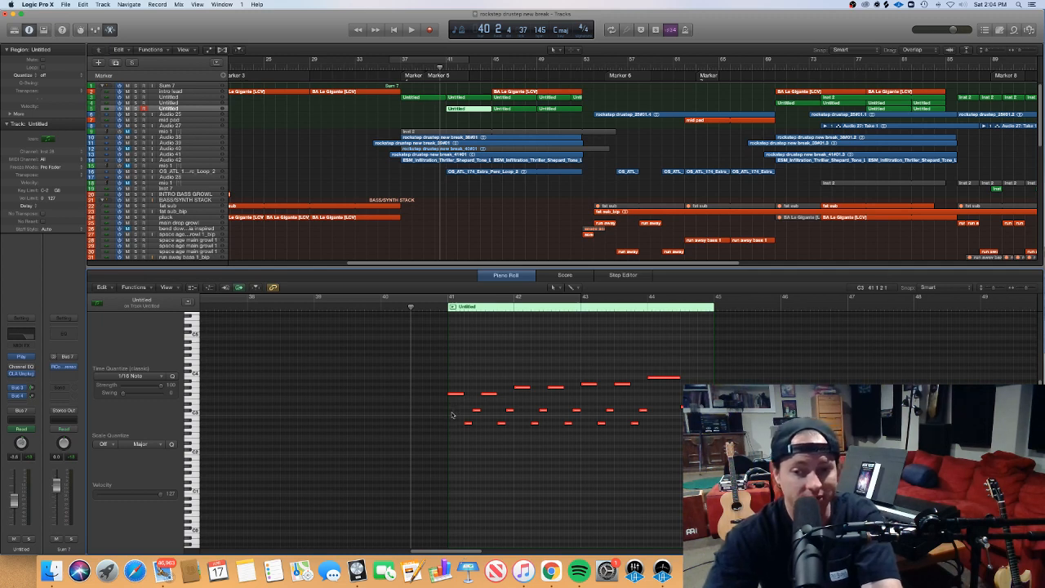
Examine the rising top notes and the lower note pattern beneath them in bar 41 of the region
left_click(456, 395)
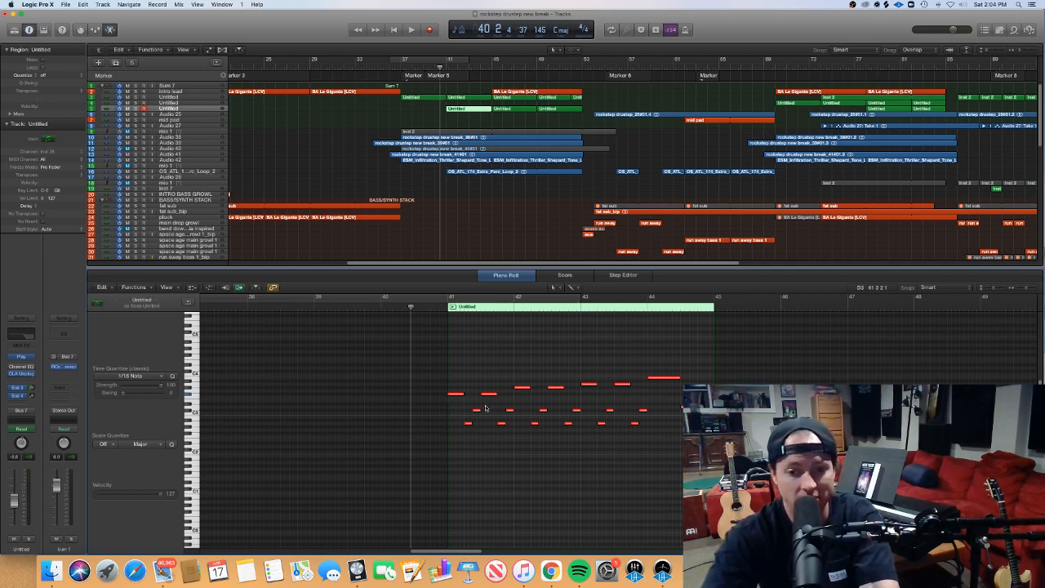
left_click(489, 394)
left_click(524, 387)
left_click(547, 399)
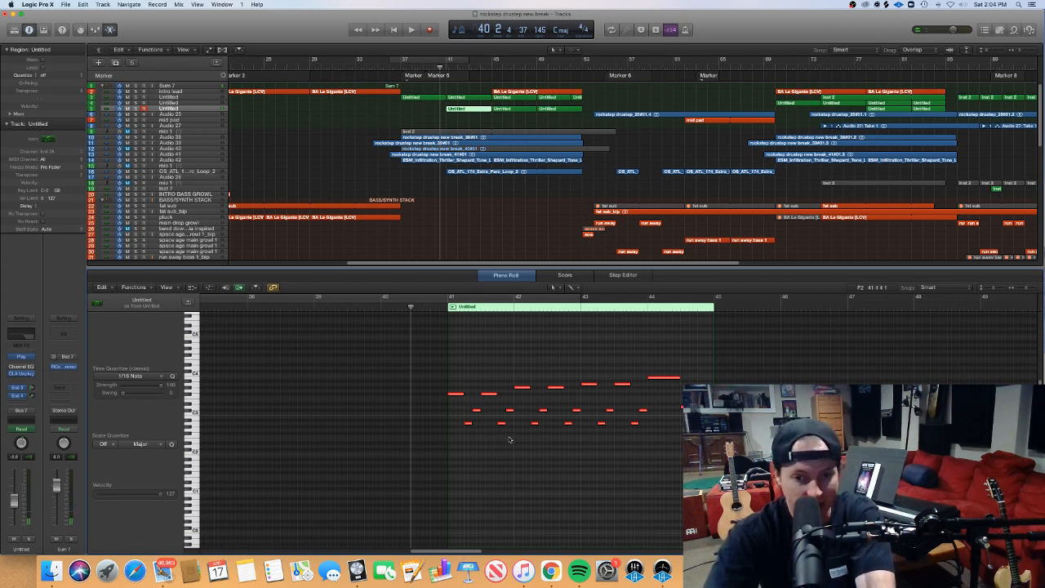
left_click_drag(508, 438, 444, 384)
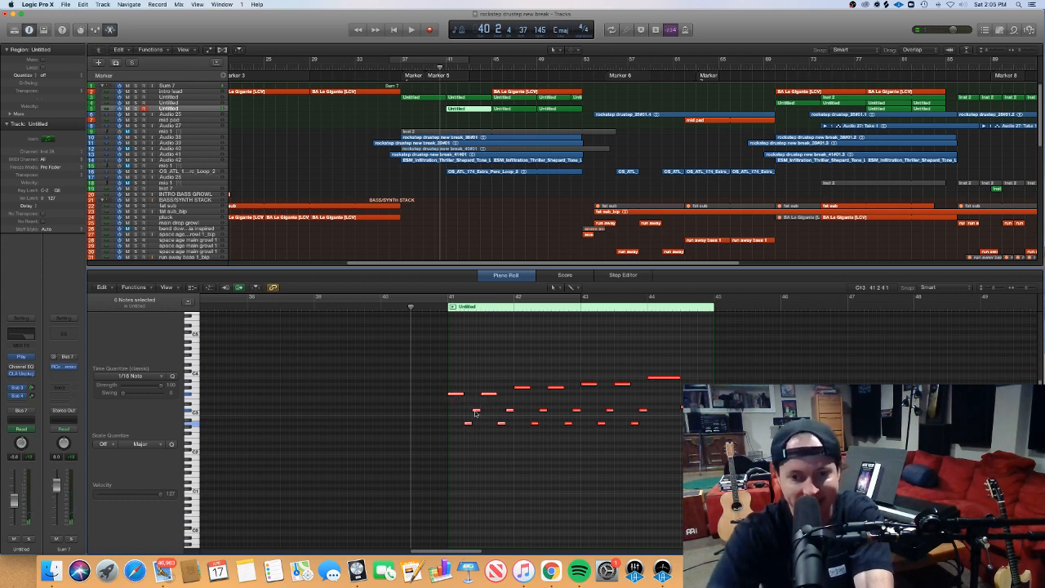
left_click(507, 442)
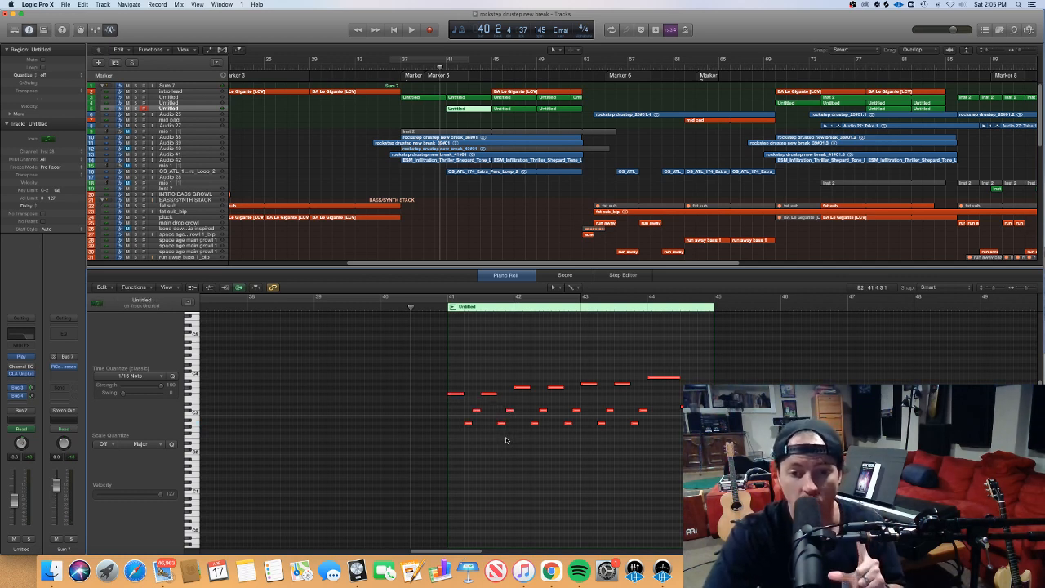
left_click_drag(505, 438, 462, 424)
left_click(462, 427)
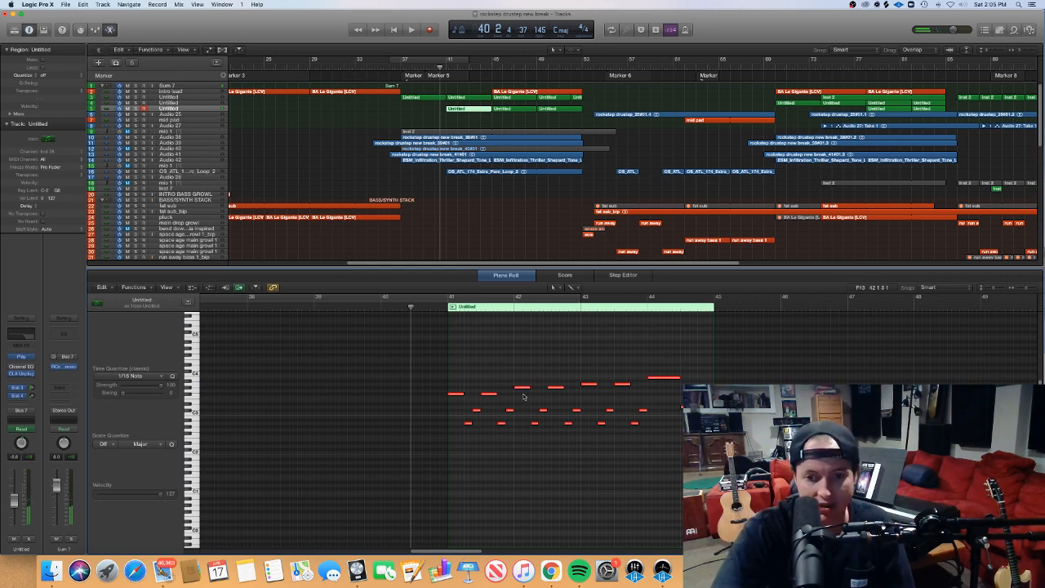
Examine how the top note and the two lower notes combine into a chord in bar 42
left_click_drag(537, 403, 591, 417)
left_click_drag(516, 369, 563, 403)
left_click(562, 401)
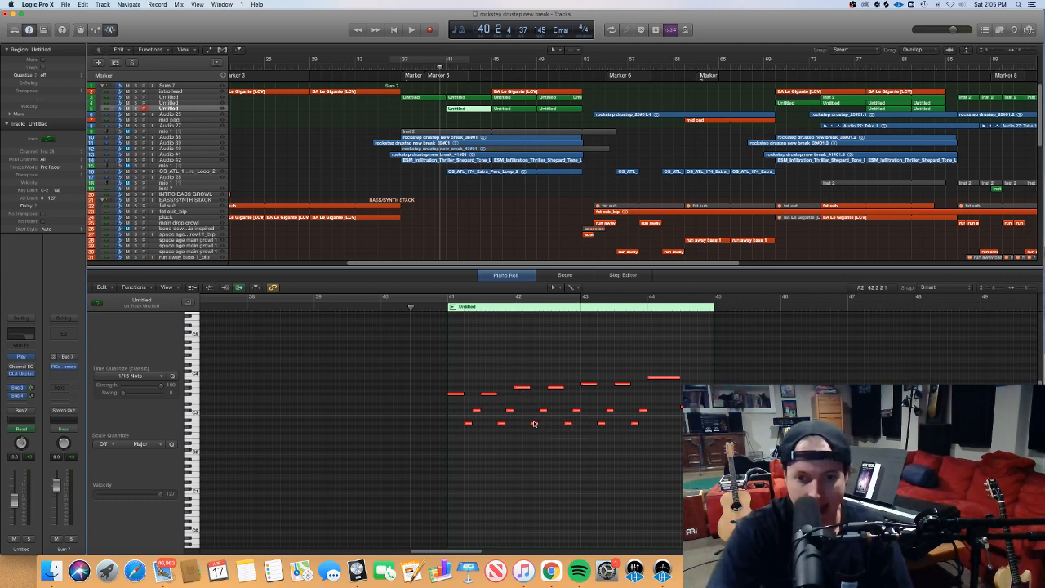
left_click_drag(536, 433, 523, 377)
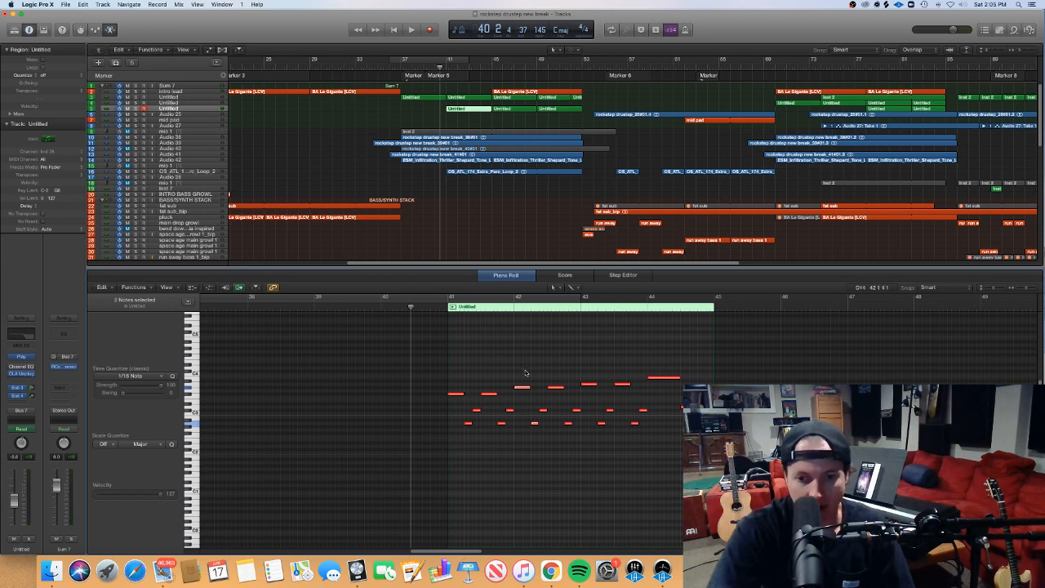
left_click(540, 409)
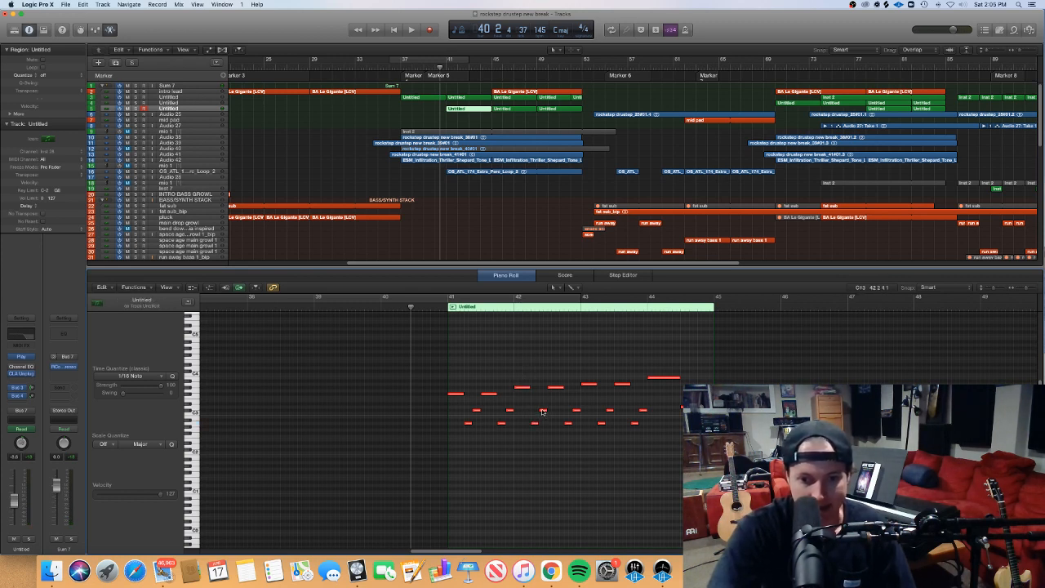
left_click(542, 410)
left_click(548, 417)
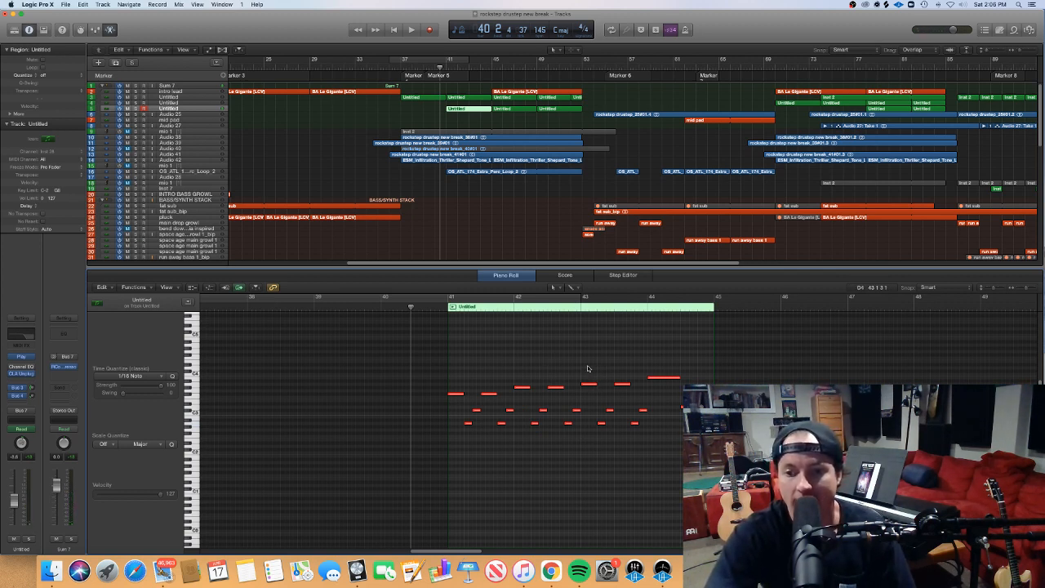
Examine the note group in bar 43 and the long top note with its closing notes in bar 44
left_click_drag(588, 366, 642, 439)
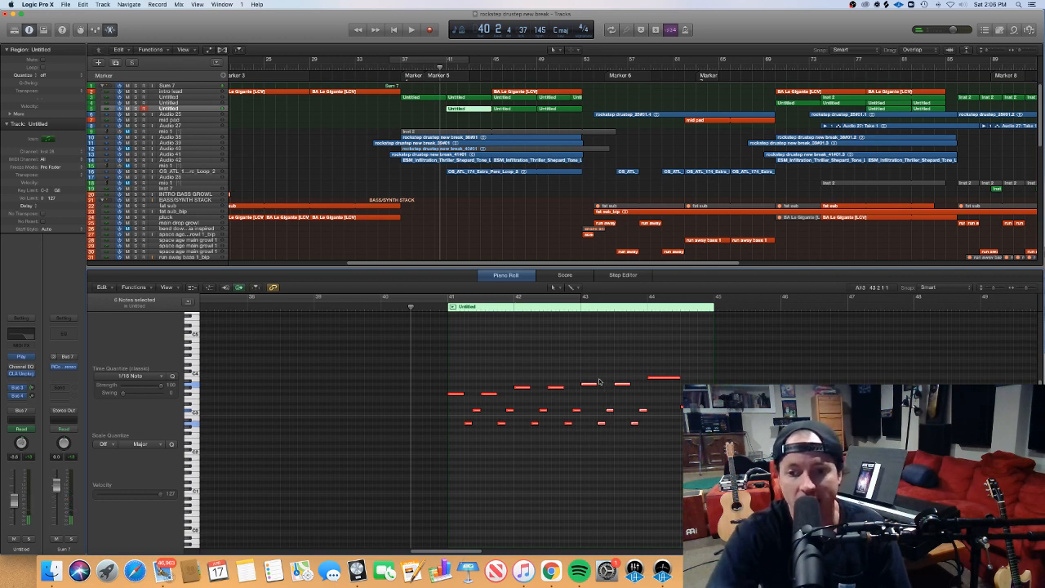
left_click(663, 377)
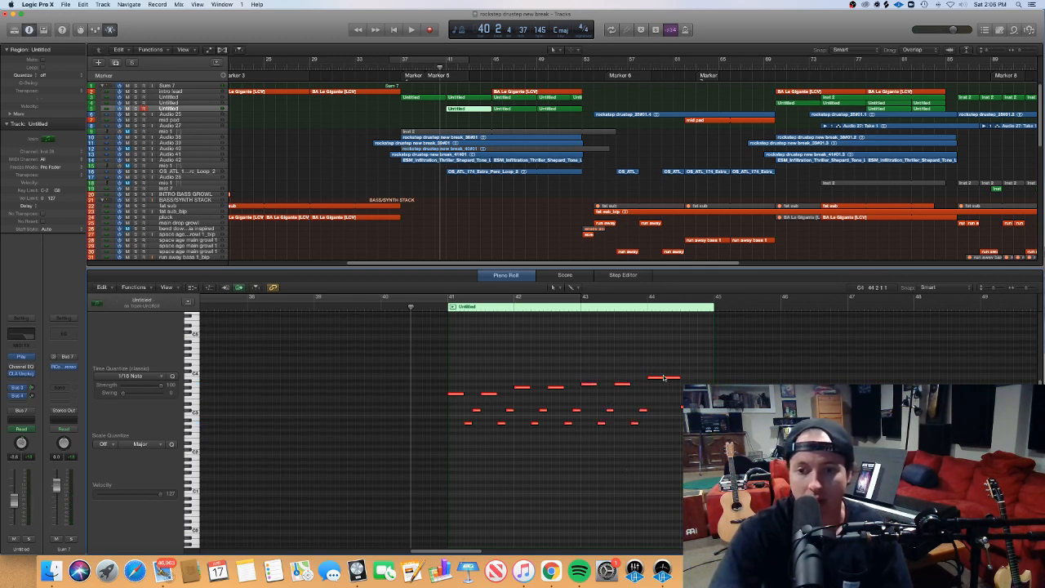
left_click(660, 378)
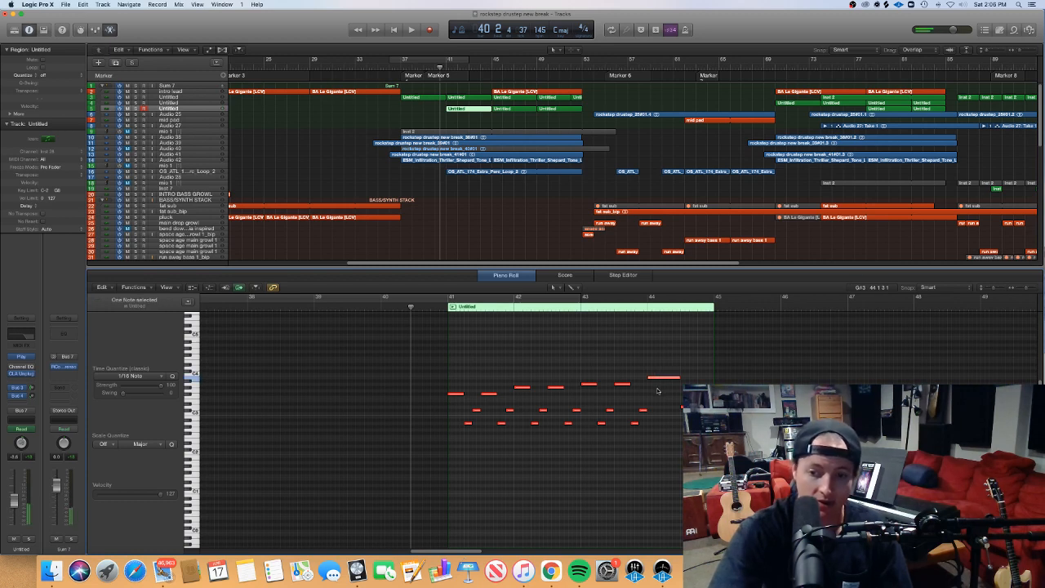
left_click(659, 392)
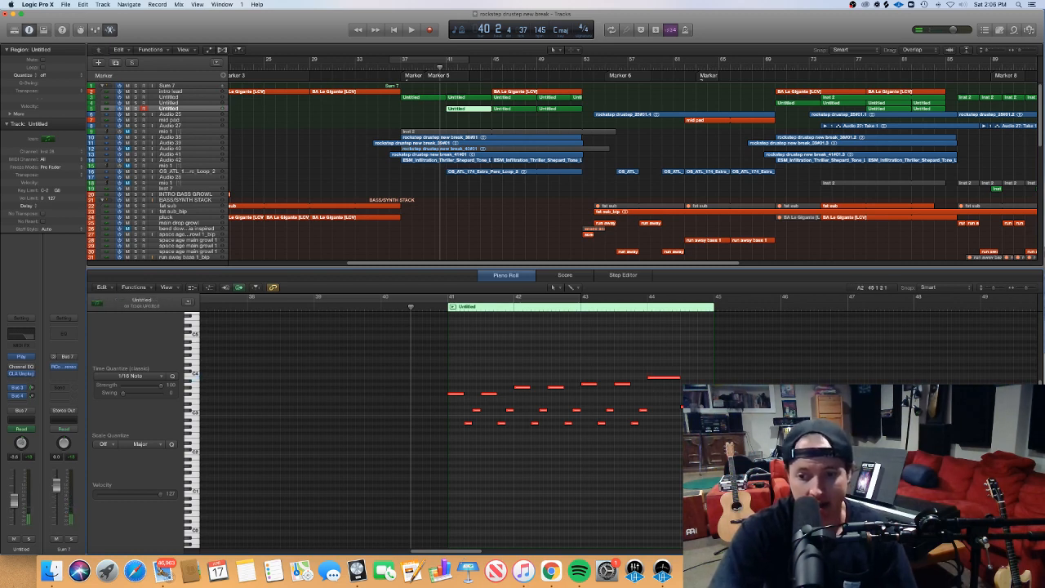
left_click(688, 407)
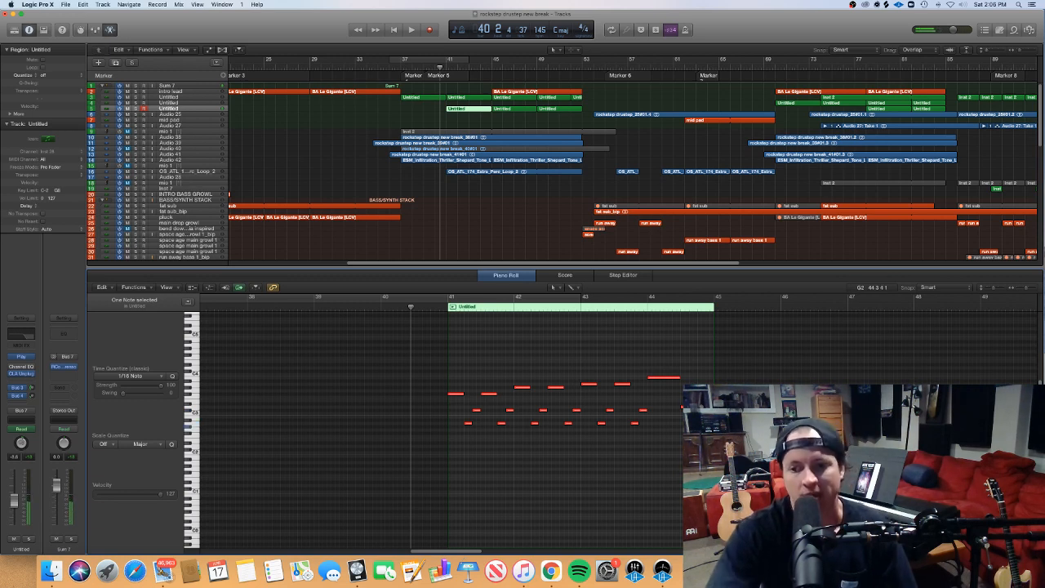
left_click(784, 341)
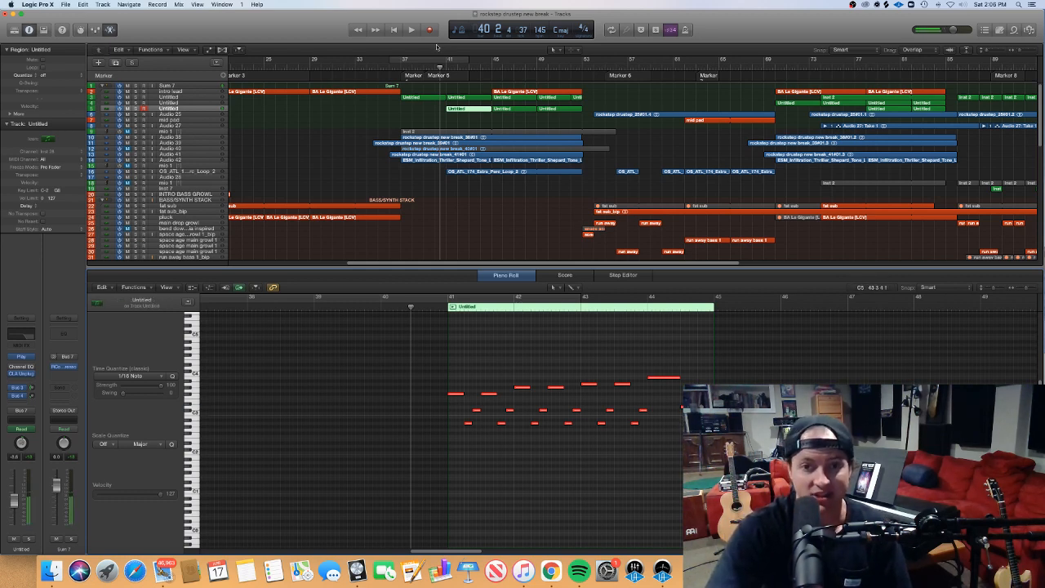
Play the song from just before bar 41, close the Piano Roll and show the whole arrangement
left_click(445, 69)
key("space")
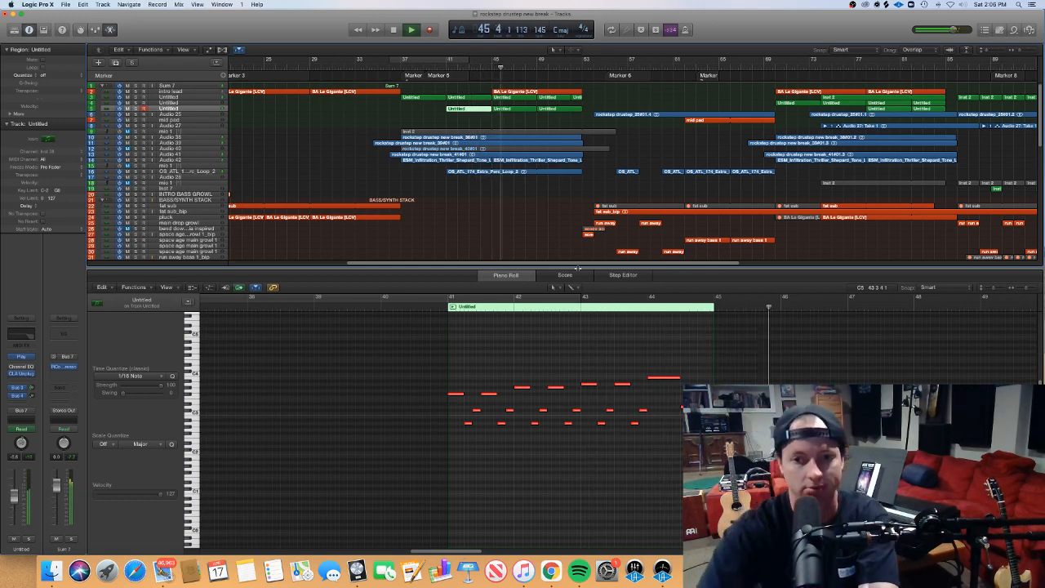
key("p")
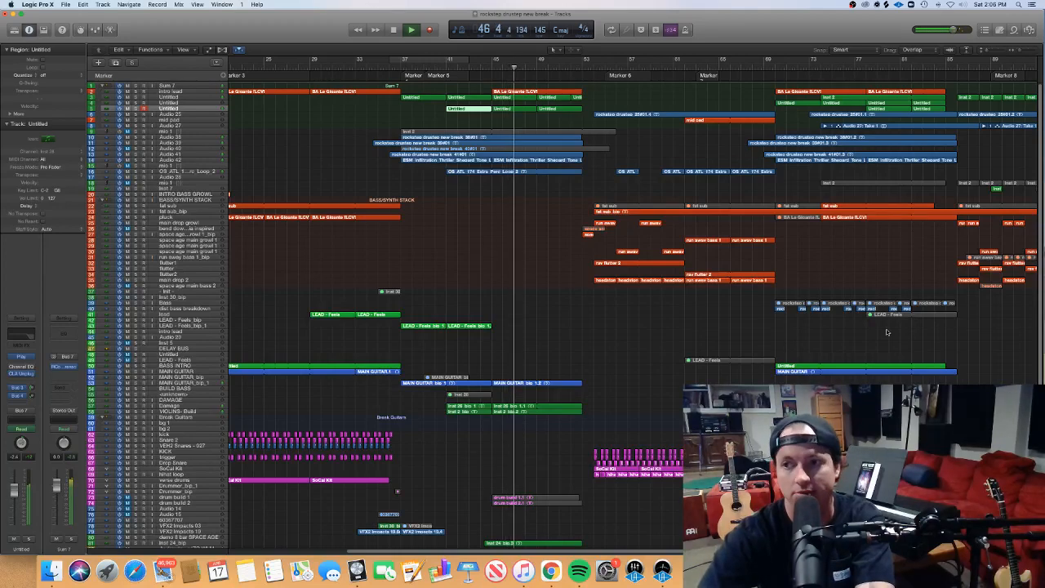
left_click_drag(1020, 50, 995, 51)
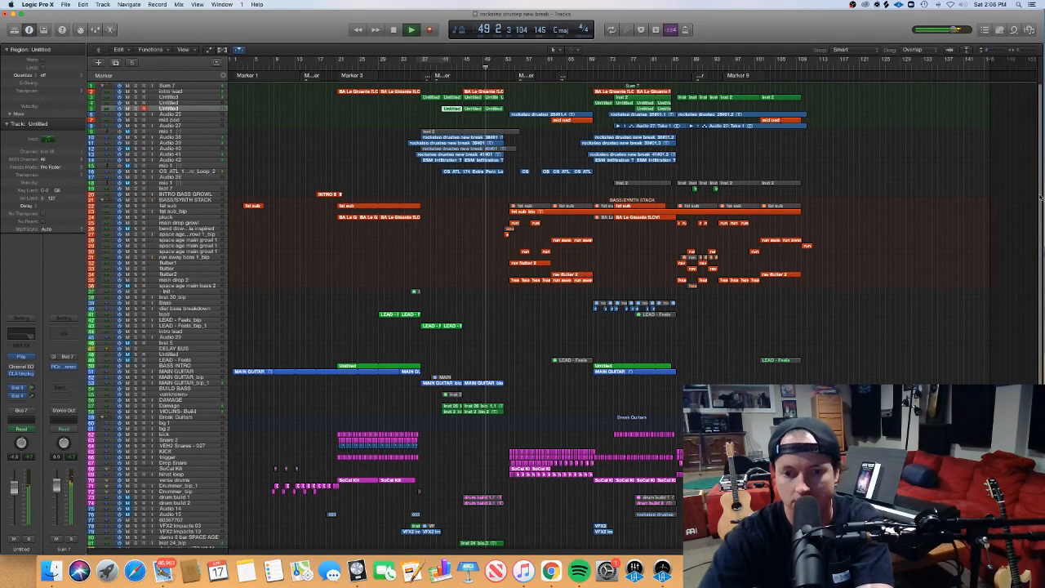
left_click_drag(1039, 250, 1041, 274)
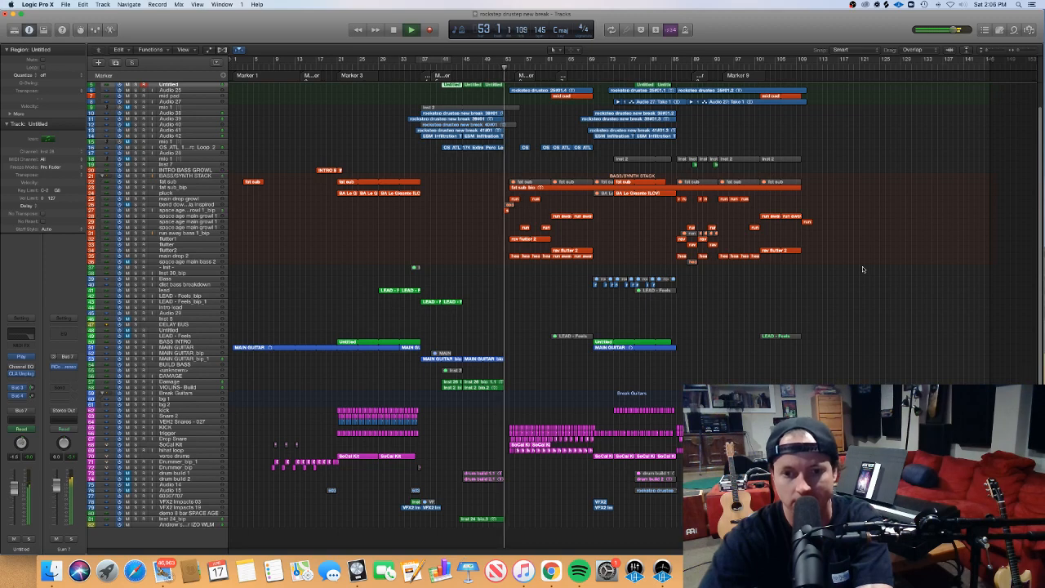
Zoom in on the section from bar 54 onward while it plays and stop playback at bar 56
key("super+Right")
key("super+Right")
key("super+Right")
key("super+Right")
key("super+Right")
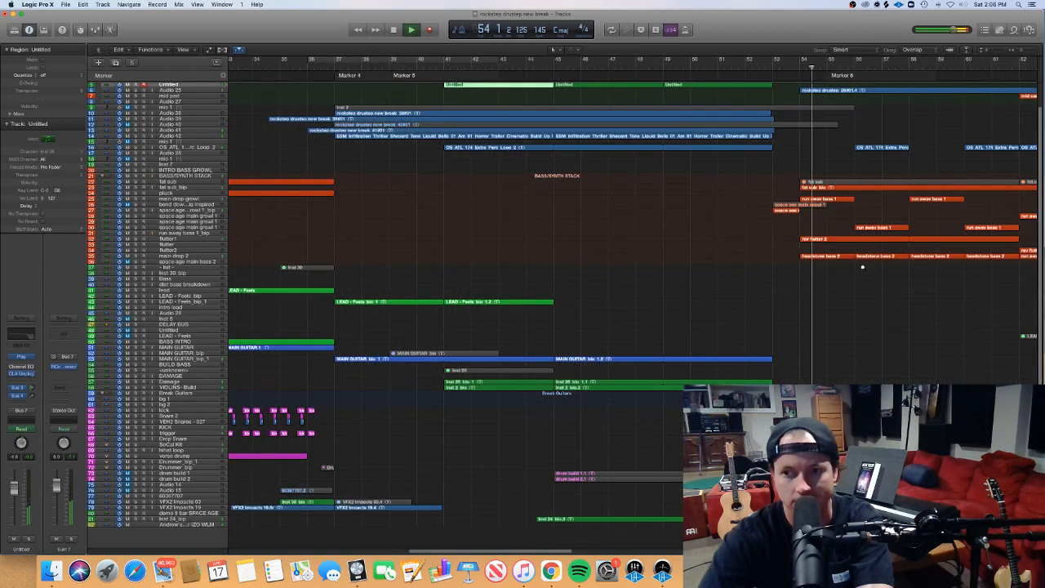
scroll(862, 268, "right", 2)
scroll(862, 266, "right", 8)
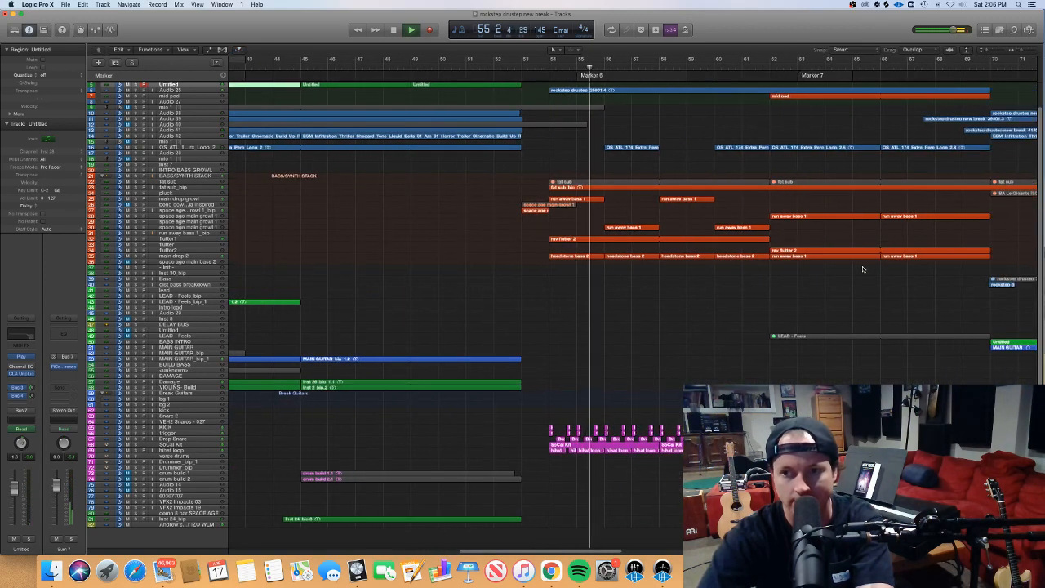
key("space")
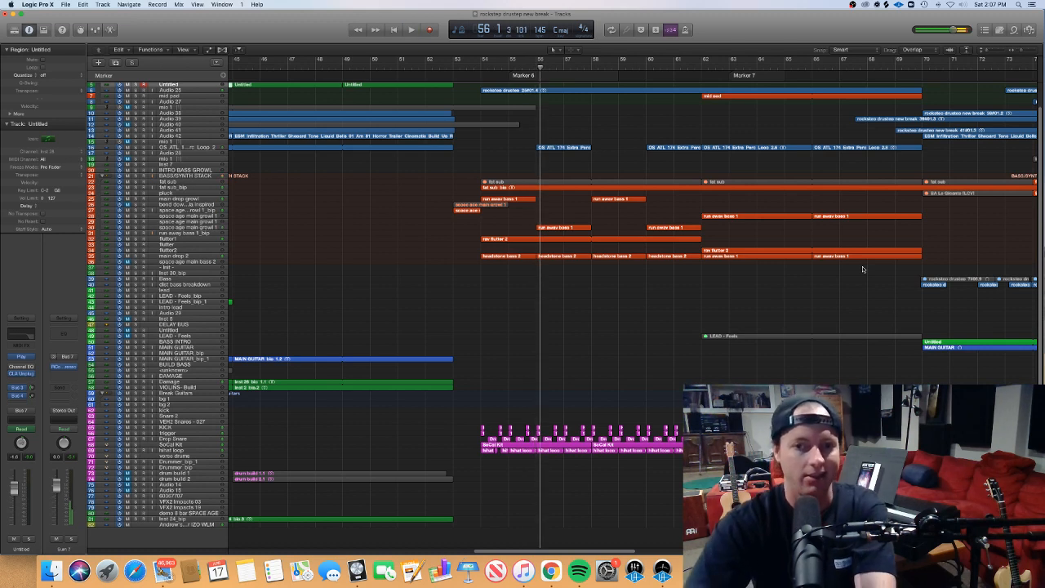
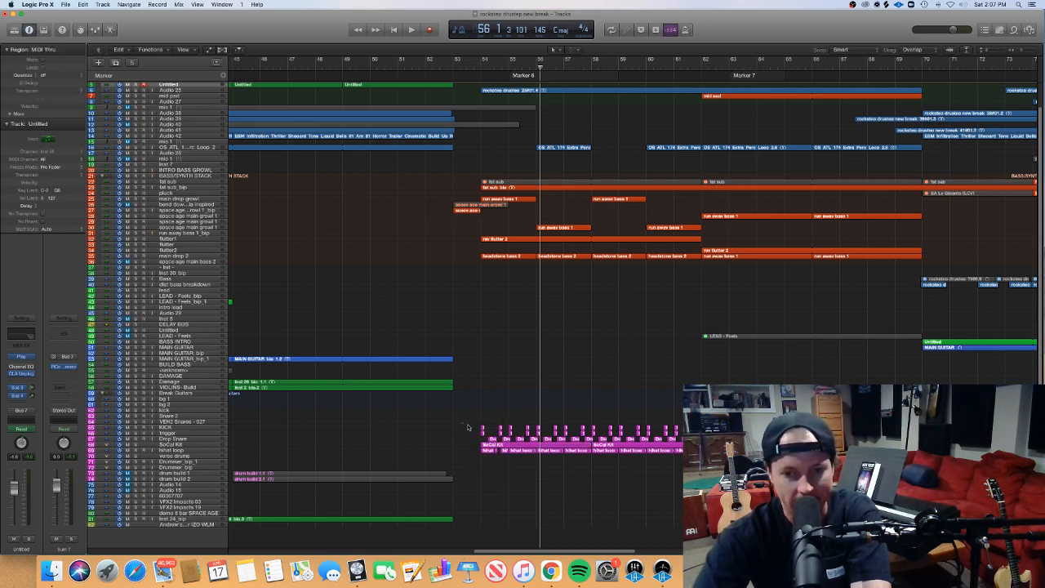
Select the drop's kick and trigger regions, and inspect the hihat loop regions' waveform in the audio editor, closing it and selecting their track
left_click_drag(461, 422, 703, 436)
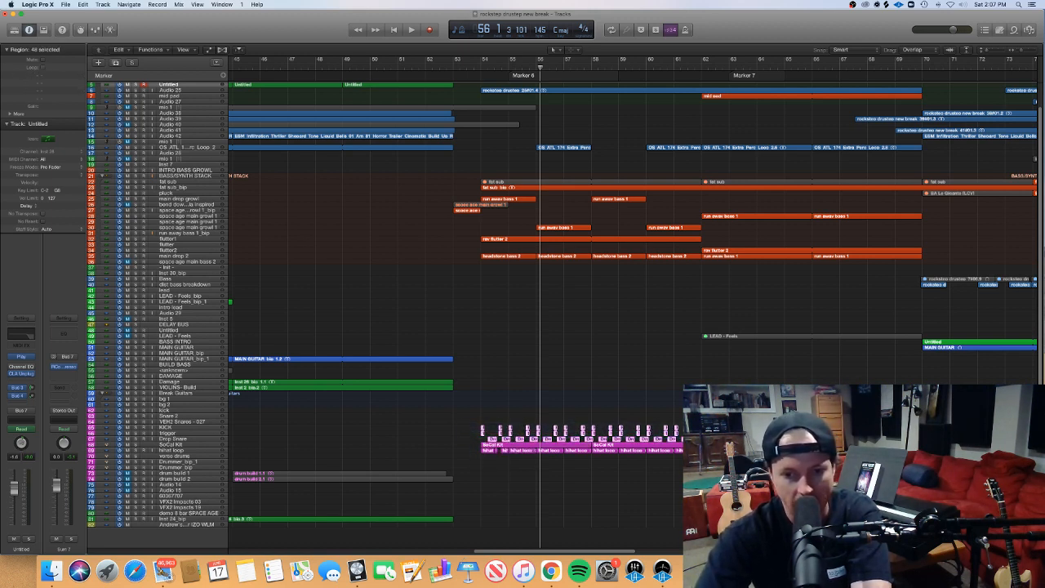
left_click(515, 433)
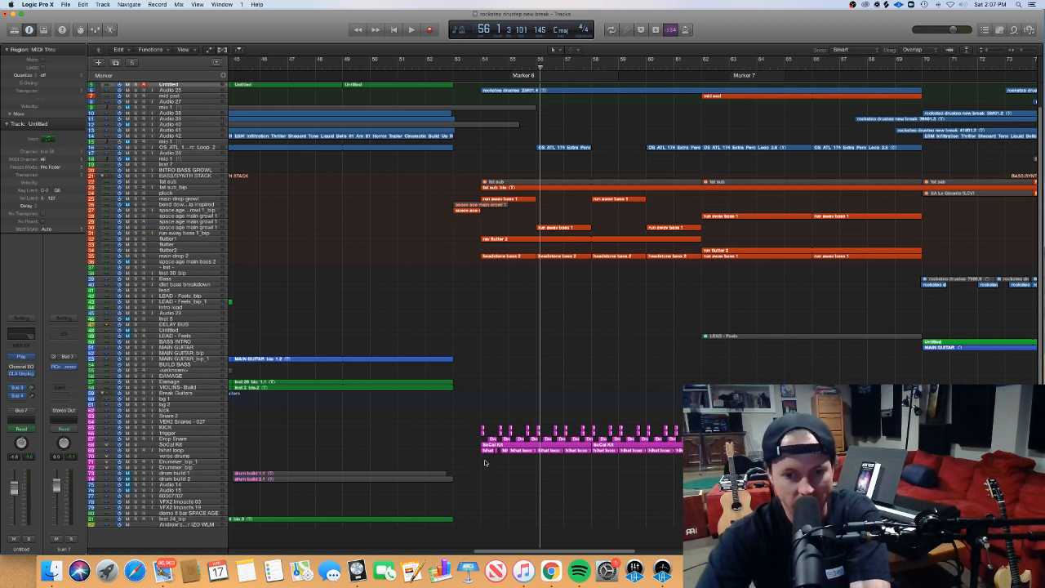
left_click_drag(484, 463, 686, 457)
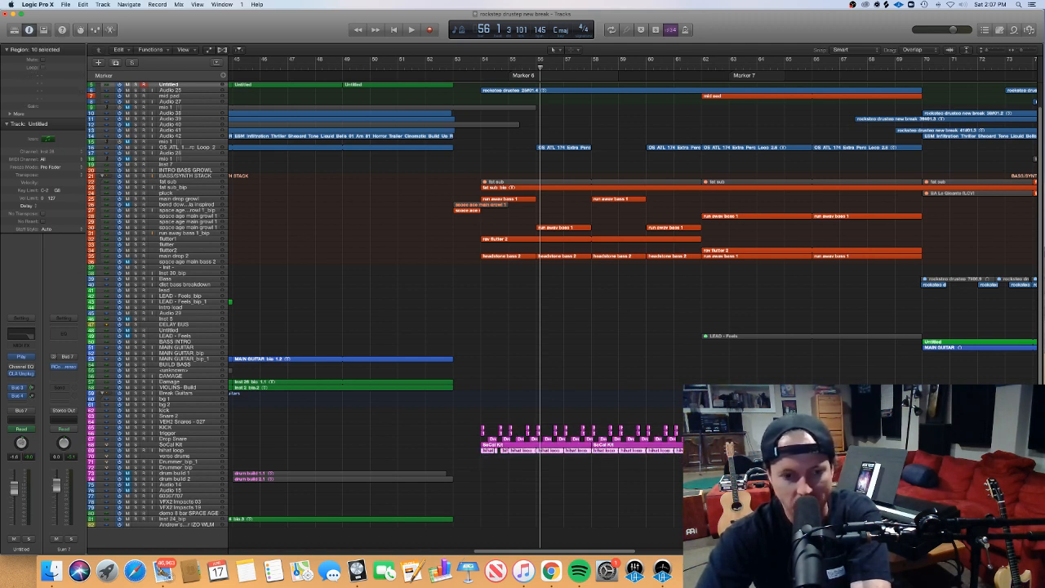
key("e")
key("super+Left")
key("super+Left")
key("super+Left")
key("super+Left")
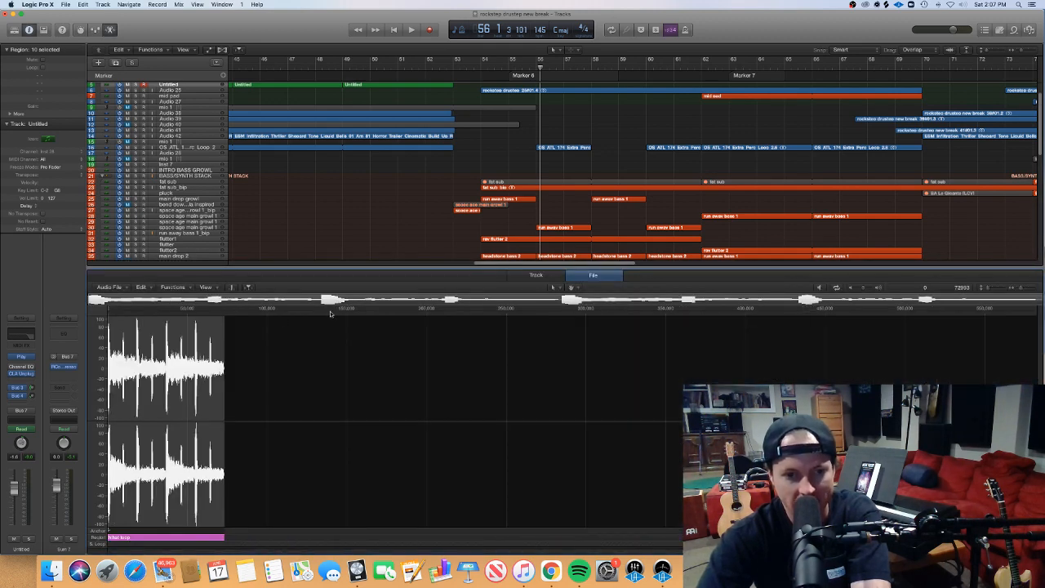
key("e")
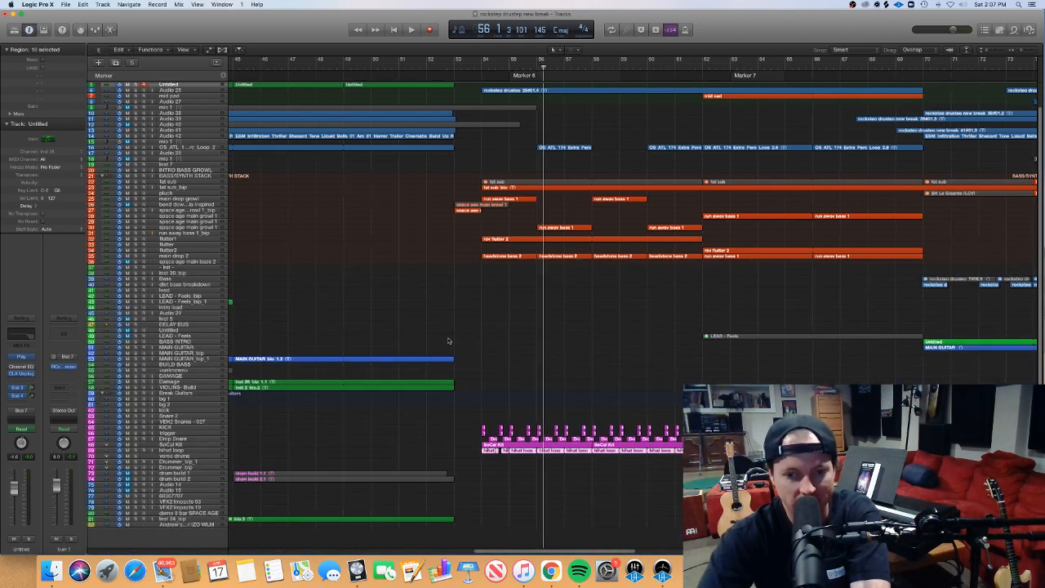
scroll(344, 411, "left", 5)
left_click(173, 450)
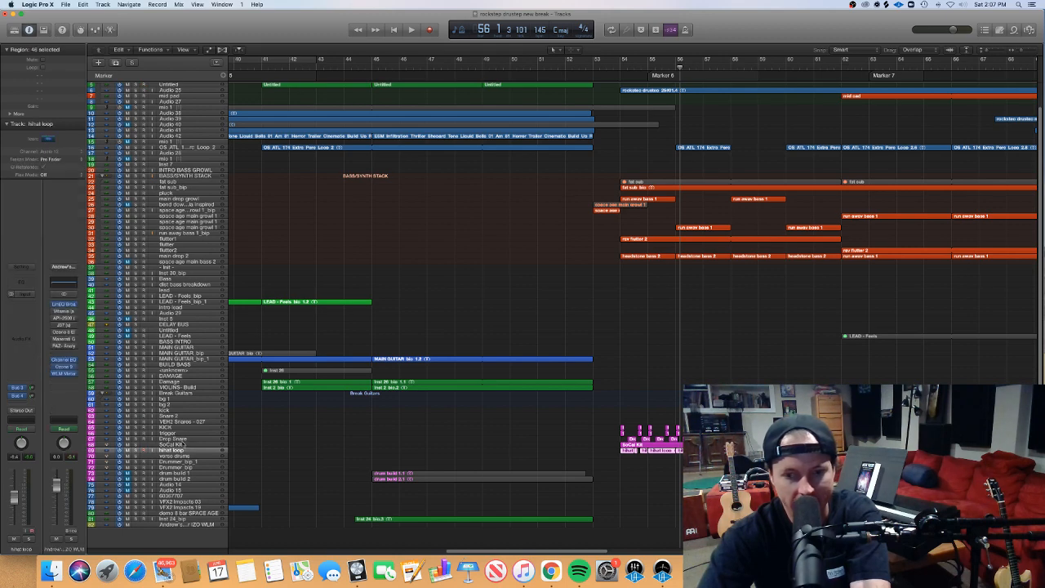
scroll(463, 455, "right", 6)
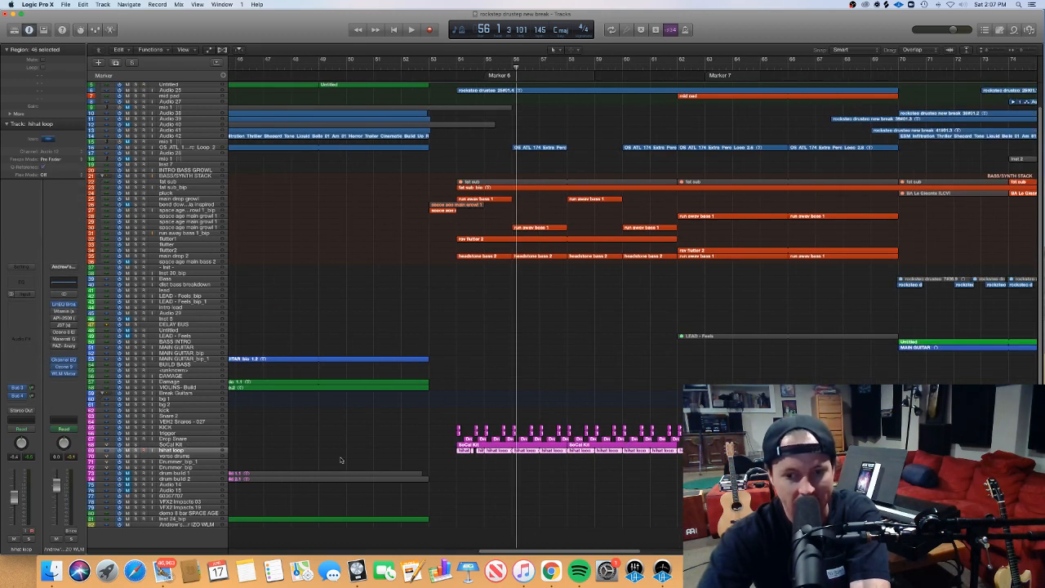
Inspect the drop's SoCal Kit regions in the Piano Roll, audition their first note at bar 54 and close the editor
left_click_drag(439, 445, 619, 443)
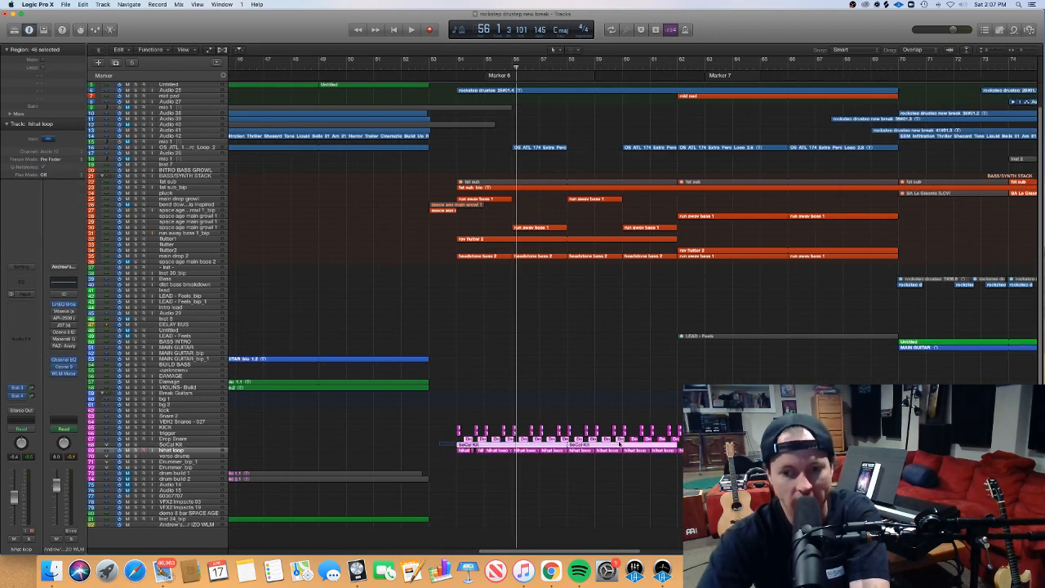
key("p")
scroll(535, 454, "left", 6)
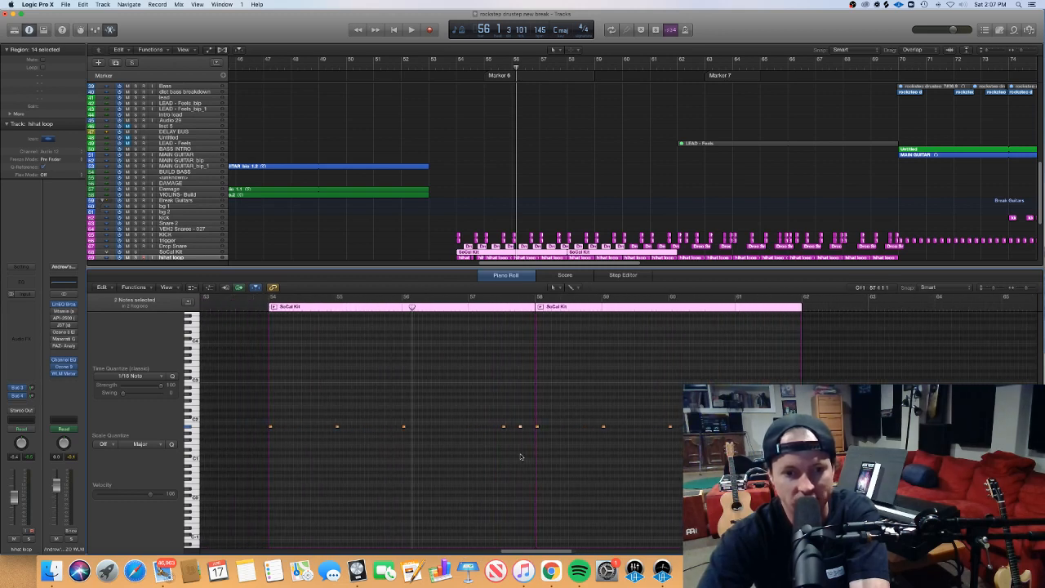
left_click(297, 426)
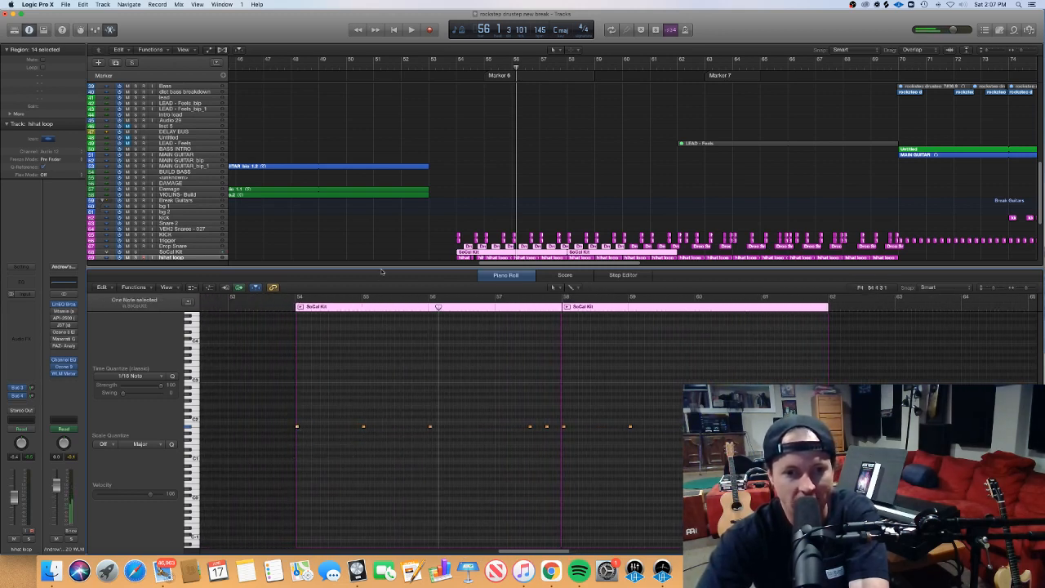
key("p")
left_click(481, 347)
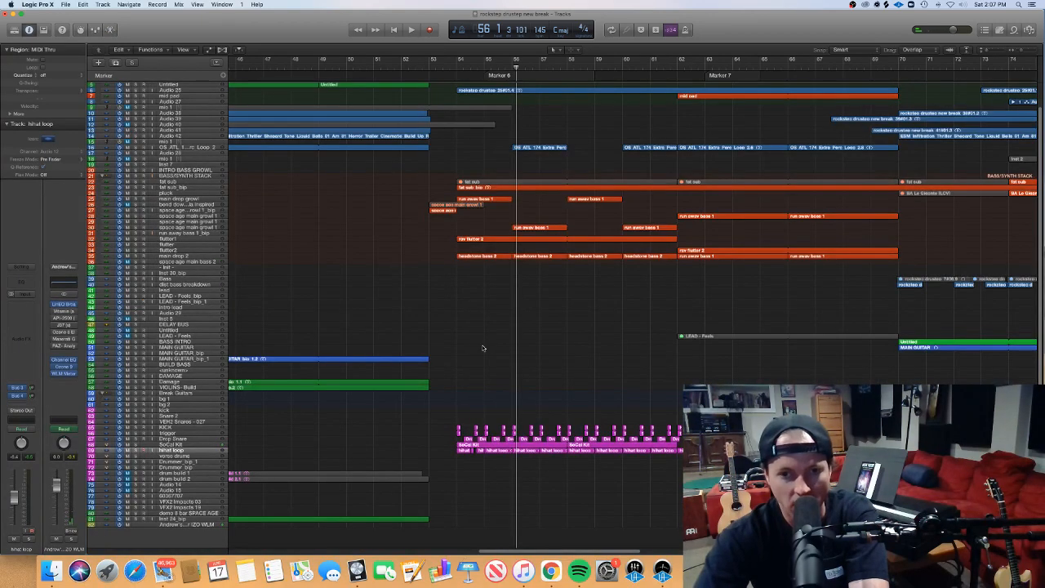
Show the space age main growl 1 region at bar 53 in the Piano Roll and examine its sustained note
scroll(485, 351, "right", 3)
scroll(485, 353, "left", 2)
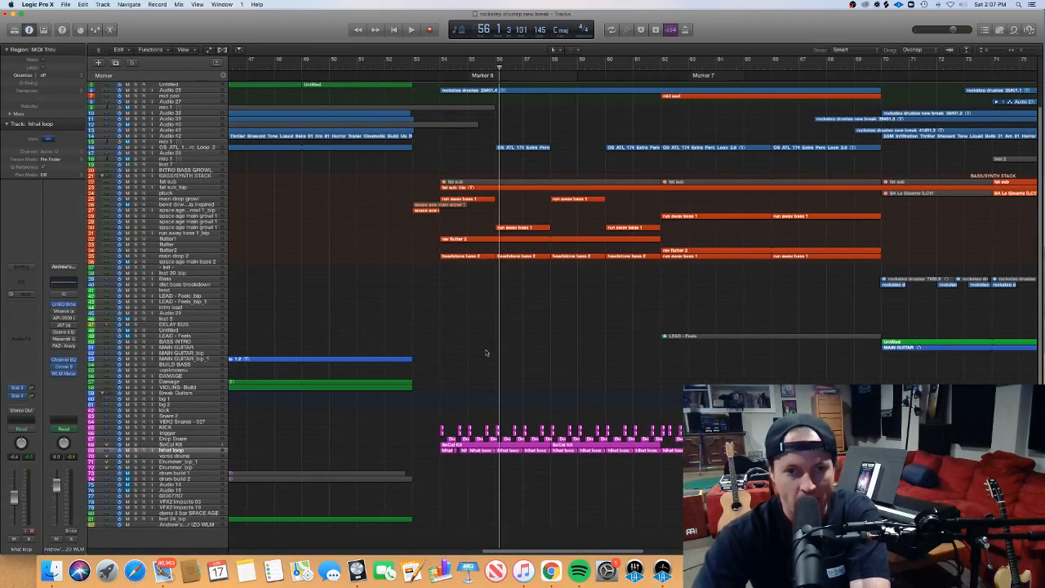
left_click(423, 205)
key("p")
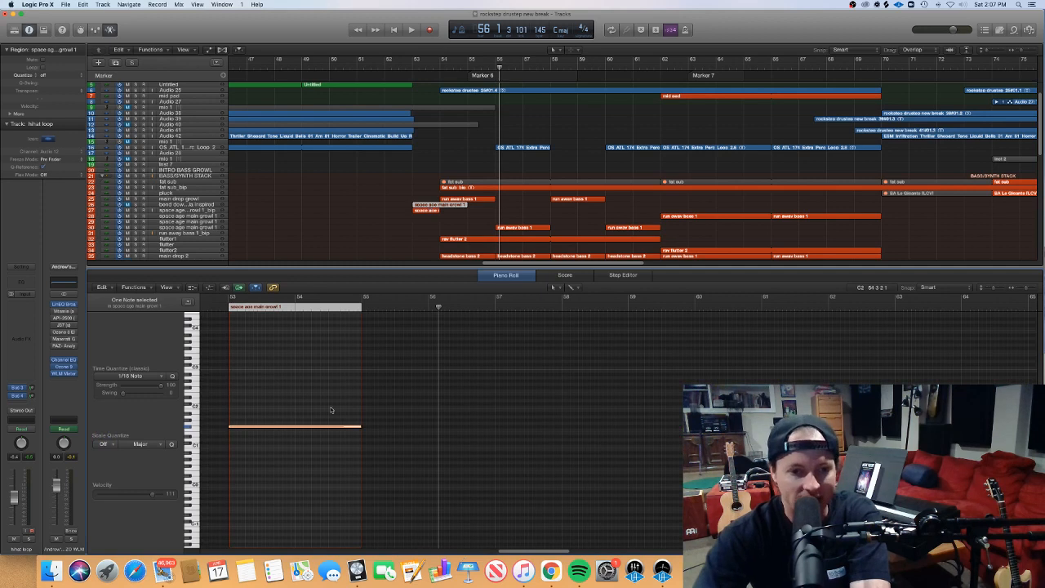
scroll(331, 408, "left", 2)
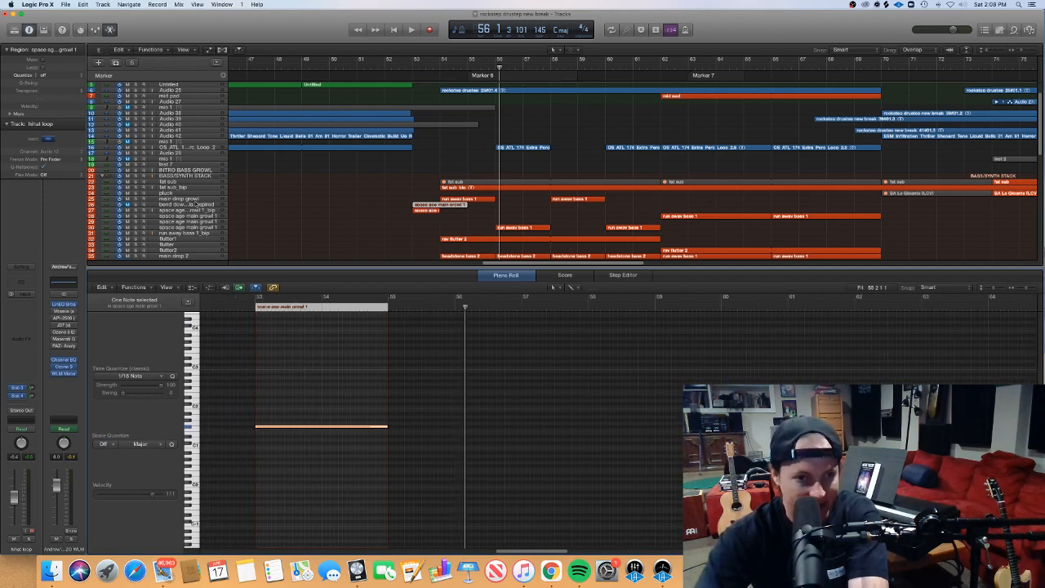
Open Serum on the bend down noise inspired track and examine what LFO 3 and LFO 1 modulate in the oscillators and filter
left_click(192, 204)
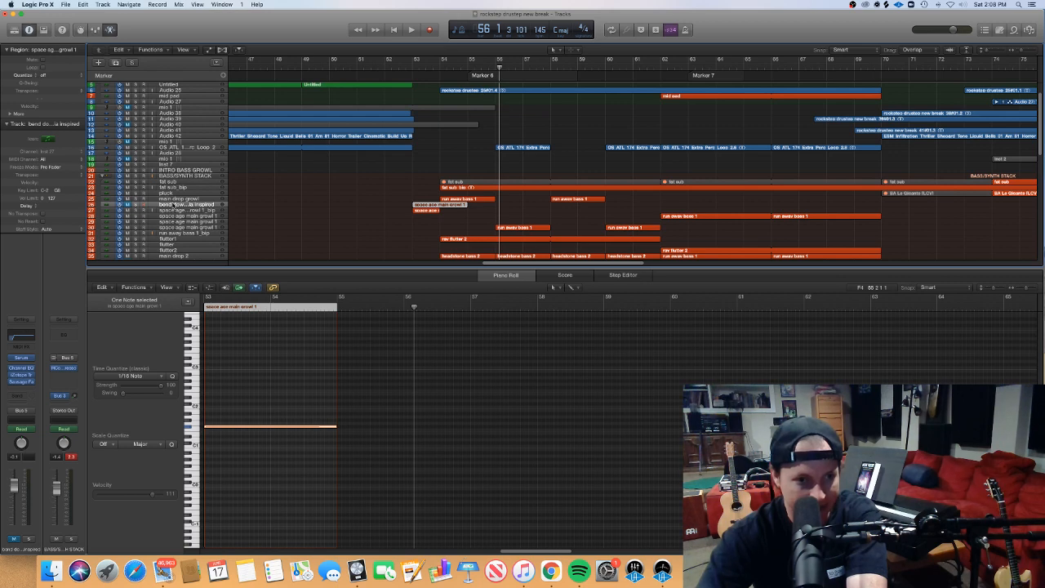
left_click(24, 360)
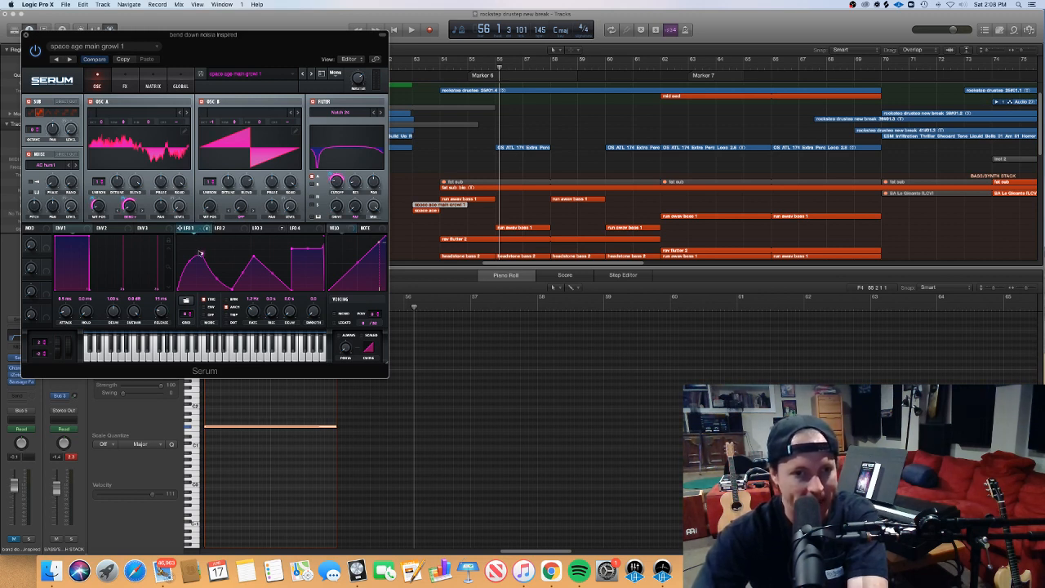
left_click(266, 229)
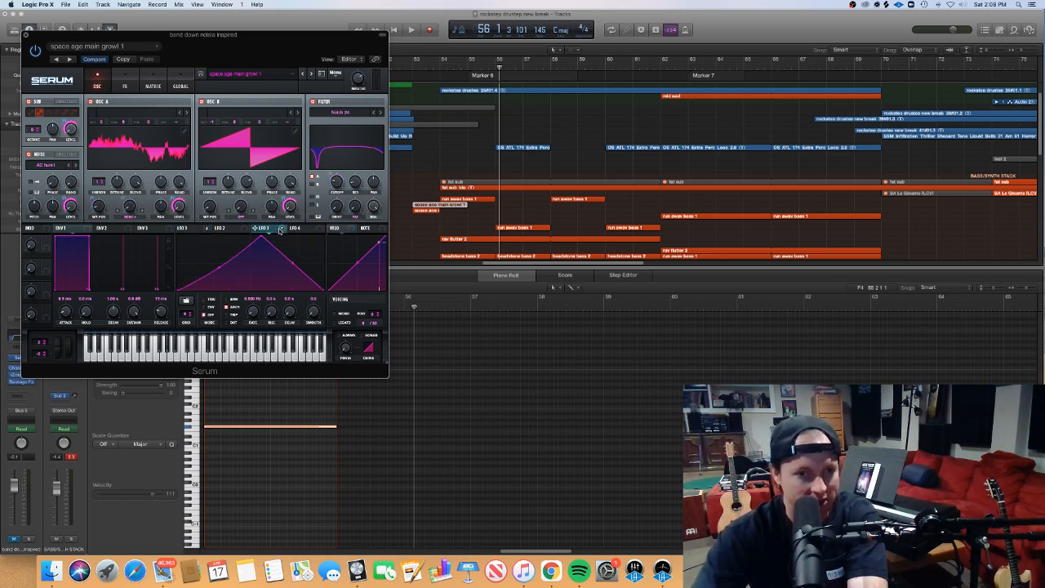
left_click(205, 229)
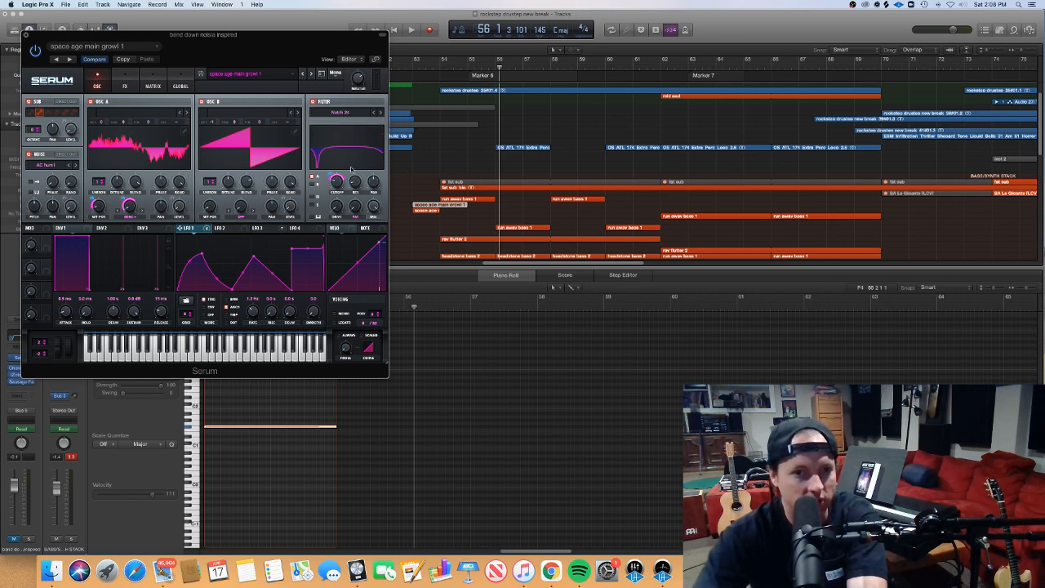
Examine Serum's effects chain and the LFO 1 and LFO 3 modulation of its distortion, phaser and filter, and close the synth
left_click(124, 86)
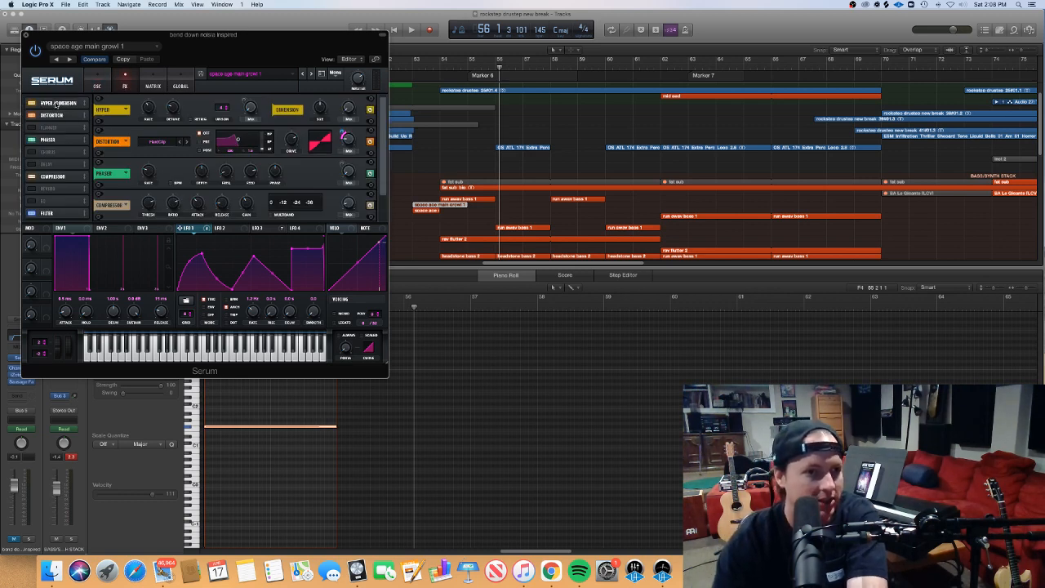
left_click(46, 115)
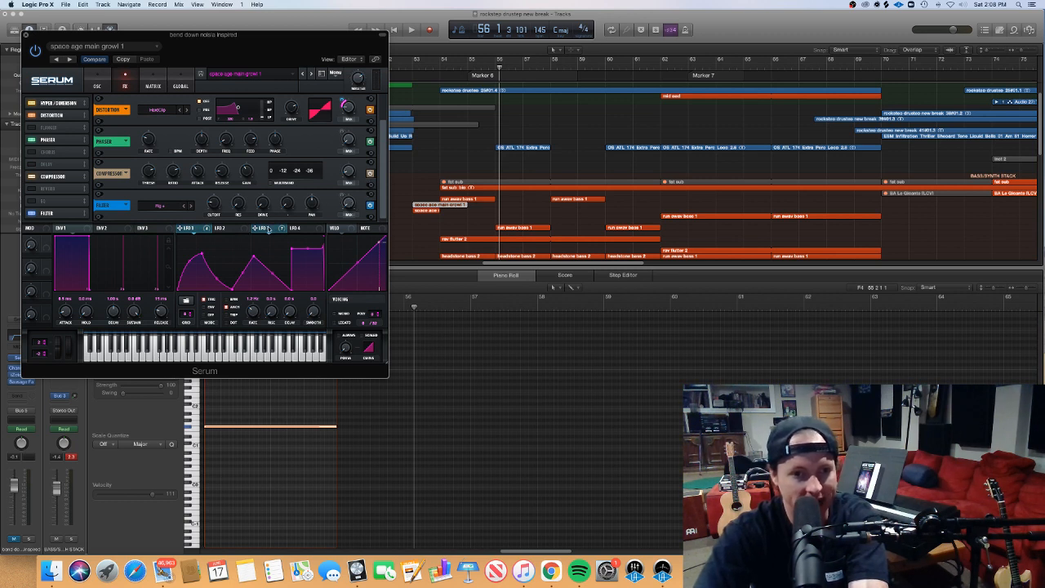
left_click(263, 228)
mouse_move(277, 234)
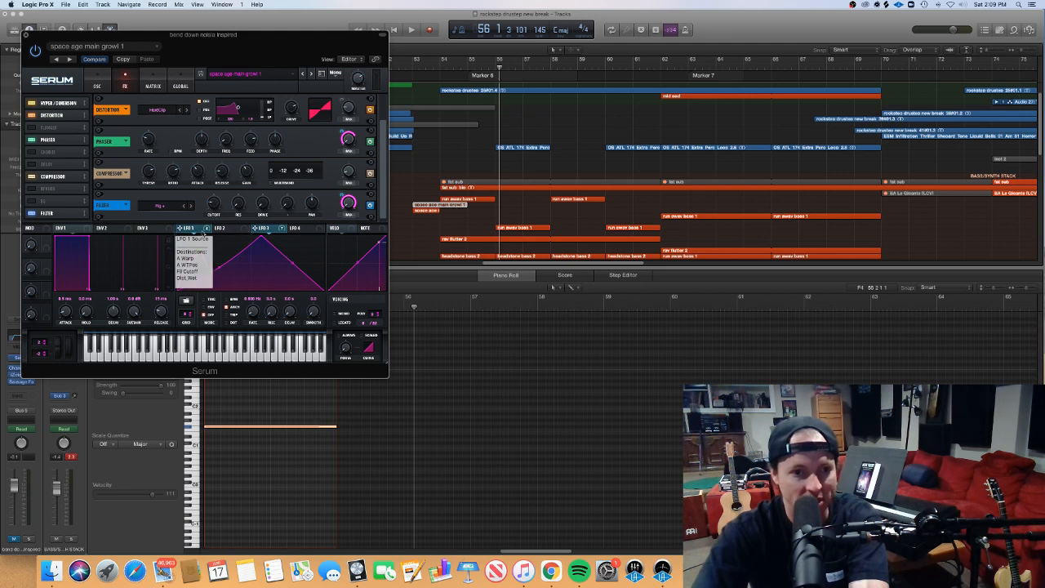
left_click(183, 228)
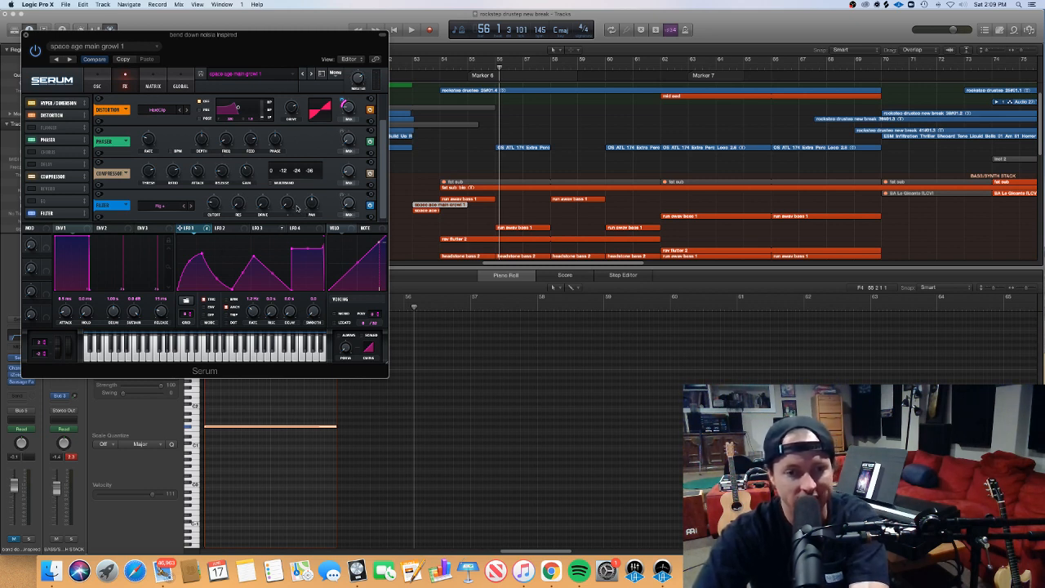
left_click(260, 228)
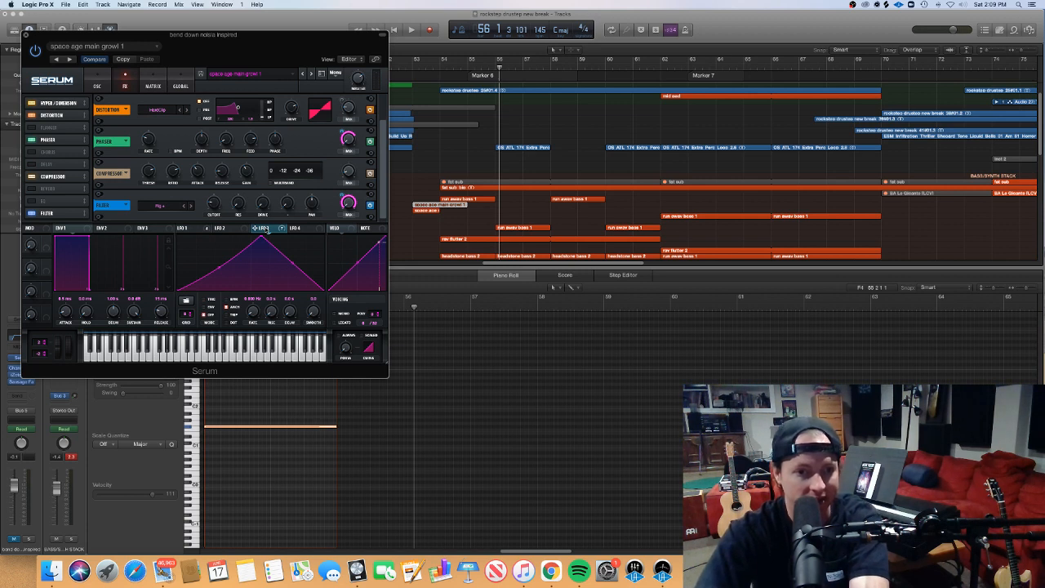
left_click(27, 36)
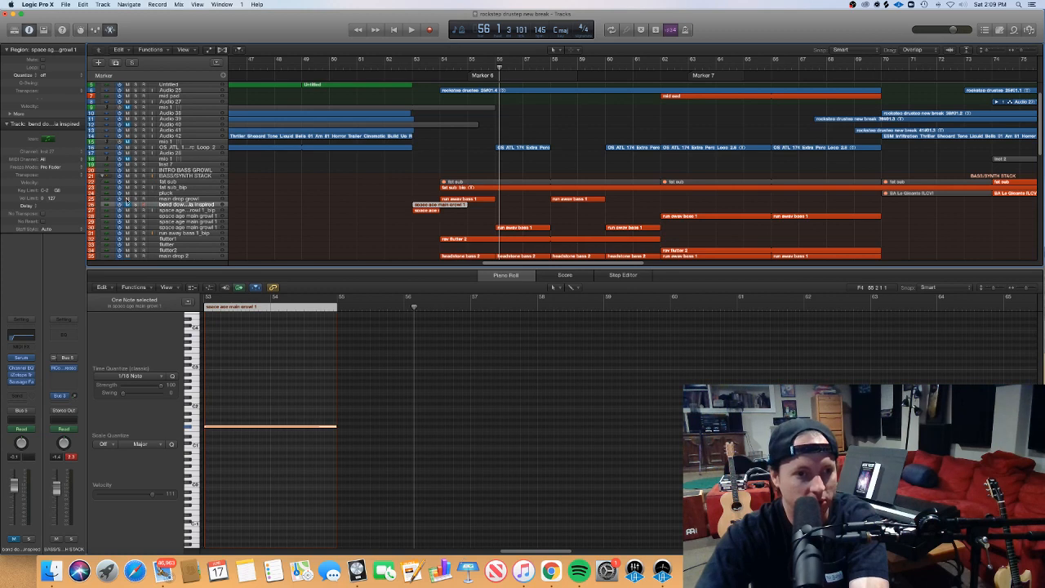
Mute the main drop growl track and solo the bend down noise inspired track with its space age main growl 1 region active
left_click(128, 200)
left_click(371, 206)
left_click(425, 206)
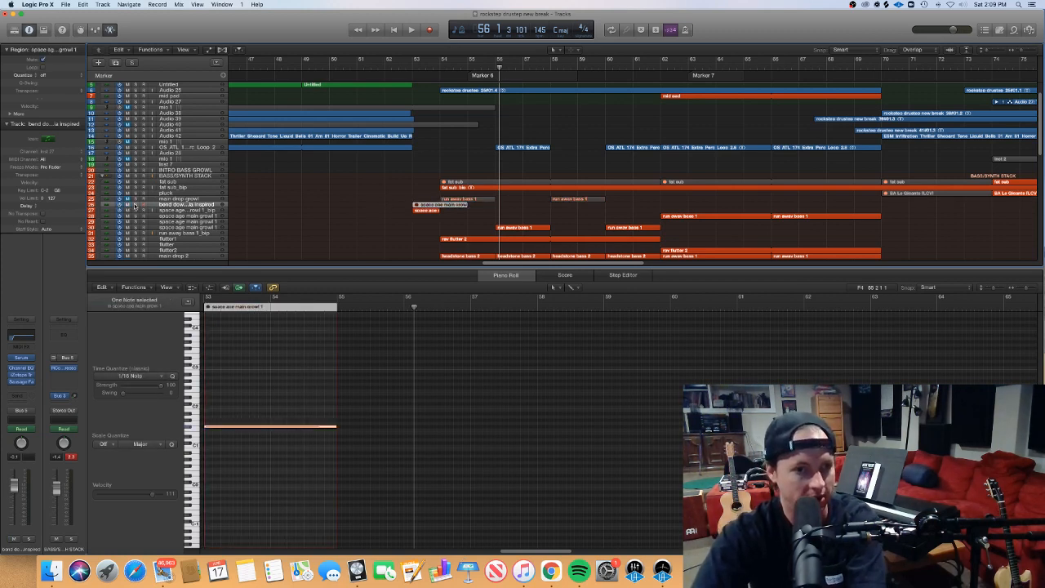
left_click(135, 205)
left_click(311, 215)
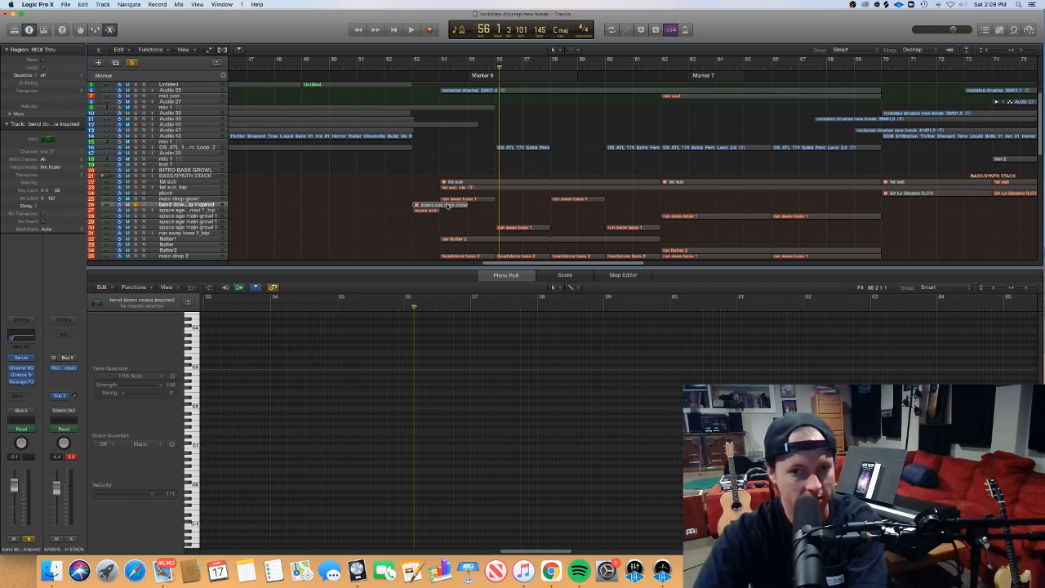
left_click(448, 206)
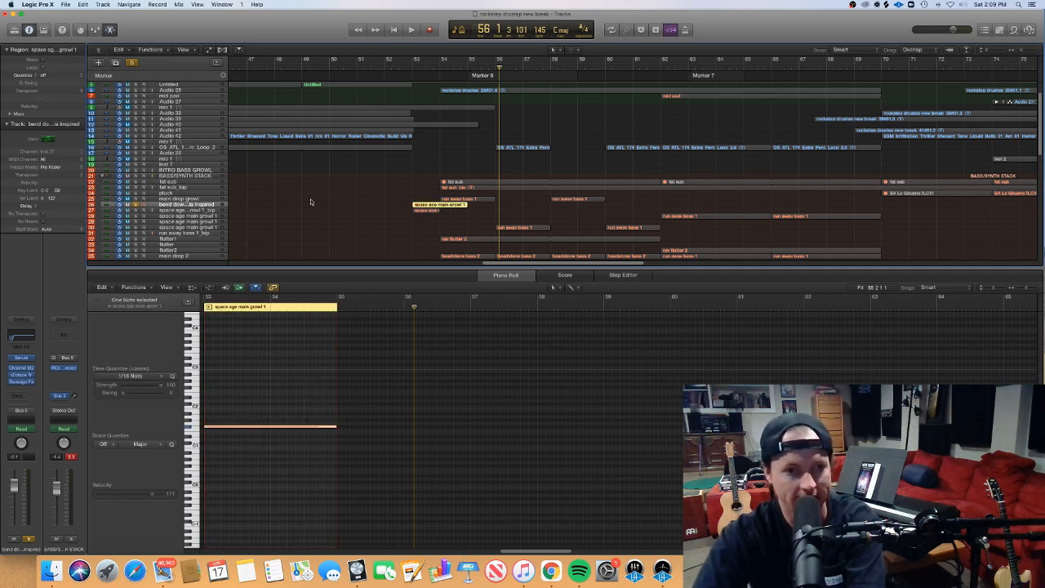
Set a two-bar cycle range from bar 53 and play the soloed growl with Serum open, closing the synth at the end
left_click(21, 358)
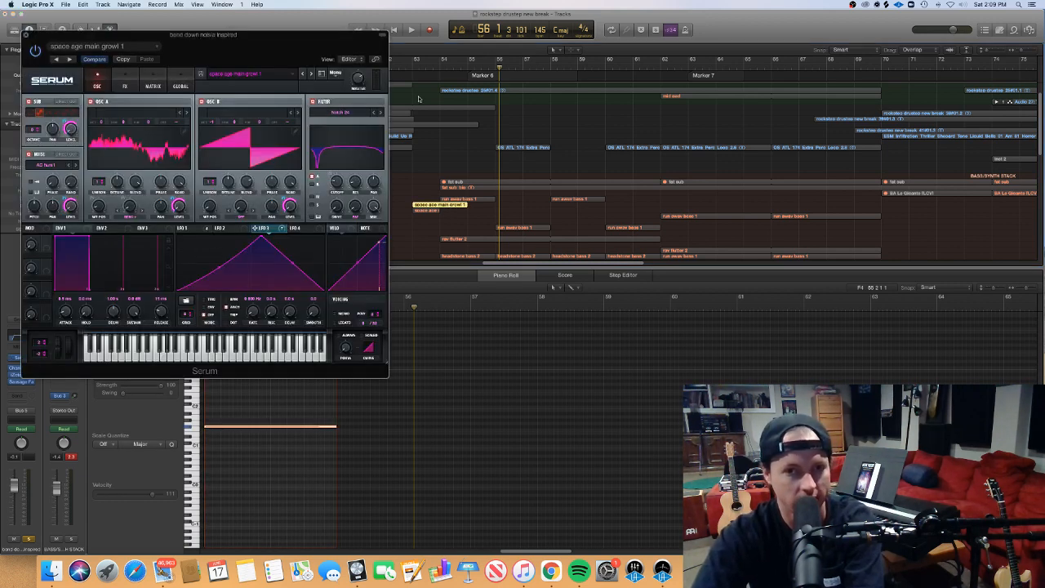
left_click_drag(415, 60, 466, 70)
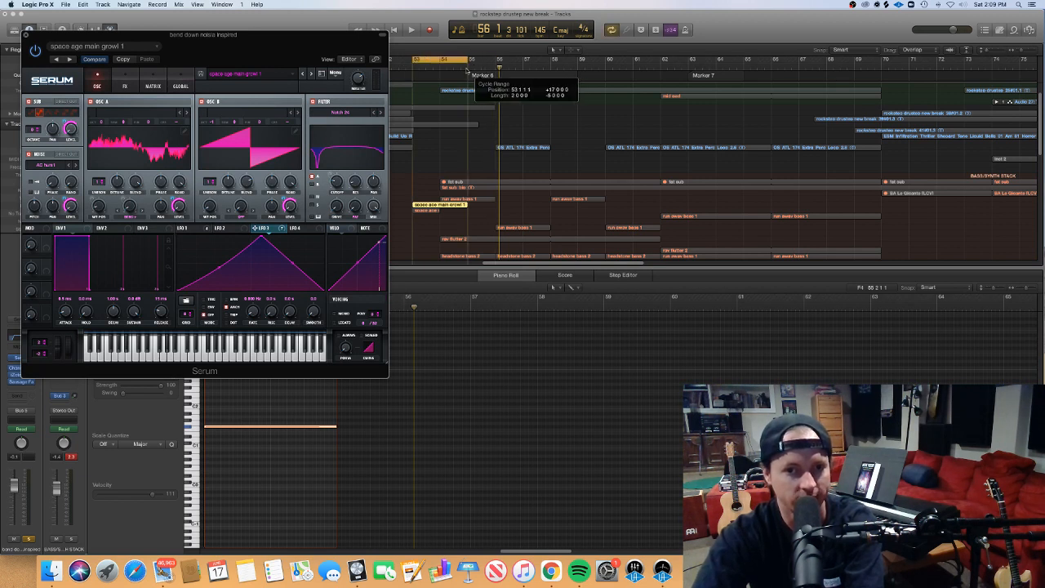
key("space")
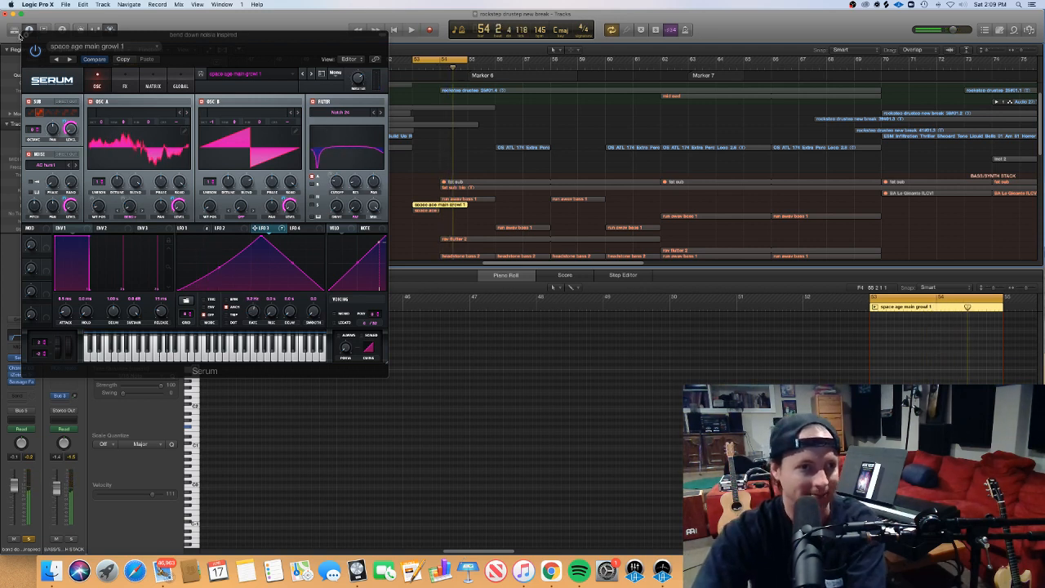
left_click(26, 36)
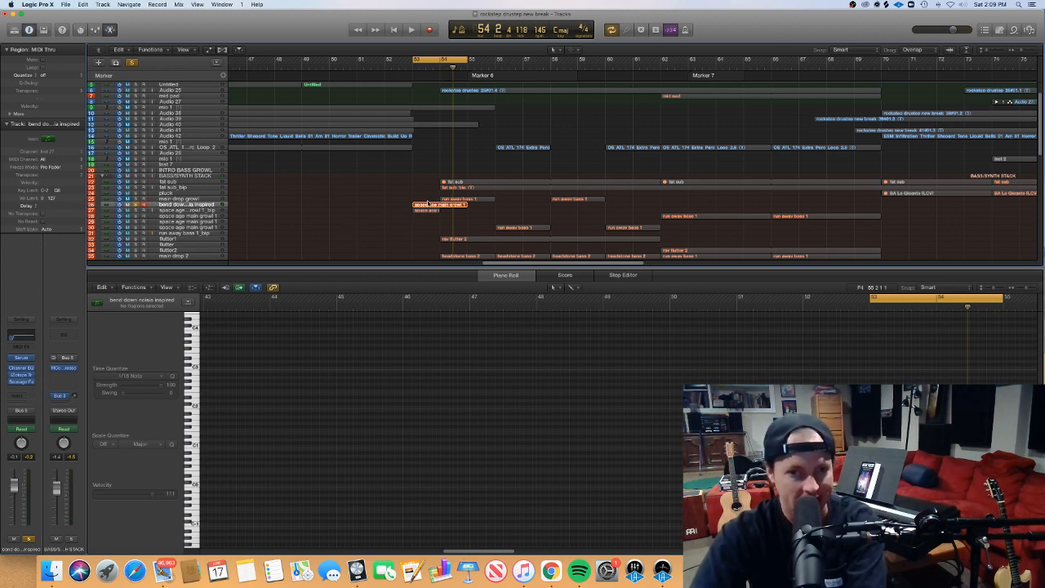
Show track automation and examine the Serum LFO rate curve on the bend down noise inspired track
key("a")
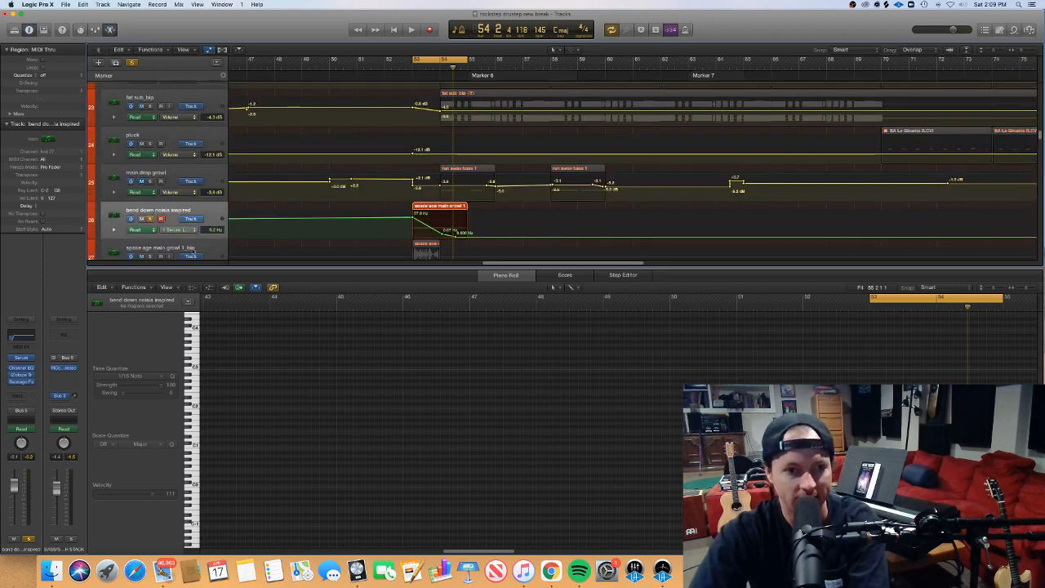
left_click(193, 230)
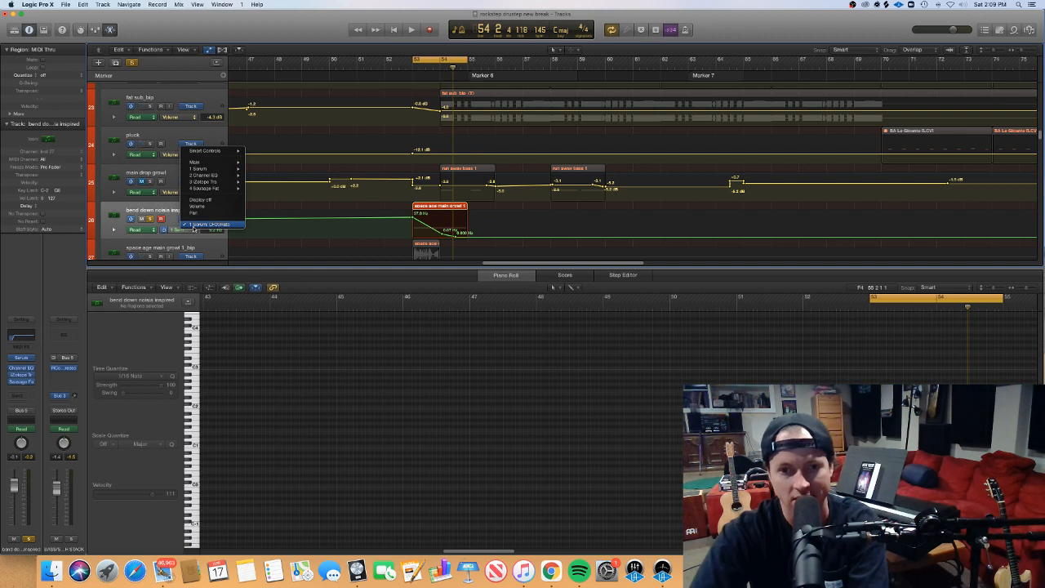
left_click(194, 225)
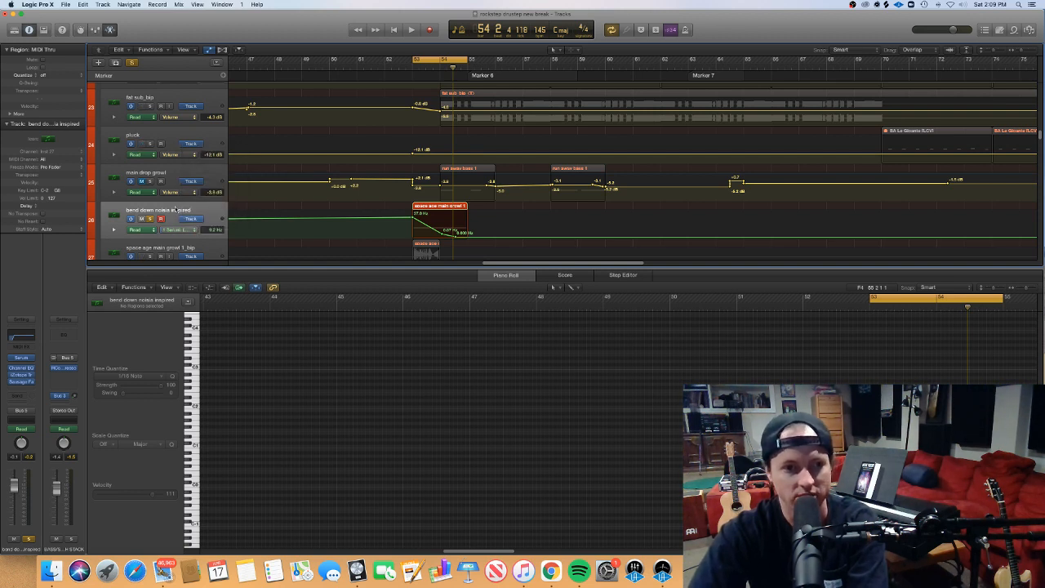
left_click(147, 220)
left_click(147, 221)
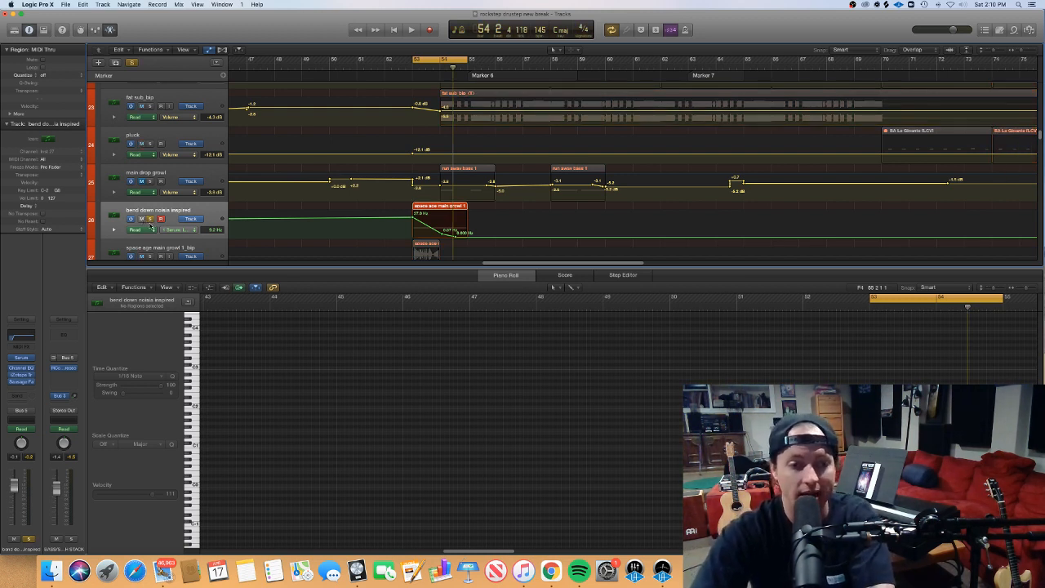
Unsolo and mute the bend down noise inspired track, close the piano roll, hide automation and enlarge the track rows
left_click(150, 220)
left_click(142, 219)
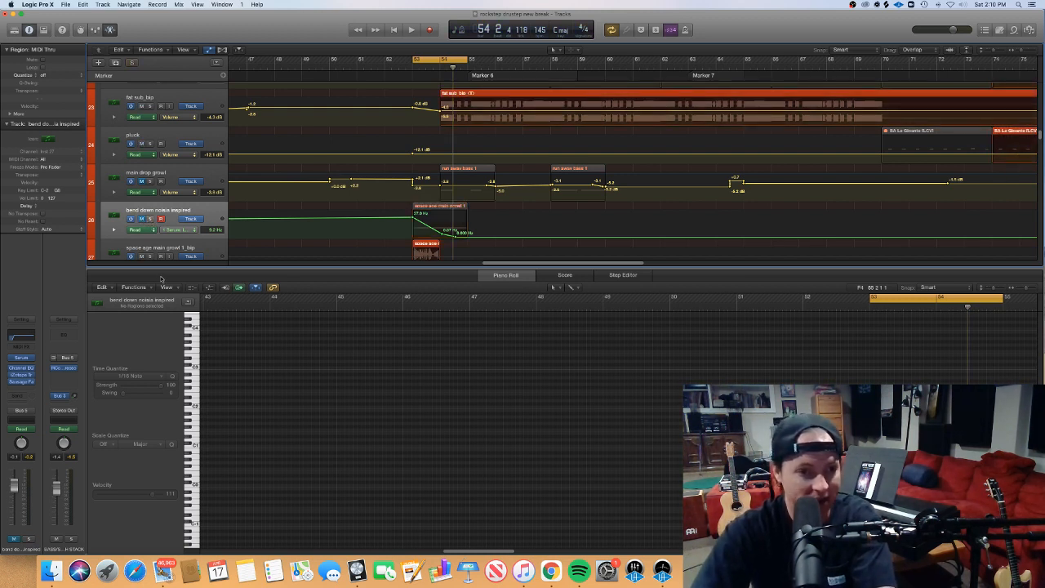
key("p")
key("a")
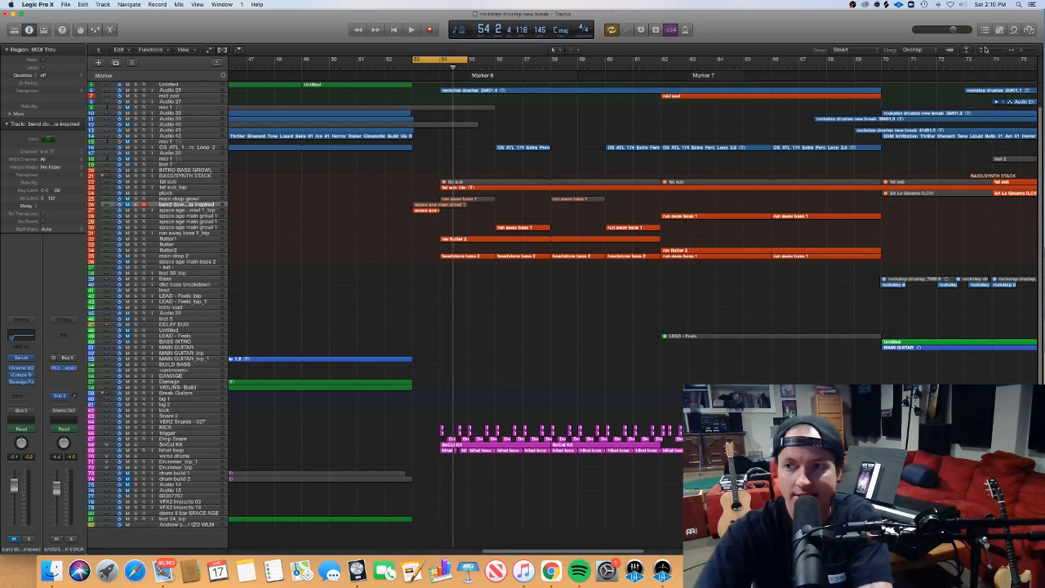
left_click_drag(986, 50, 993, 51)
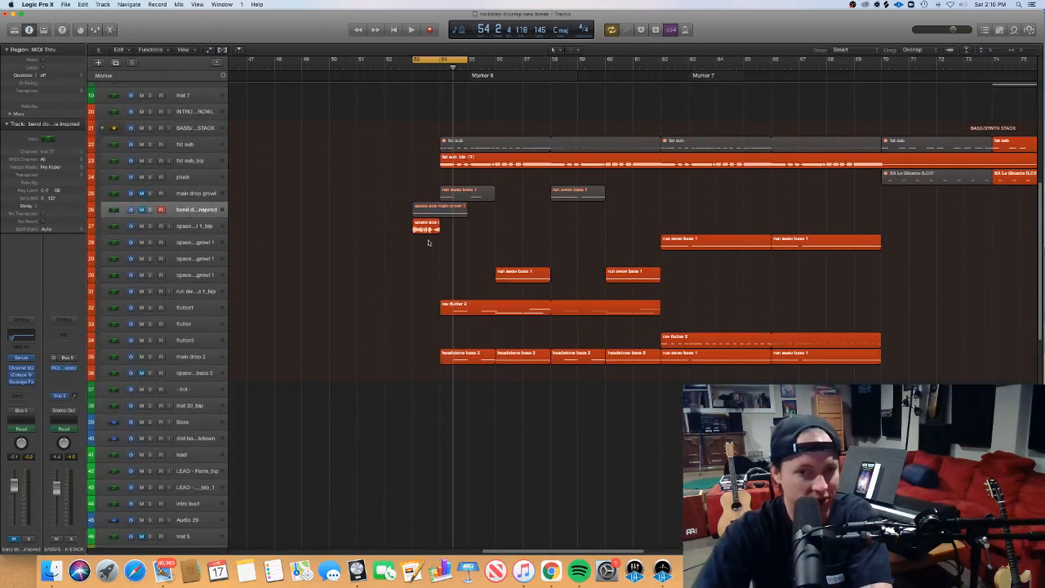
Examine the waveform of the bounced space age main growl 1_bip region at bar 53 and close the editor
scroll(430, 242, "up", 5)
double_click(389, 230)
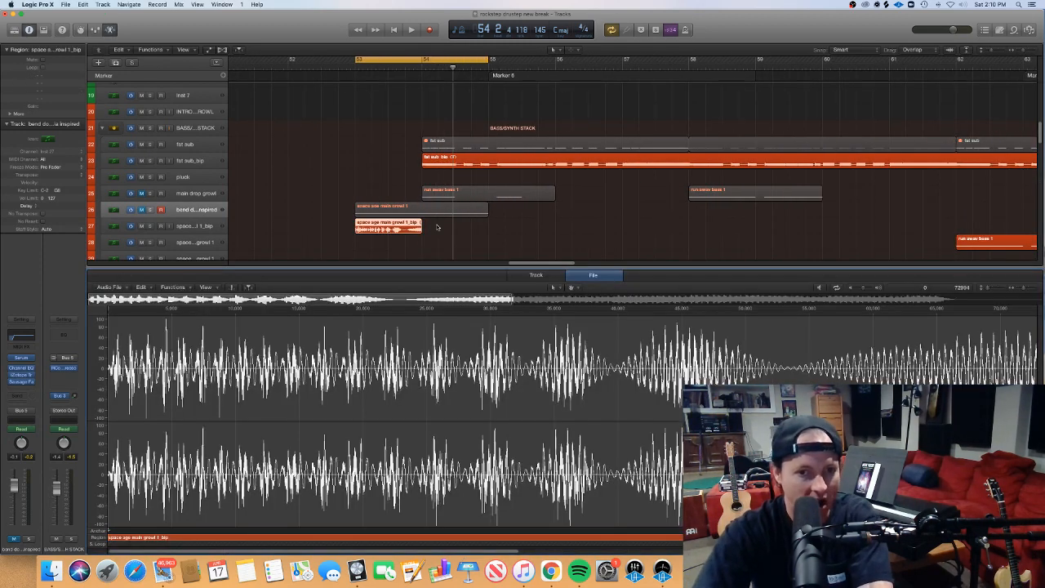
key("e")
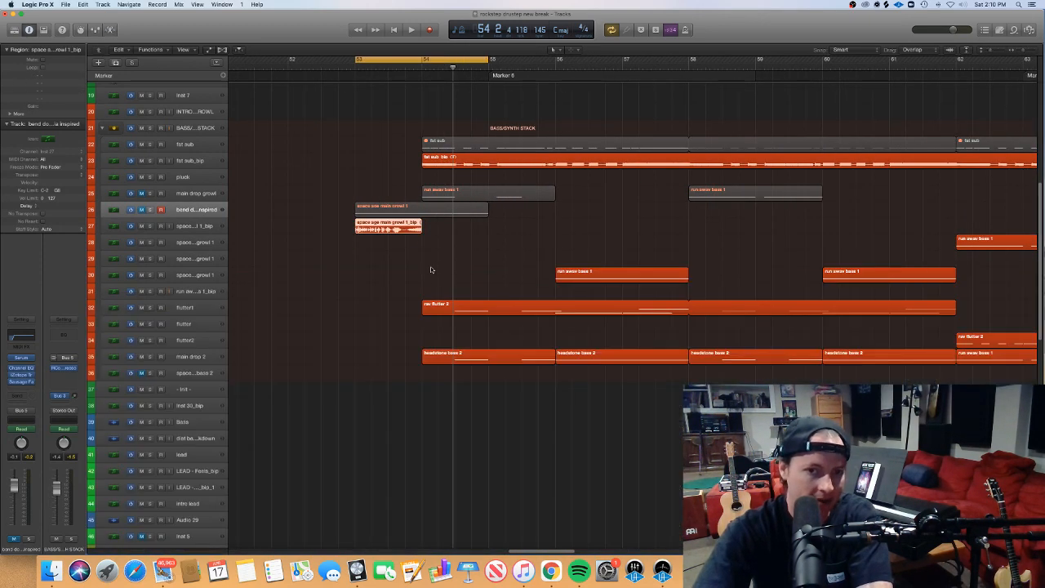
scroll(430, 266, "down", 3)
key("super+Left")
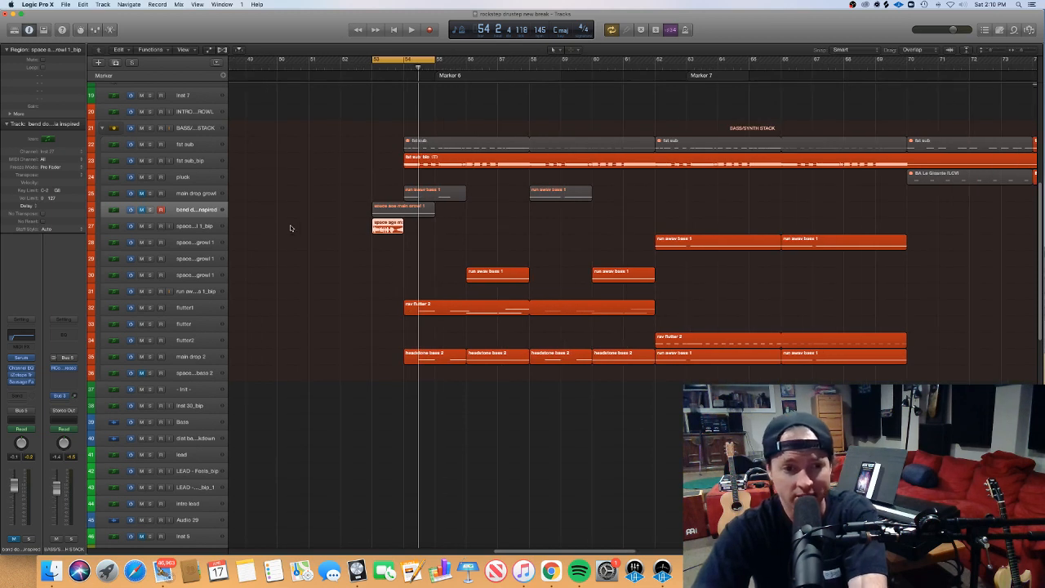
Compare the muted space age main growl 1 region with its bounced copy and select the bounced copy's track
left_click(400, 212)
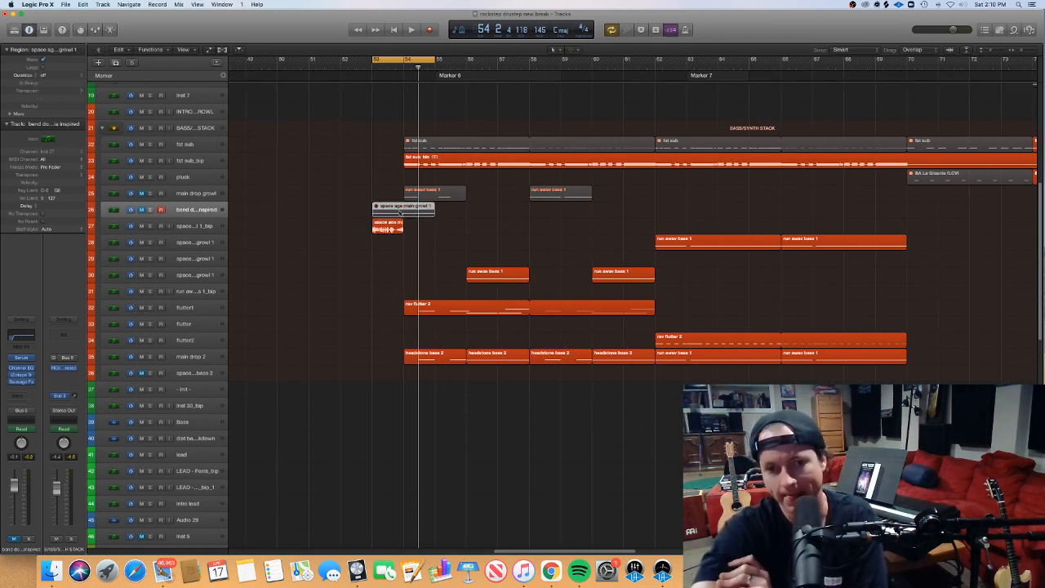
left_click(389, 234)
left_click(390, 232)
left_click(194, 226)
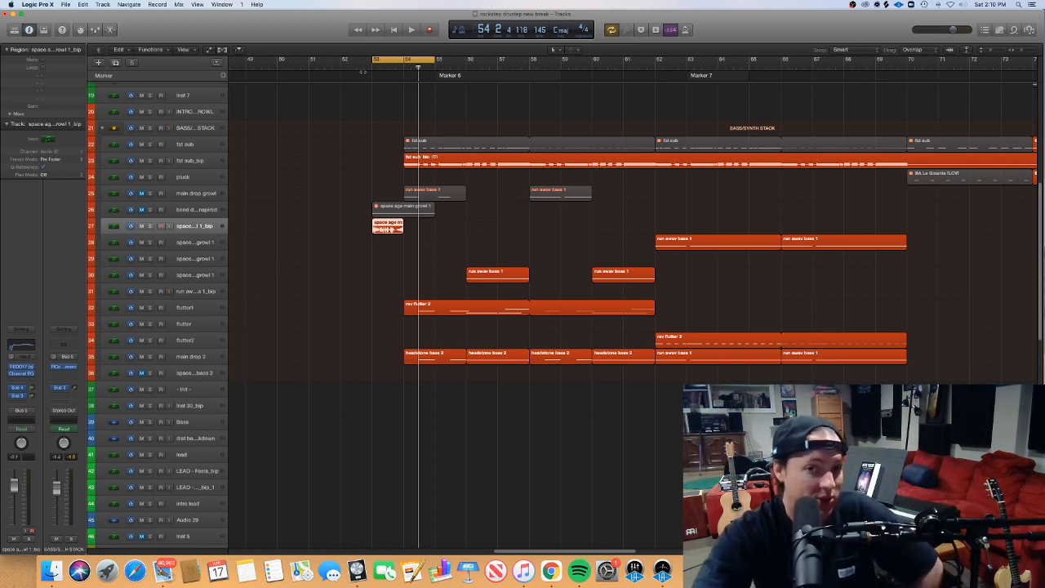
Move the playhead to bar 52 beat 3 and turn off the cycle range
left_click(356, 66)
left_click(408, 57)
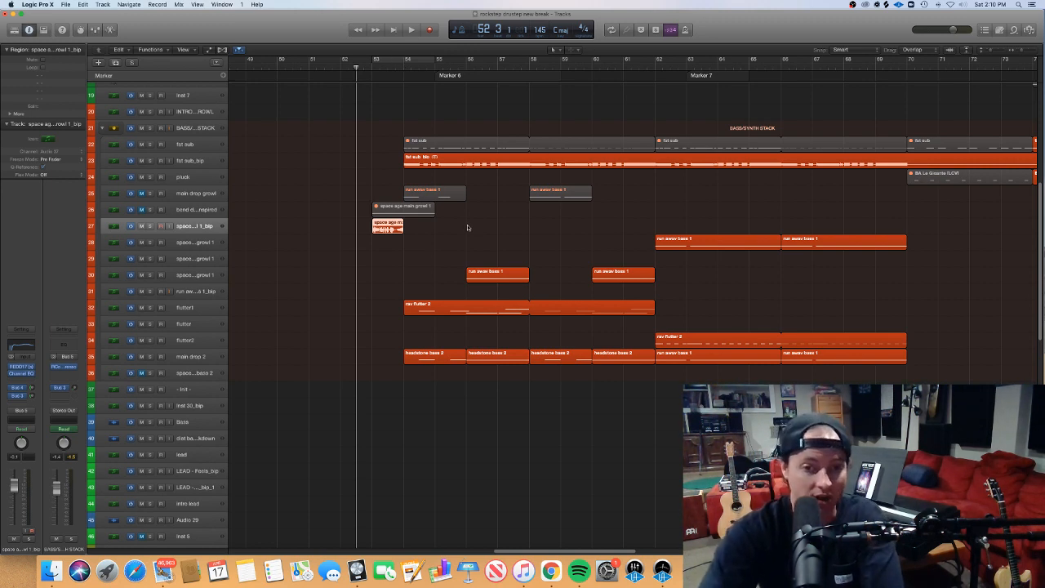
left_click(421, 267)
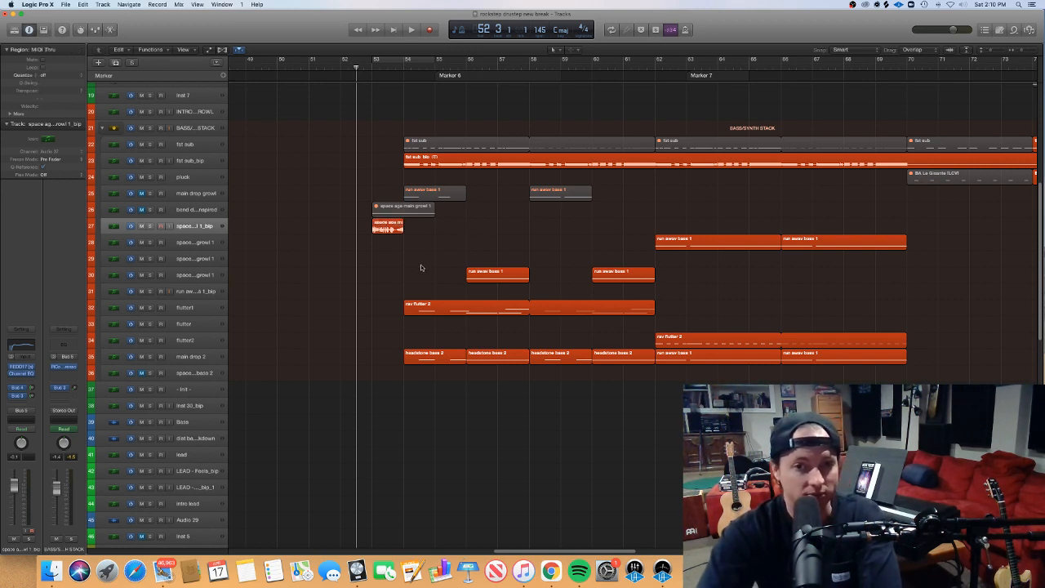
left_click(376, 229)
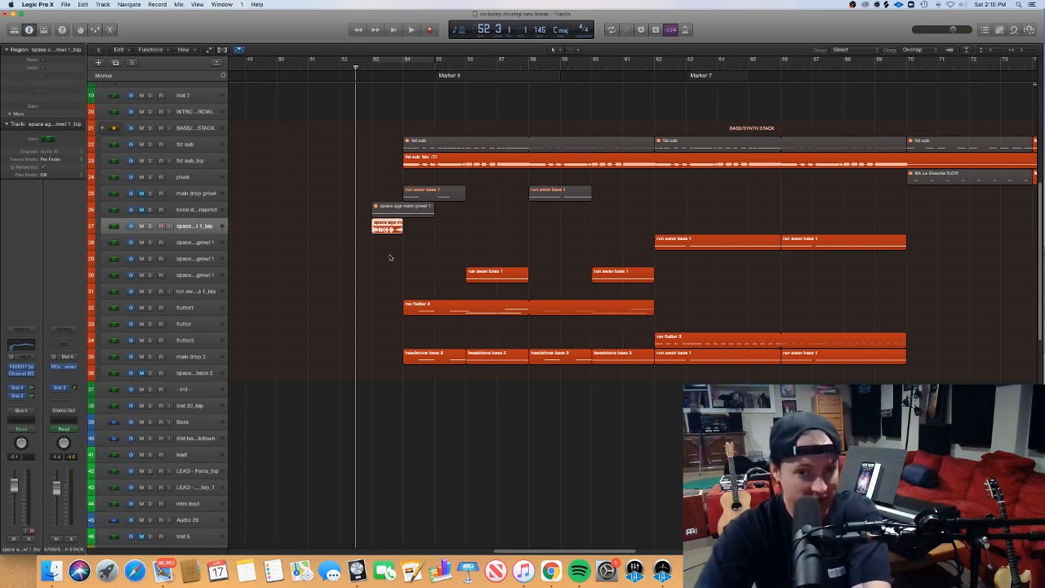
left_click(384, 169)
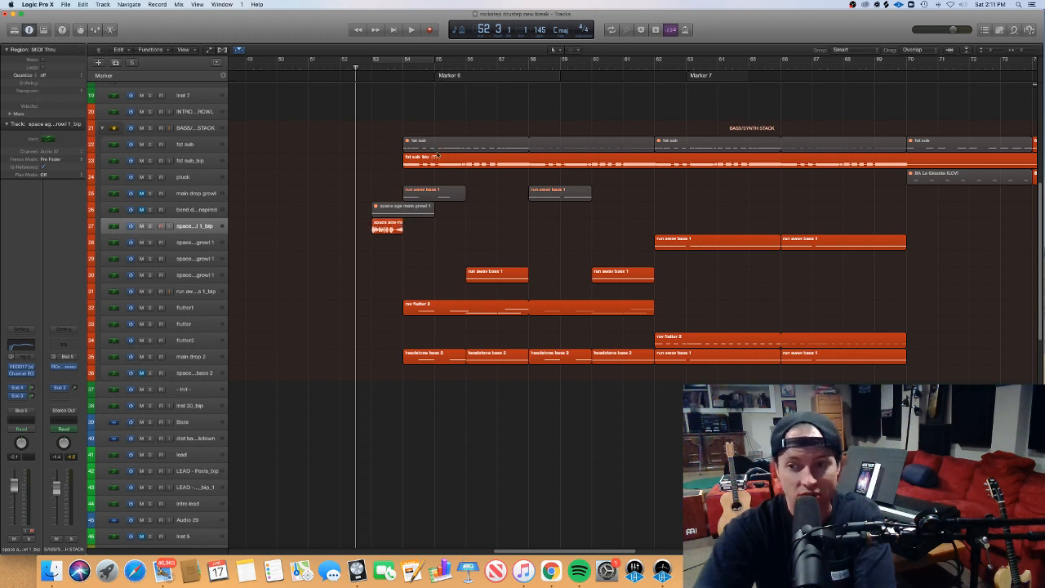
Set a cycle range over the drop from bar 54 to bar 70 and play its opening bars
key("super+Left")
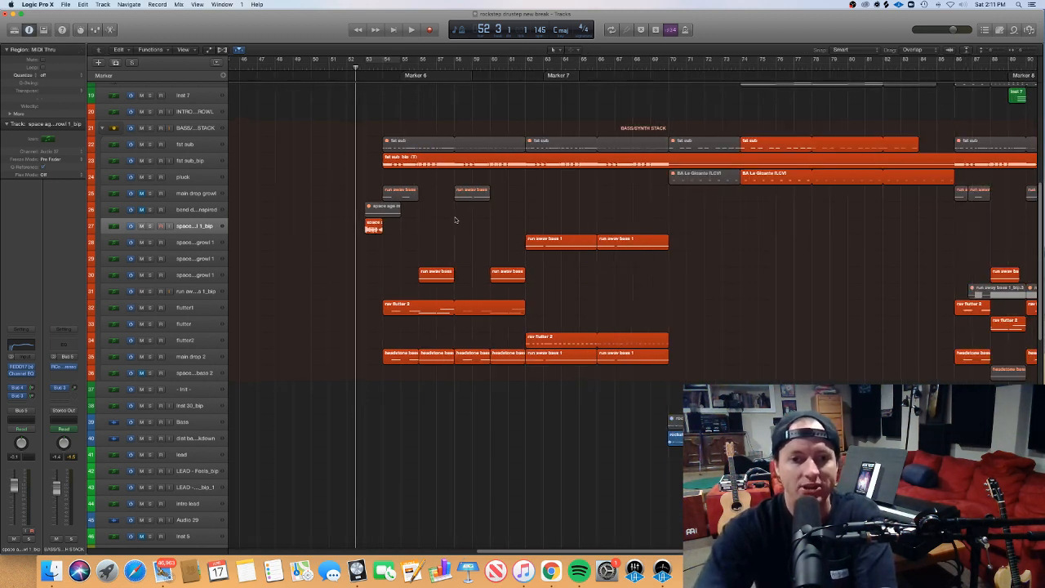
key("super+Right")
key("super+Left")
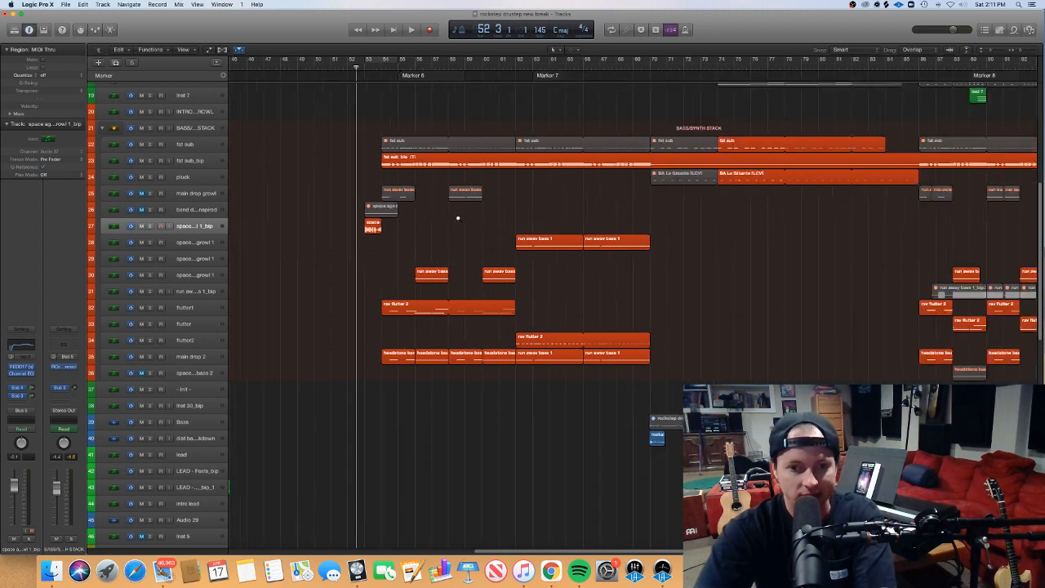
left_click_drag(376, 56, 599, 57)
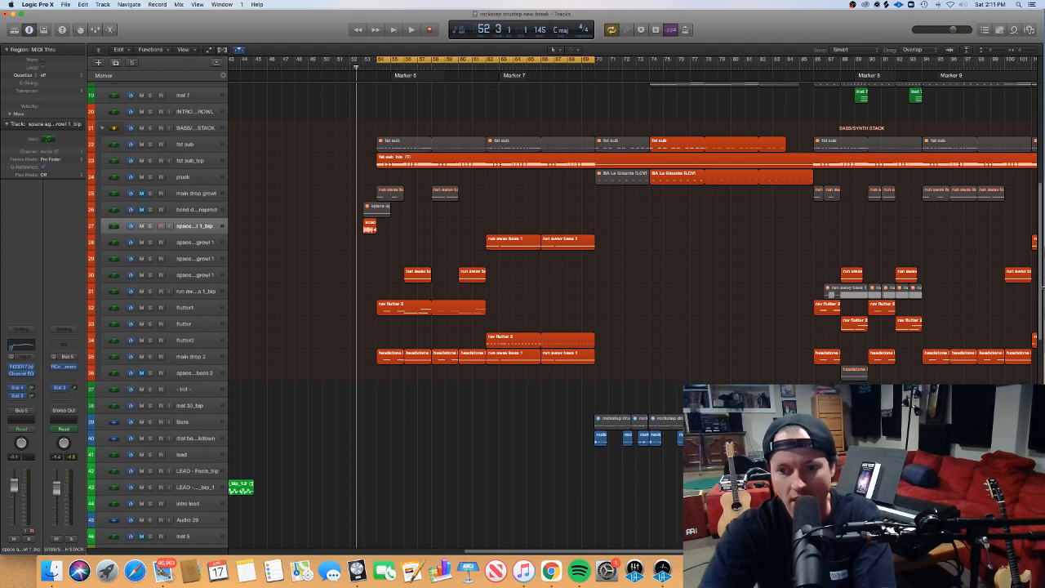
mouse_move(1041, 287)
left_mouse_down()
mouse_move(1041, 340)
mouse_move(1041, 298)
left_mouse_up()
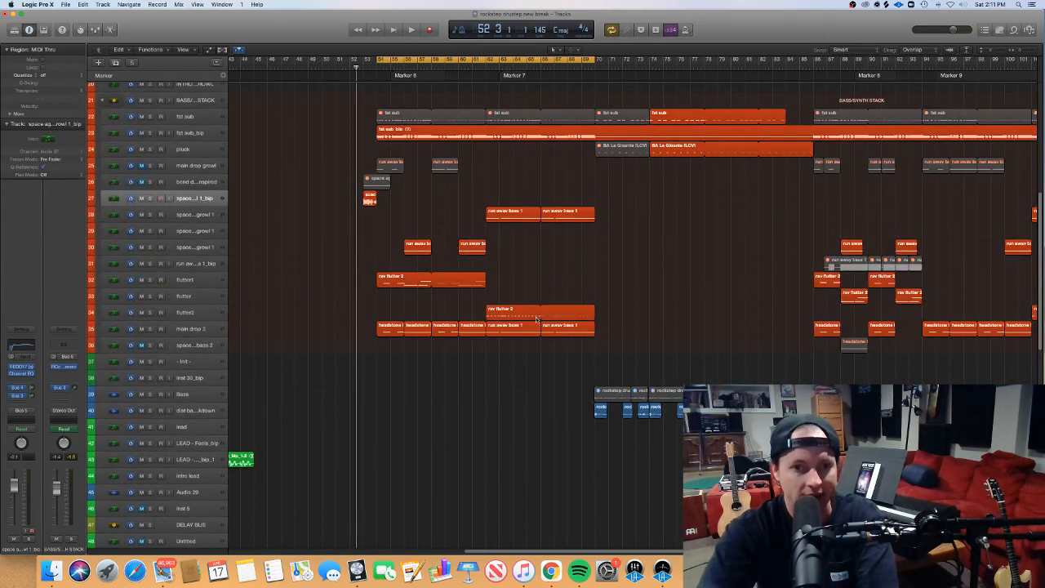
key("space")
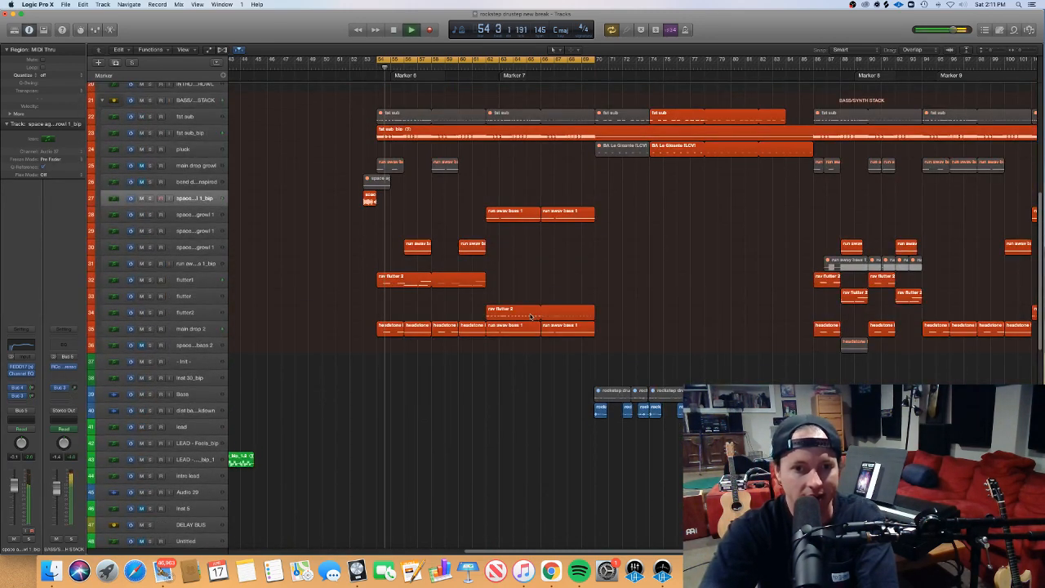
key("space")
Unmute the main drop growl track and replay the start of the drop
left_click(141, 166)
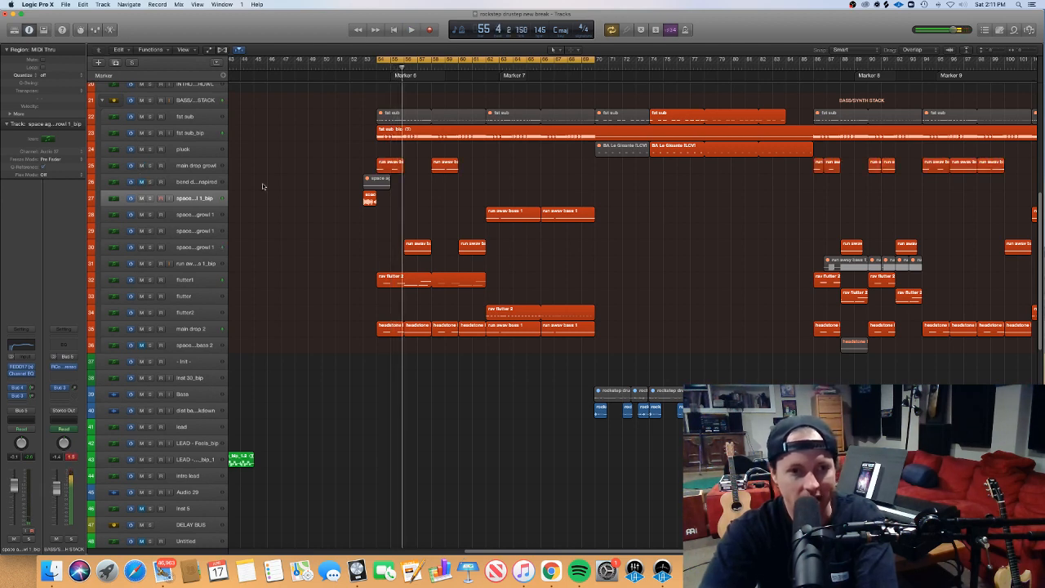
key("space")
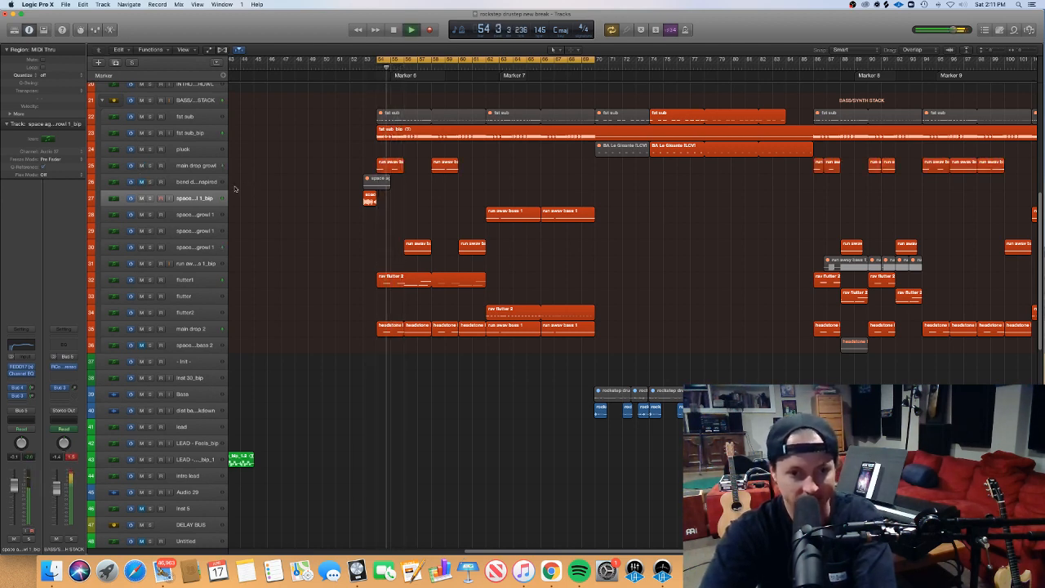
key("space")
Solo the main drop growl and flutter1 tracks and play them together from bar 54
left_click(149, 165)
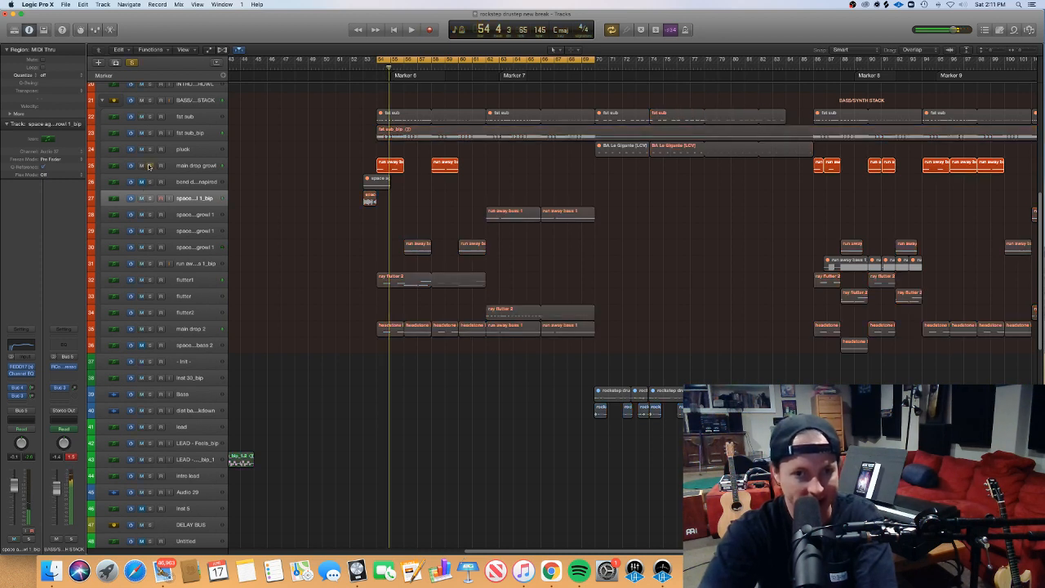
left_click(149, 297)
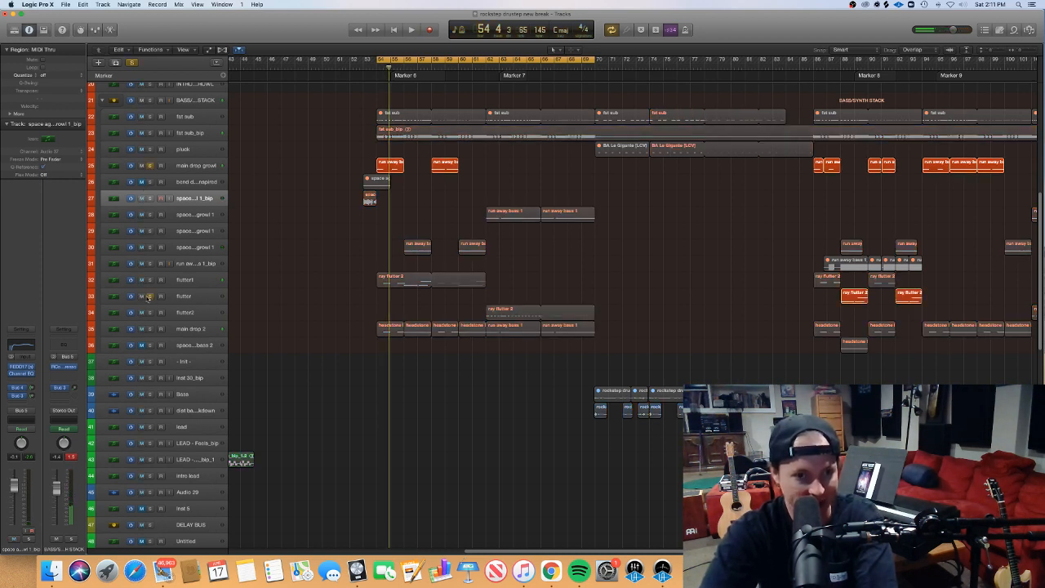
left_click(149, 296)
left_click(150, 281)
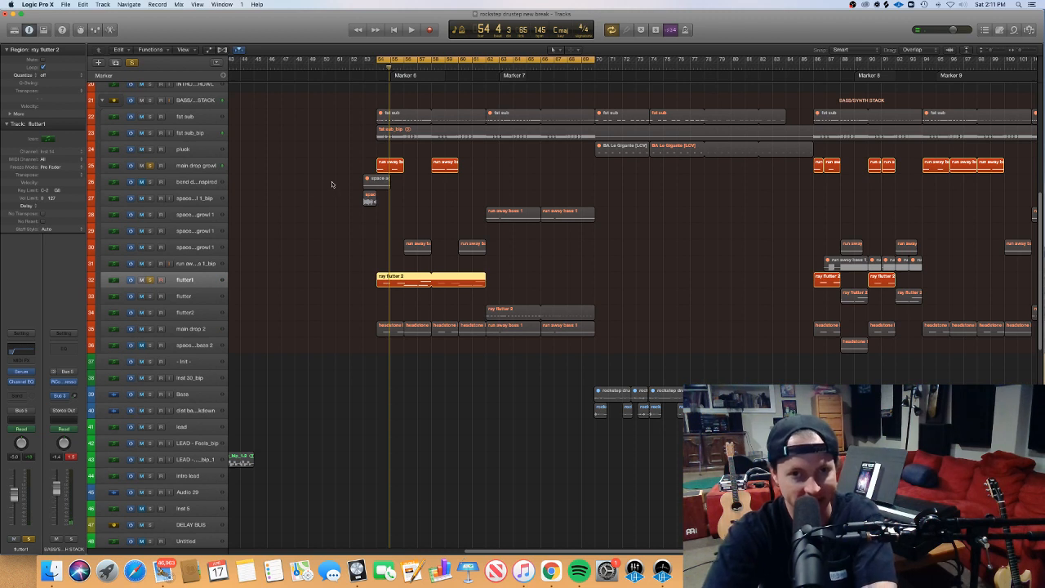
key("space")
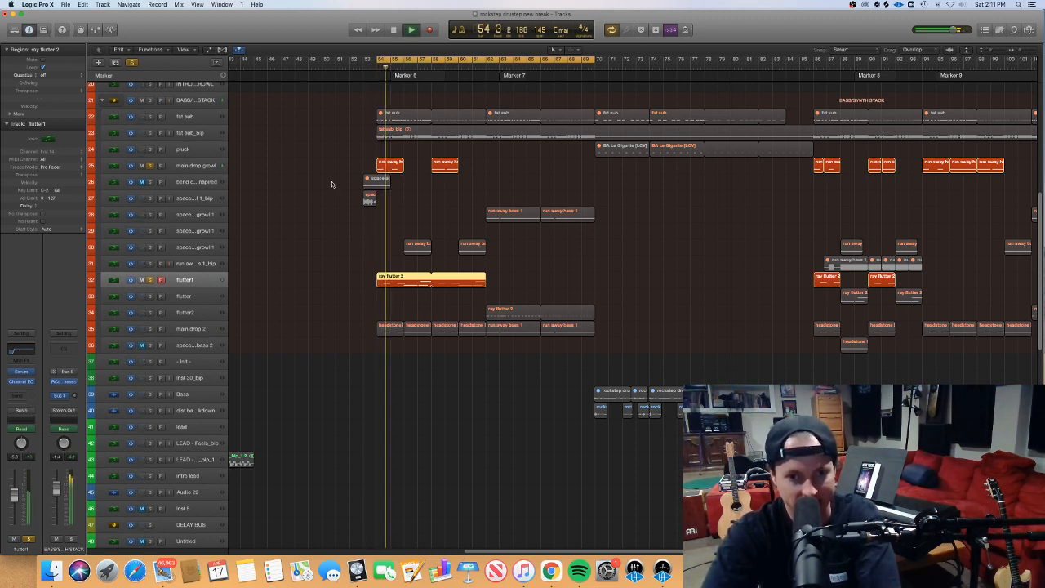
Add the main drop 2 track to the solo and play it with the growl and flutter tracks
left_click(150, 329)
key("space")
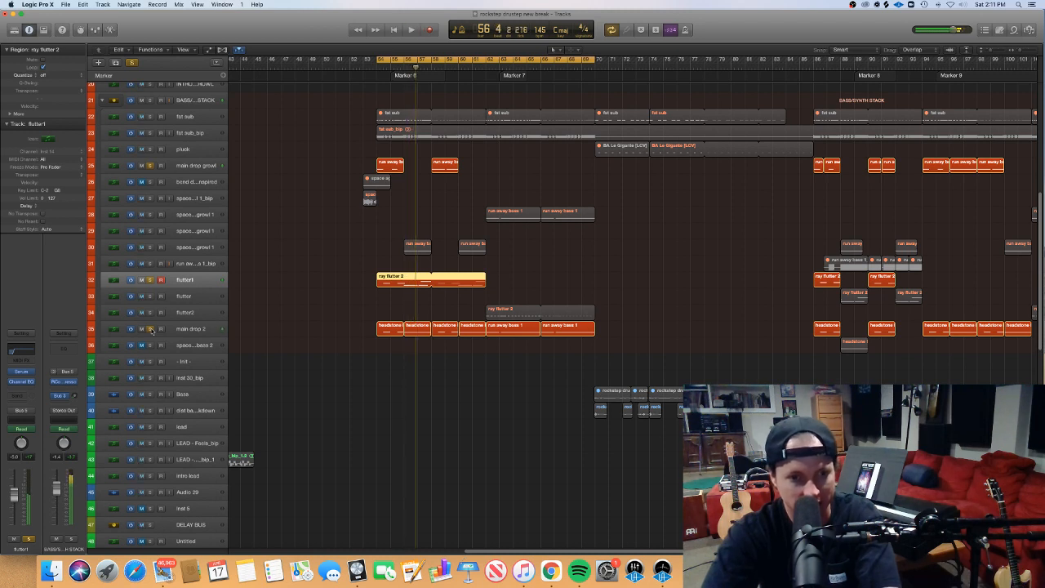
key("space")
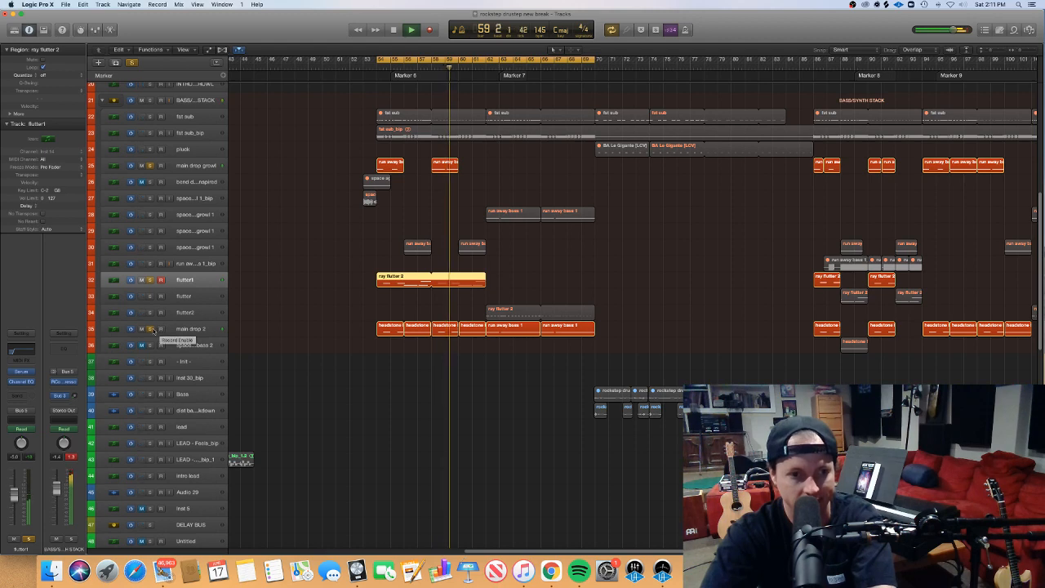
key("space")
Remove the solo from the main drop 2, flutter1 and main drop growl tracks
left_click(150, 329)
left_click(150, 280)
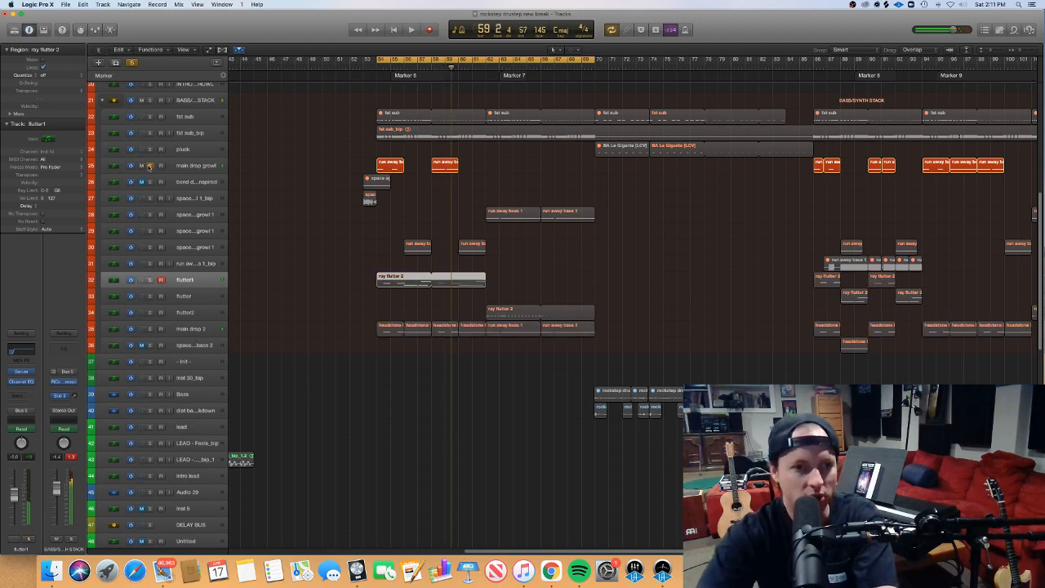
left_click(150, 165)
Select the flutter1 and headstone bass 2 regions in bars 54 to 61 and view their notes in the piano roll
left_click(367, 245)
left_click_drag(359, 380, 467, 283)
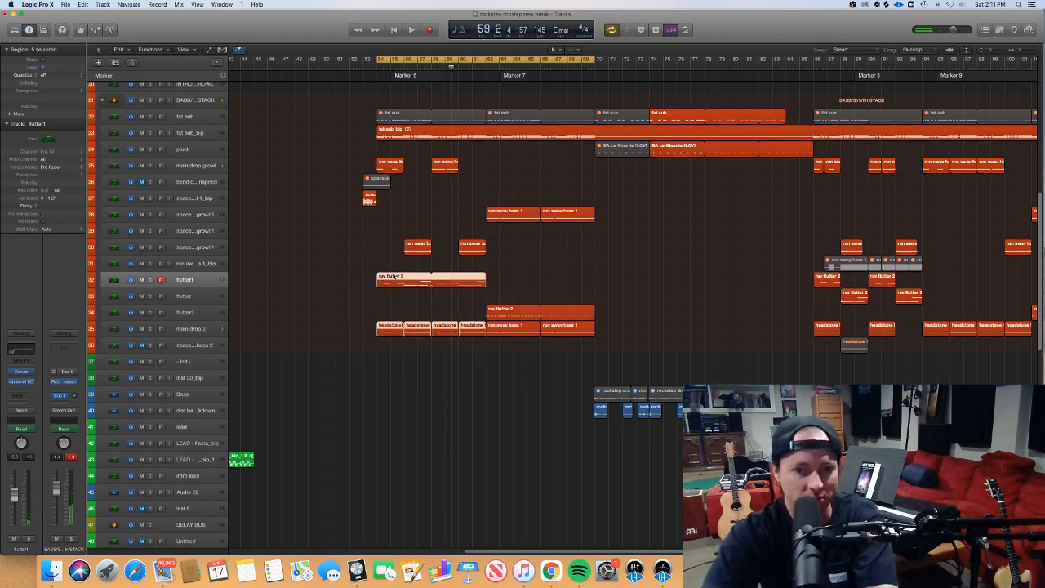
double_click(396, 279)
scroll(412, 336, "left", 6)
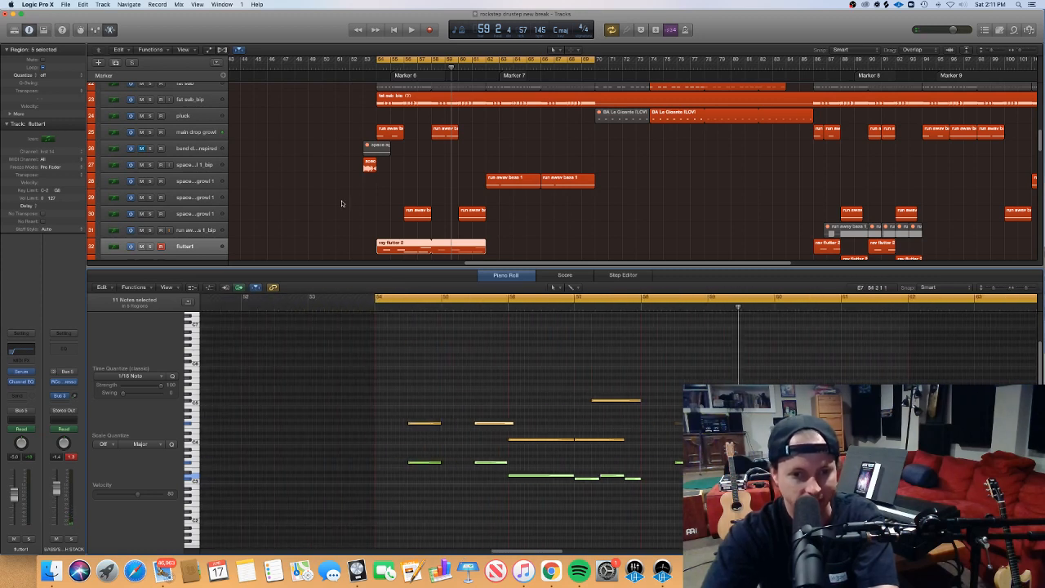
View the first main drop growl region's notes alongside the flutter1 notes and select the two long notes in bars 56 and 57
left_click(394, 132)
left_click(386, 251)
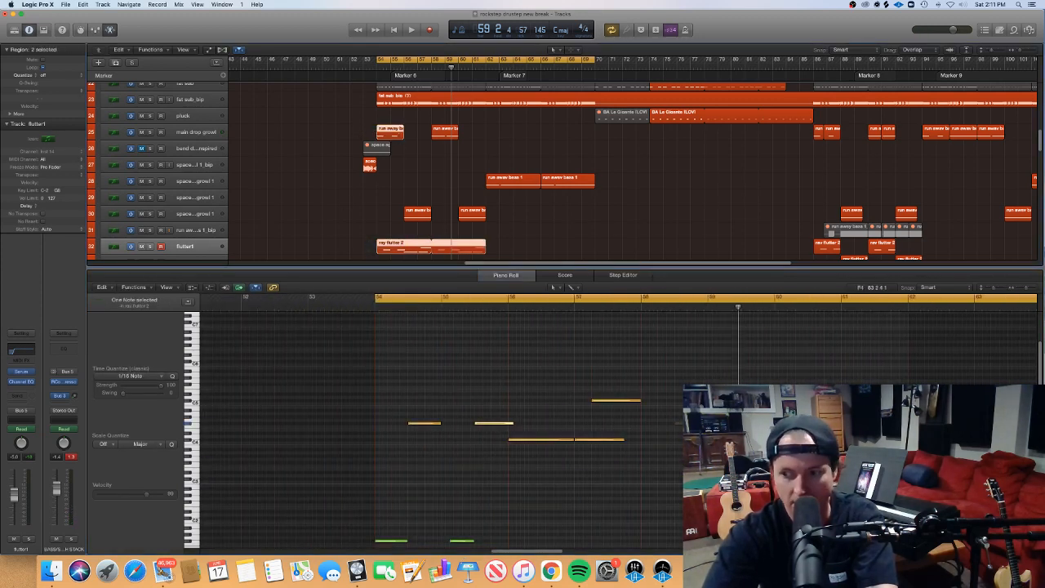
mouse_move(1039, 423)
left_mouse_down()
mouse_move(1040, 445)
mouse_move(1039, 432)
left_mouse_up()
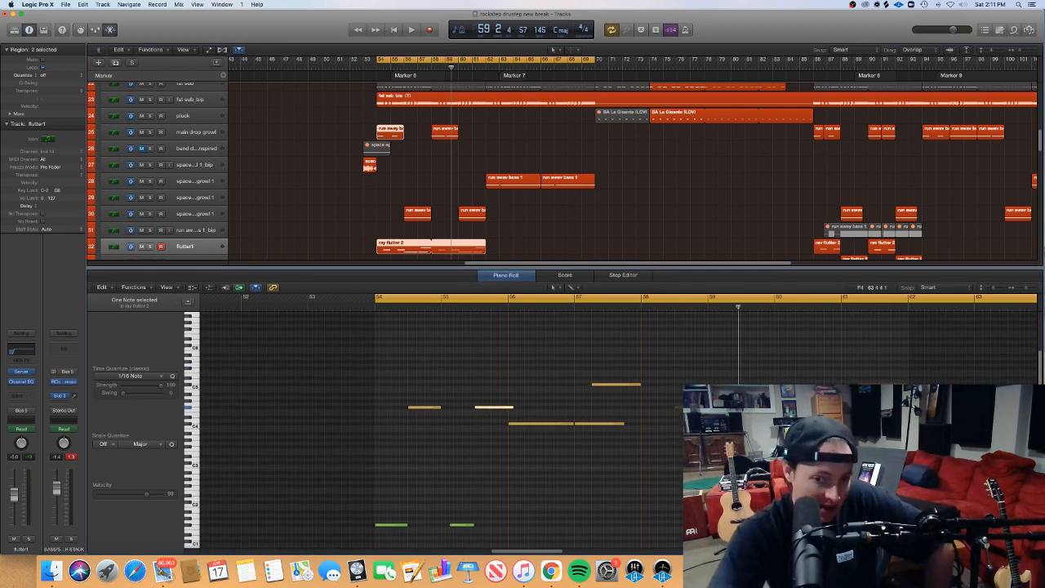
left_click_drag(533, 448, 609, 418)
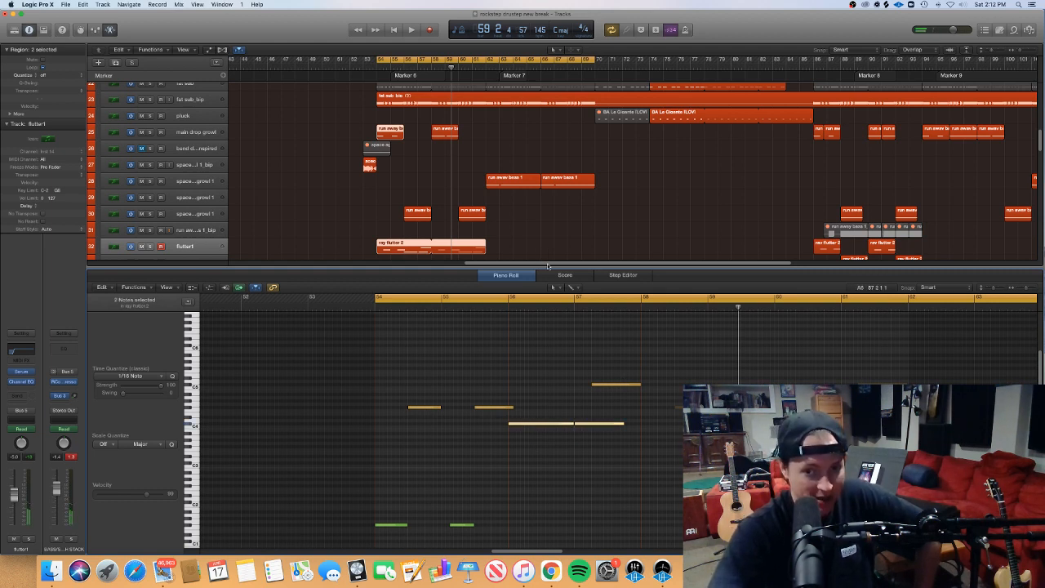
View the first fat sub region's notes and select its bar 54 to 55 notes and the short bar 57 notes in turn
left_click(381, 84)
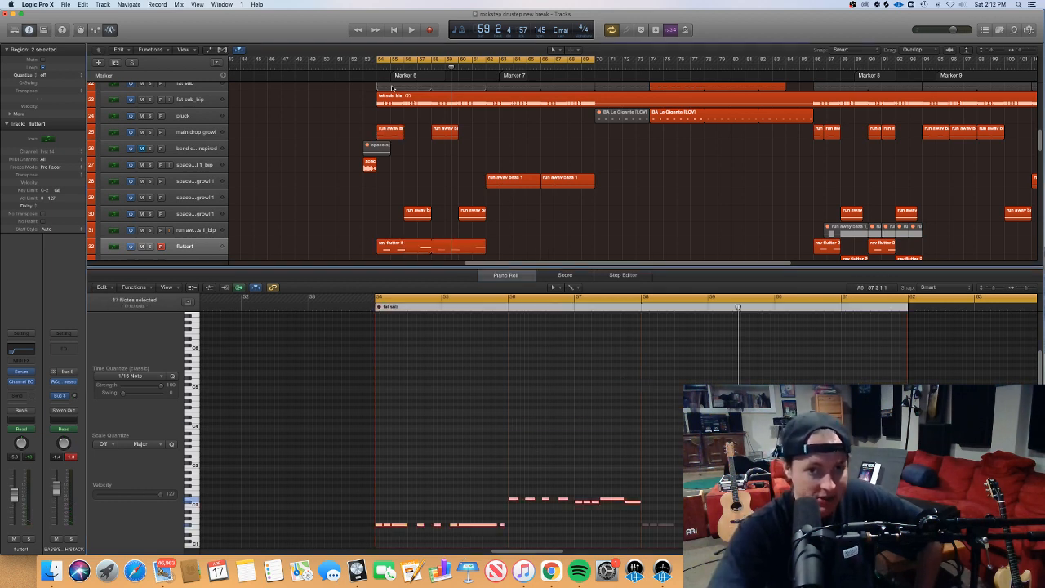
left_click(464, 460)
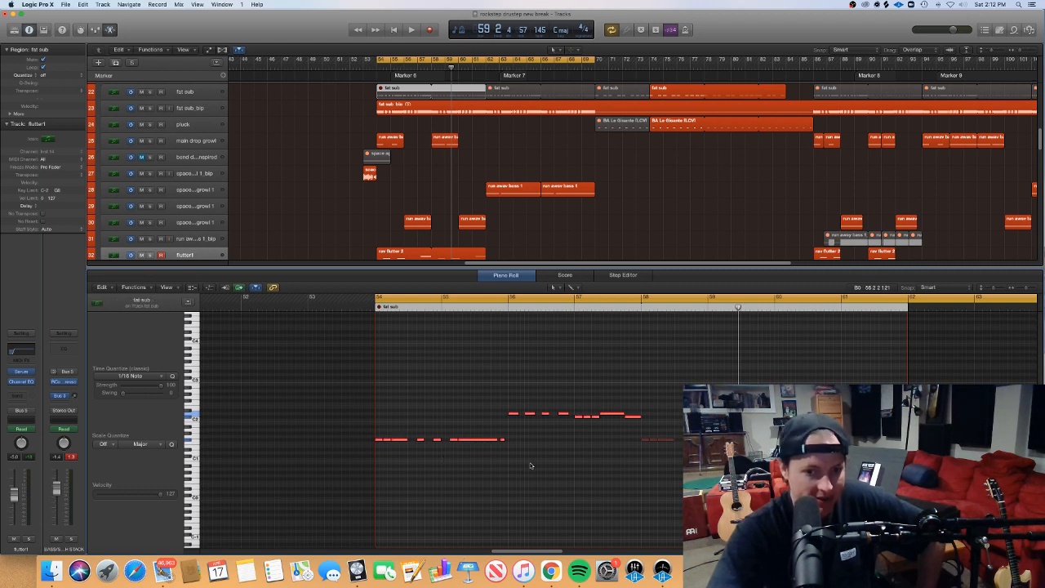
left_click_drag(520, 467, 333, 427)
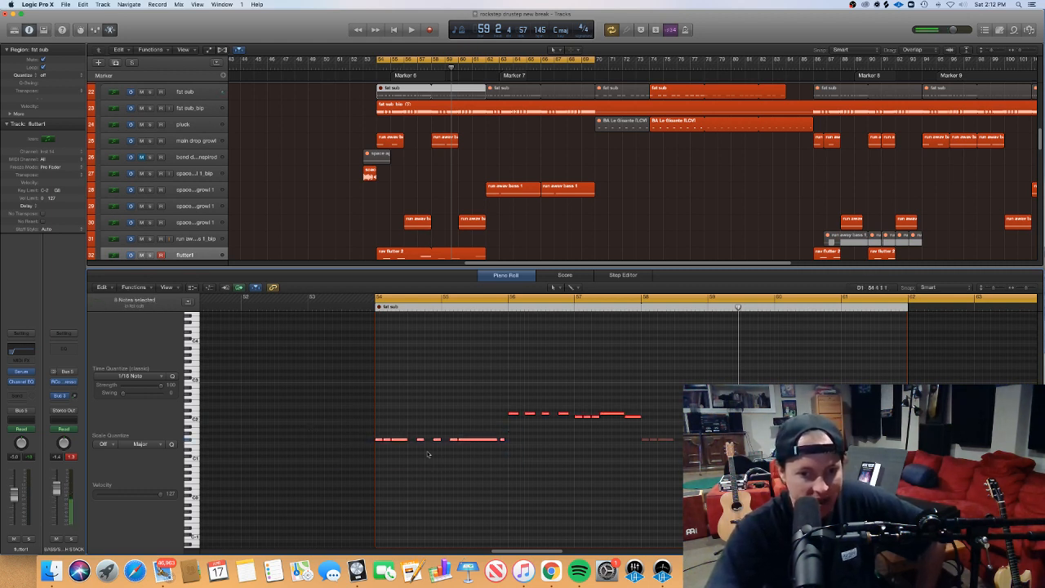
left_click_drag(506, 423, 595, 412)
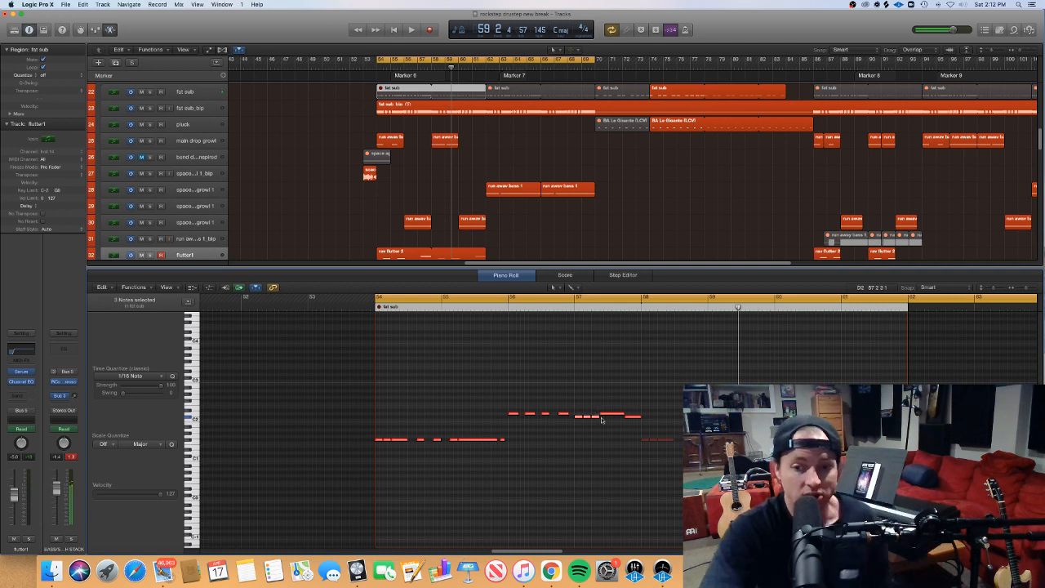
Select the last bar 57 note of the fat sub region, and return to an overview of all tracks without the piano roll
left_click(609, 415)
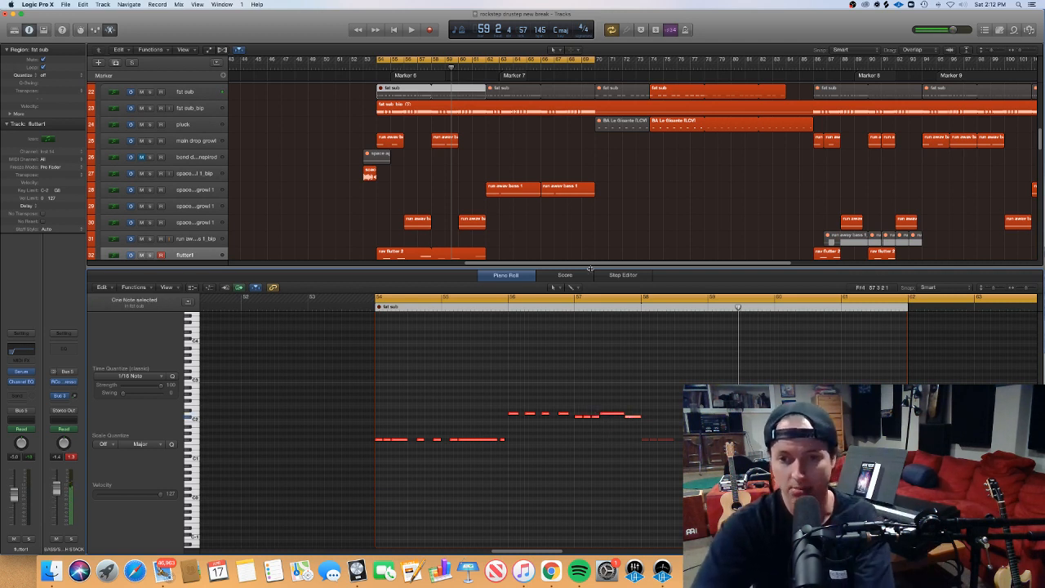
key("p")
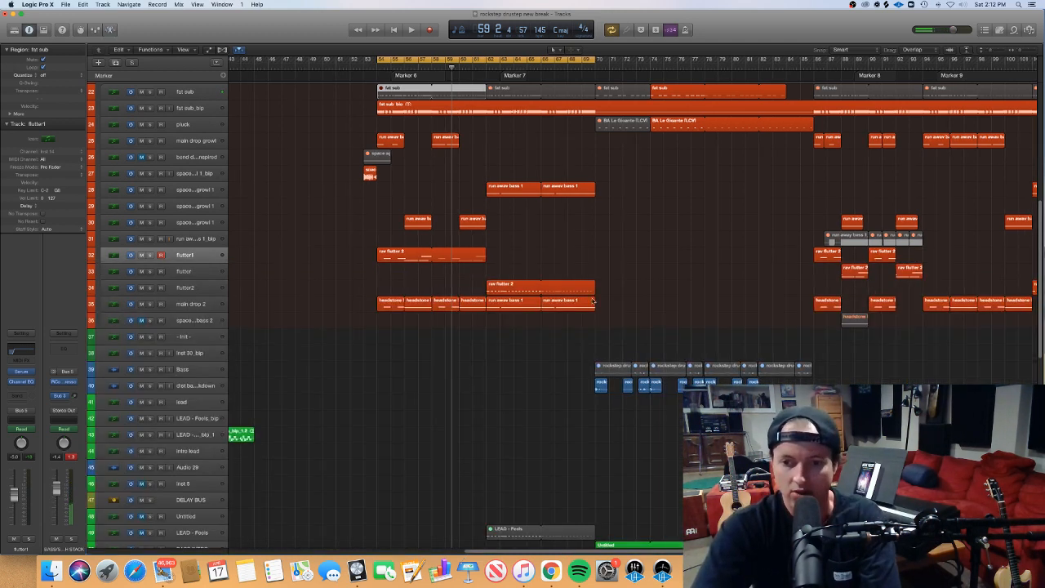
left_click_drag(991, 52, 983, 53)
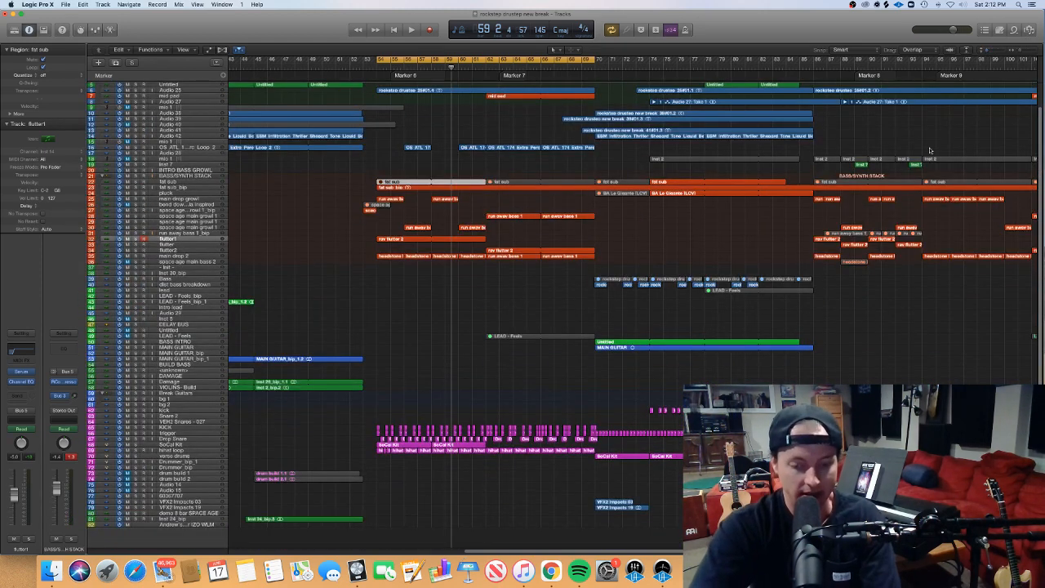
Examine the drop's region layout across bars 54 to 70, switching the cycle off and back on
key("super+Right")
key("super+Right")
key("super+Right")
key("super+Right")
key("super+Right")
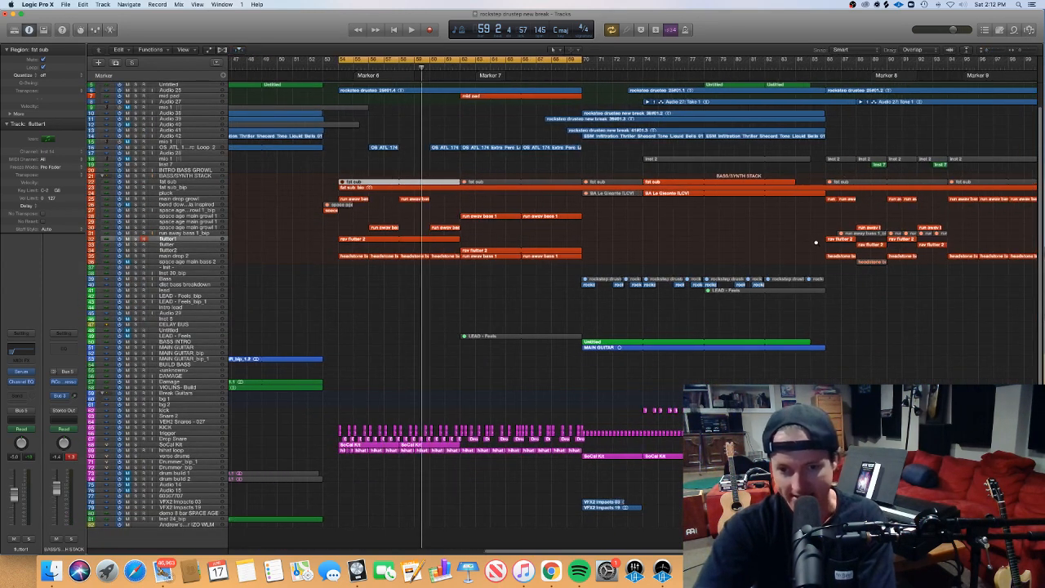
key("super+Left")
key("super+Left")
key("super+Left")
key("super+Left")
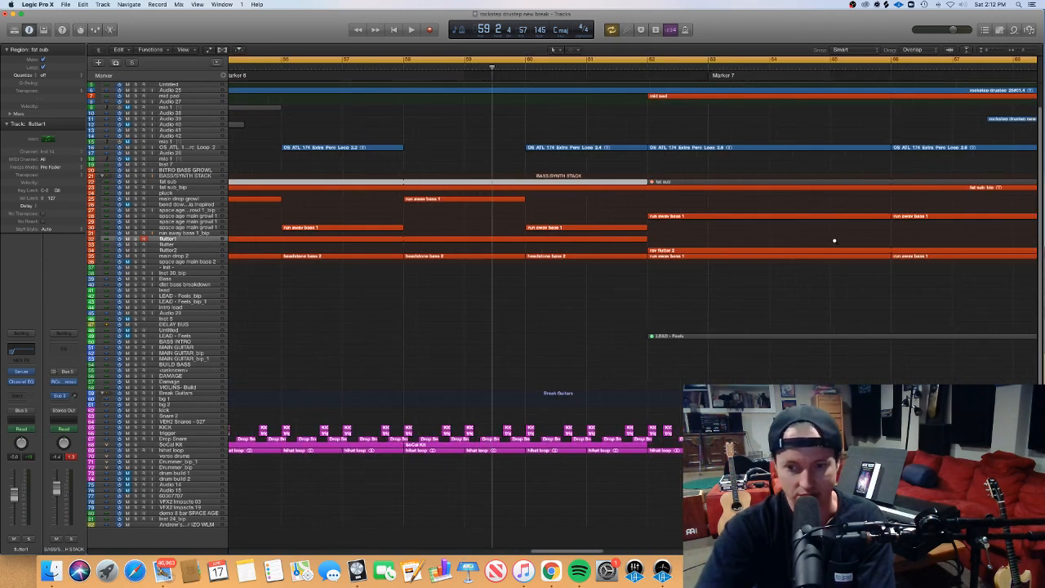
scroll(784, 237, "left", 2)
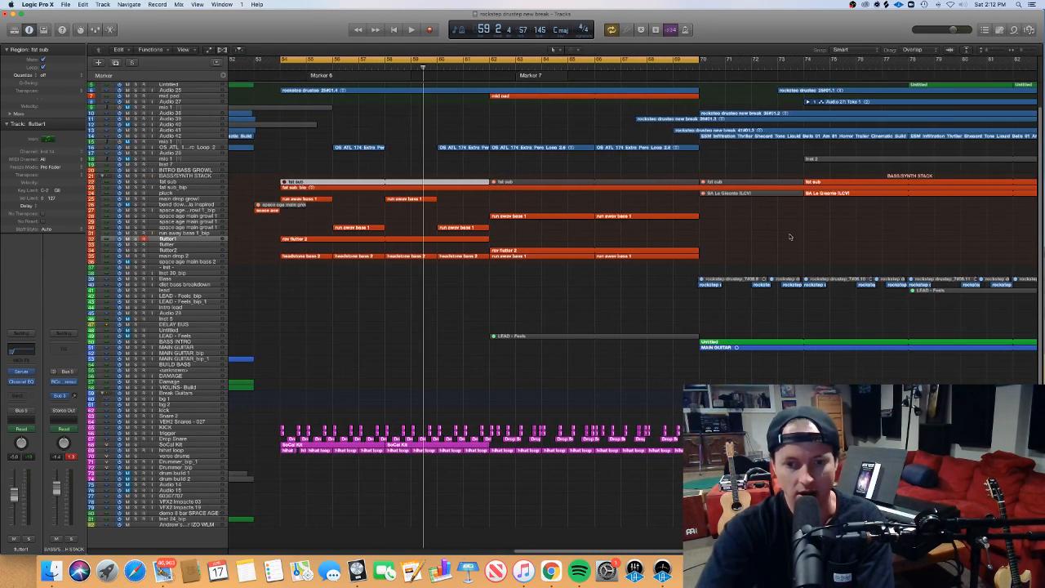
left_click(336, 61)
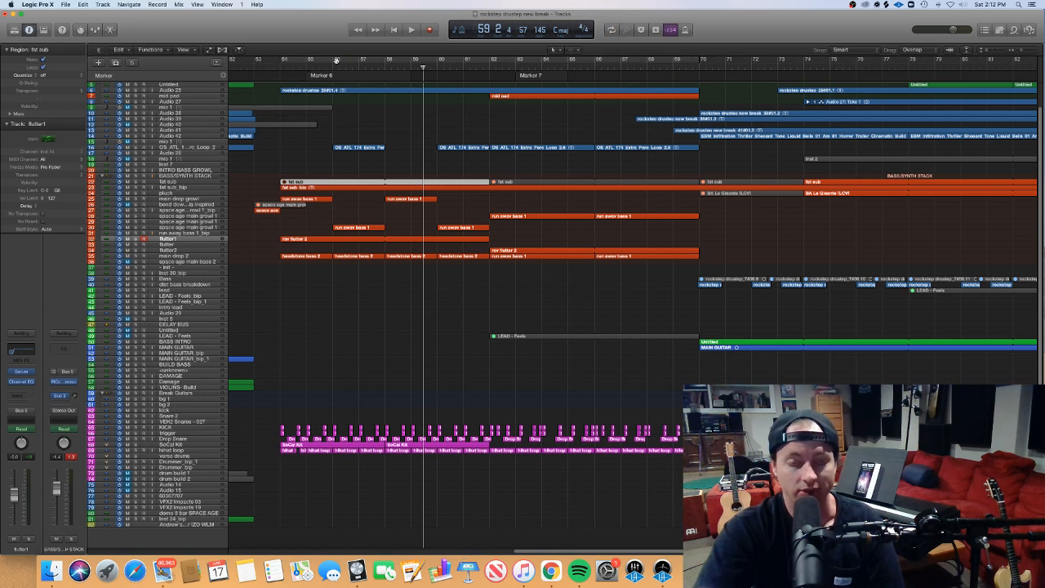
left_click(334, 59)
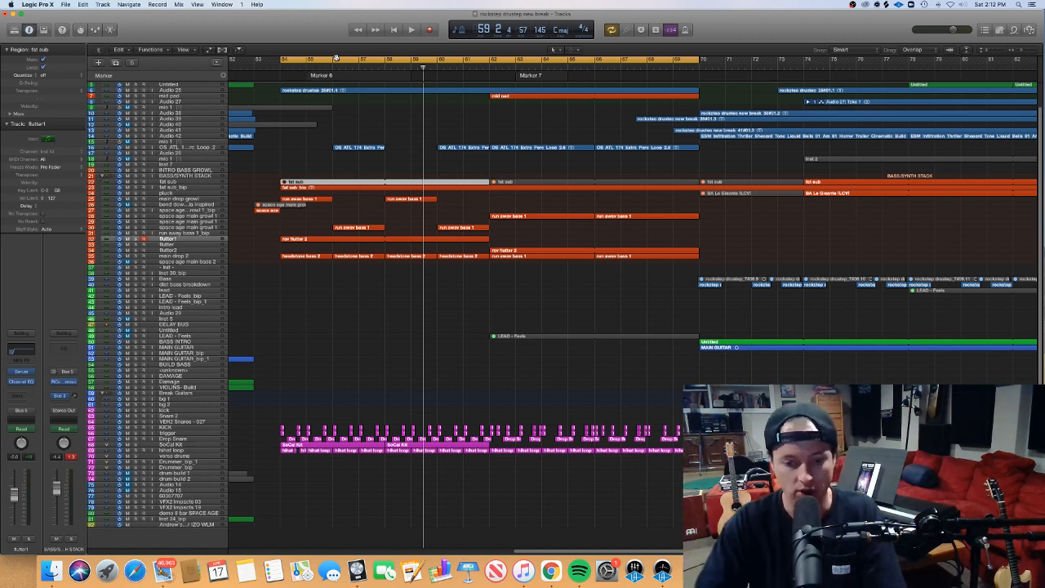
View the waveform of the hihat loop region at bar 62 in the audio file editor, and close the editor
key("super+Right")
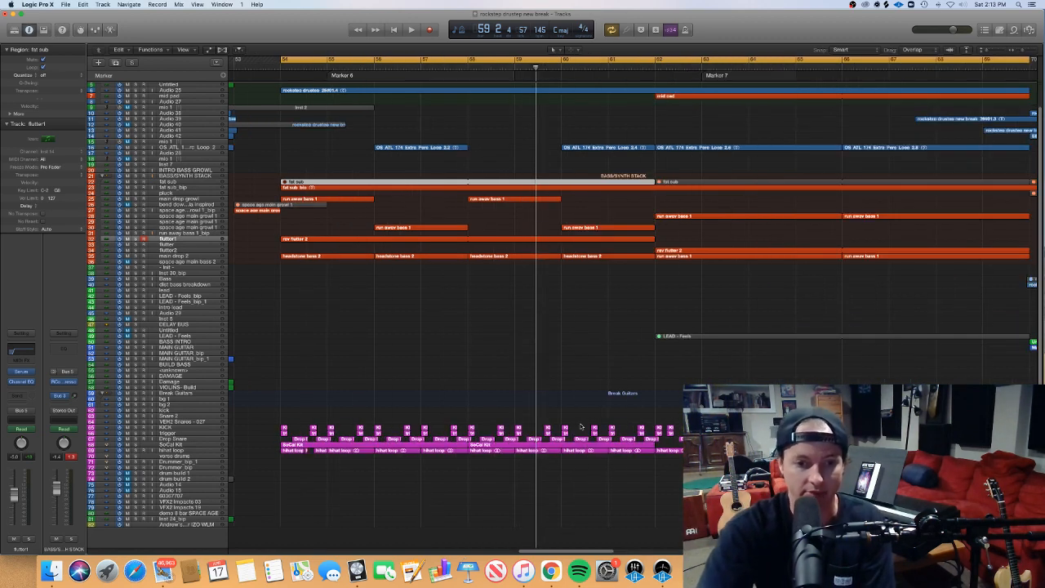
scroll(582, 426, "right", 2)
scroll(613, 428, "left", 1)
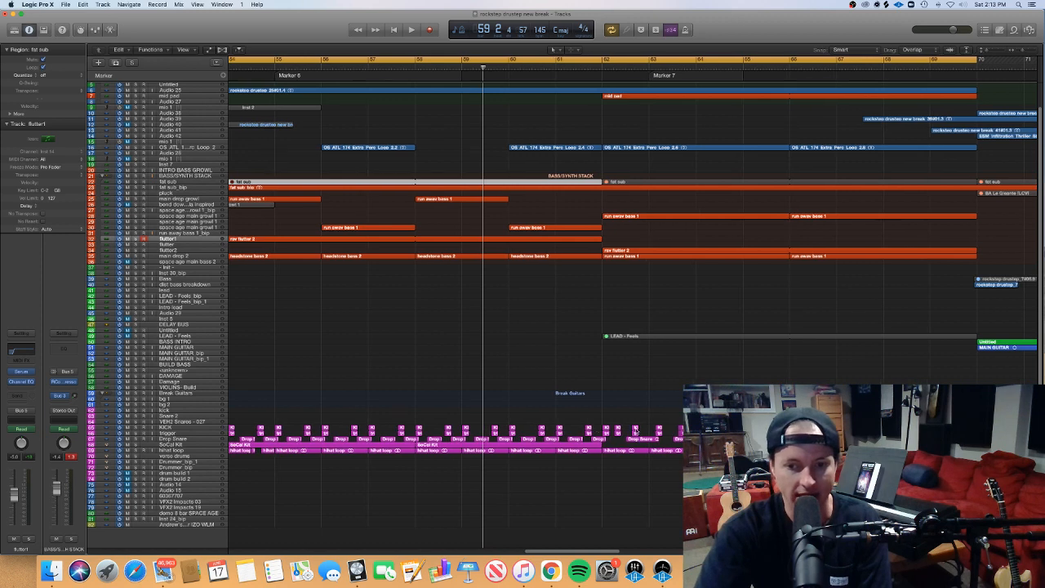
scroll(634, 429, "left", 2)
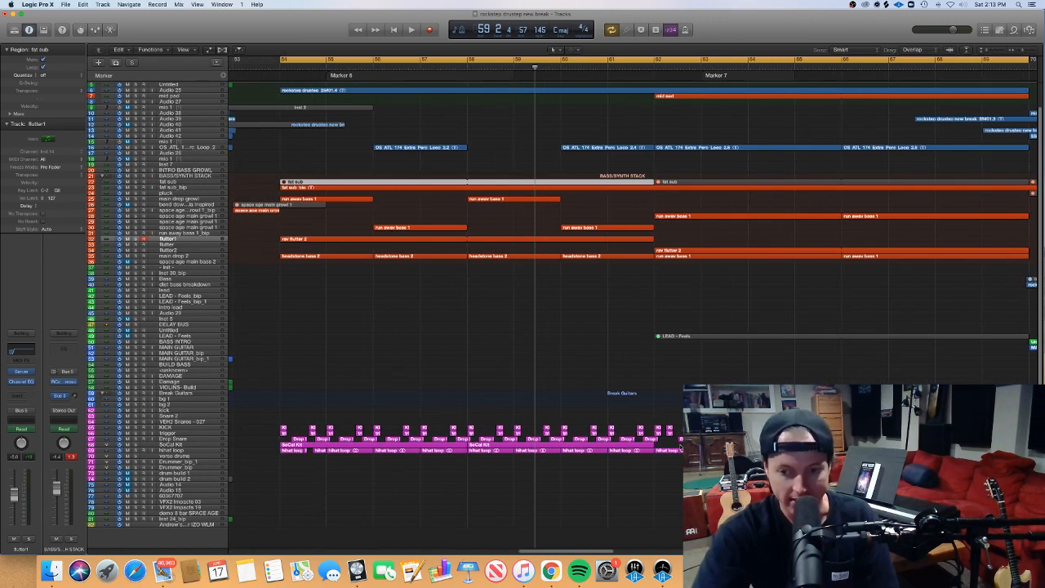
left_click(674, 452)
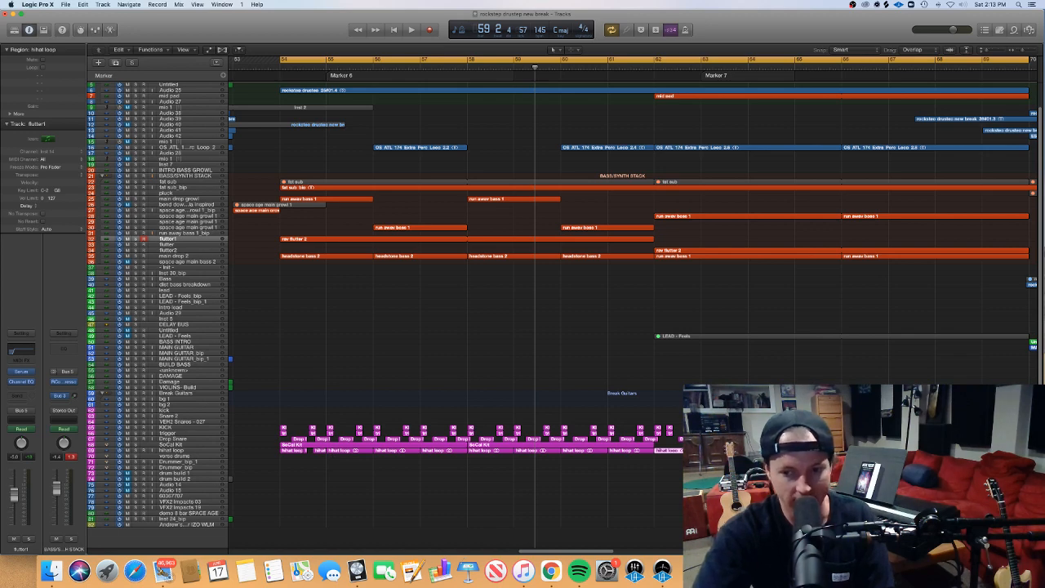
double_click(674, 451)
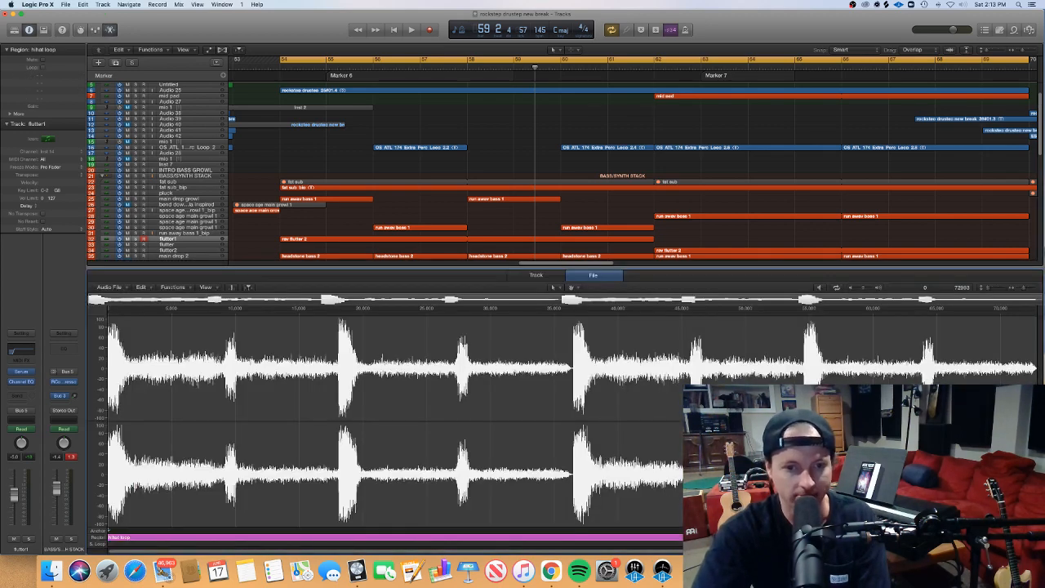
key("e")
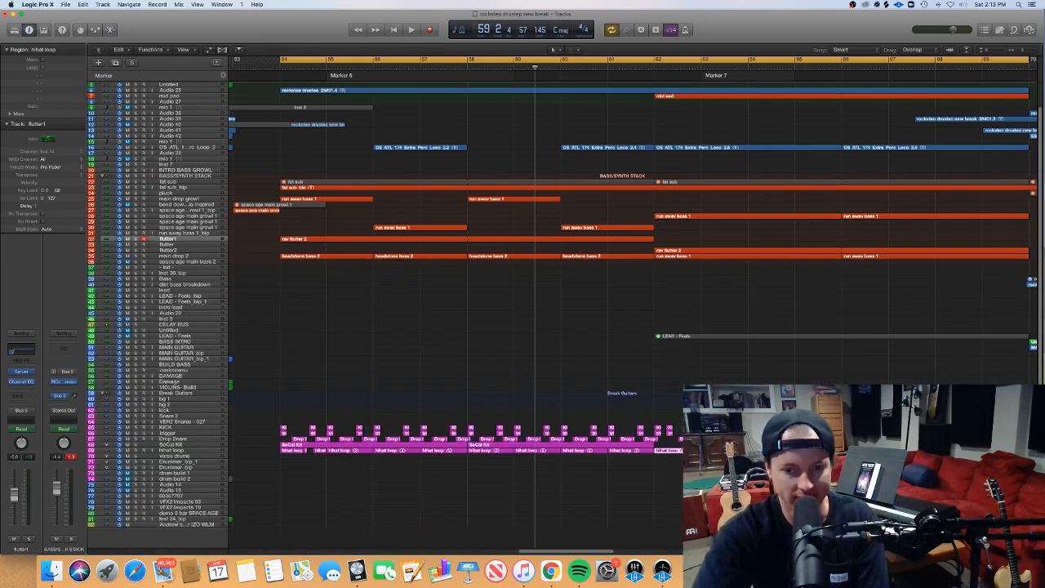
Select the first longer Drop Snare region after bar 62 and examine the drum pattern across the drop
key("super+Left")
key("super+Left")
key("super+Left")
key("super+Left")
key("super+Left")
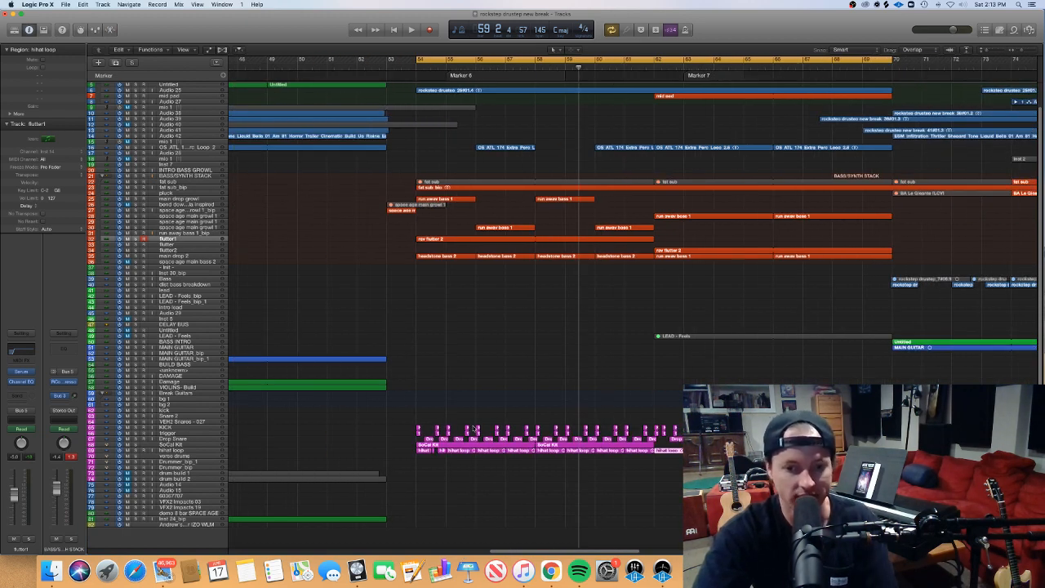
left_click(408, 441)
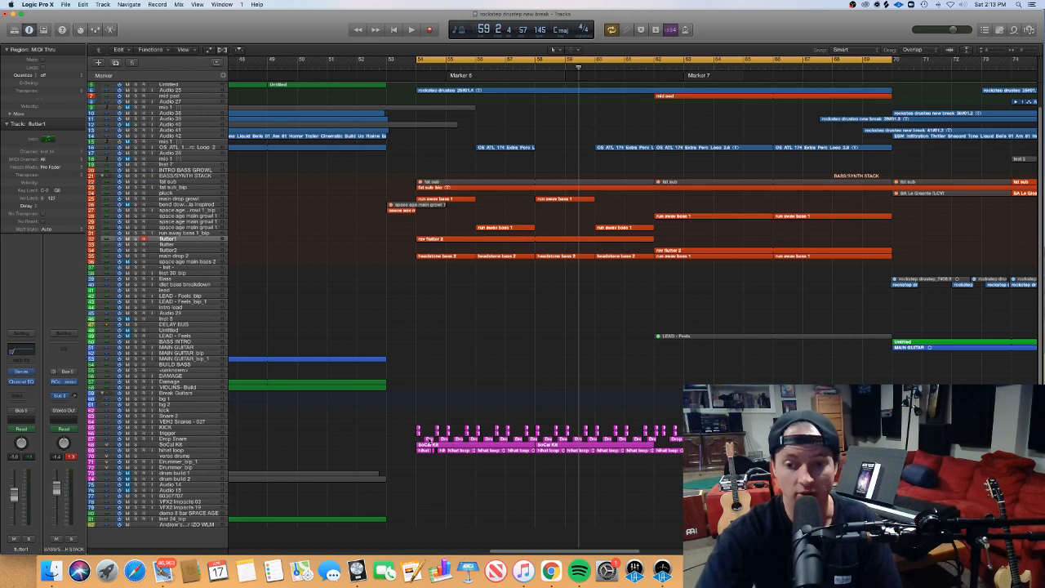
left_click(678, 441)
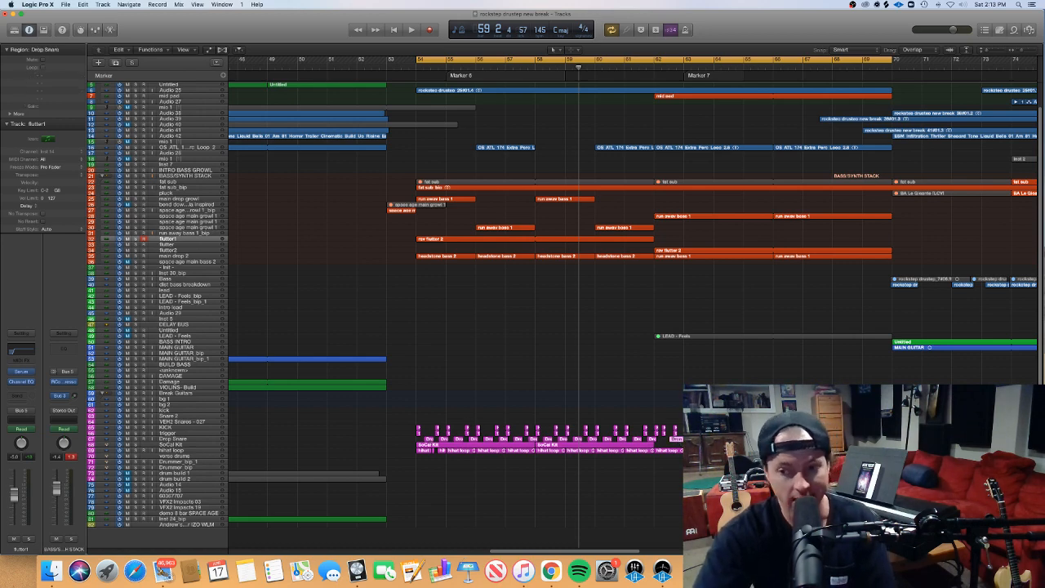
scroll(571, 285, "right", 3)
scroll(418, 115, "right", 4)
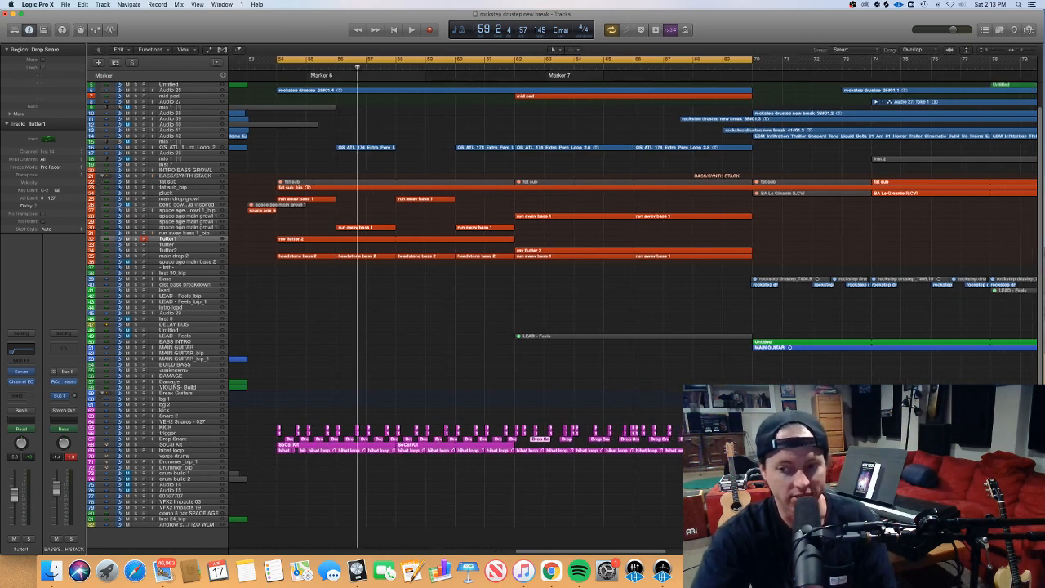
scroll(418, 115, "left", 4)
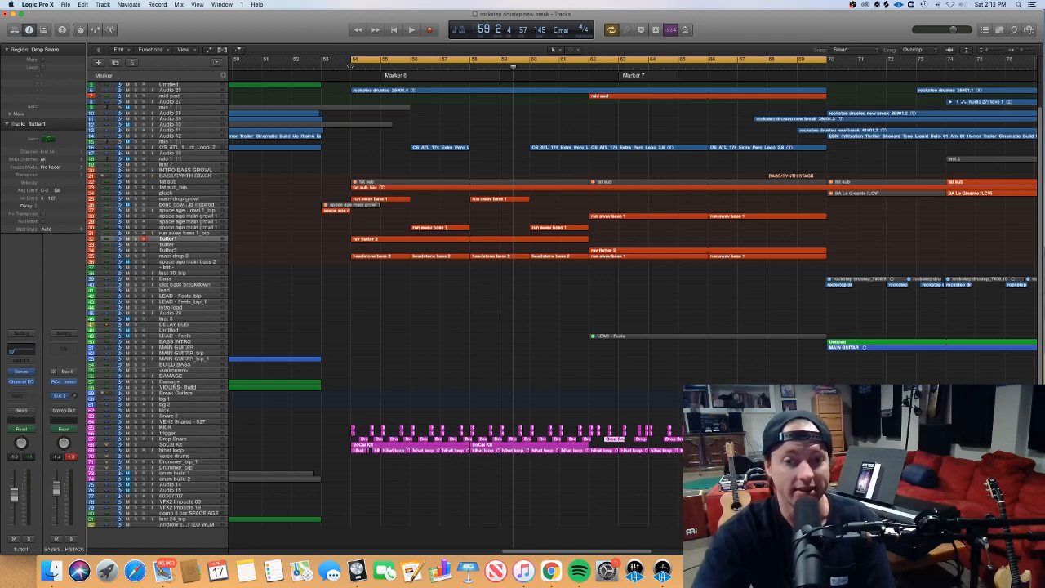
Widen the cycle range to about bars 51 to 71 and start playback of the drop with its lead-in
left_click(588, 64)
left_click_drag(588, 64, 276, 61)
left_click_drag(826, 62, 868, 65)
key("space")
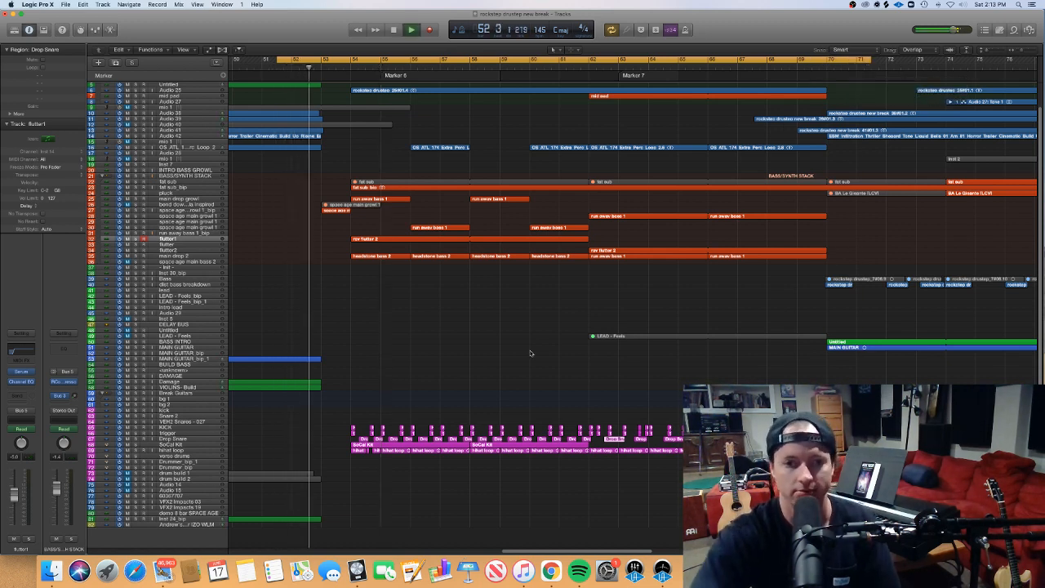
Follow the drop as it plays, selecting the pluck track and then the Audio 41 track
scroll(539, 338, "right", 1)
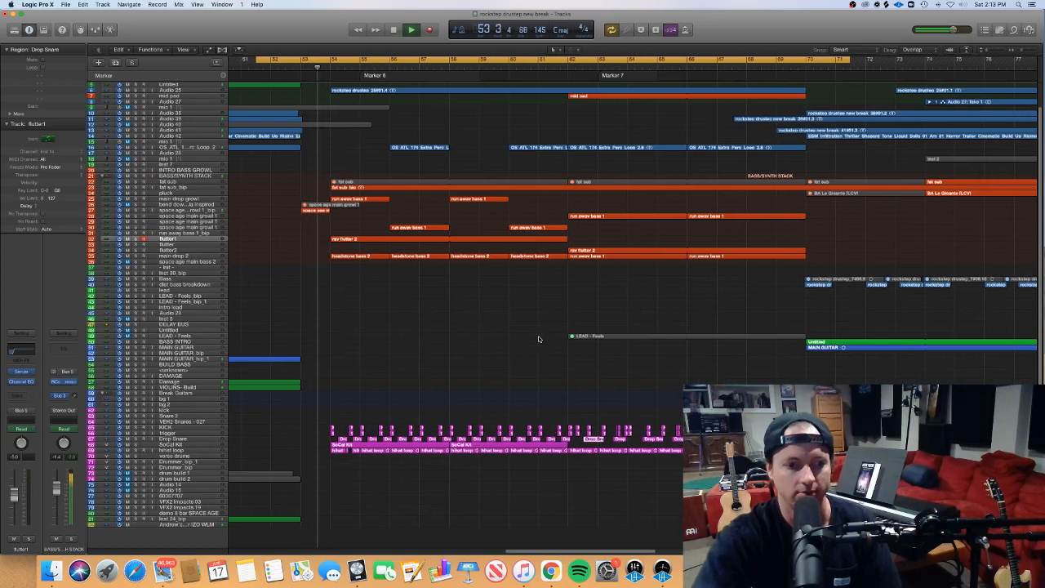
scroll(539, 338, "right", 2)
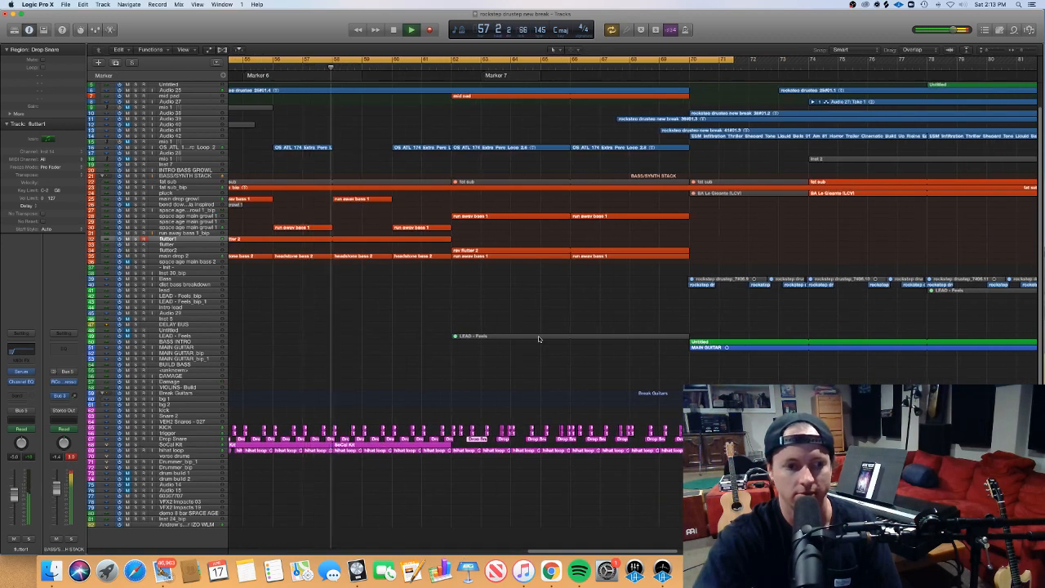
scroll(539, 339, "left", 2)
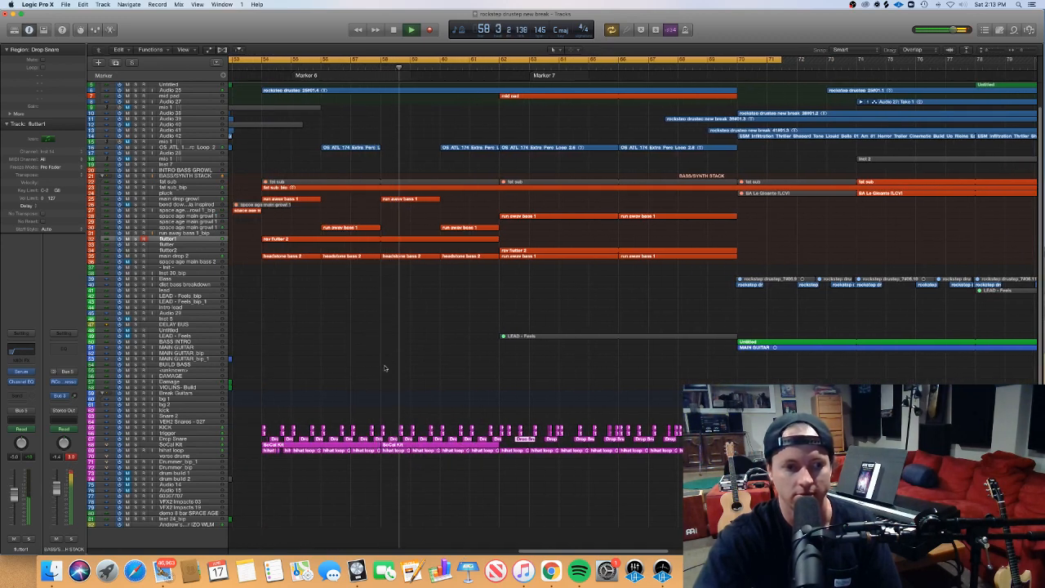
left_click(204, 196)
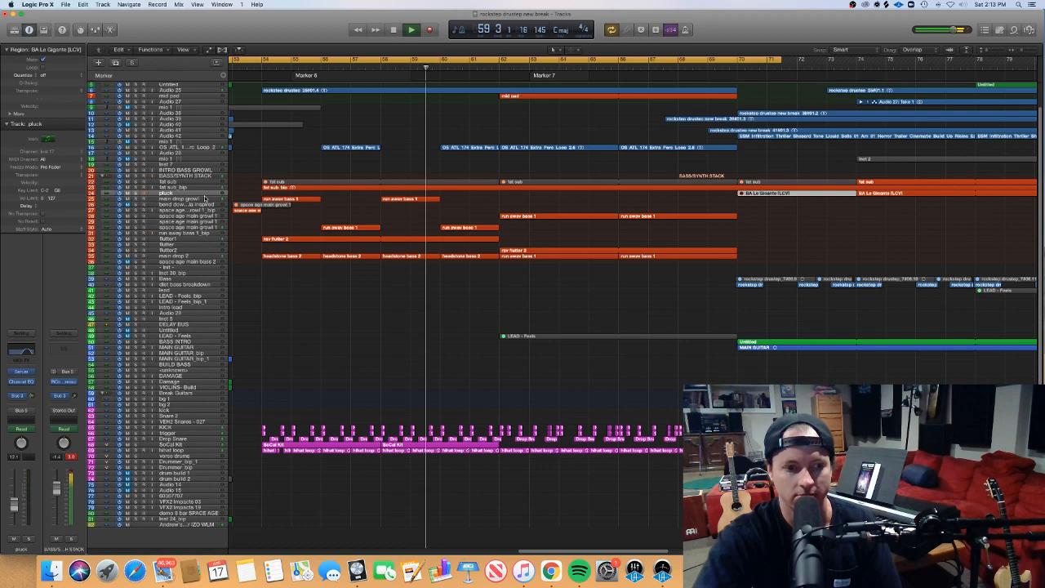
left_click(201, 130)
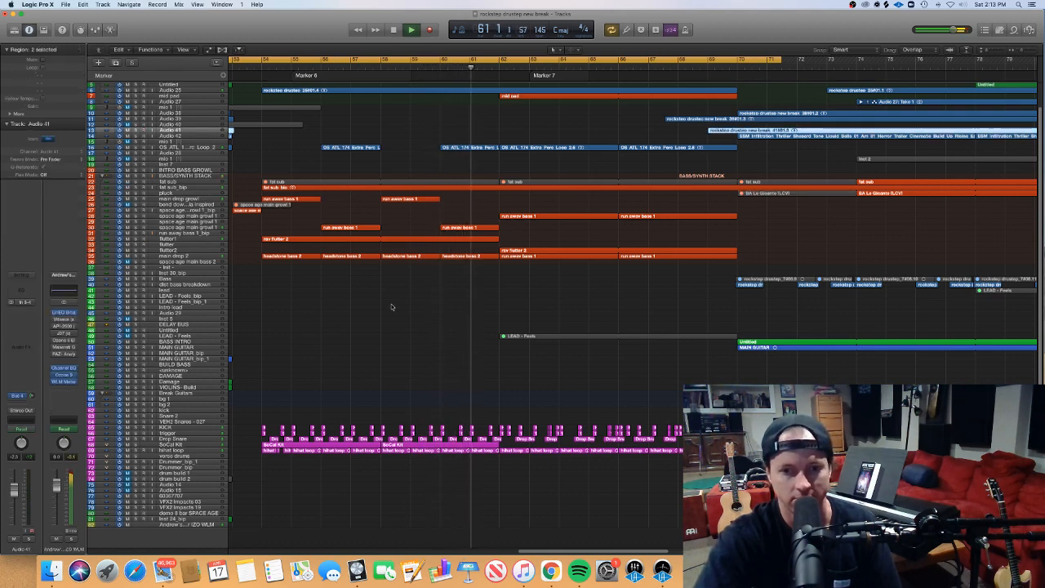
scroll(390, 304, "right", 3)
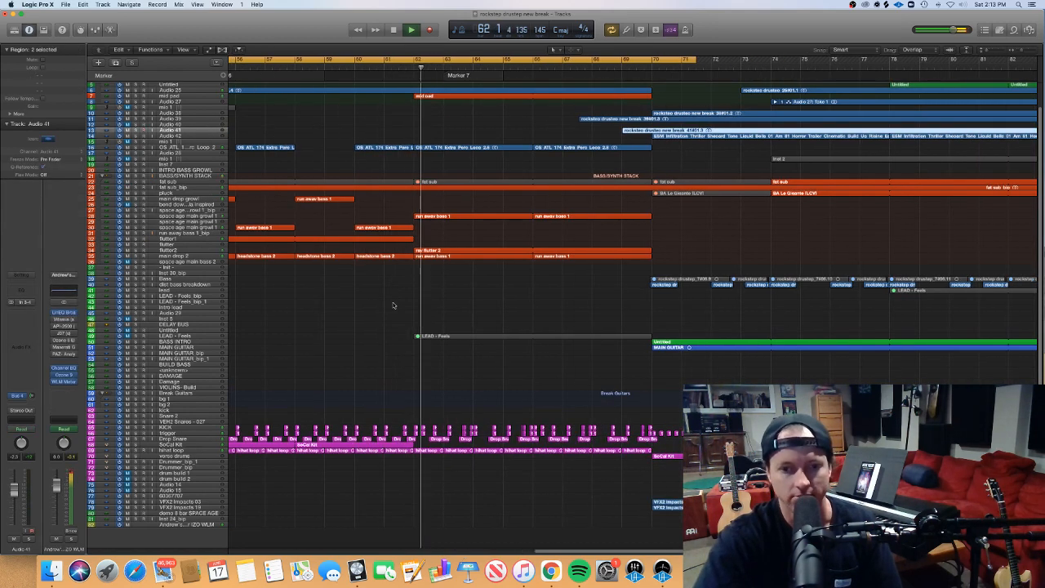
scroll(393, 305, "left", 2)
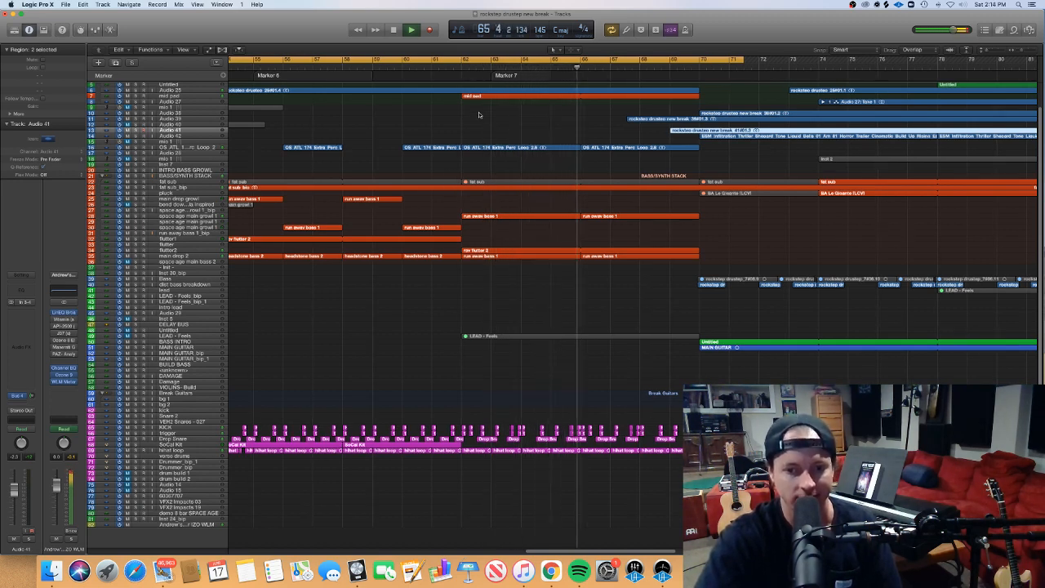
Replay the drop's second half from bar 62, stop playback at bar 71 and clear the region selection
left_click(462, 67)
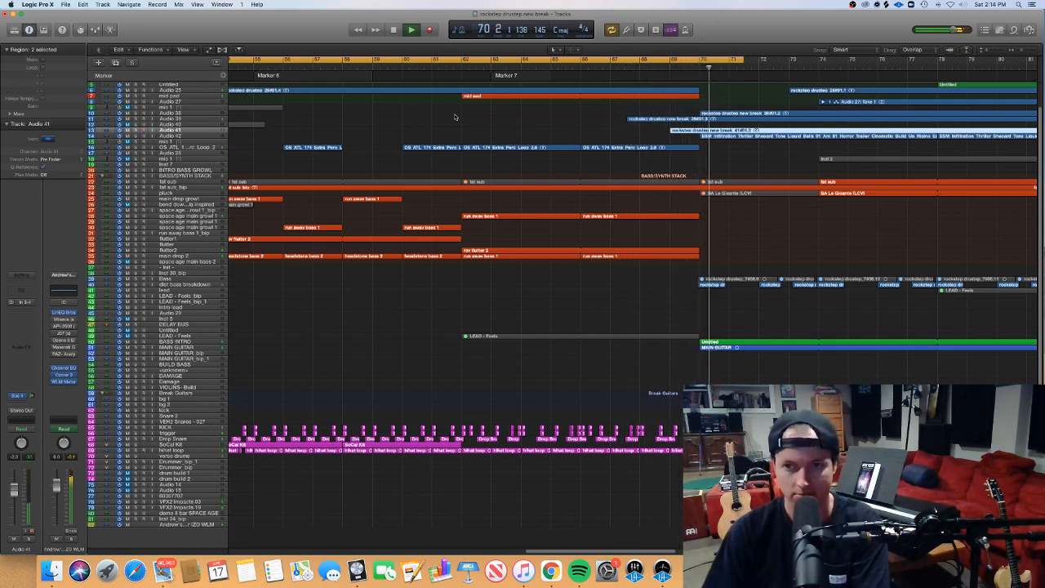
key("space")
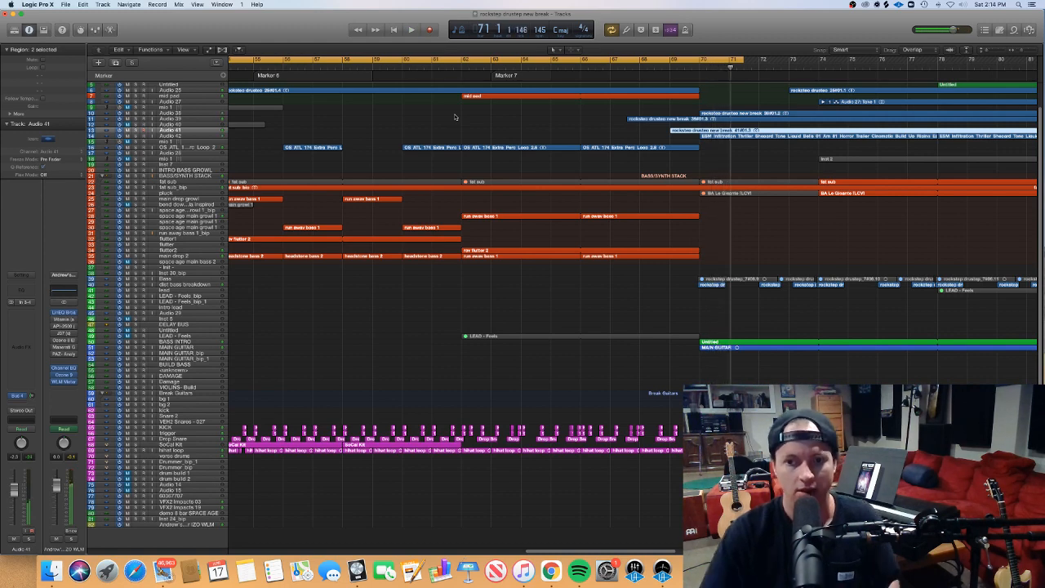
left_click(417, 163)
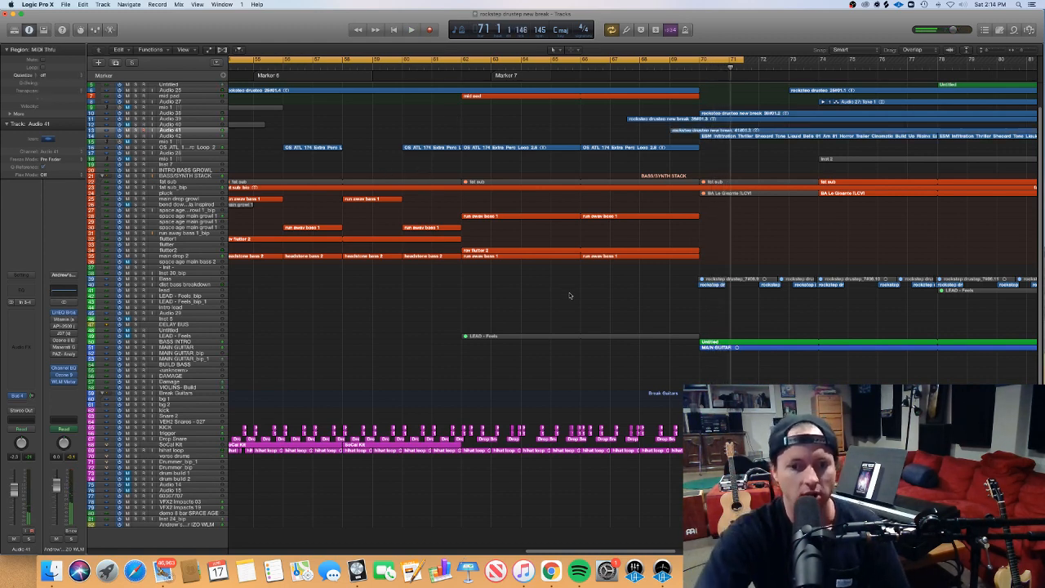
Place the playhead at bar 62, where the second half of the drop begins, in a wider view of the arrangement
scroll(570, 296, "left", 5)
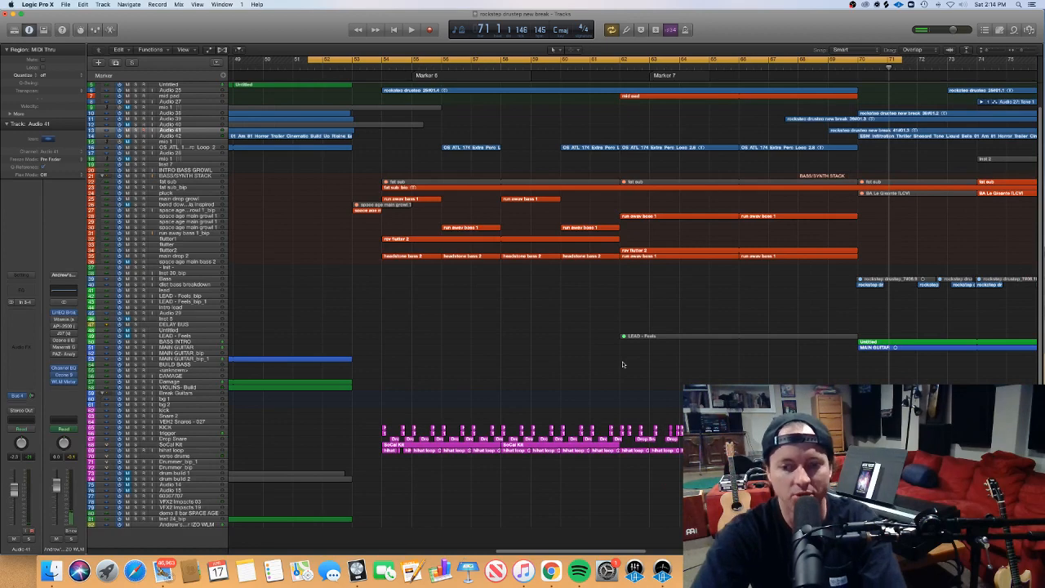
key("super+Left")
key("super+Left")
key("super+Left")
key("super+Left")
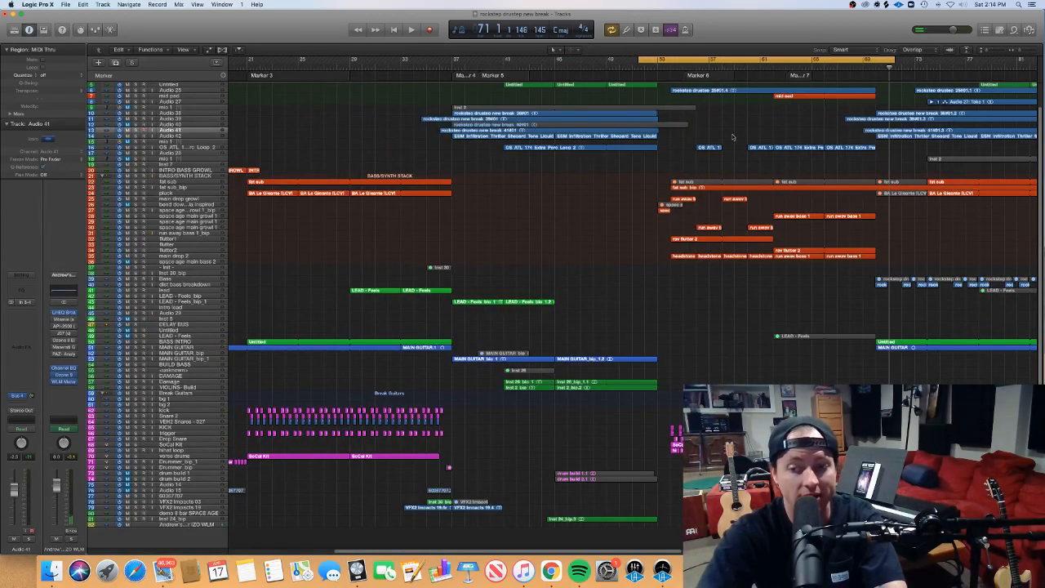
left_click(774, 64)
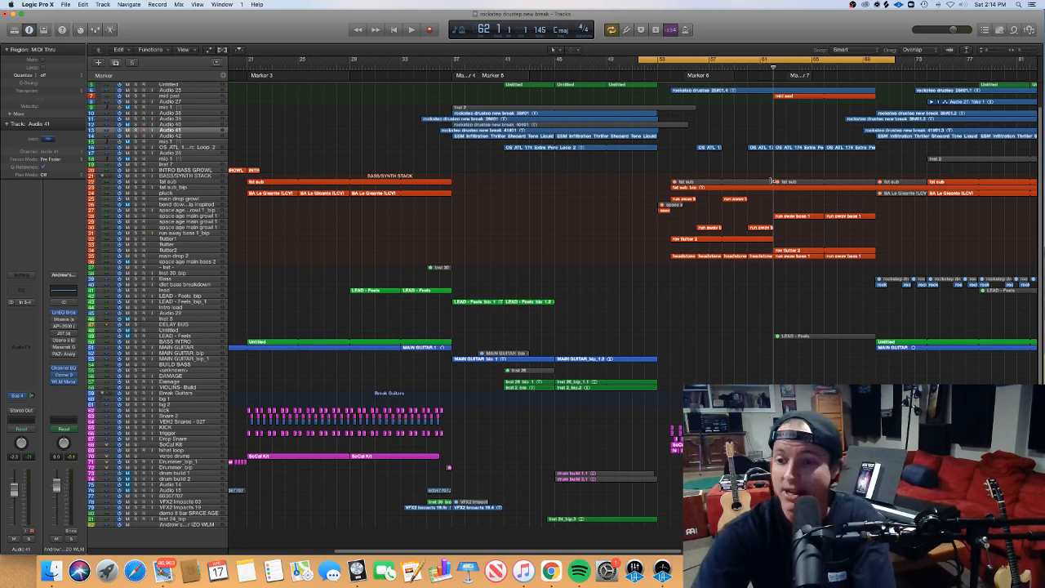
Show the song's full arrangement from bar 1 and turn the cycle range off
key("super+Left")
key("super+Left")
key("super+Left")
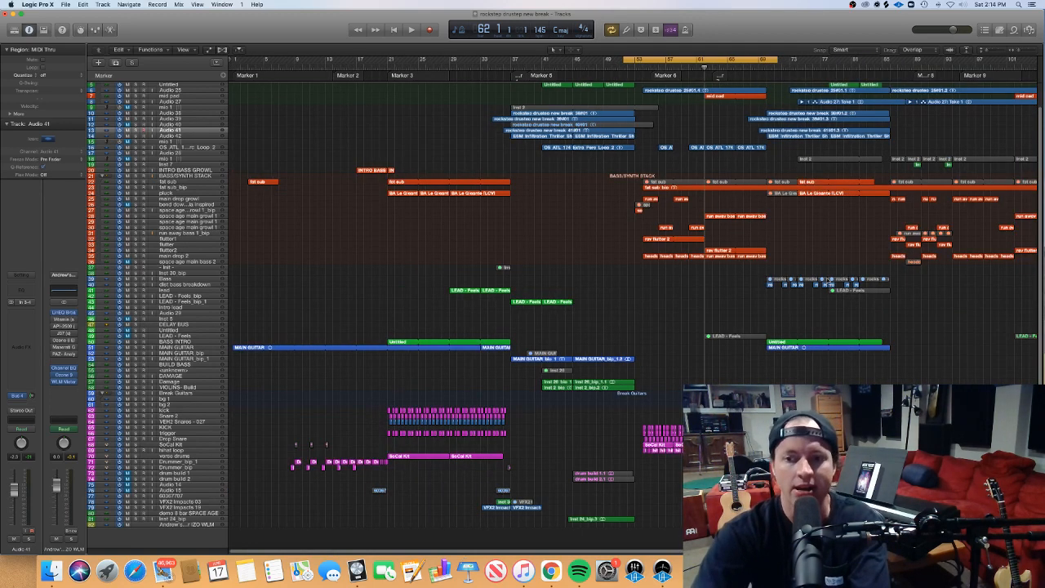
left_click(577, 61)
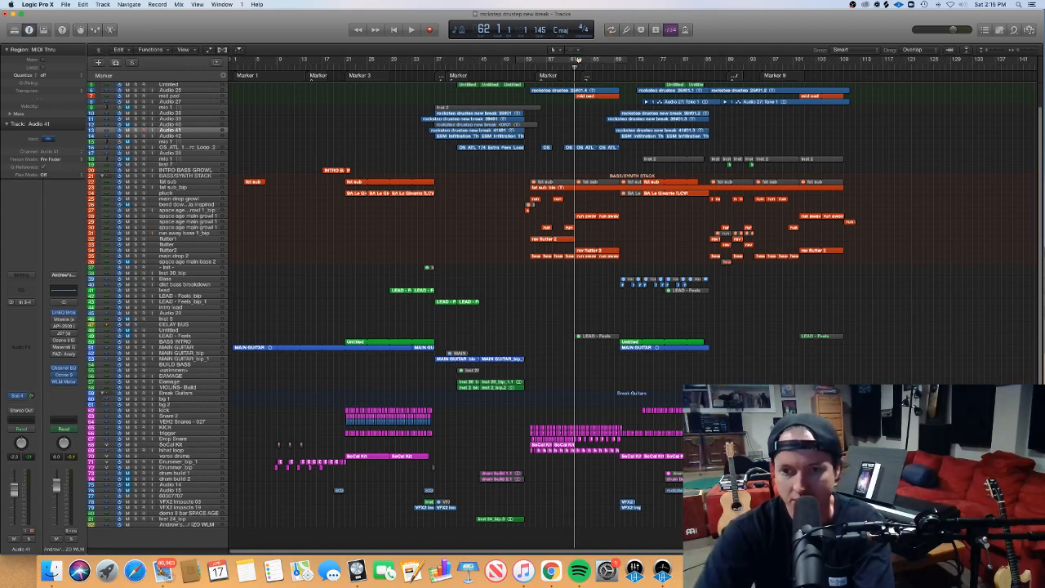
Select the first drop's bass regions inside the BASS/SYNTH STACK and bring the second drop at bar 86 into view
left_click_drag(647, 260, 526, 209)
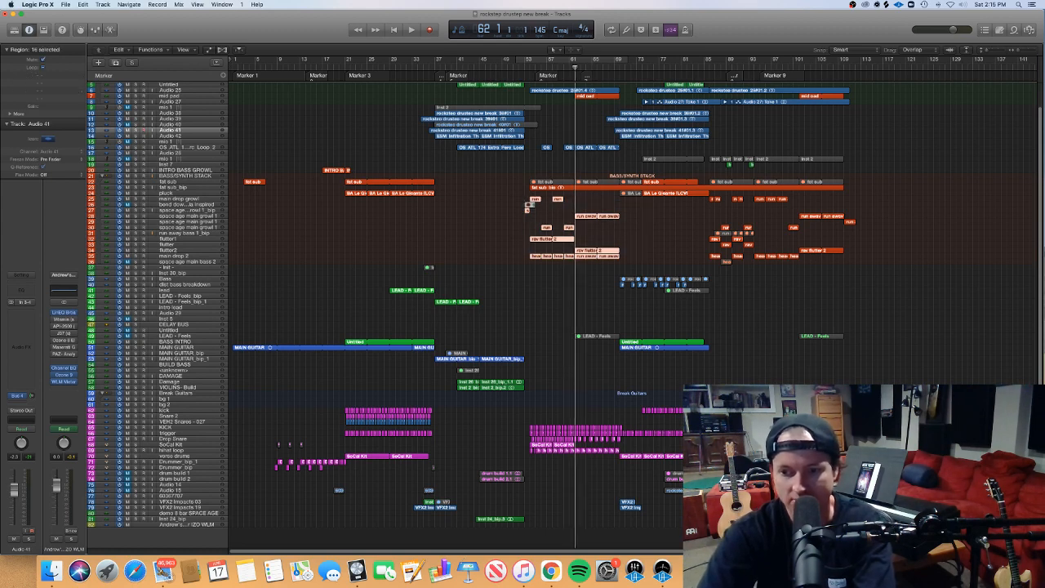
scroll(527, 209, "up", 5)
scroll(527, 209, "right", 10)
scroll(526, 209, "down", 2)
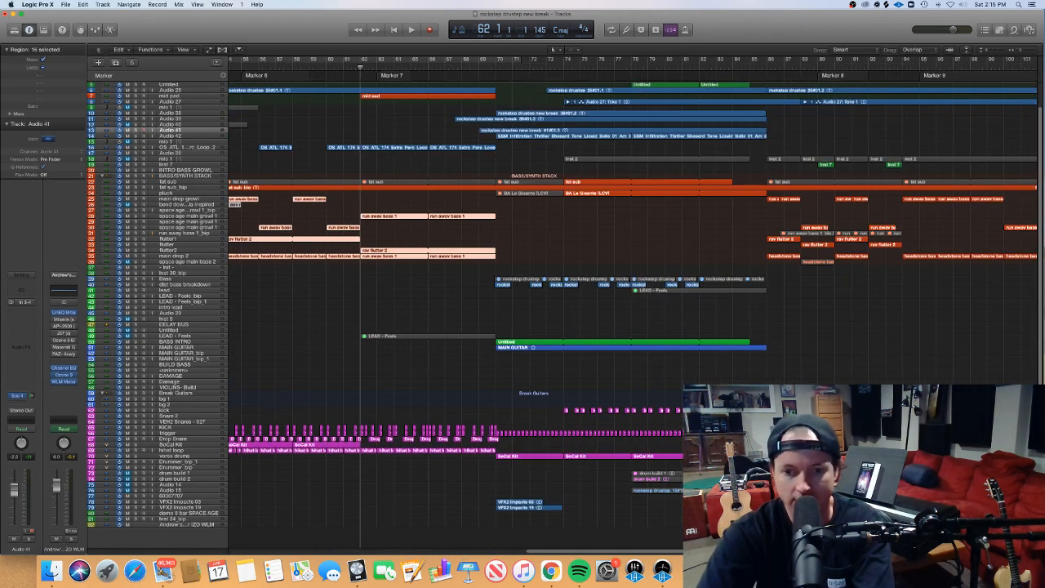
Mark the bounds of the second drop's first half with the playhead, visiting bar 86 and ending on bar 94
left_click_drag(768, 68, 903, 86)
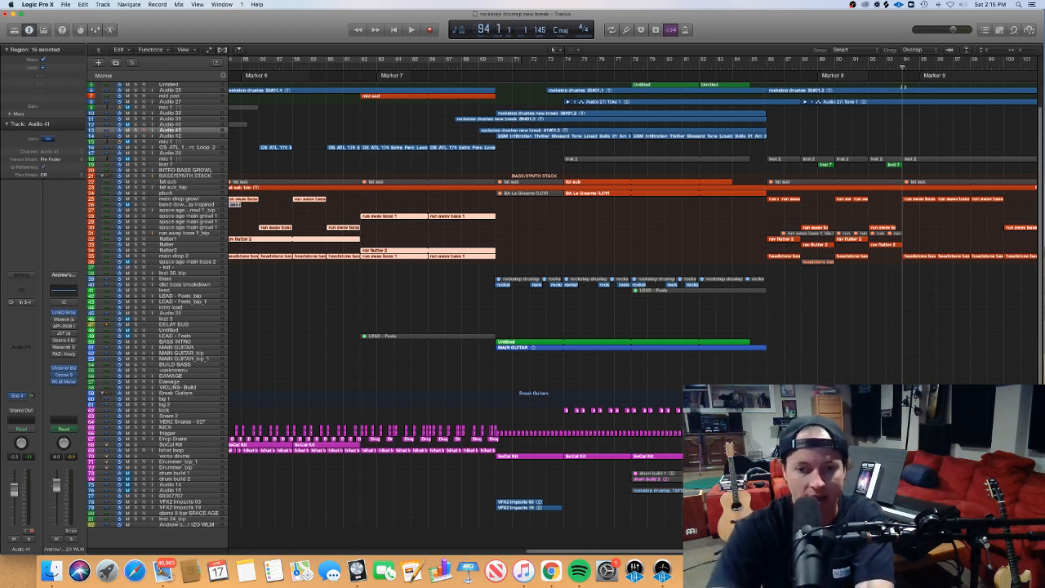
scroll(903, 129, "down", 6)
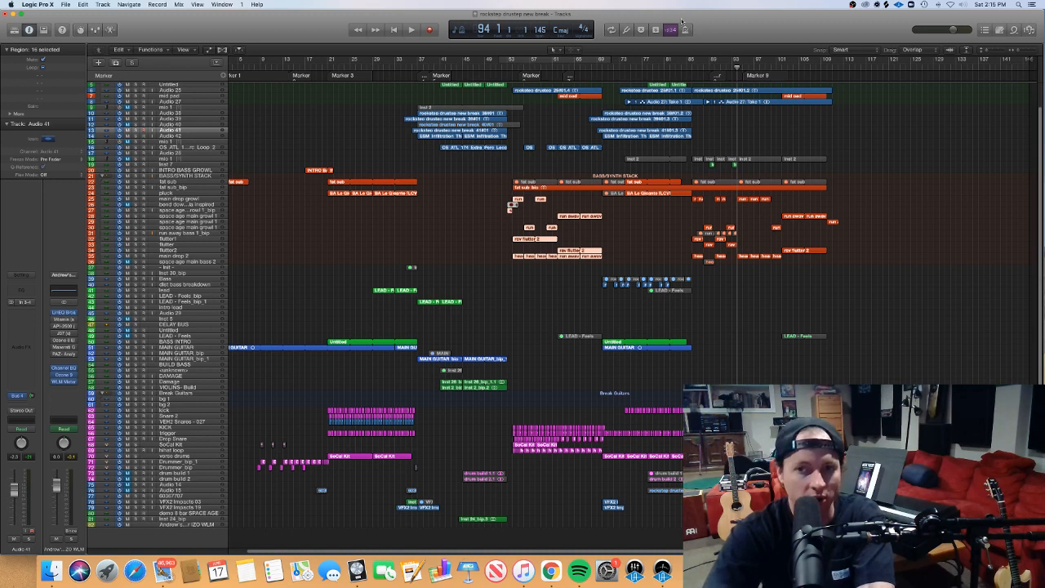
left_click(693, 67)
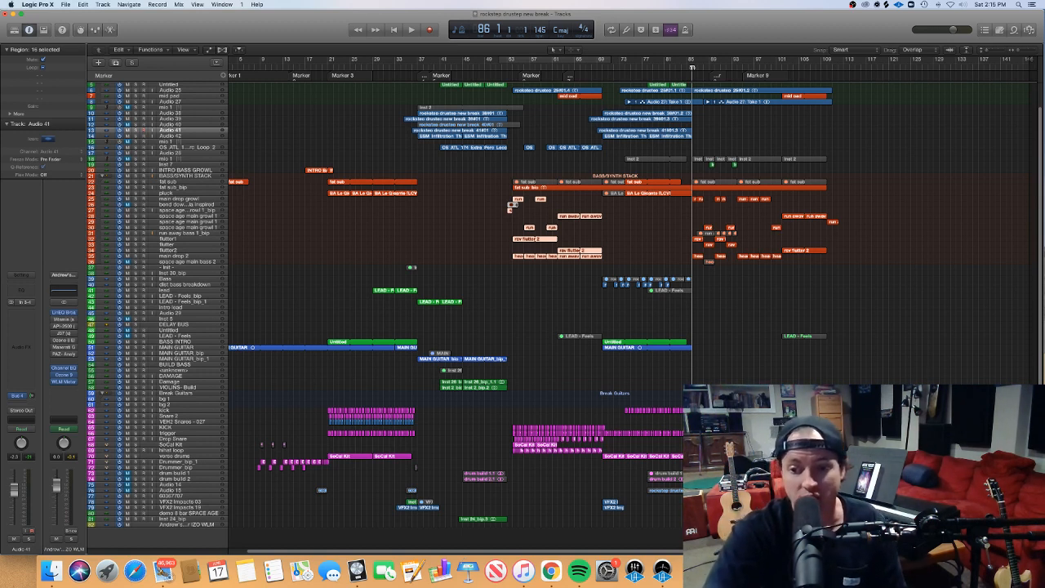
left_click_drag(692, 68, 738, 67)
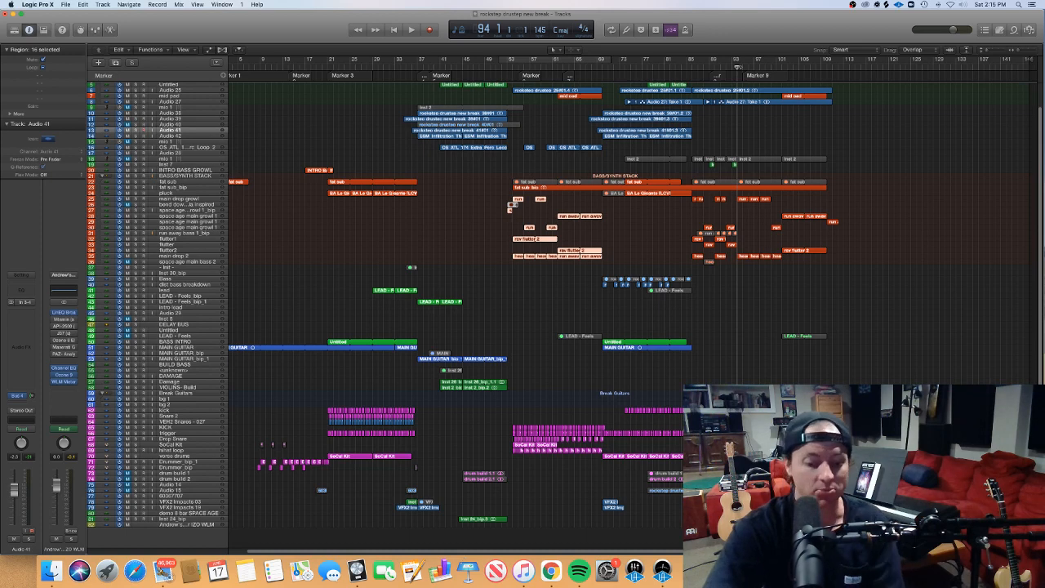
Show the second drop from bar 86 onward in a closer view and clear the region selection
key("super+Right")
key("super+Right")
key("super+Right")
key("super+Right")
scroll(746, 72, "right", 8)
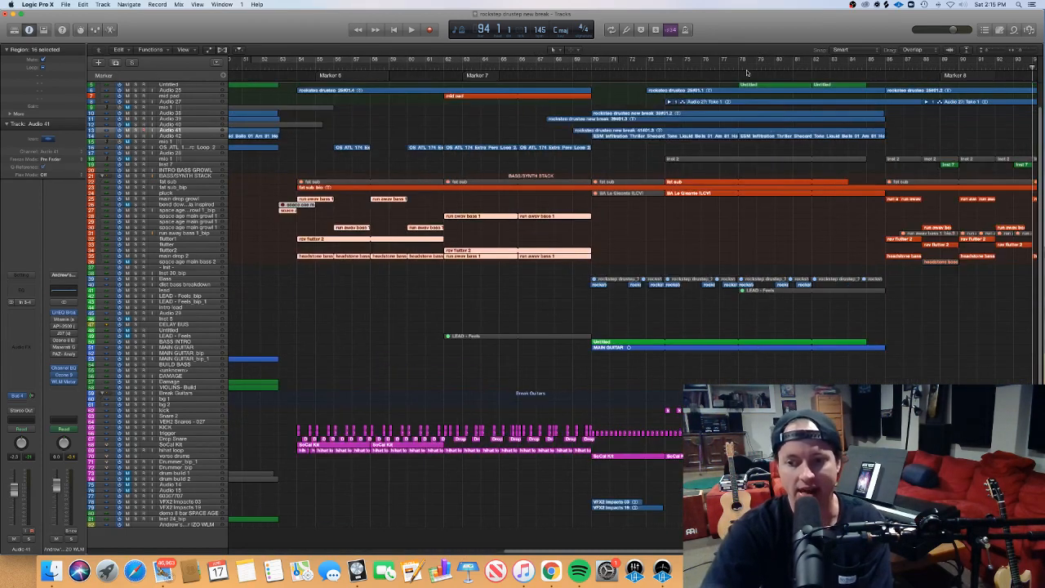
scroll(747, 73, "right", 4)
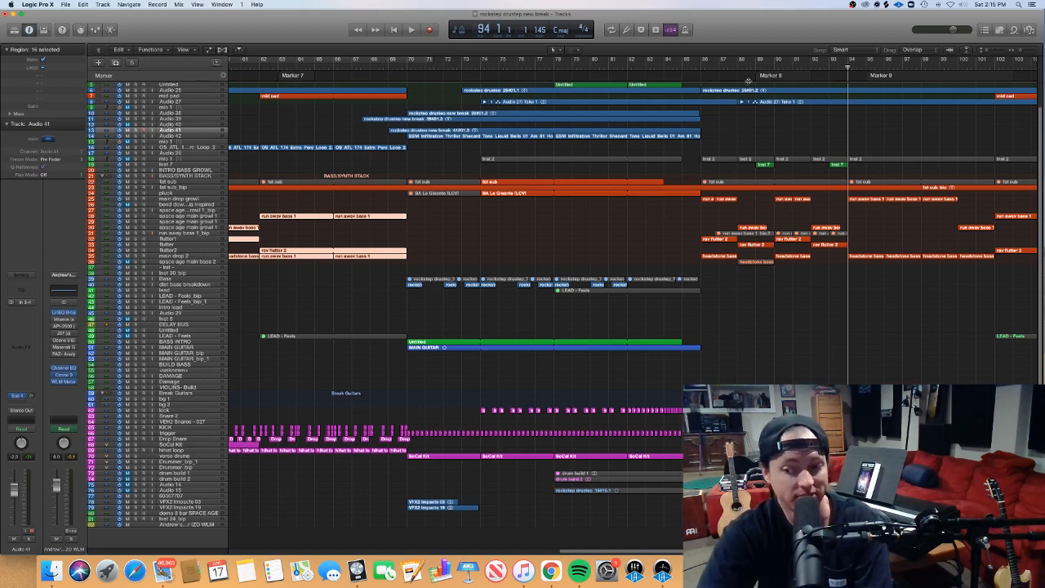
scroll(747, 79, "right", 5)
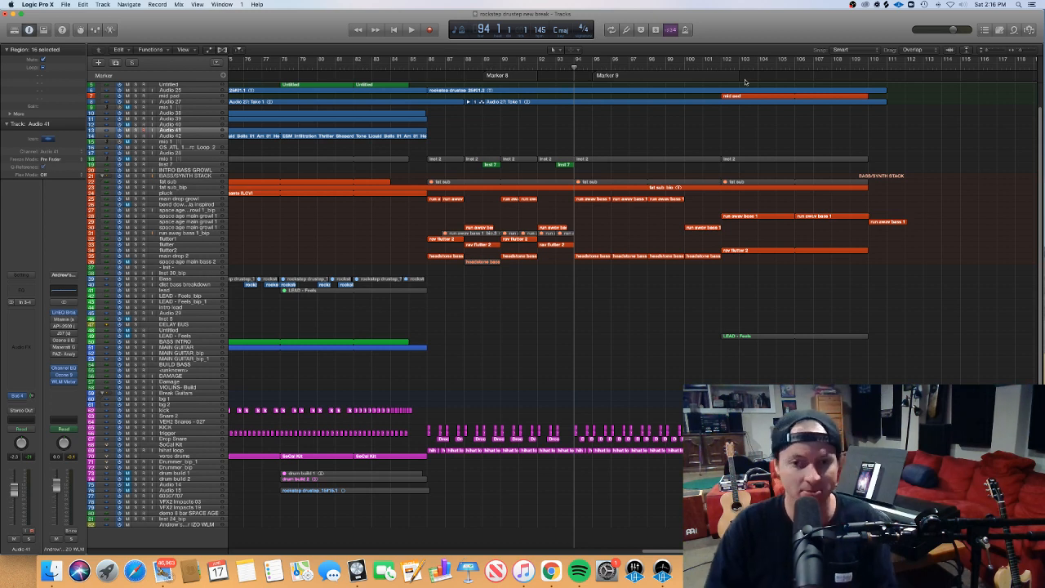
left_click(774, 297)
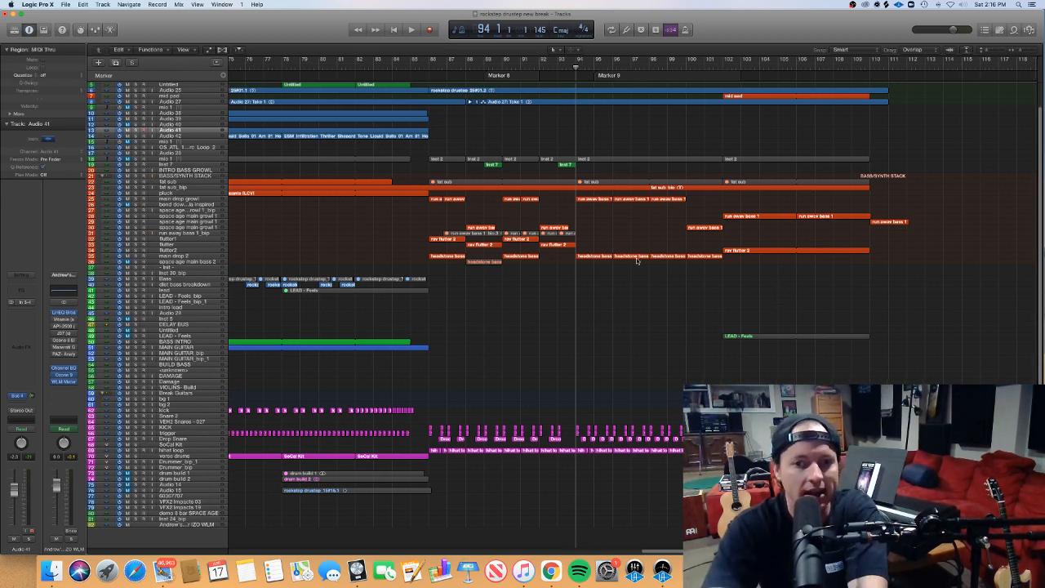
Select the second drop's bass regions between bars 86 and 94 and open them together in the Piano Roll
key("super+Left")
key("super+Left")
key("super+Left")
key("super+Left")
key("super+Left")
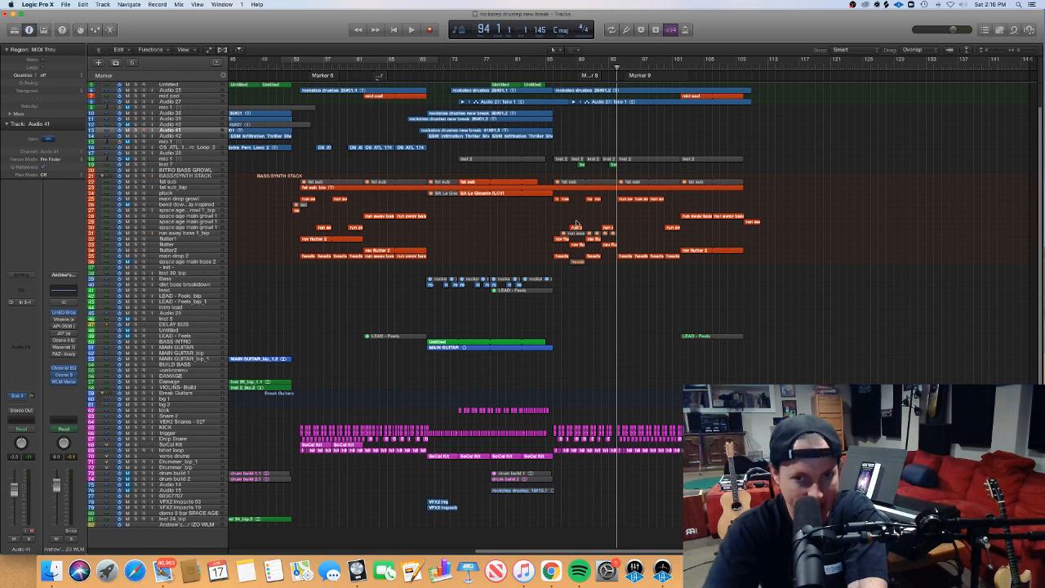
left_click_drag(562, 274, 604, 198)
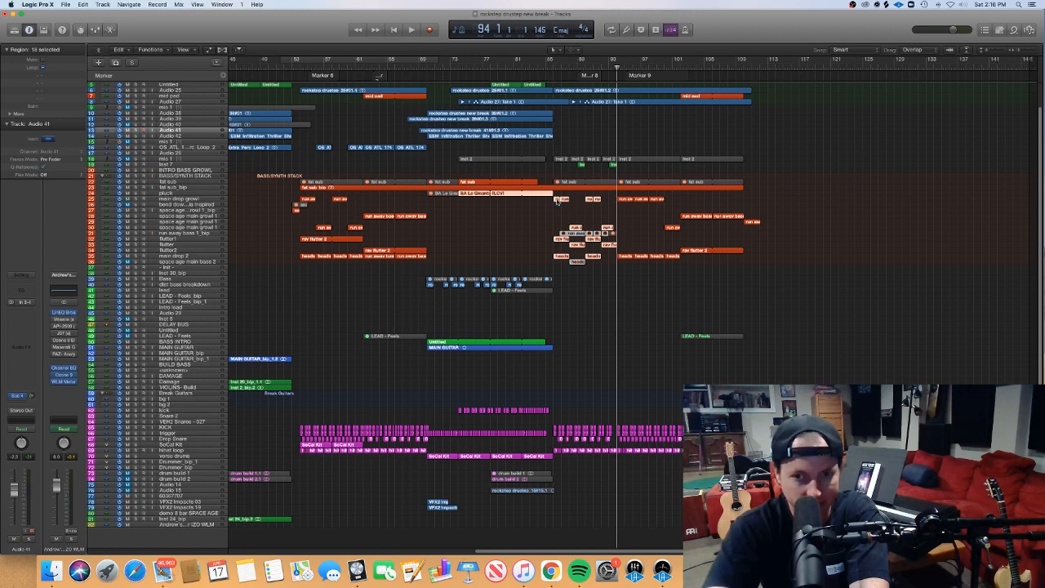
double_click(557, 200)
scroll(633, 339, "left", 2)
scroll(632, 339, "left", 8)
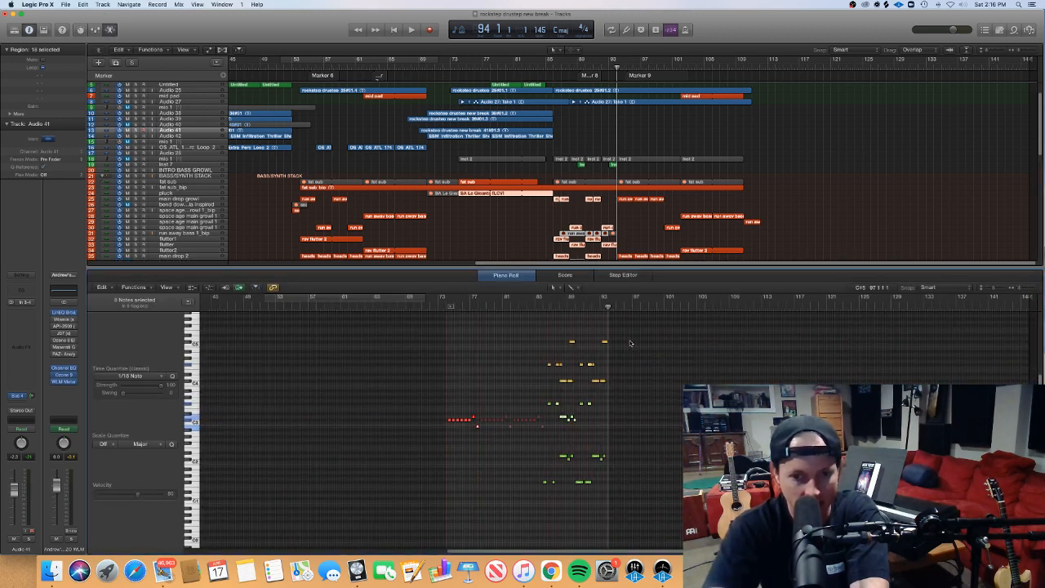
Examine the layered bass notes from bar 86 to 94, then close the Piano Roll and clear the region selection
scroll(629, 341, "right", 3)
scroll(629, 341, "up", 6)
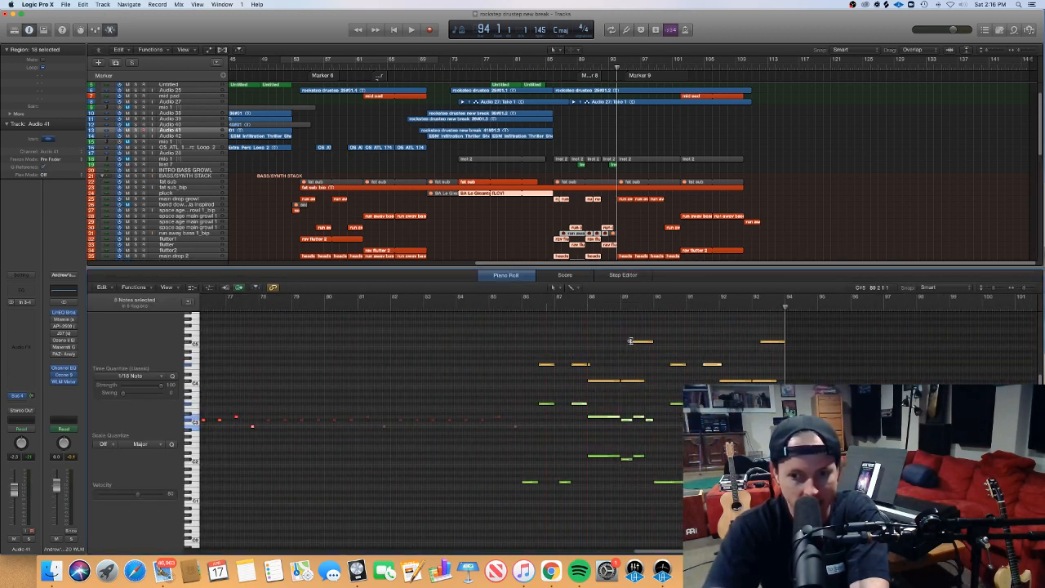
scroll(587, 399, "up", 3)
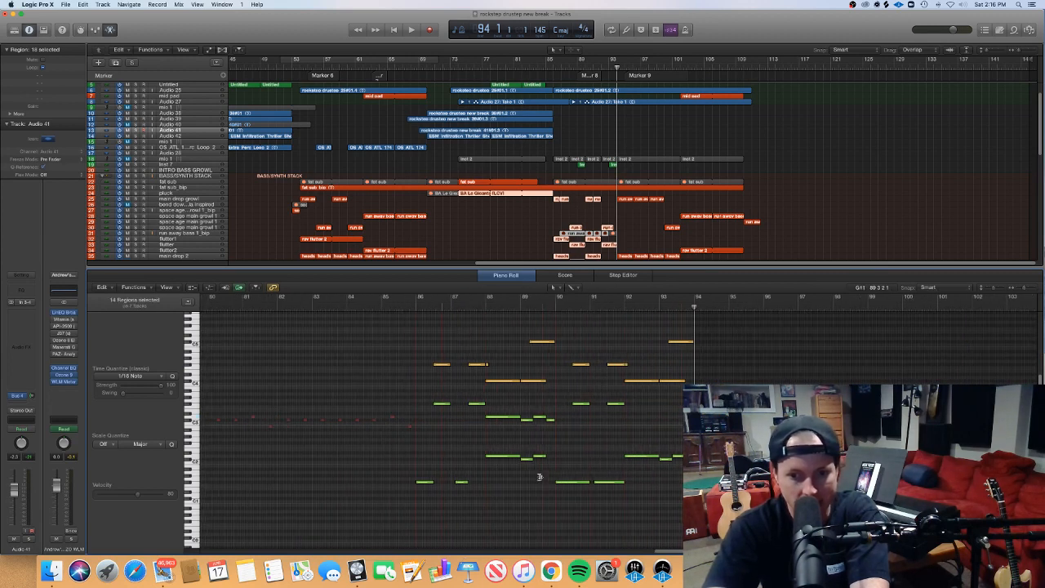
scroll(543, 477, "up", 1)
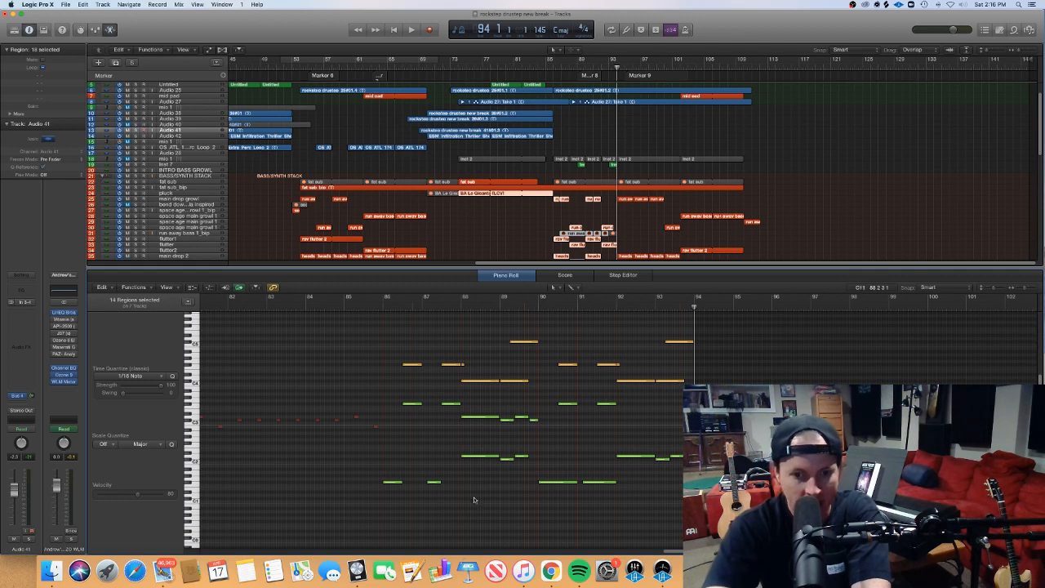
scroll(477, 482, "right", 1)
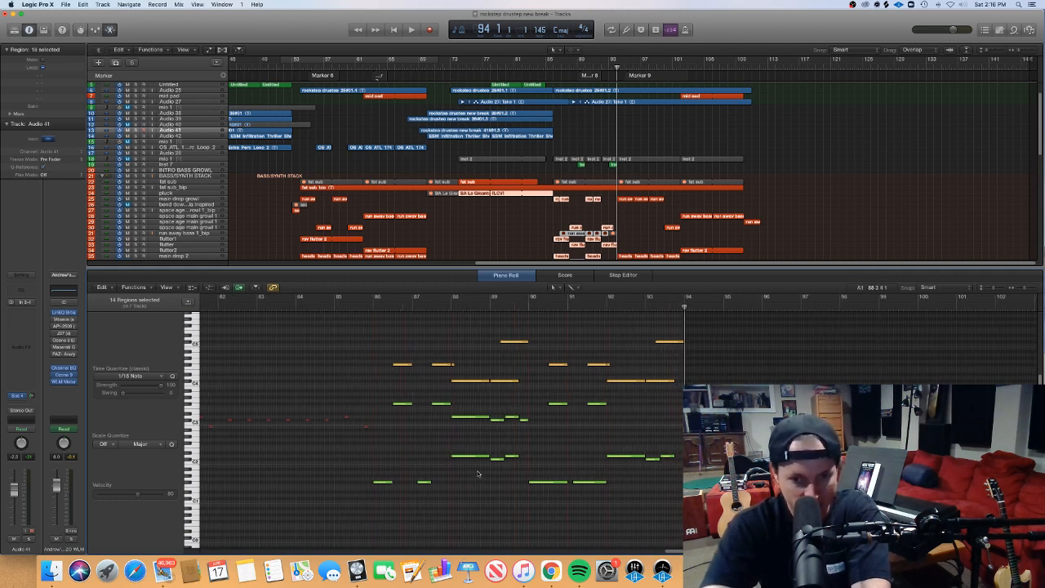
scroll(470, 473, "right", 4)
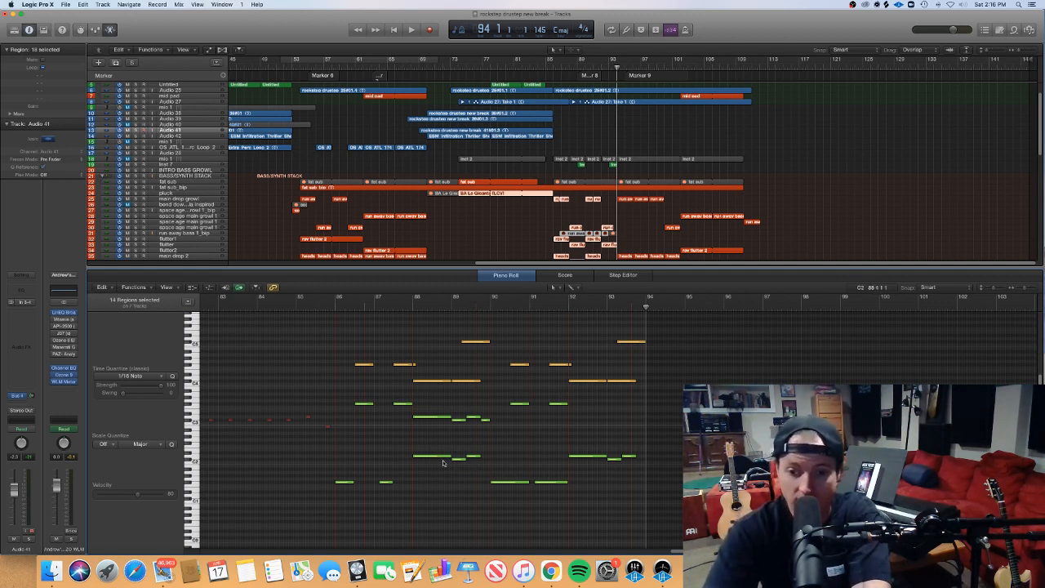
key("e")
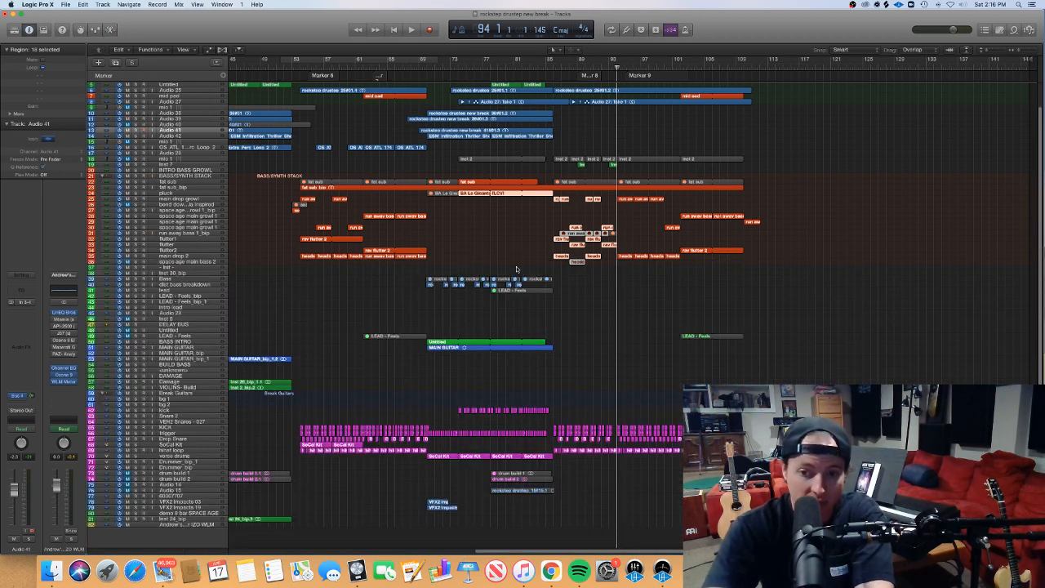
left_click(729, 305)
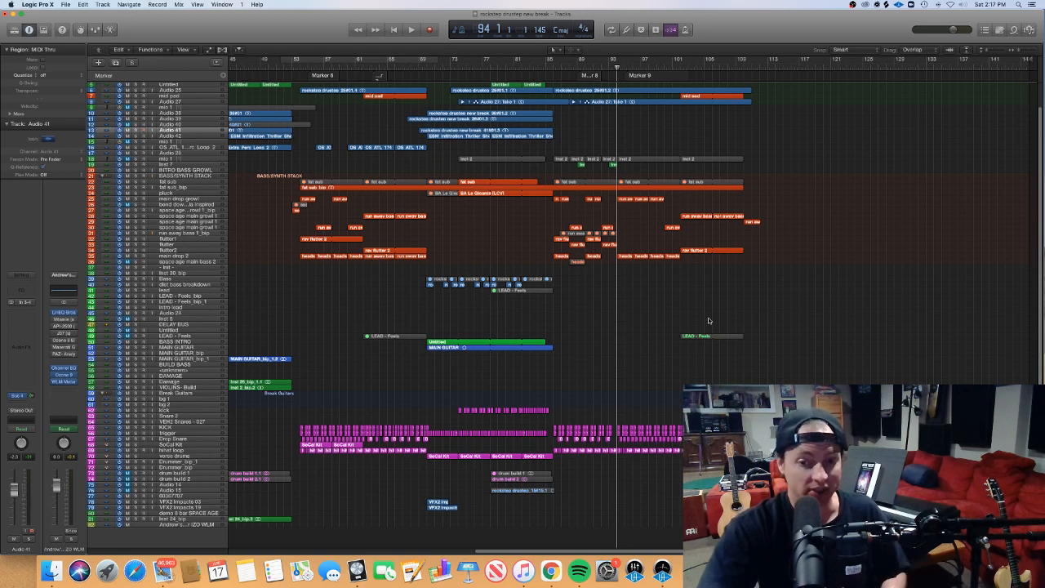
Show the full arrangement and place the playhead at bar 37, where the first build begins
scroll(708, 327, "left", 4)
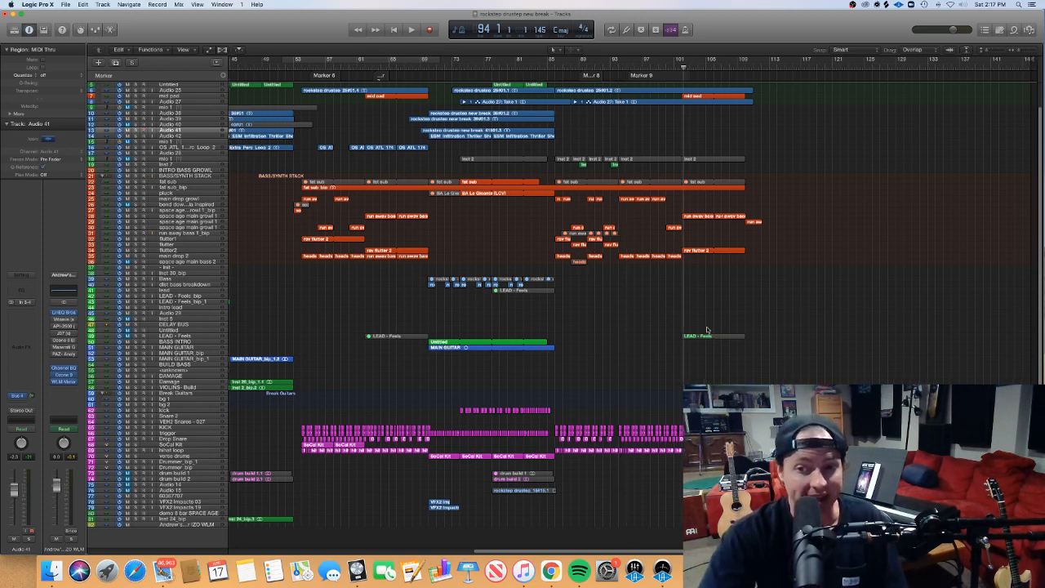
scroll(706, 330, "left", 4)
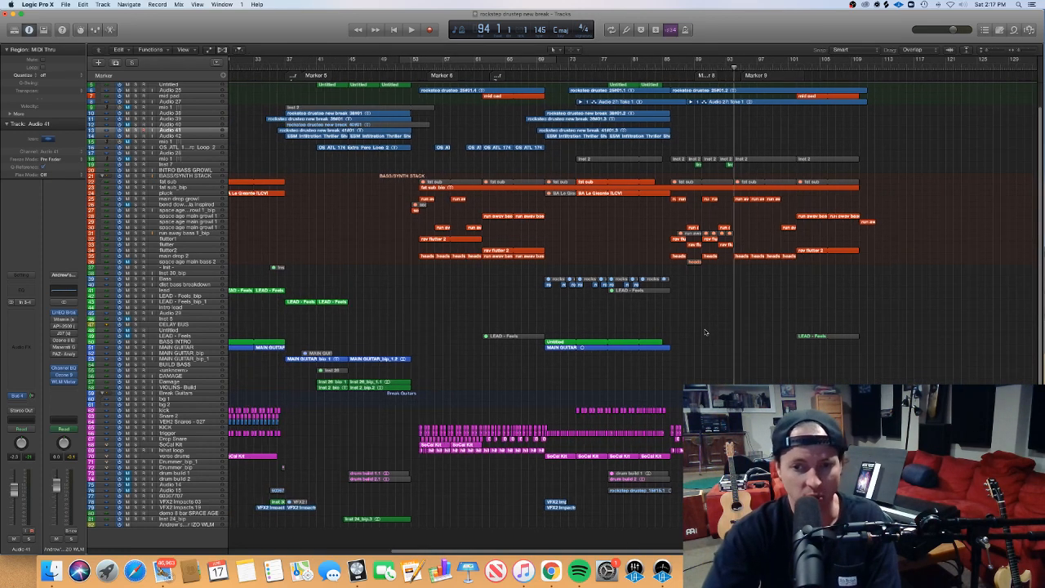
scroll(706, 332, "down", 3)
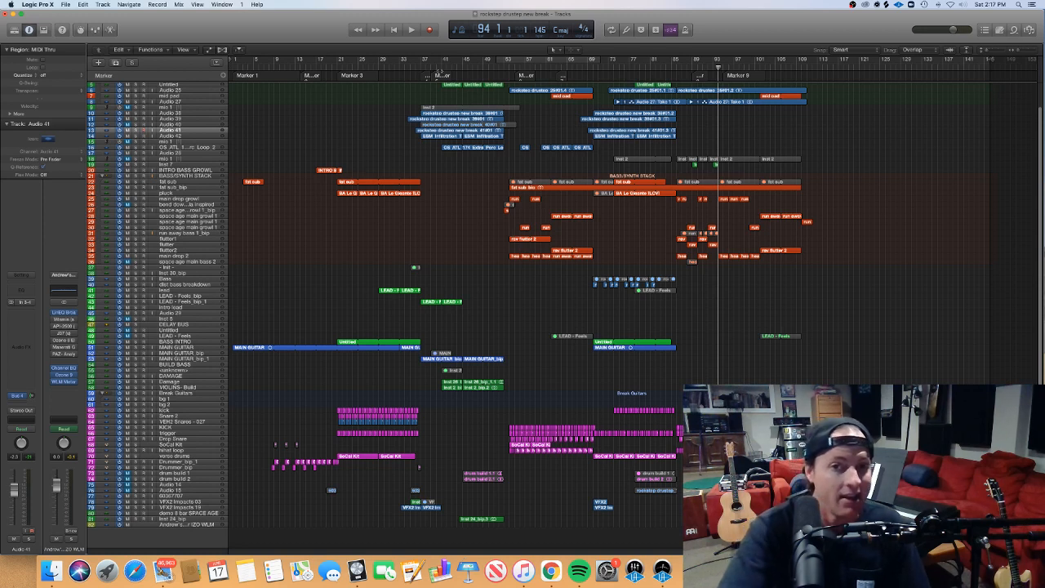
left_click(422, 65)
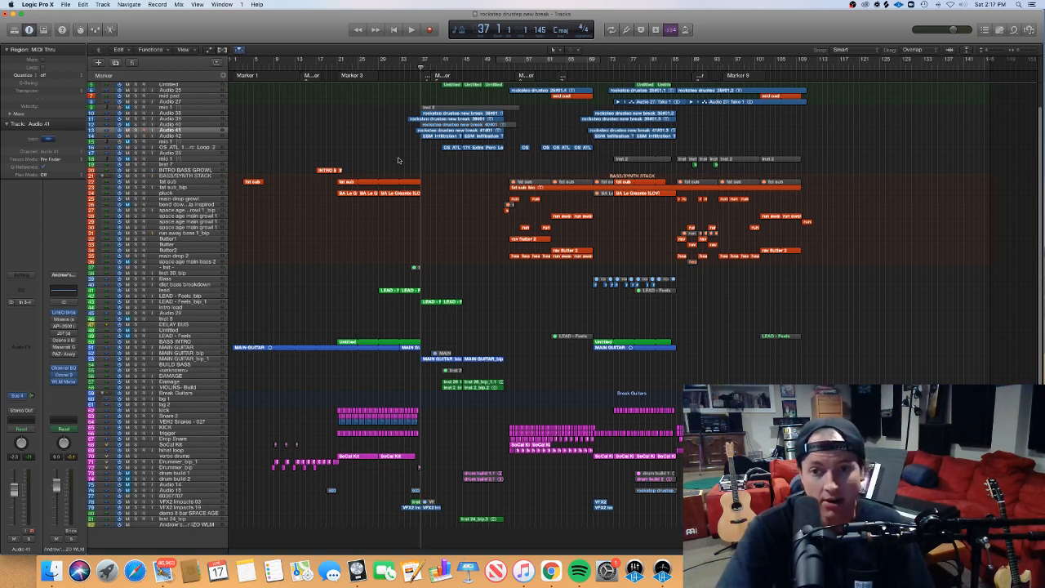
Select the build regions on Audio 38 through Audio 42, inspect the waveform in the audio file editor, and clear the selection
left_click_drag(387, 153, 667, 114)
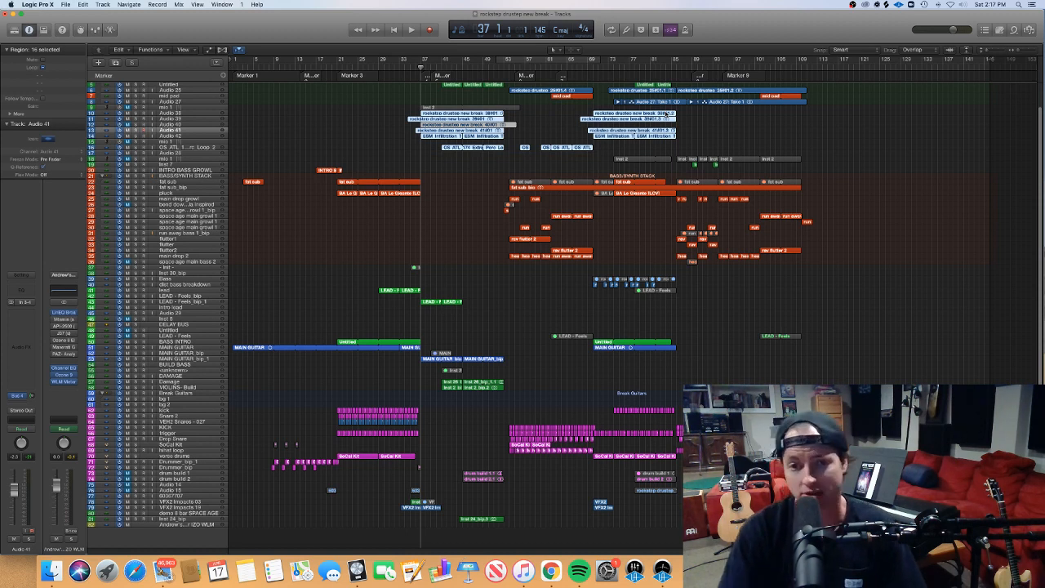
left_click(711, 137)
left_click_drag(740, 142, 441, 115)
key("e")
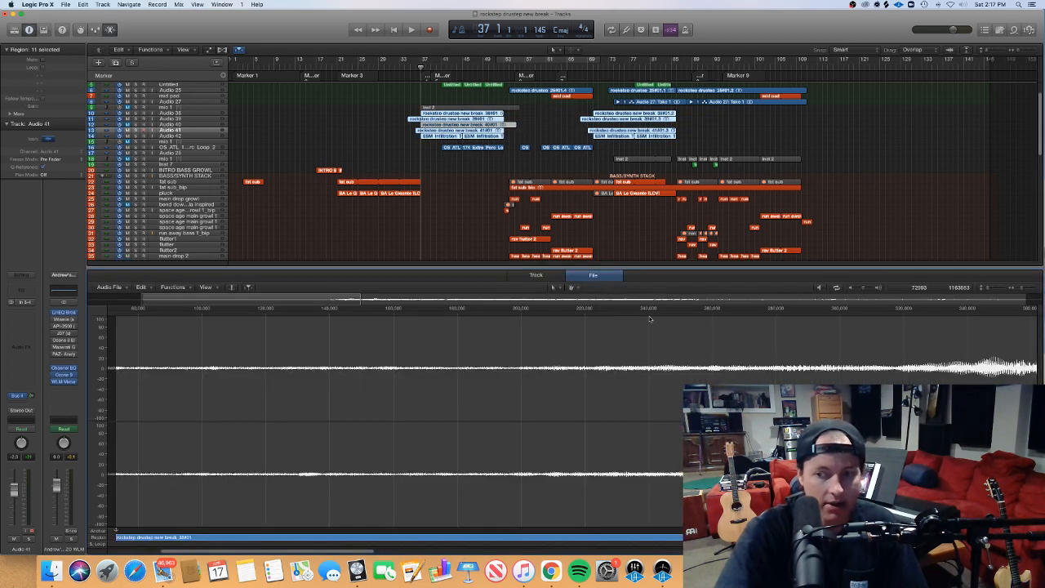
scroll(700, 351, "right", 10)
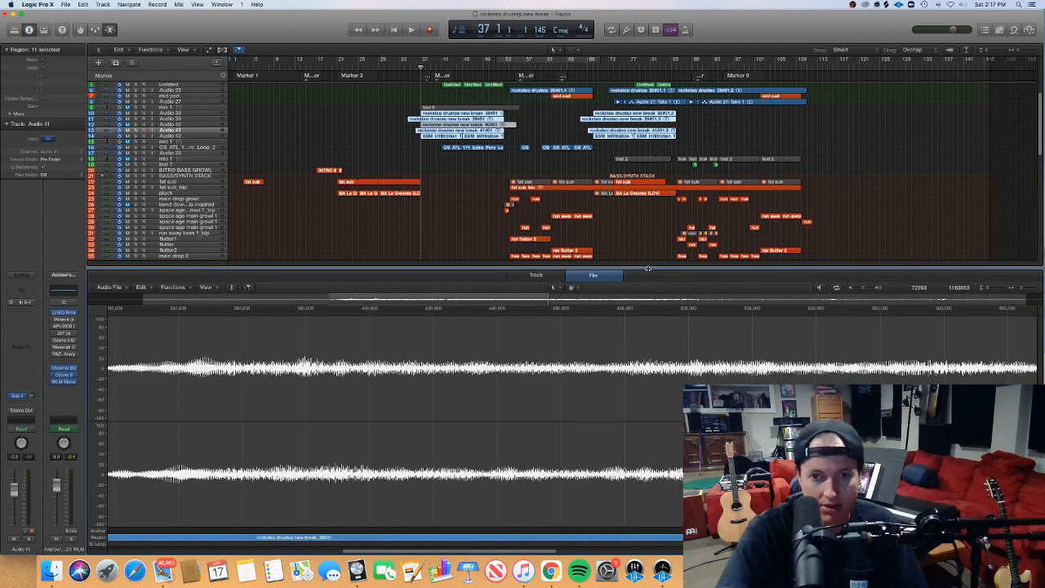
key("e")
left_click(303, 153)
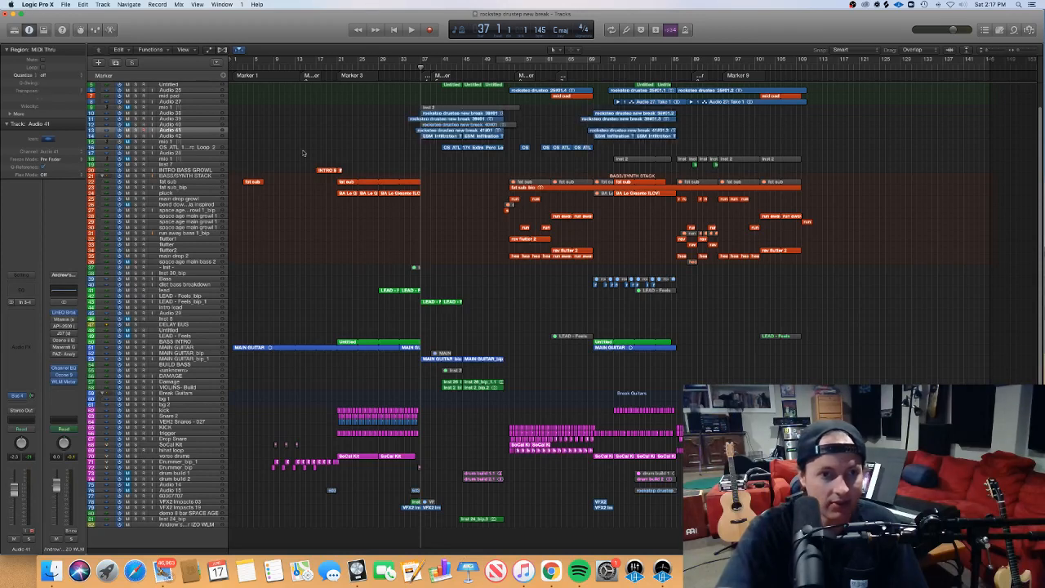
Select the Audio 42 track and enlarge the track heights to show the build tracks and their controls
left_click(222, 136)
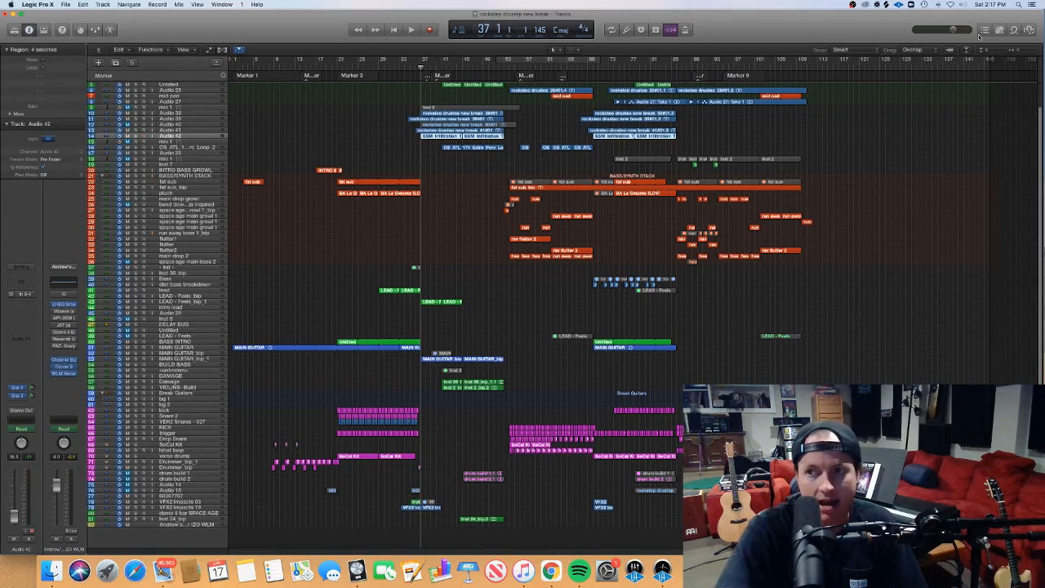
left_click_drag(988, 53, 993, 54)
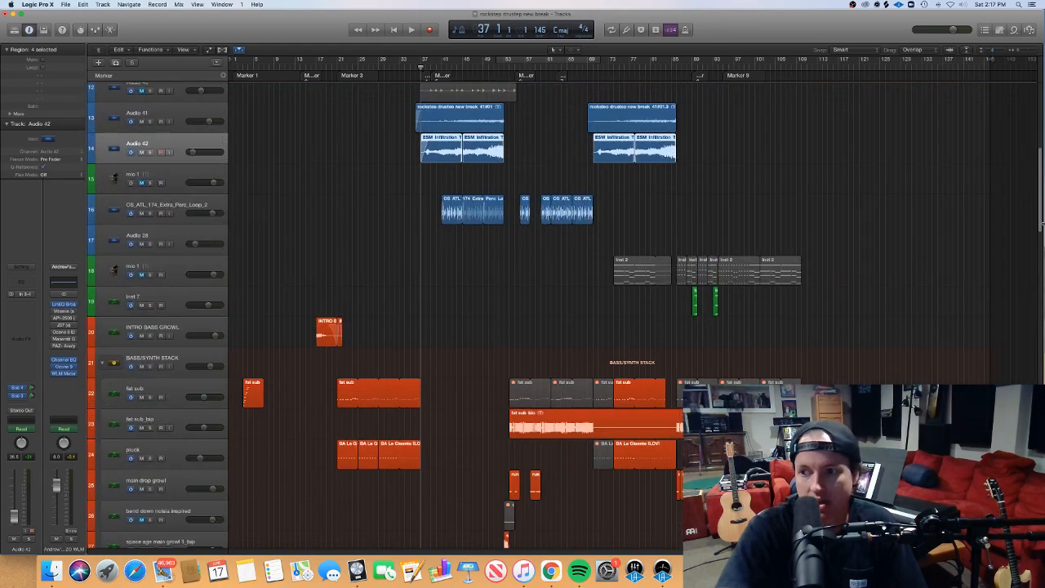
scroll(1038, 216, "up", 5)
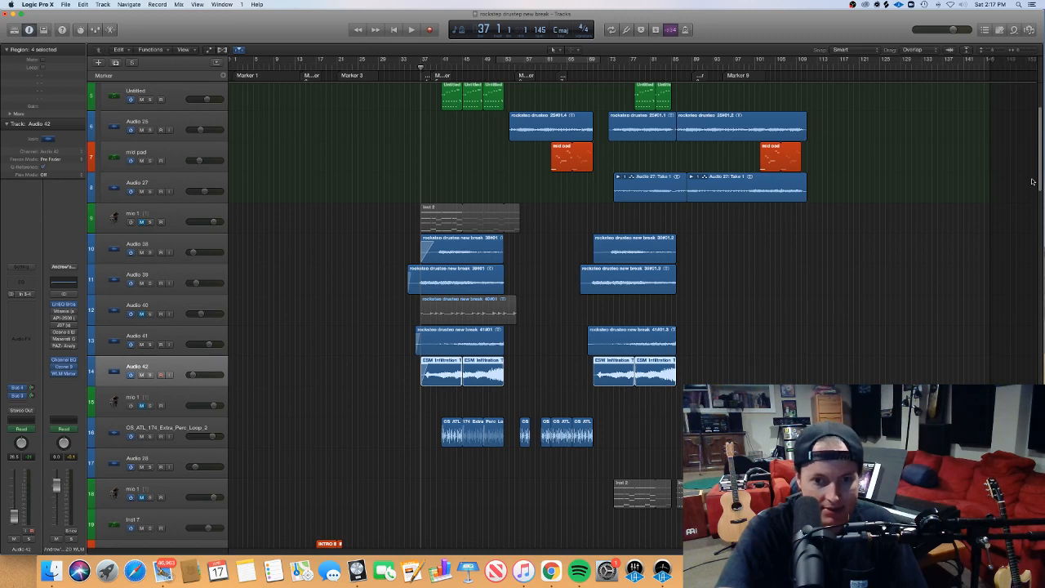
scroll(517, 267, "up", 1)
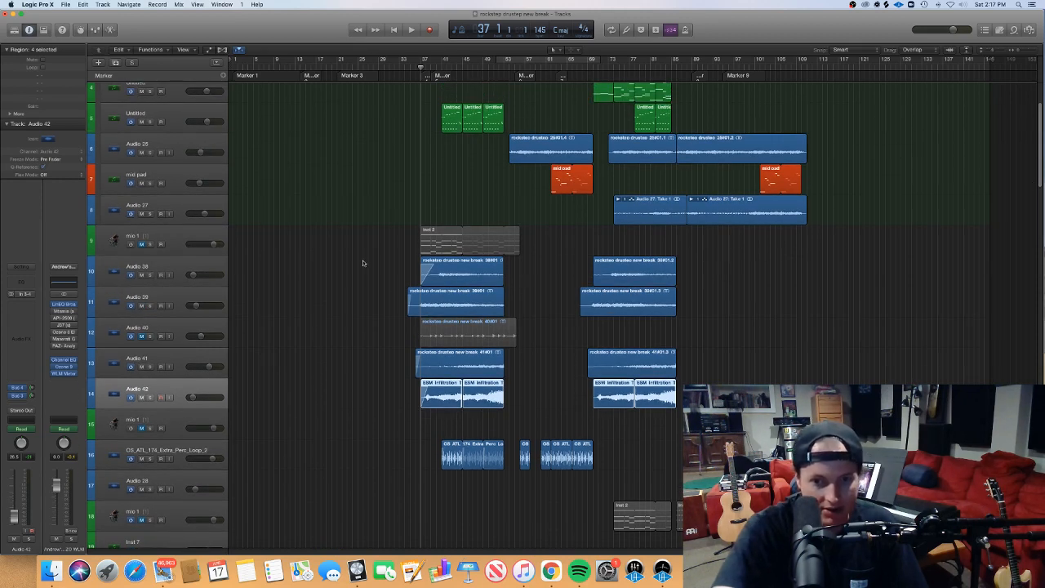
Solo the Audio 38, Audio 39 and Audio 41 tracks and open the Inst 2 region at bar 37 in the Piano Roll
left_click_drag(364, 263, 505, 314)
left_click(150, 274)
left_click(150, 305)
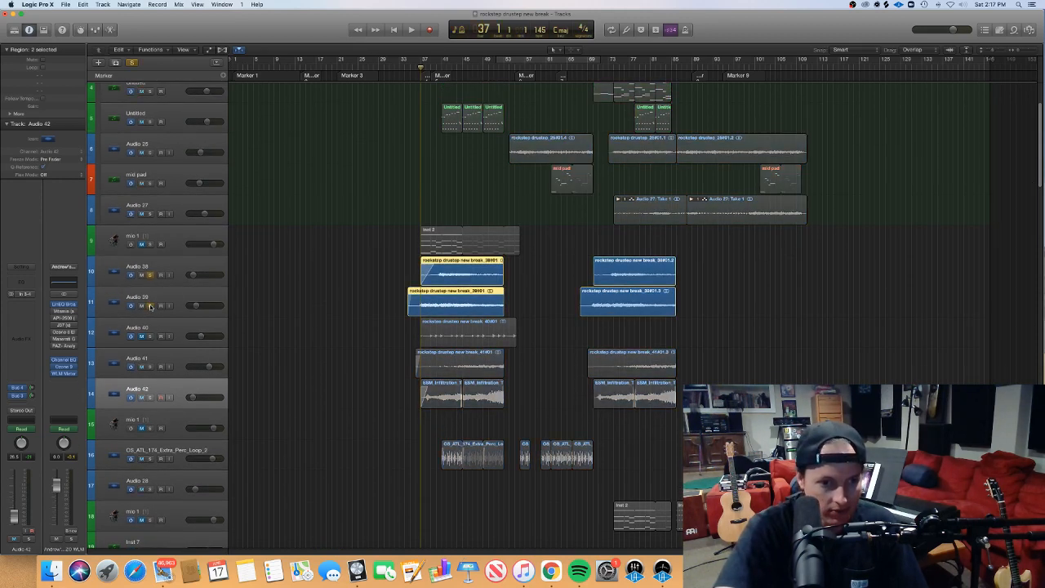
left_click(149, 367)
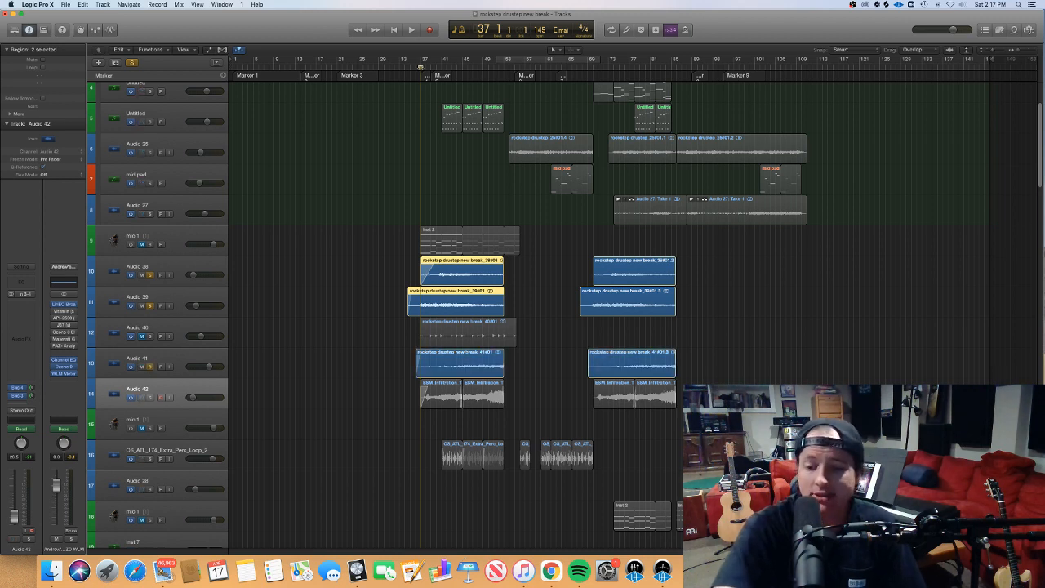
double_click(443, 236)
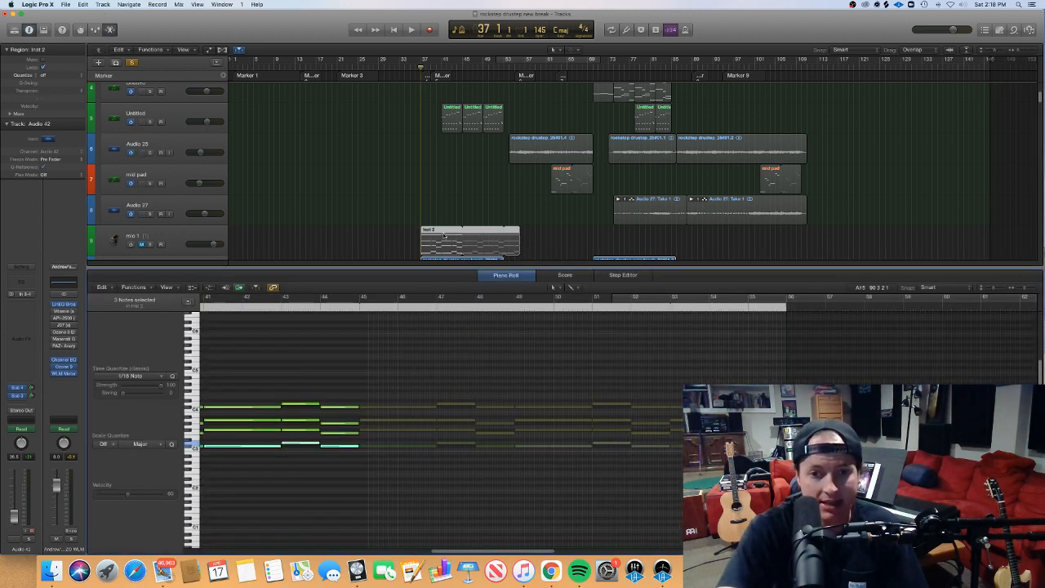
Examine the stacked chord notes of the Inst 2 region in the Piano Roll from bar 37, then close the editor
scroll(436, 341, "left", 5)
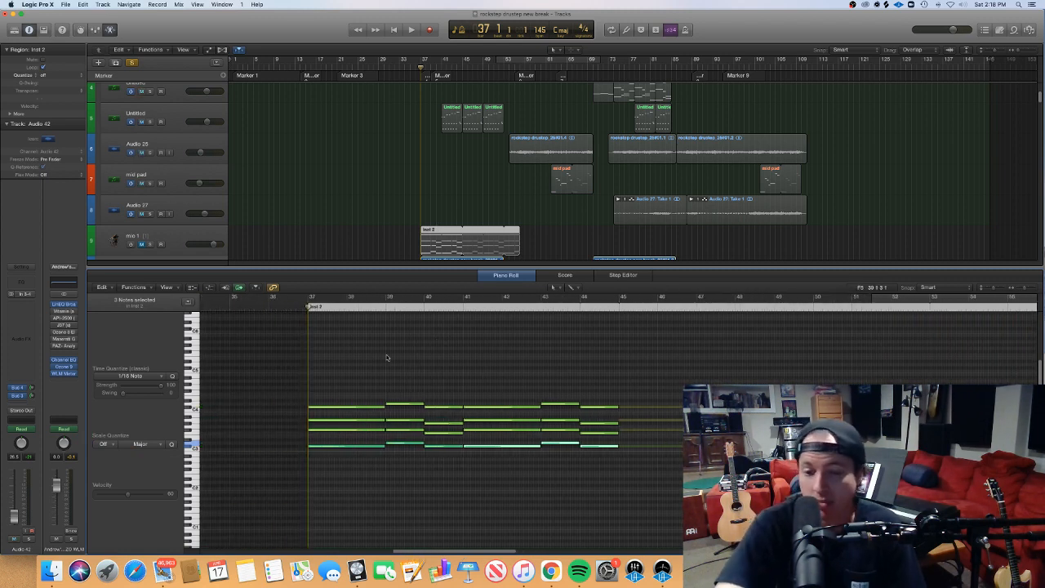
left_click(373, 380)
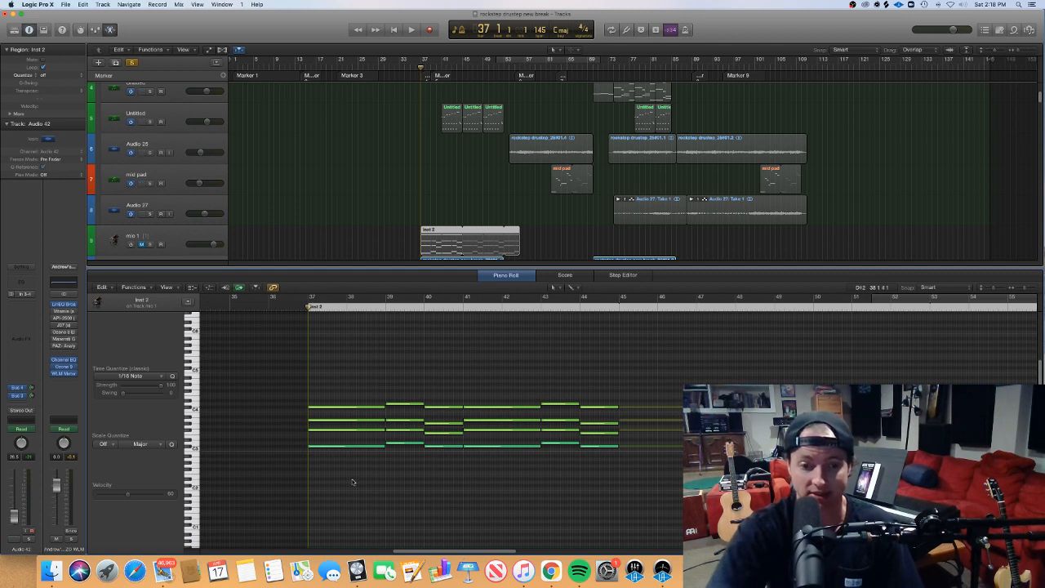
left_click_drag(349, 471, 338, 385)
left_click(404, 454)
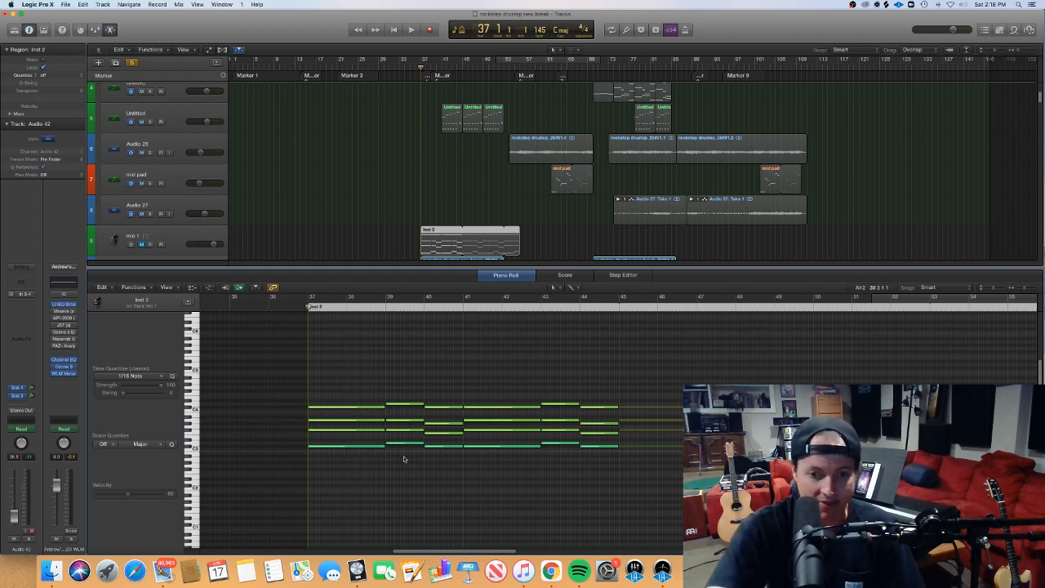
left_click_drag(403, 459, 406, 401)
left_click(400, 438)
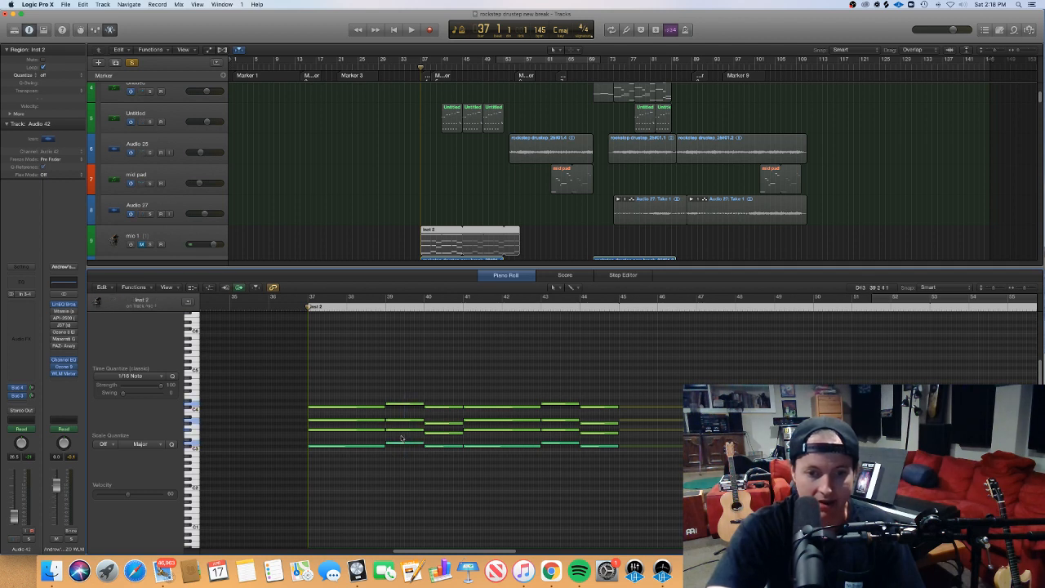
left_click(401, 420)
left_click(401, 459)
left_click(401, 442)
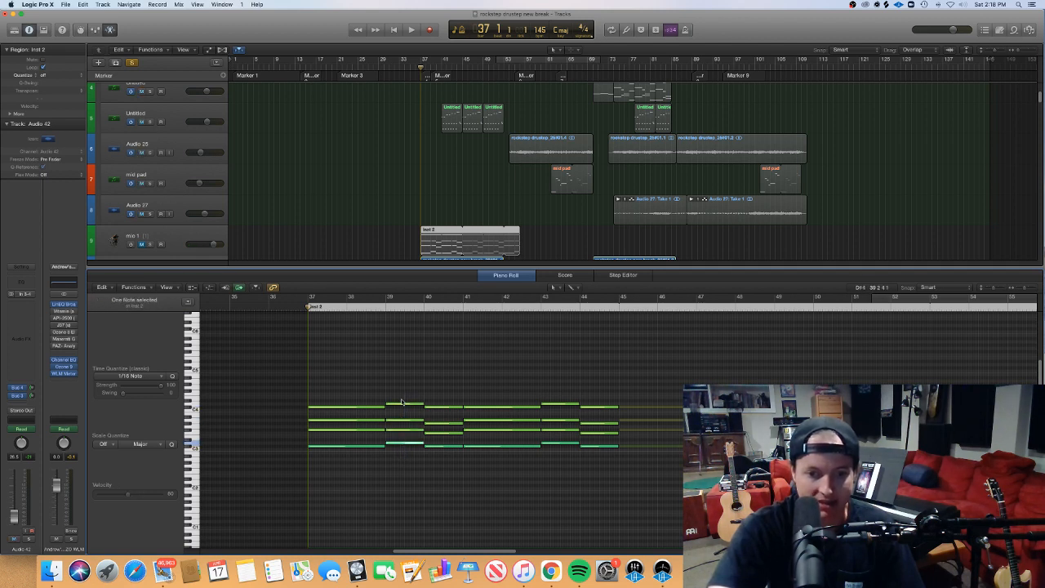
left_click(404, 408)
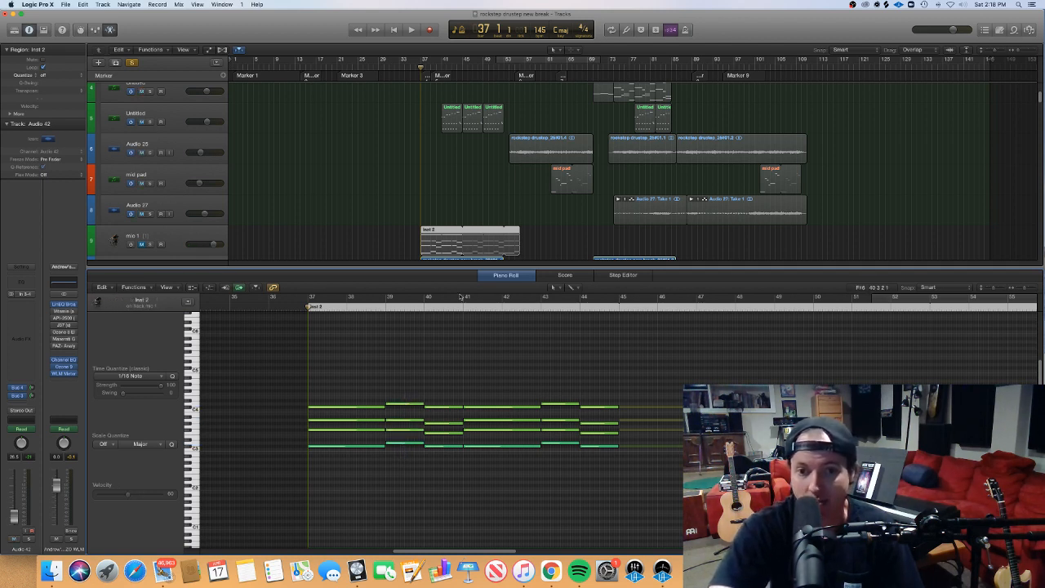
key("e")
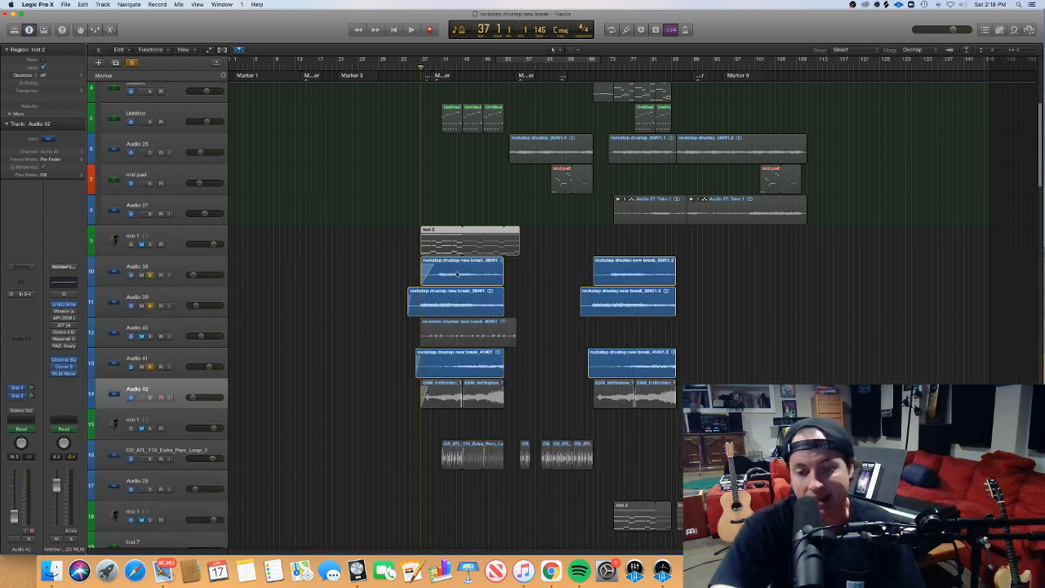
Select the Inst 2 region's track and play the soloed Audio 38, Audio 39 and Audio 41 layers from bar 37
left_click(385, 294)
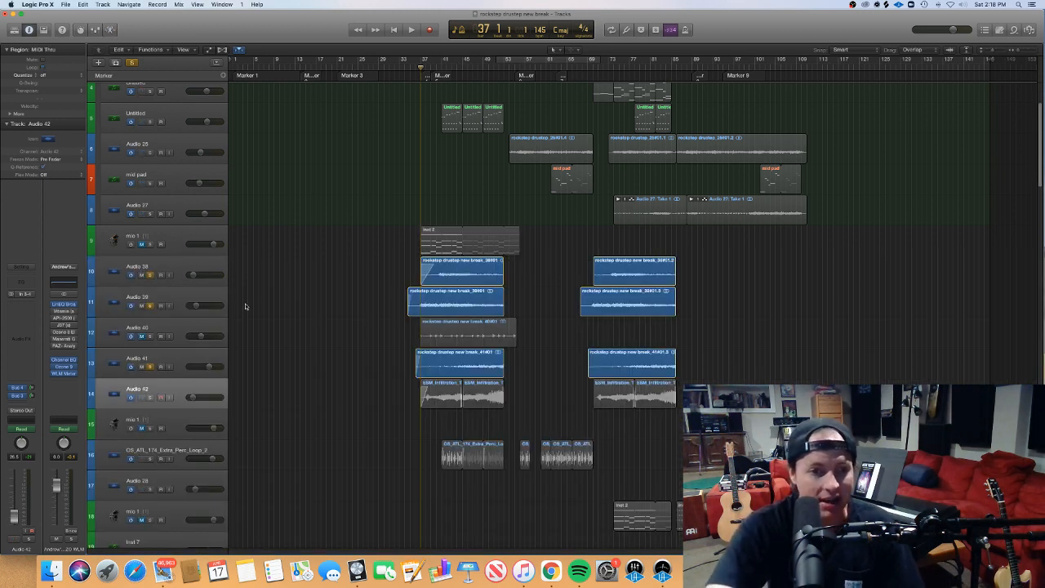
left_click(434, 248)
left_click(167, 235)
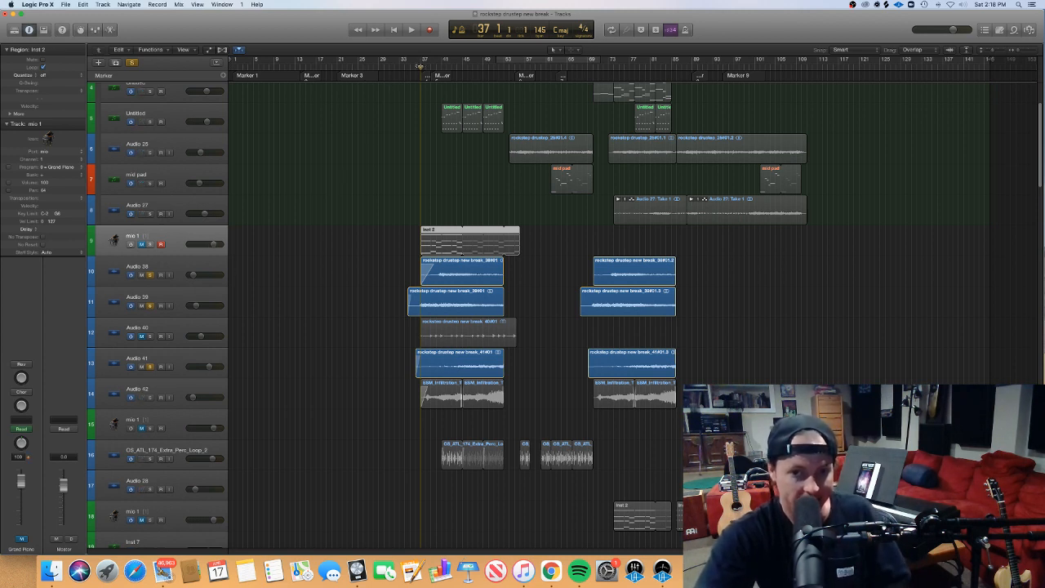
key("space")
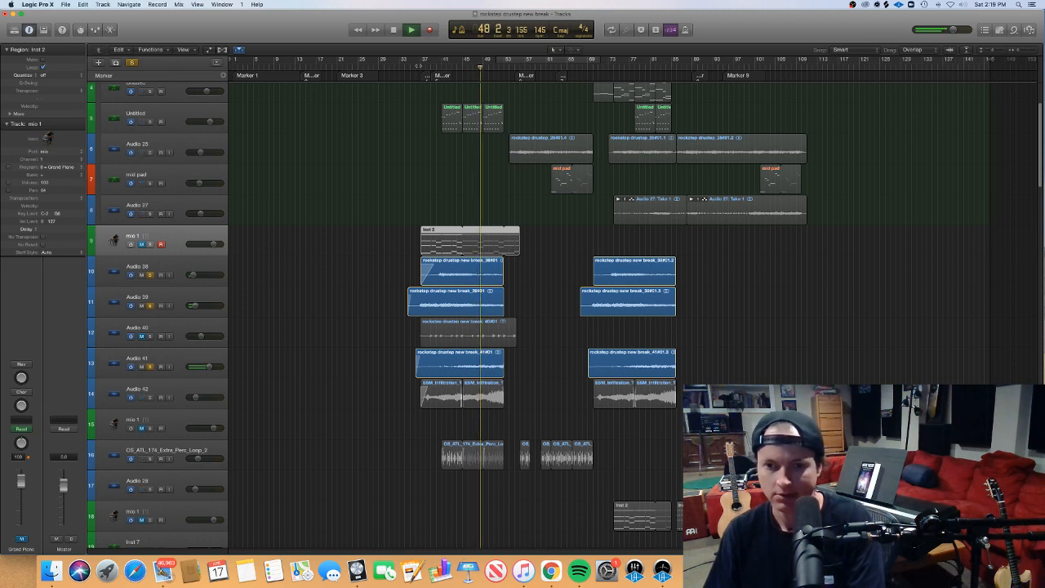
key("space")
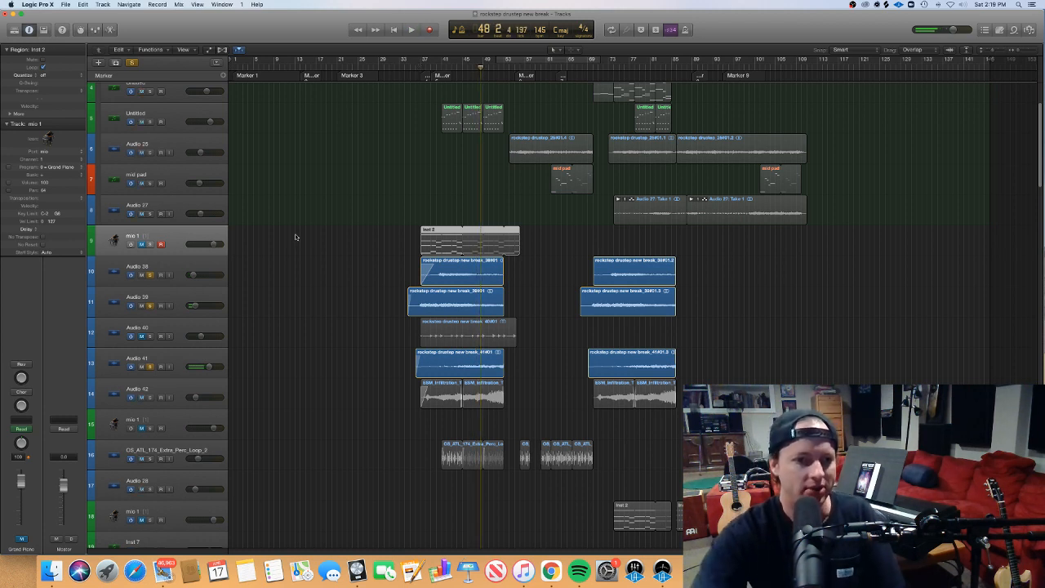
Turn off solo on Audio 38, Audio 39 and Audio 41 and clear the region selection
left_click(150, 274)
left_click(149, 306)
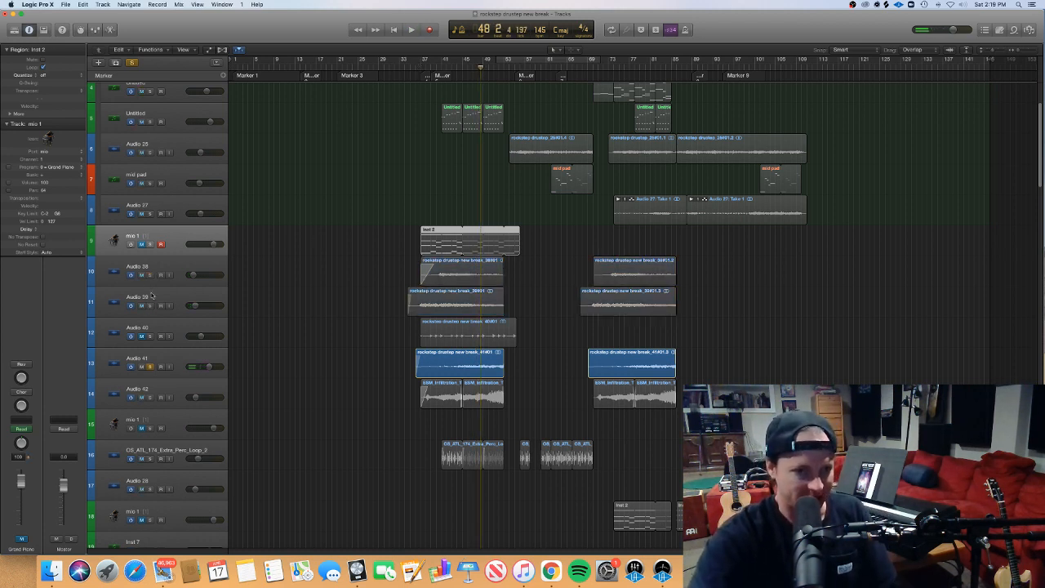
left_click(149, 367)
left_click(322, 363)
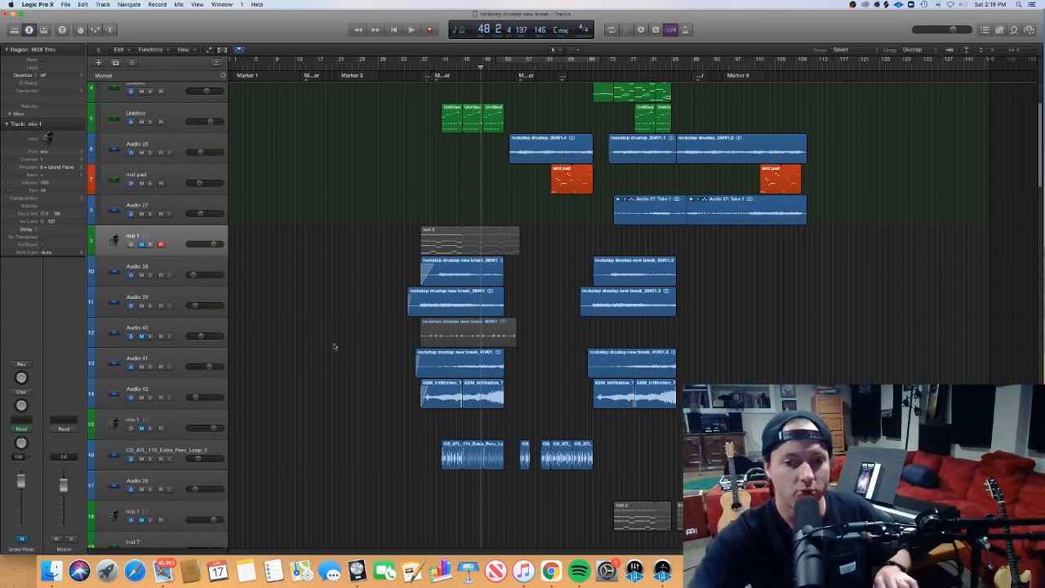
Solo the Audio 41 track, play the end of its first build region, and turn its solo off again
left_click(166, 352)
left_click(151, 367)
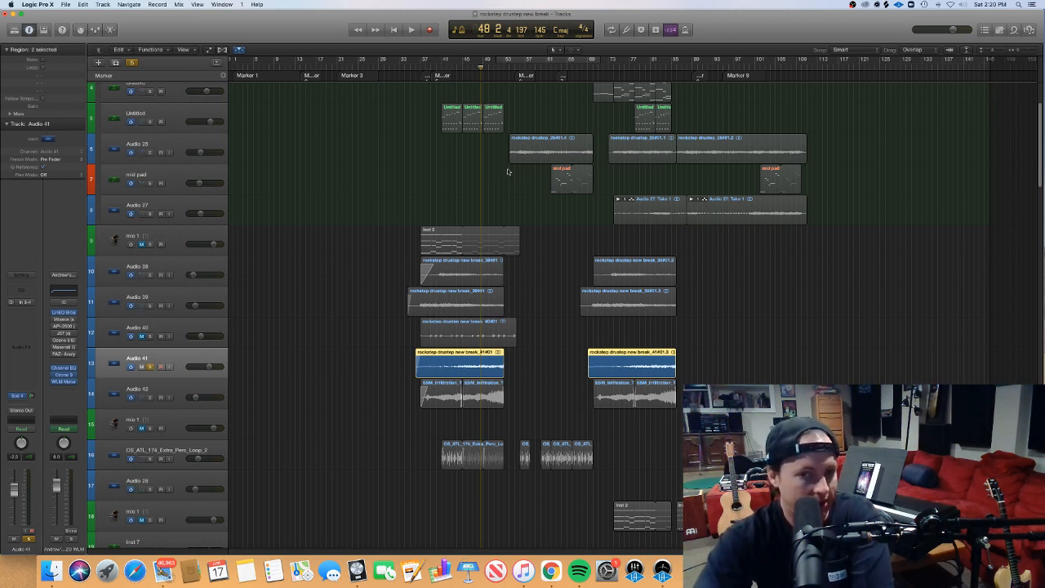
left_click(469, 74)
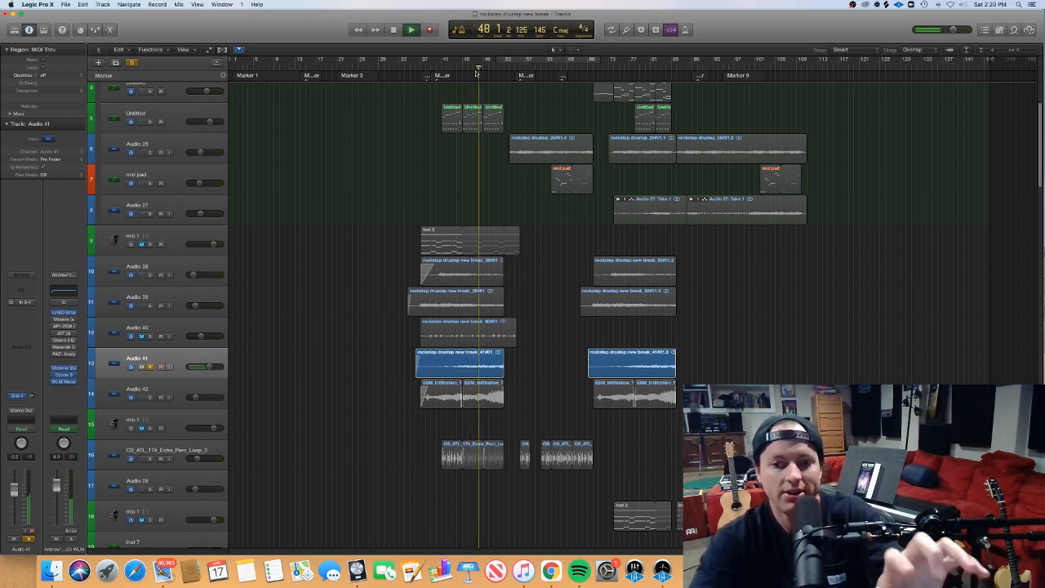
key("space")
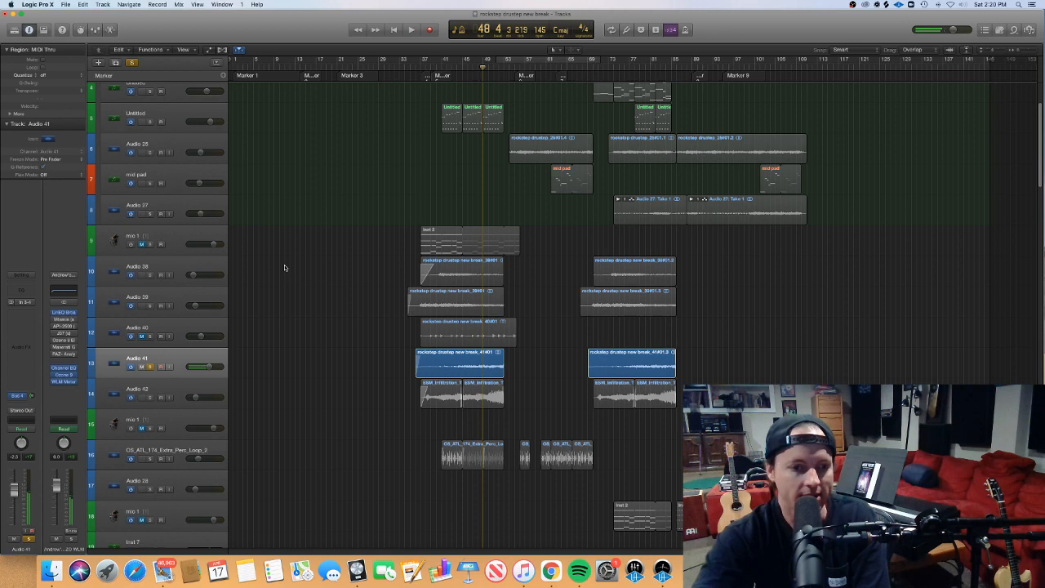
left_click(150, 366)
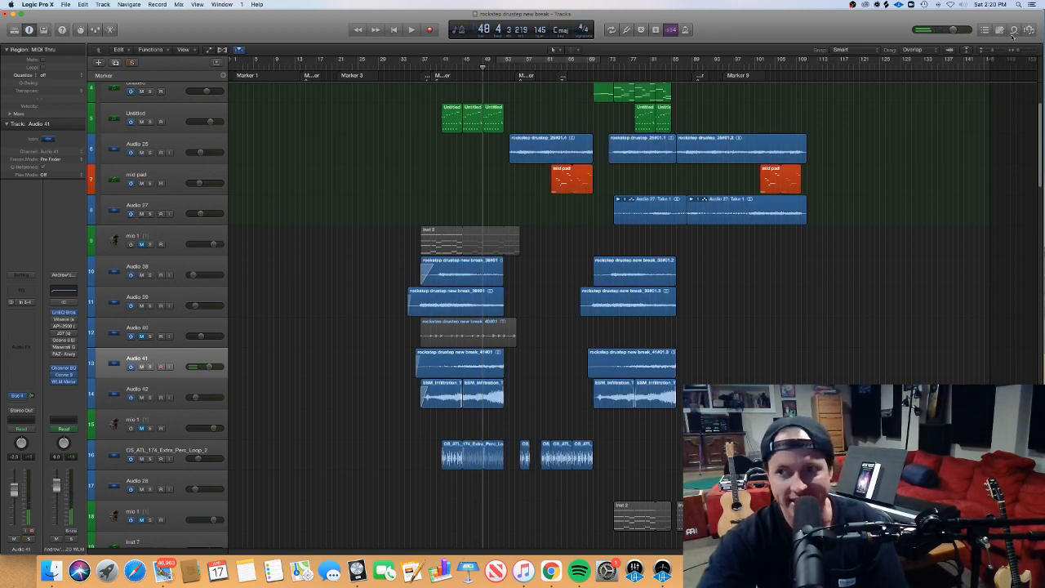
Solo the Audio 25 track in the Sum 7 stack and play its regions from about bar 75
left_click_drag(993, 51, 994, 52)
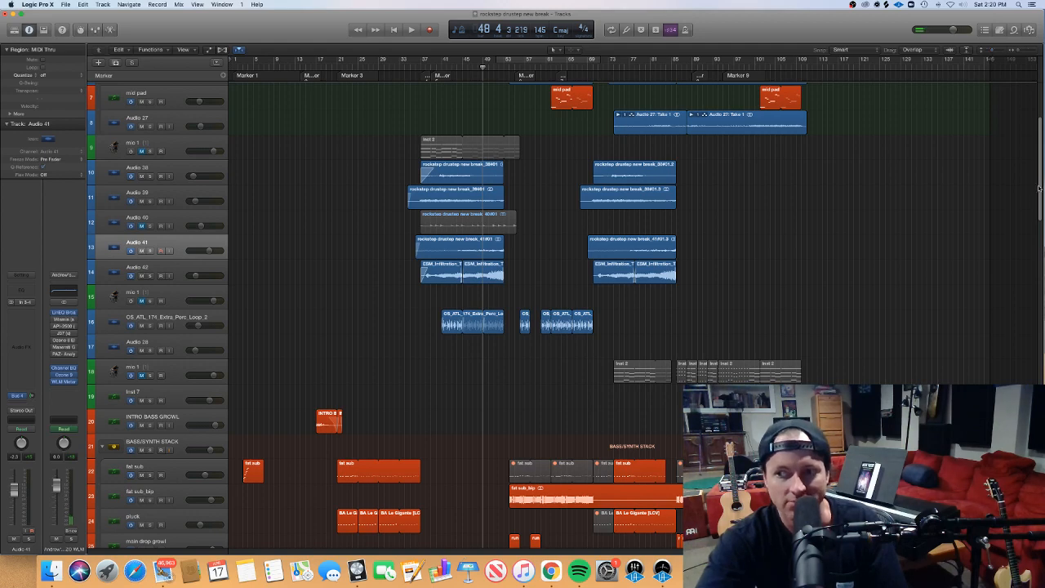
left_click_drag(1040, 188, 1035, 144)
left_click(140, 216)
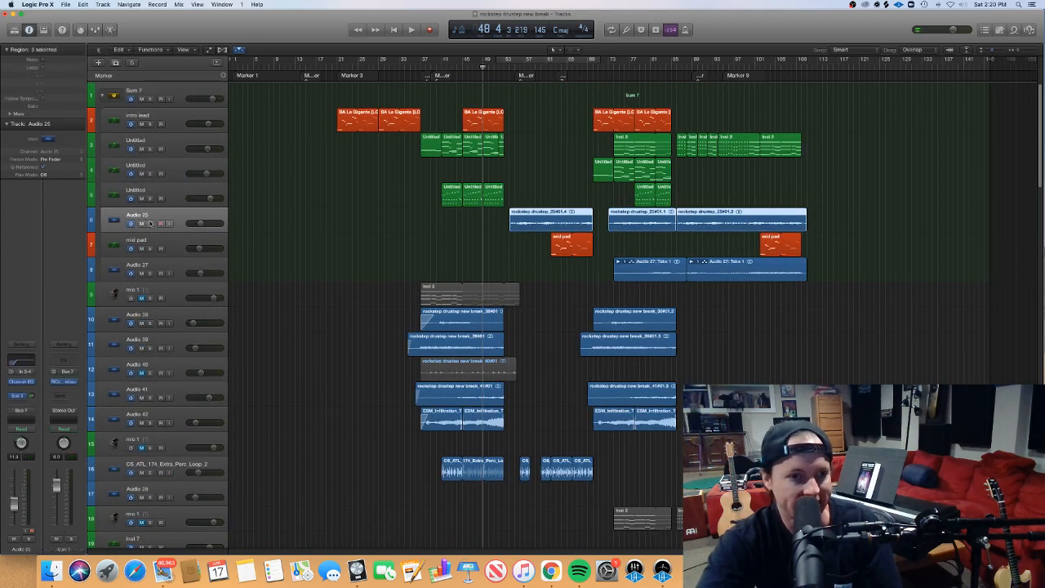
left_click(149, 223)
left_click(619, 67)
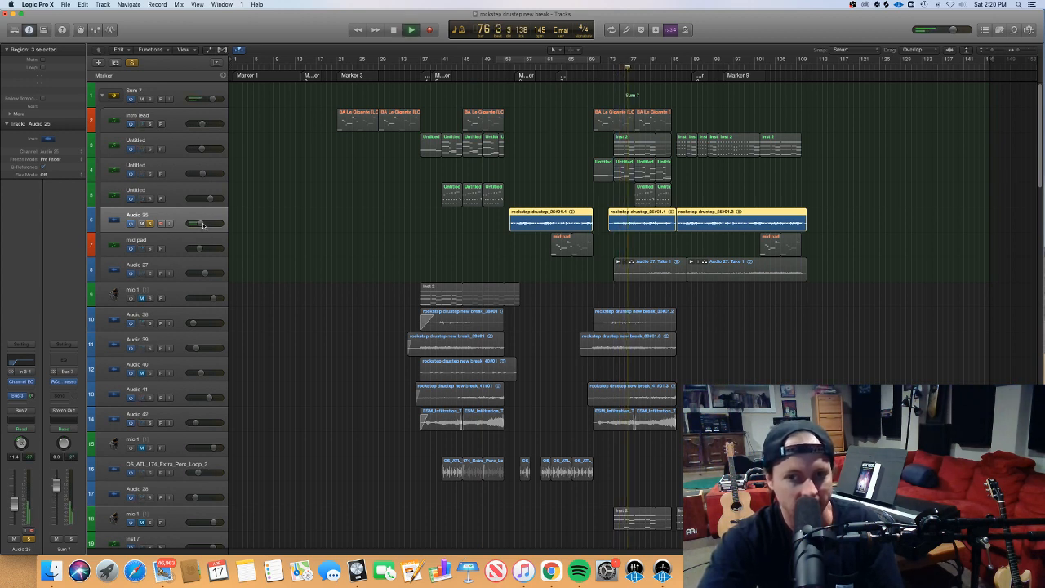
Add Audio 27 to the soloed playback, then turn off solo on both Audio 25 and Audio 27
left_click(150, 273)
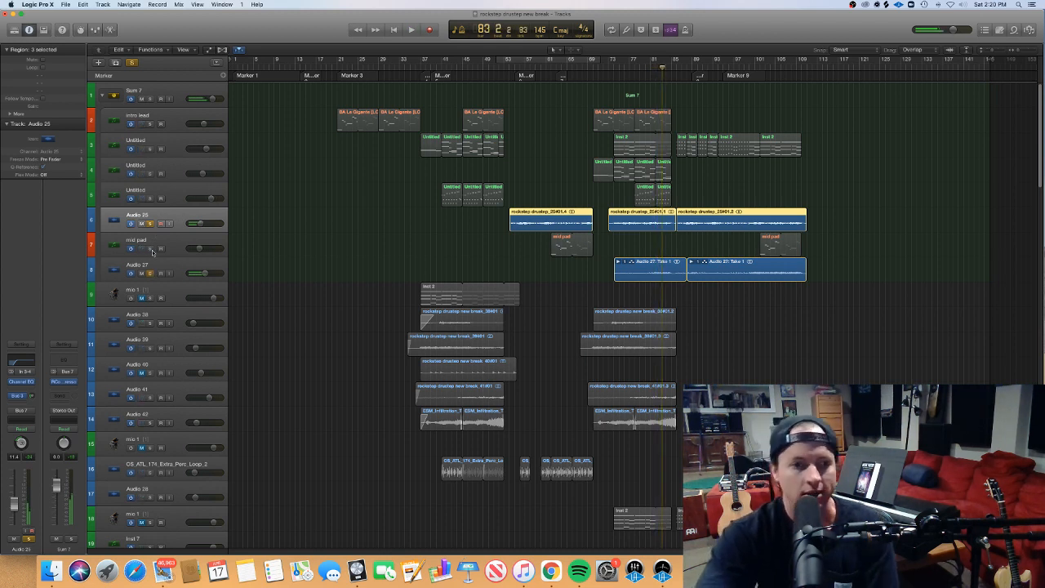
left_click(151, 224)
left_click(150, 275)
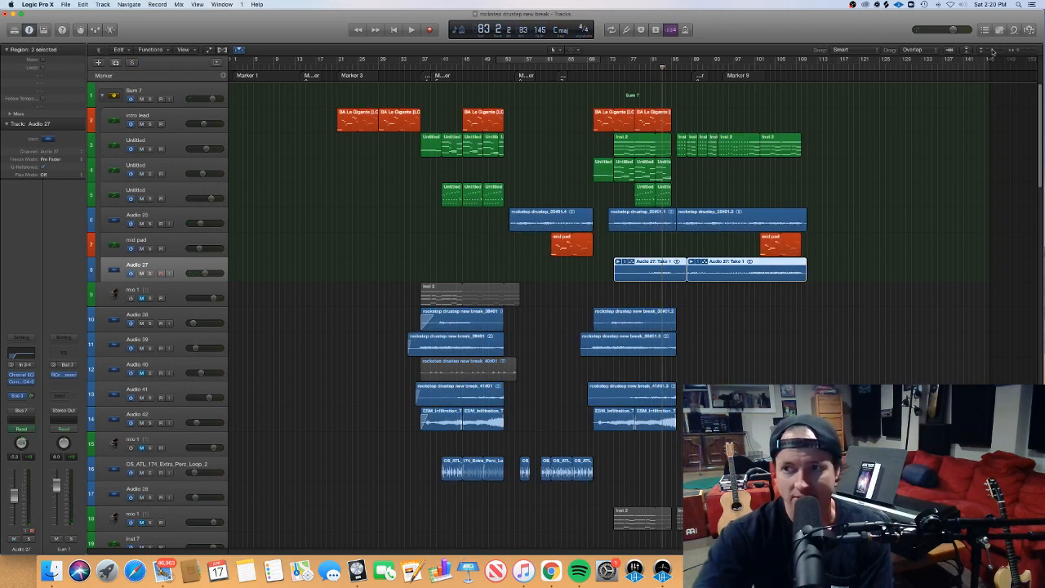
Play the full arrangement from the beginning with all tracks in view and mute the first fat sub region in the intro
left_click_drag(993, 51, 986, 49)
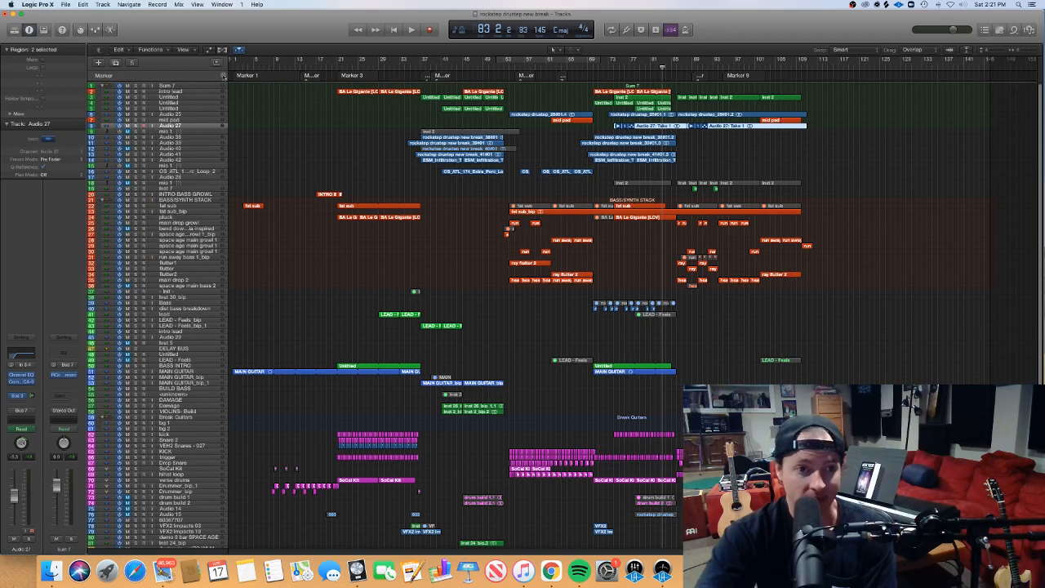
key("Return")
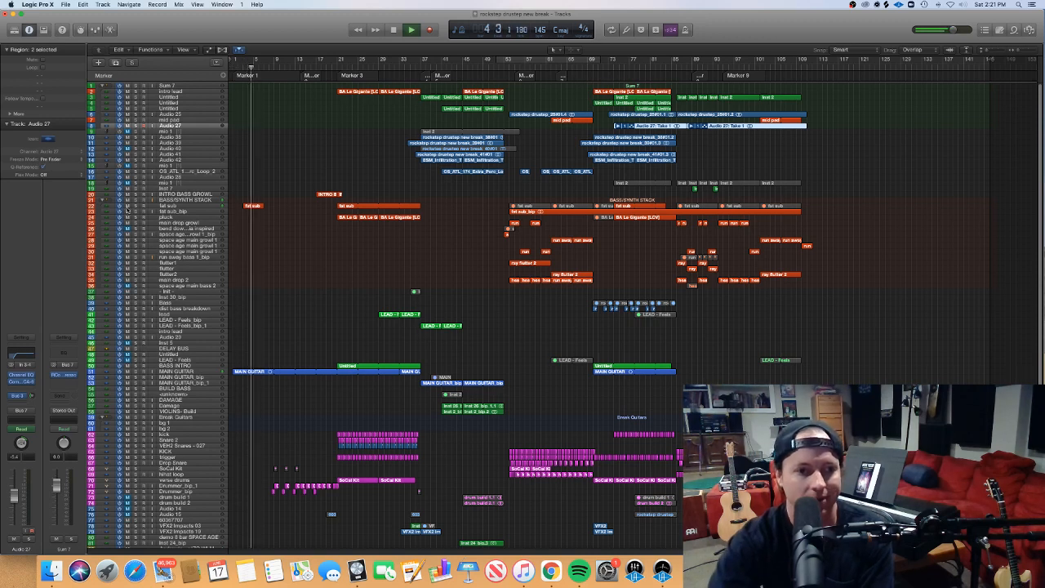
left_click(253, 205)
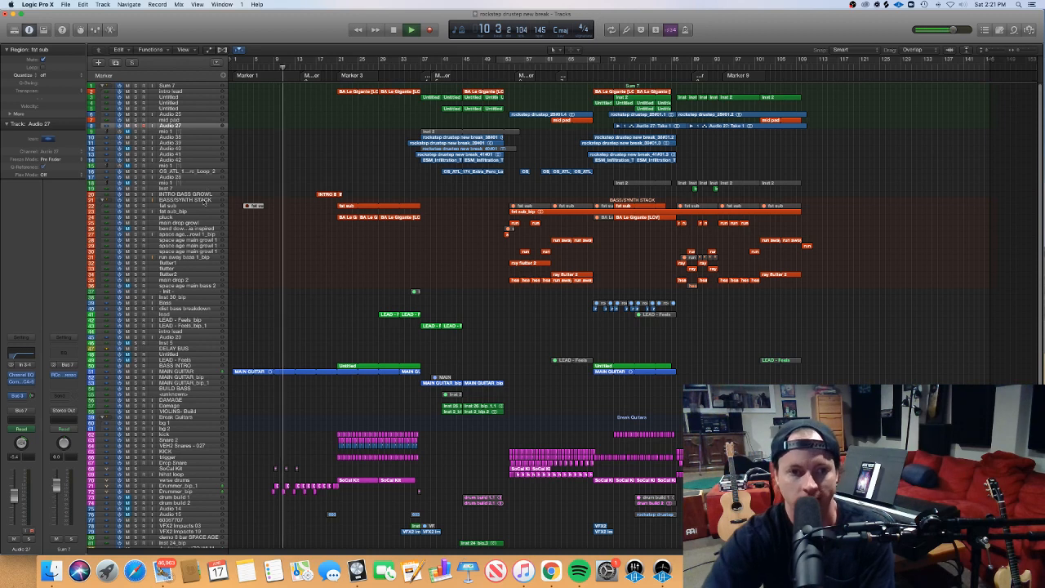
Collapse the Sum 7, BASS/SYNTH STACK and Break Guitars track stacks and select the Break Guitars track
left_click(206, 200)
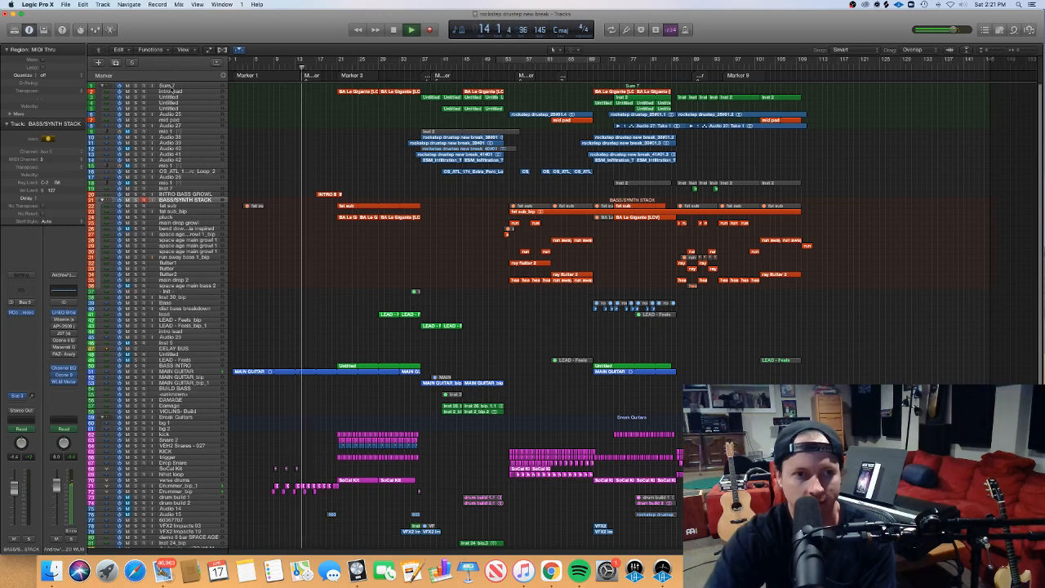
left_click(171, 88)
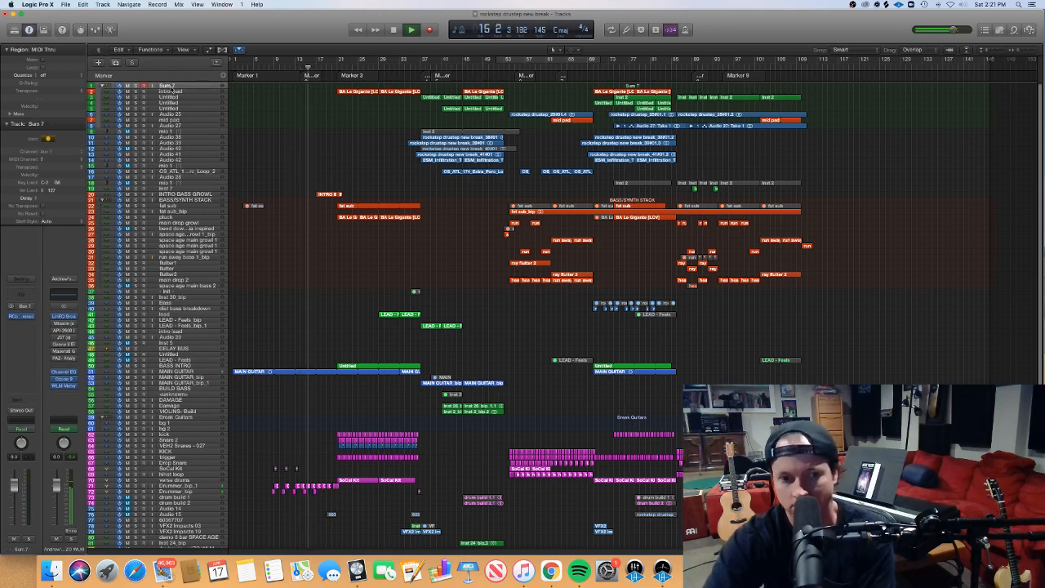
left_click(103, 86)
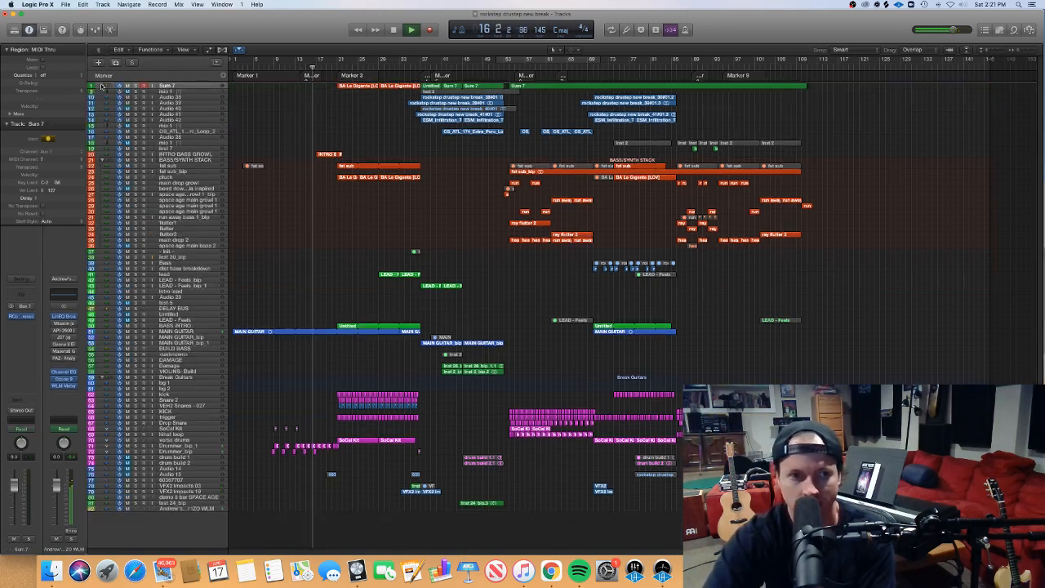
left_click(102, 160)
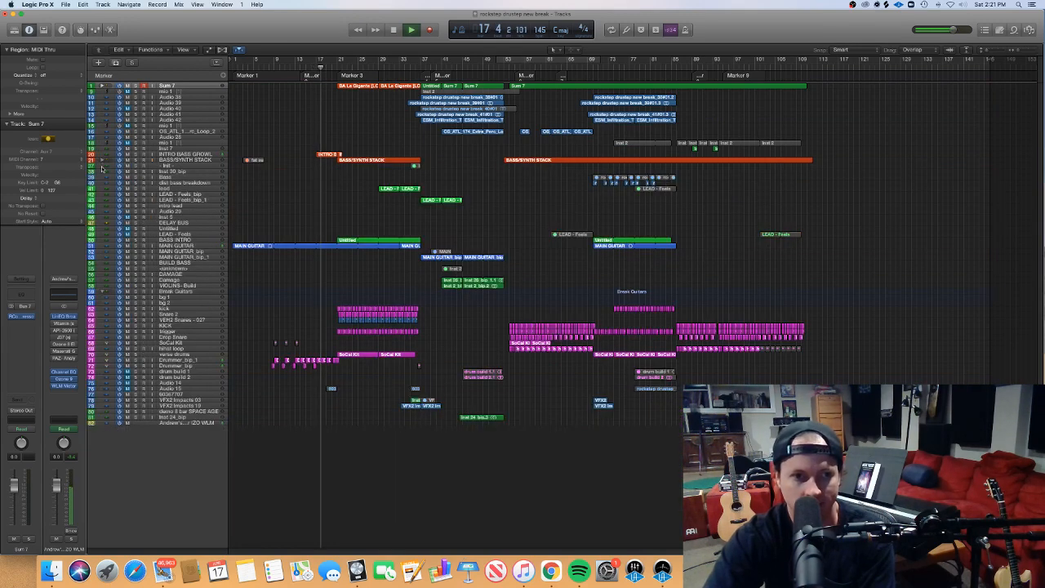
left_click(103, 292)
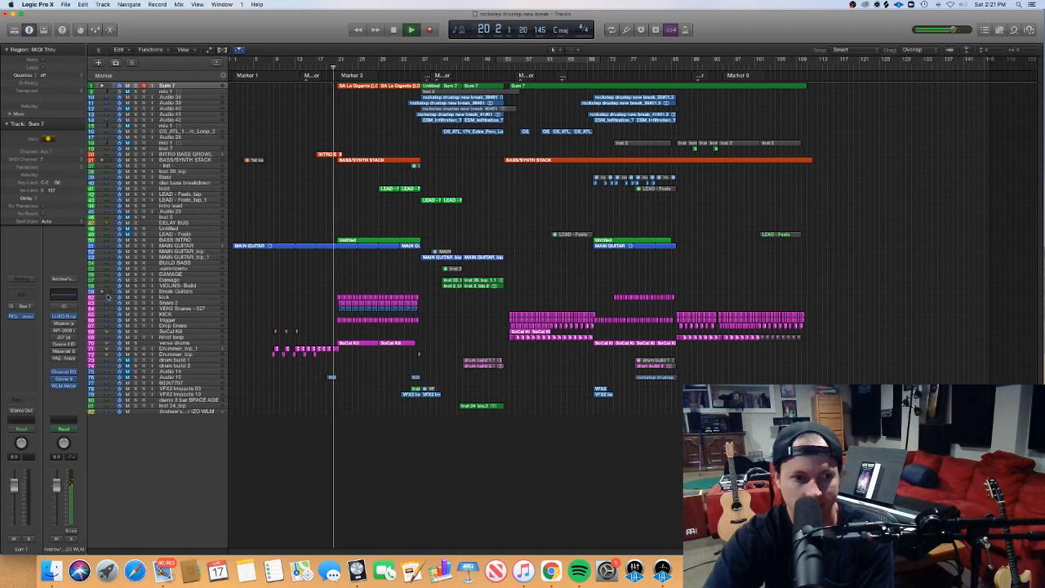
left_click(102, 292)
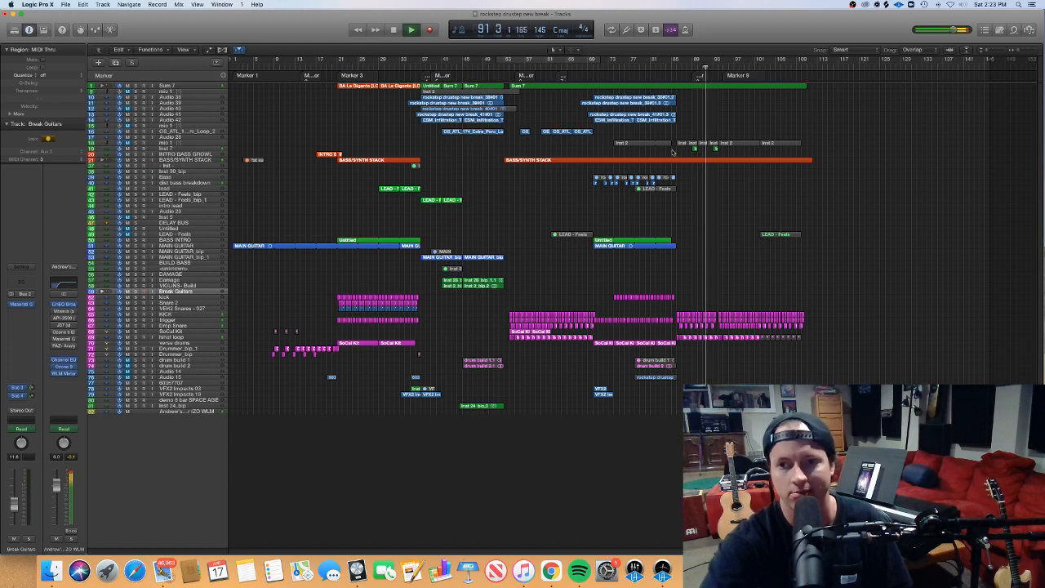
Select the two Inst 7 regions at bars 89 and 93, open them in the Piano Roll, and stop playback
left_click_drag(675, 154, 717, 150)
key("p")
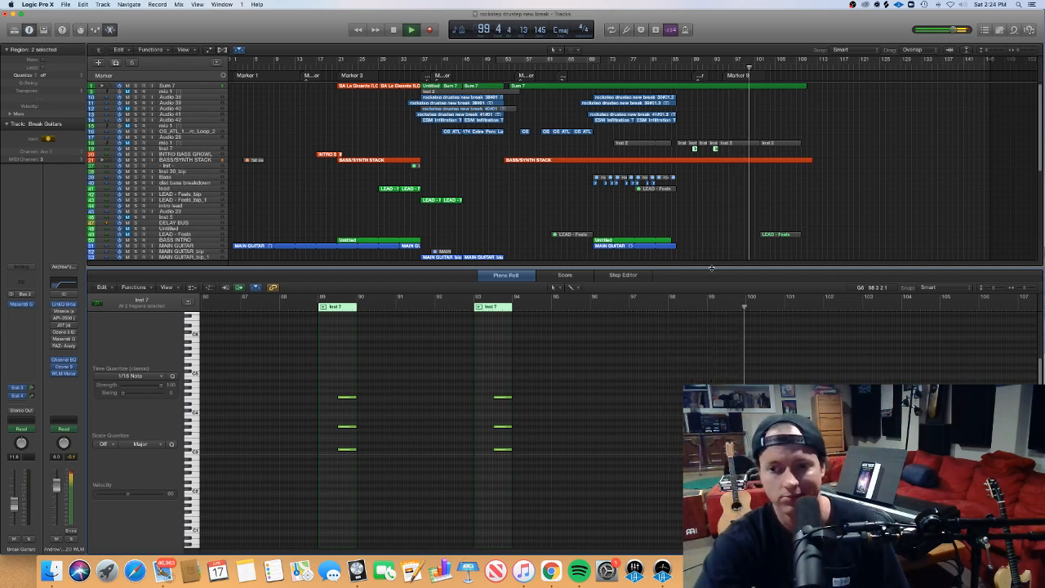
key("p")
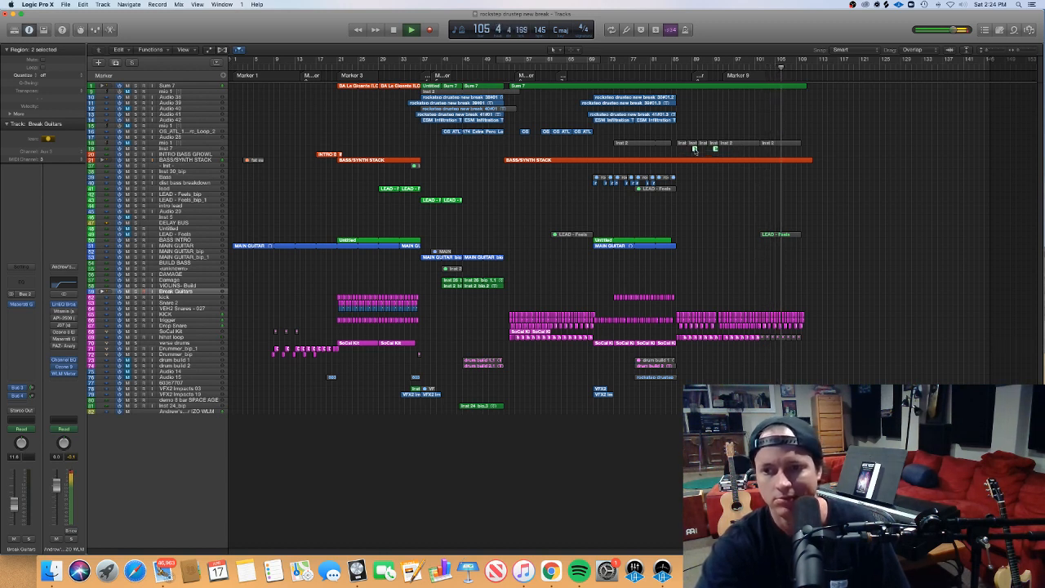
double_click(695, 149)
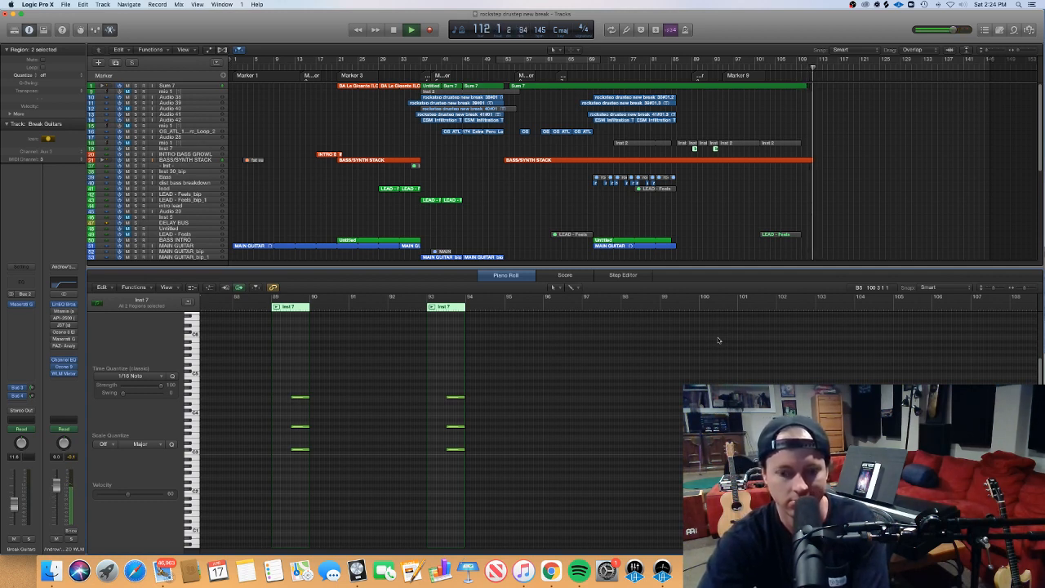
key("space")
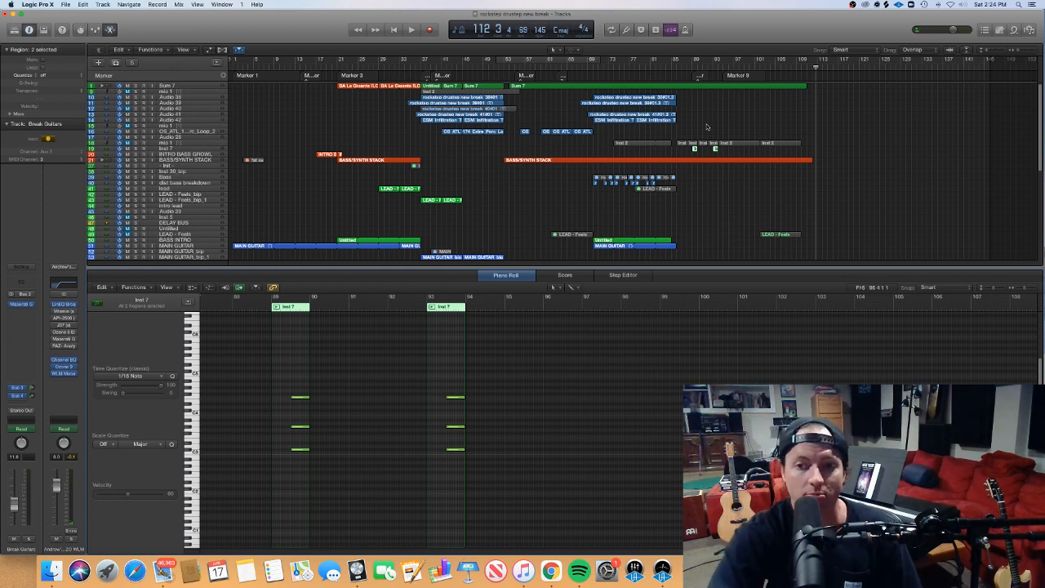
Audition the three-note chord in the Inst 7 region at bar 93, clear the note selection, and close the Piano Roll
left_click(680, 150)
left_click(715, 150)
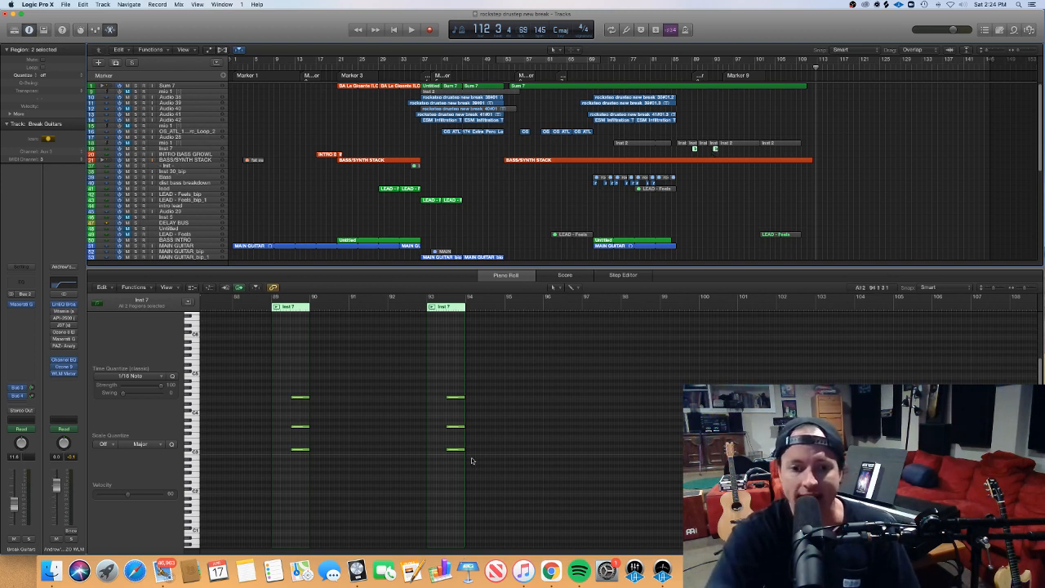
left_click_drag(538, 484, 436, 368)
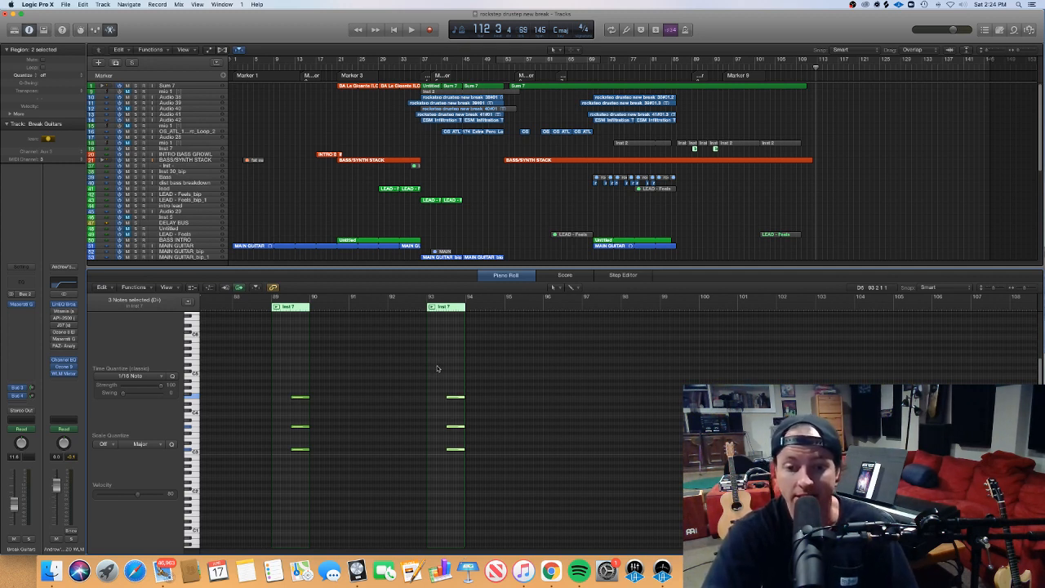
left_click_drag(448, 449, 447, 450)
left_click(443, 403)
left_click(449, 398)
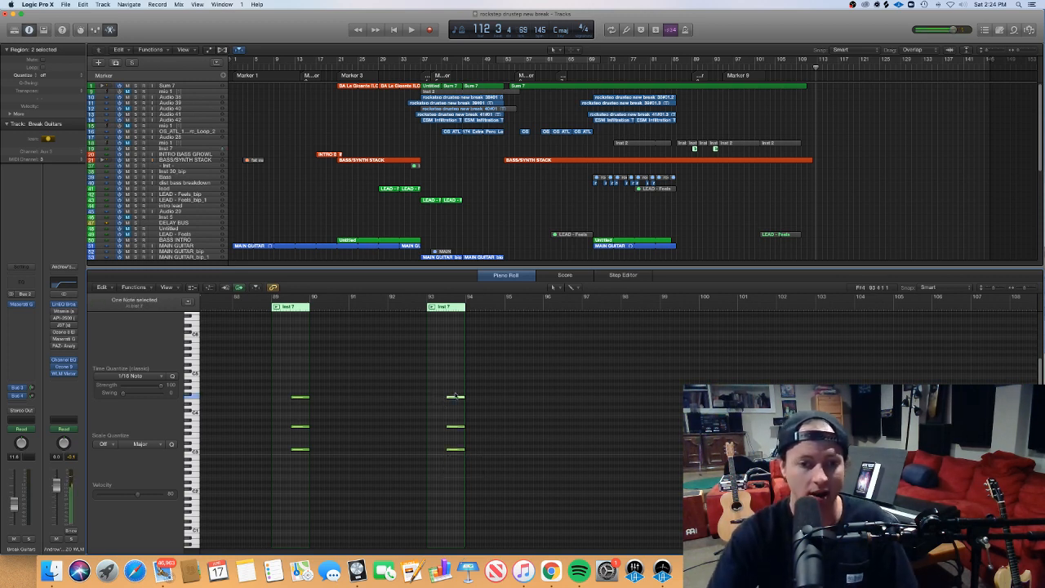
left_click(345, 378)
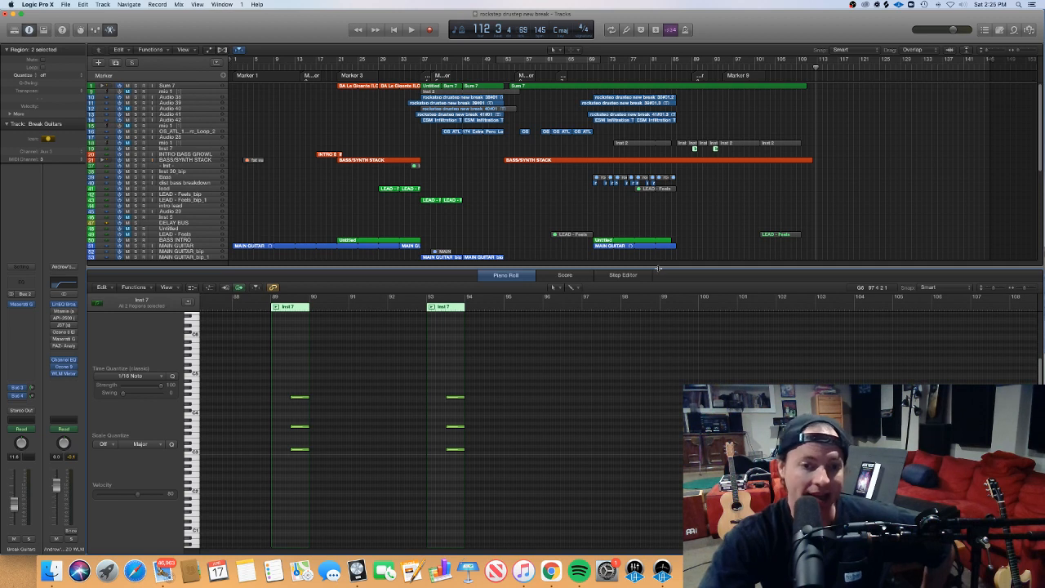
key("p")
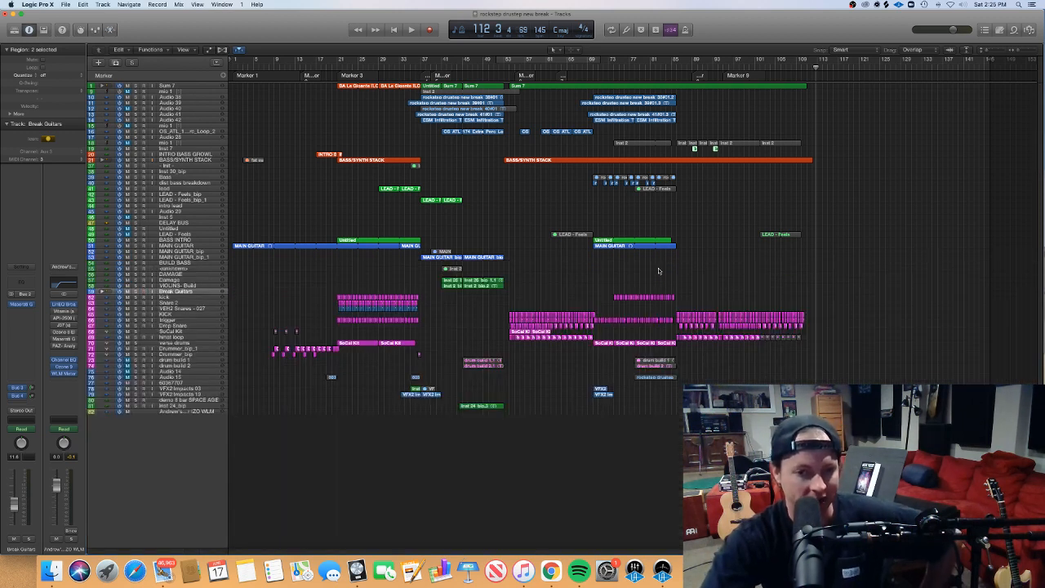